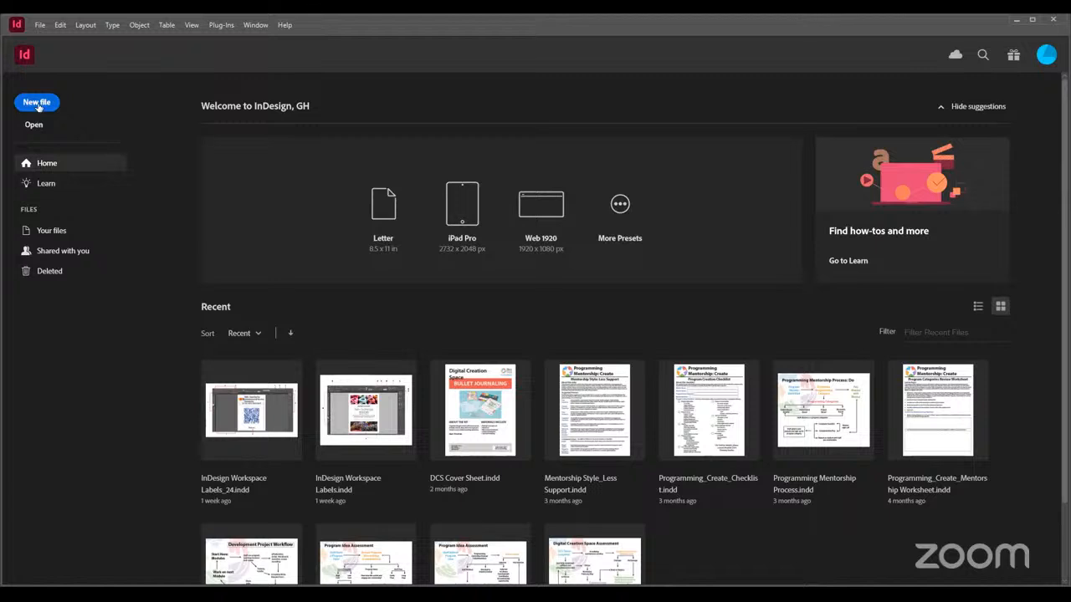
{"action": "left_click", "coordinate": [39, 26]}
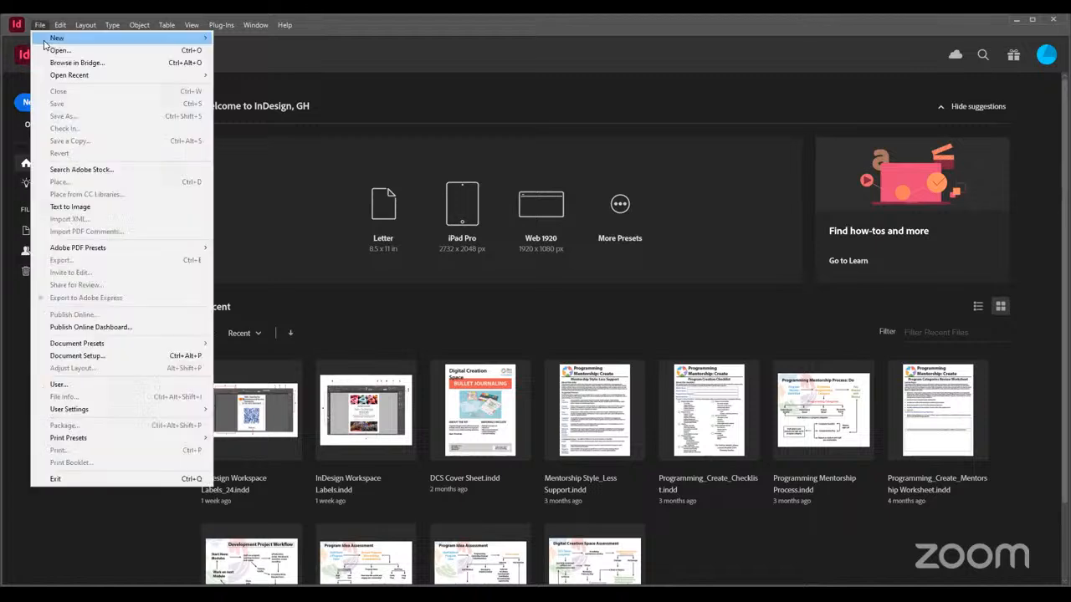
{"action": "mouse_move", "coordinate": [199, 42]}
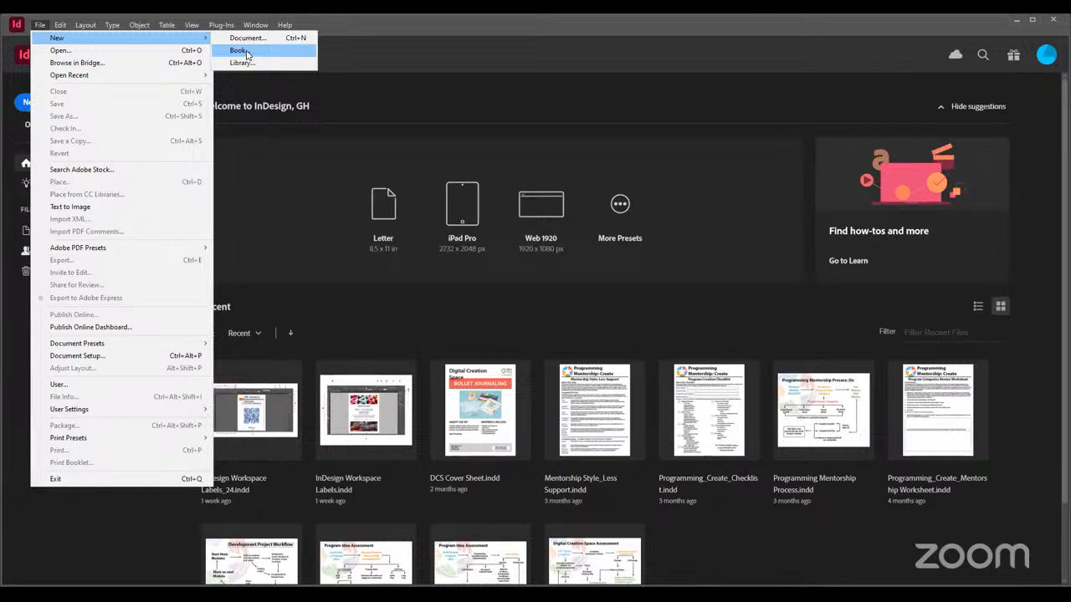
{"action": "left_click", "coordinate": [245, 51]}
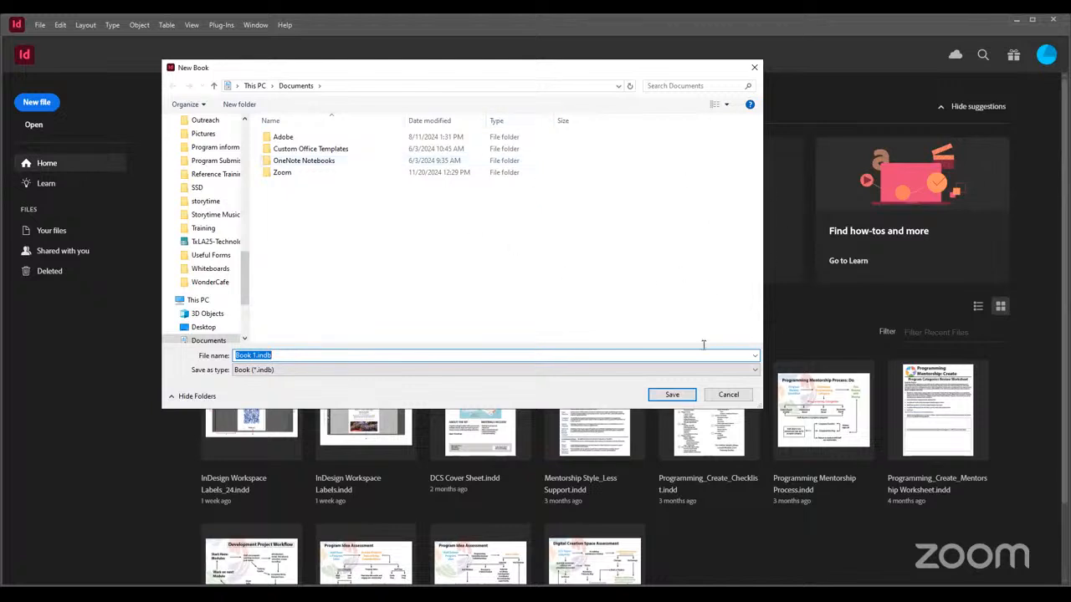
{"action": "left_click", "coordinate": [738, 396]}
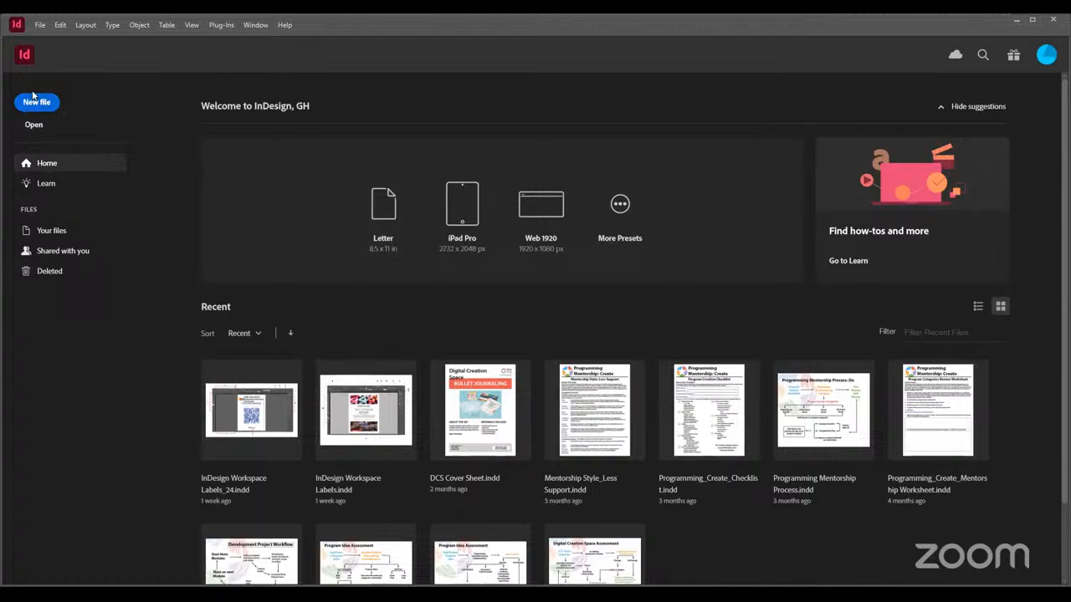
Start a new document with the units set to inches and name it Book Class Example
{"action": "left_click", "coordinate": [595, 215]}
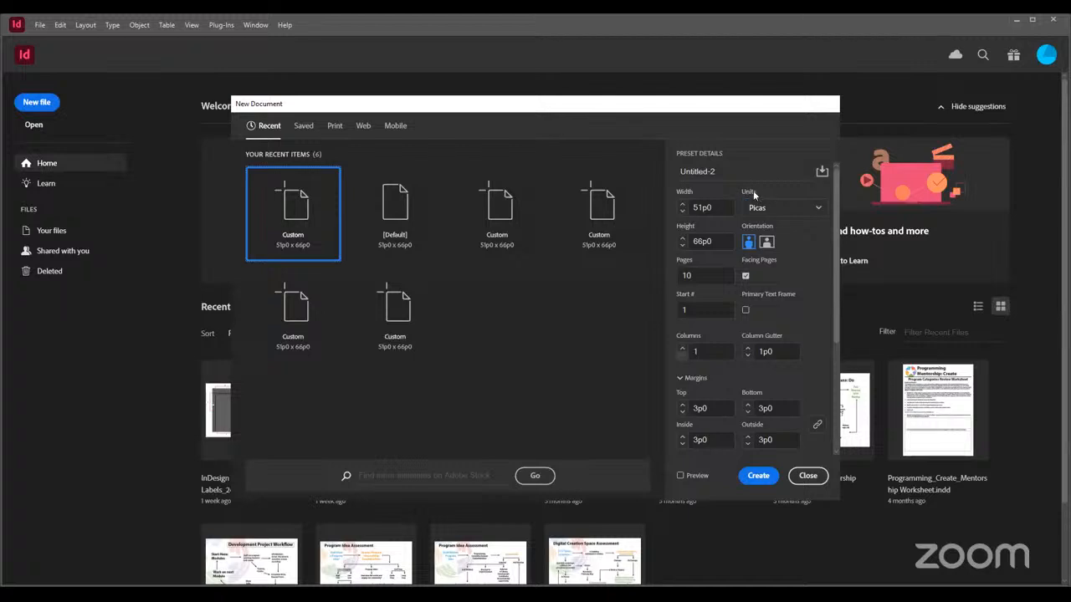
{"action": "left_click", "coordinate": [788, 209]}
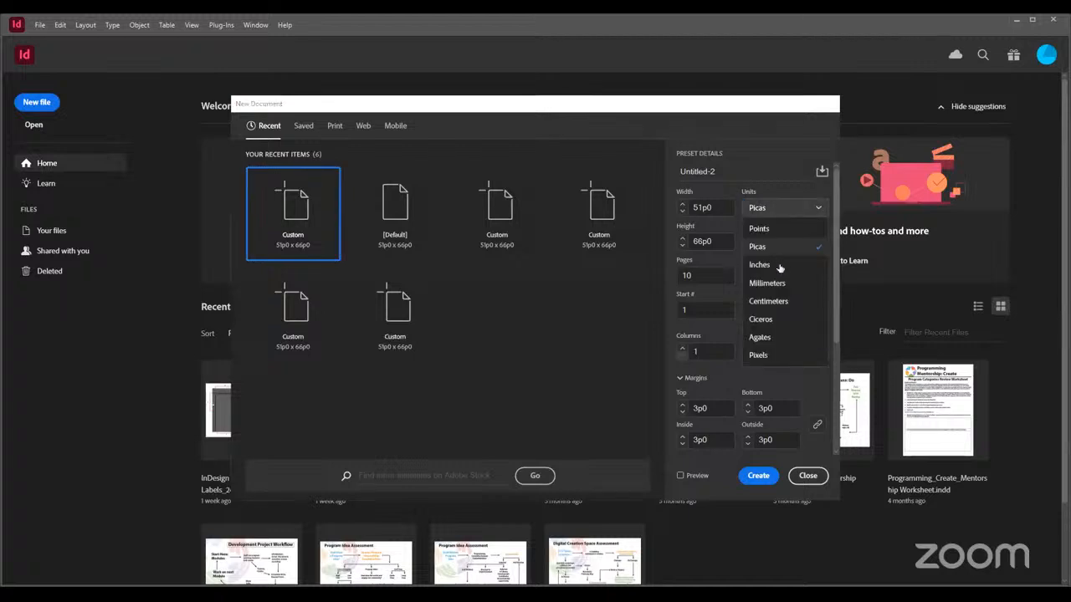
{"action": "left_click", "coordinate": [778, 267]}
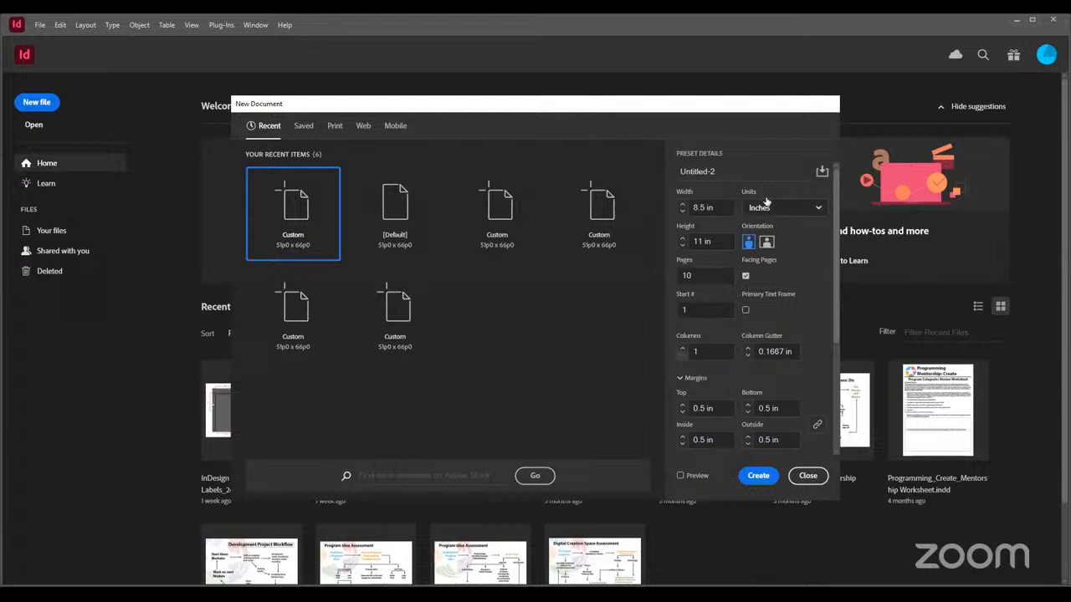
{"action": "left_click", "coordinate": [730, 172]}
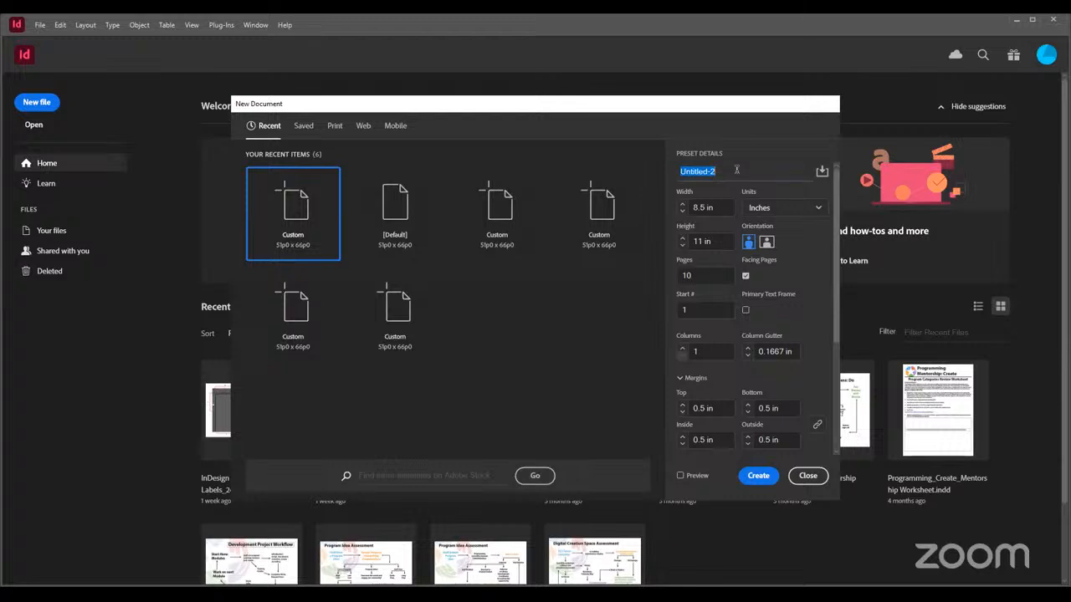
{"action": "type", "text": "Book Class Example"}
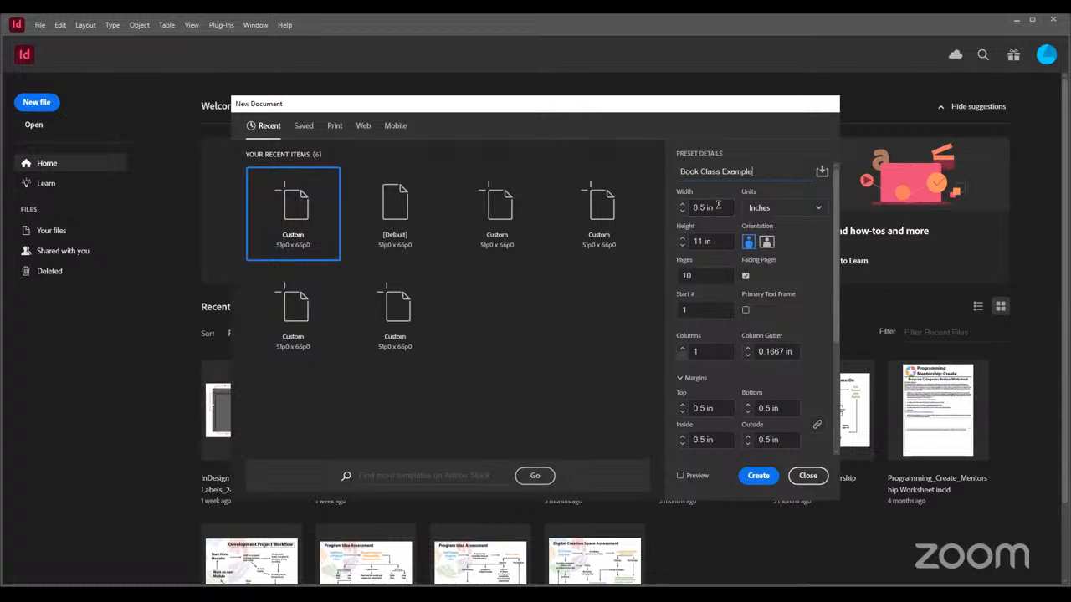
Turn on the document preview and compare the layout without and with facing pages, leaving facing pages enabled
{"action": "left_click", "coordinate": [745, 277]}
{"action": "left_click", "coordinate": [746, 278]}
{"action": "left_click", "coordinate": [746, 277]}
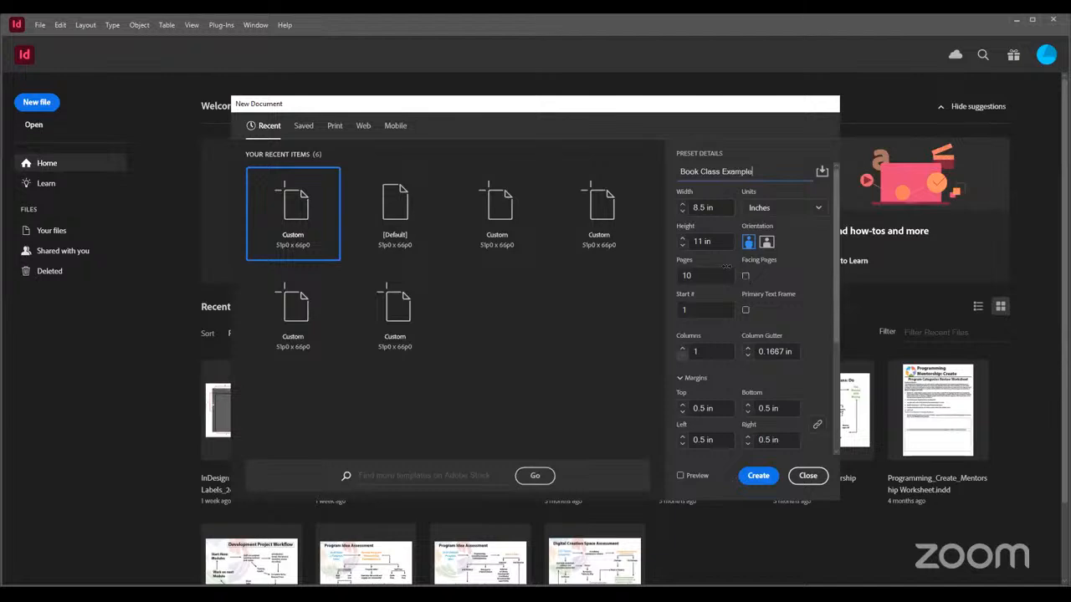
{"action": "left_click", "coordinate": [680, 476]}
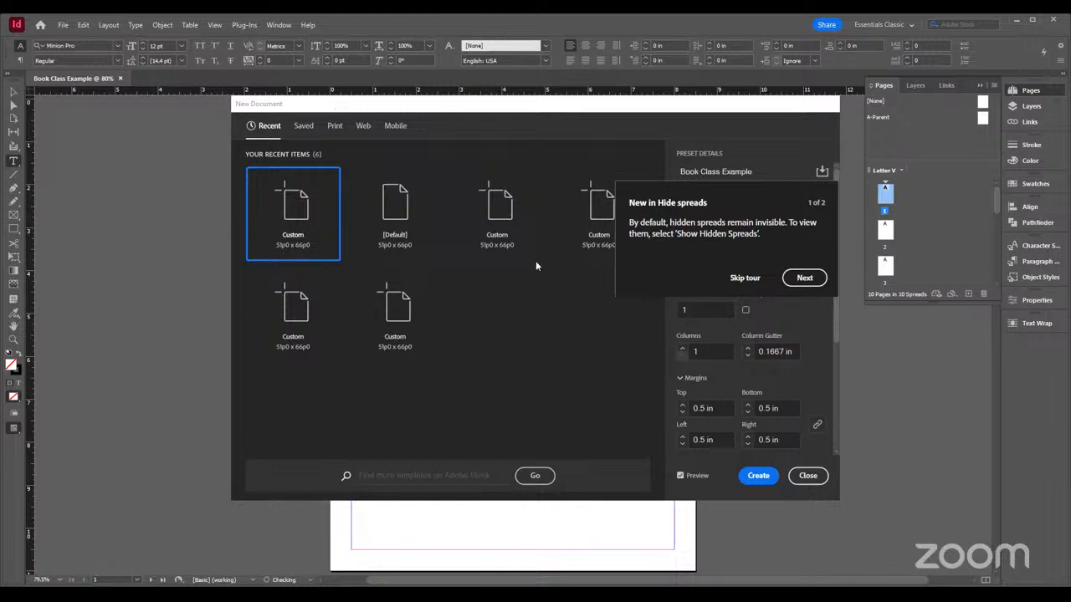
{"action": "left_click_drag", "start_coordinate": [330, 107], "coordinate": [866, 116]}
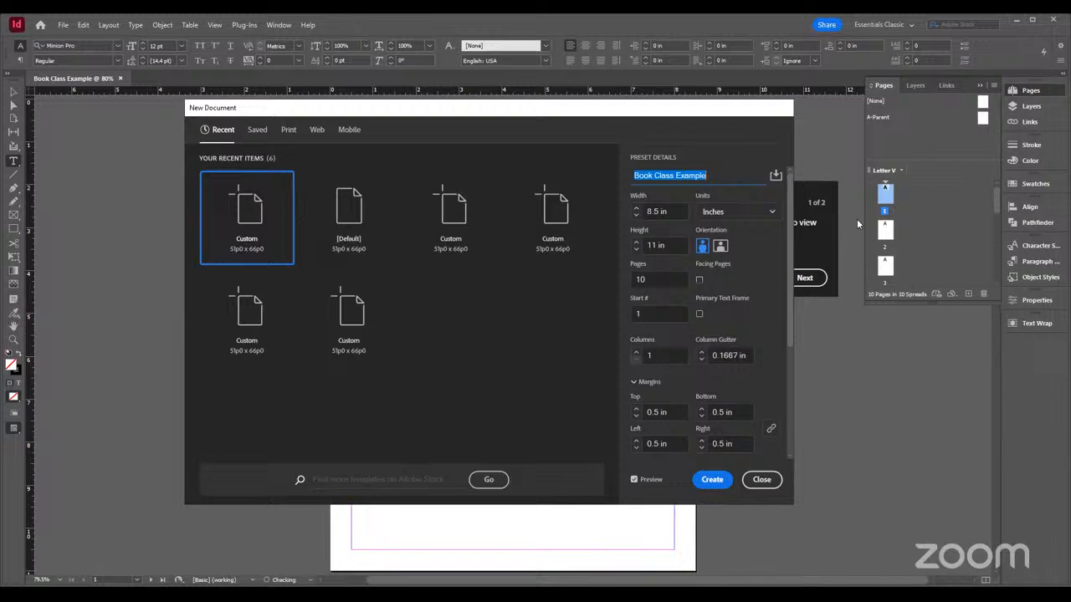
{"action": "left_click", "coordinate": [699, 279]}
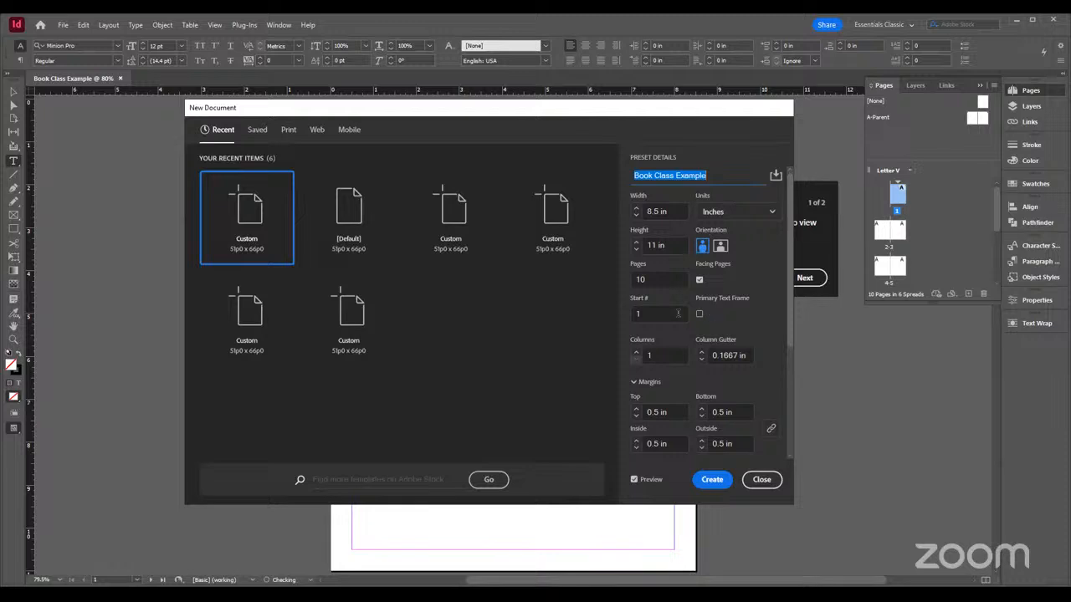
Unlink the margin settings and set the bleed to 0.25 in on all sides of the new document
{"action": "scroll", "coordinate": [678, 322], "scroll_direction": "down", "scroll_amount": 1}
{"action": "scroll", "coordinate": [678, 322], "scroll_direction": "down", "scroll_amount": 5}
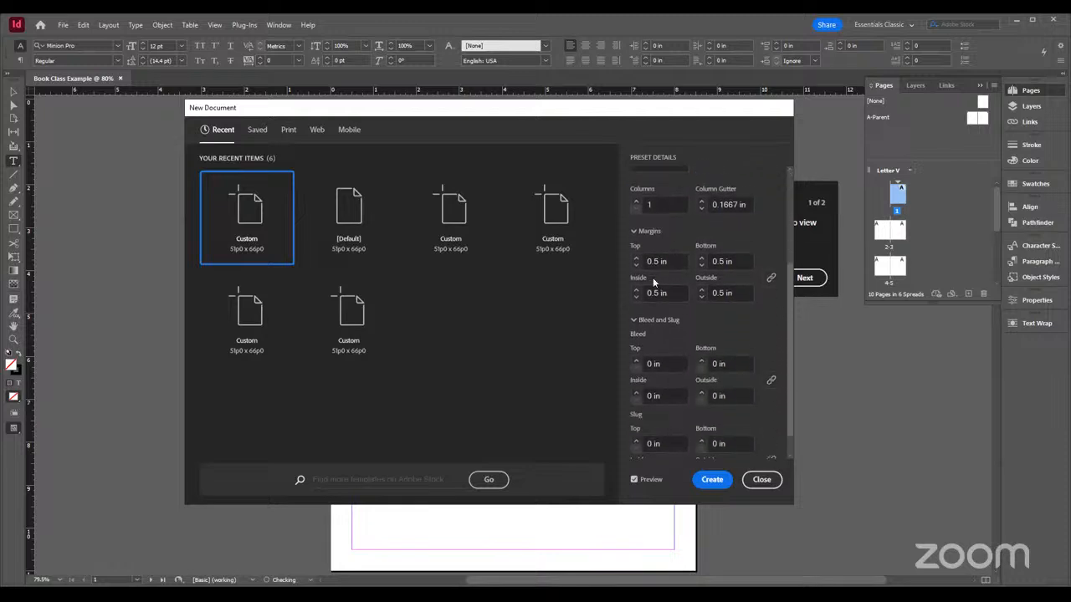
{"action": "scroll", "coordinate": [657, 310], "scroll_direction": "down", "scroll_amount": 1}
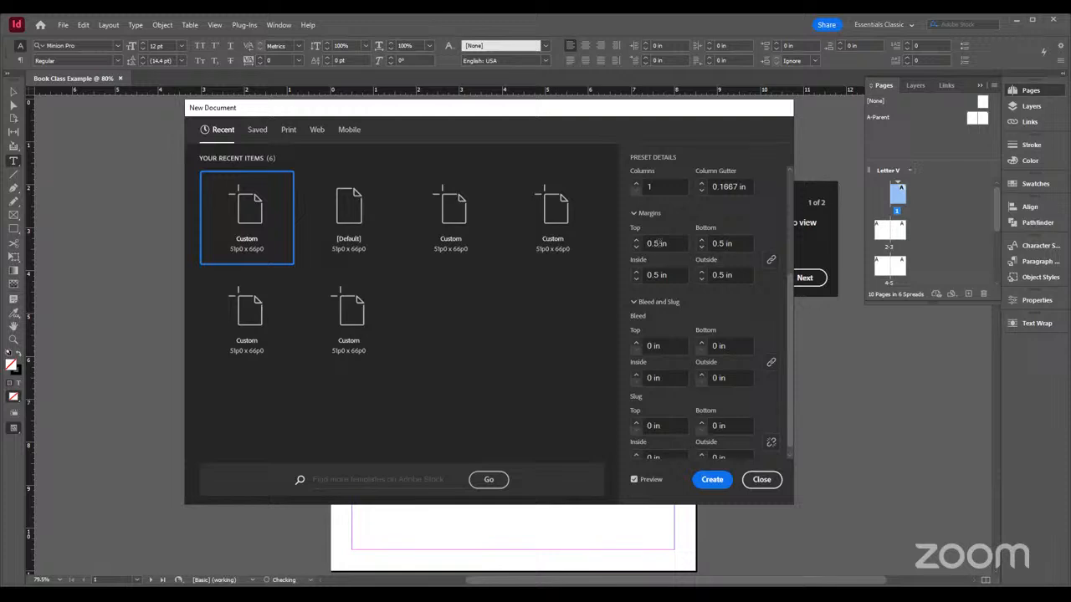
{"action": "left_click", "coordinate": [772, 263]}
{"action": "scroll", "coordinate": [652, 317], "scroll_direction": "down", "scroll_amount": 1}
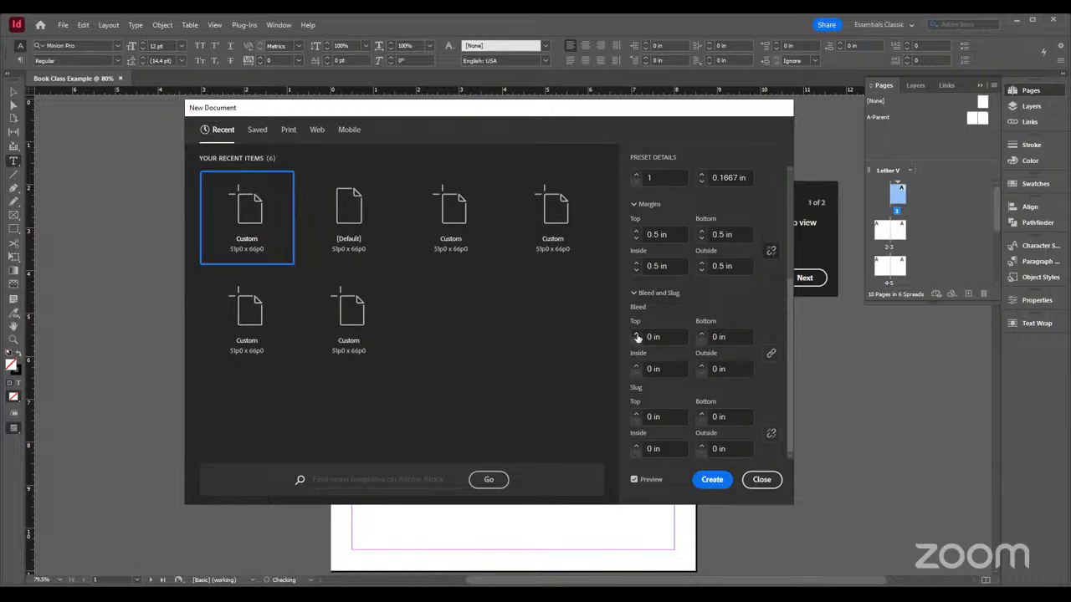
{"action": "left_click", "coordinate": [636, 332]}
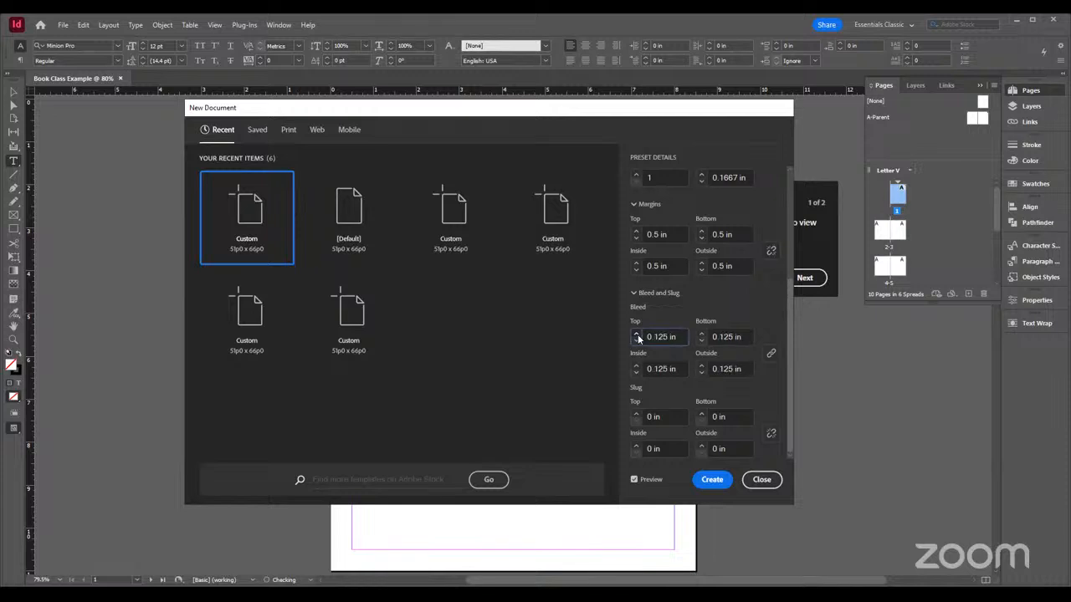
{"action": "left_click", "coordinate": [635, 333]}
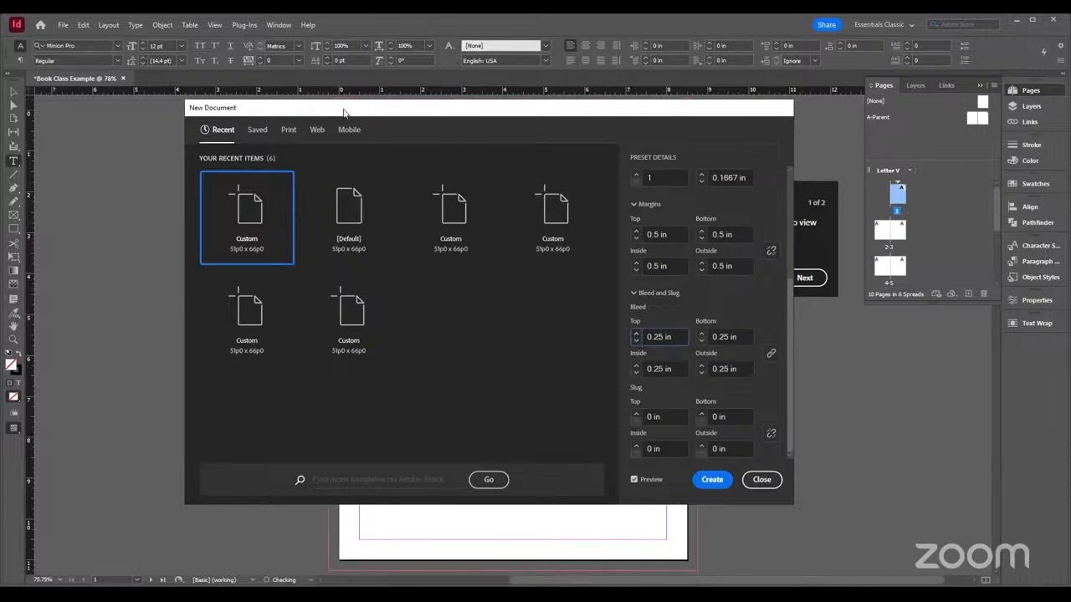
{"action": "left_click_drag", "start_coordinate": [343, 112], "coordinate": [595, 141]}
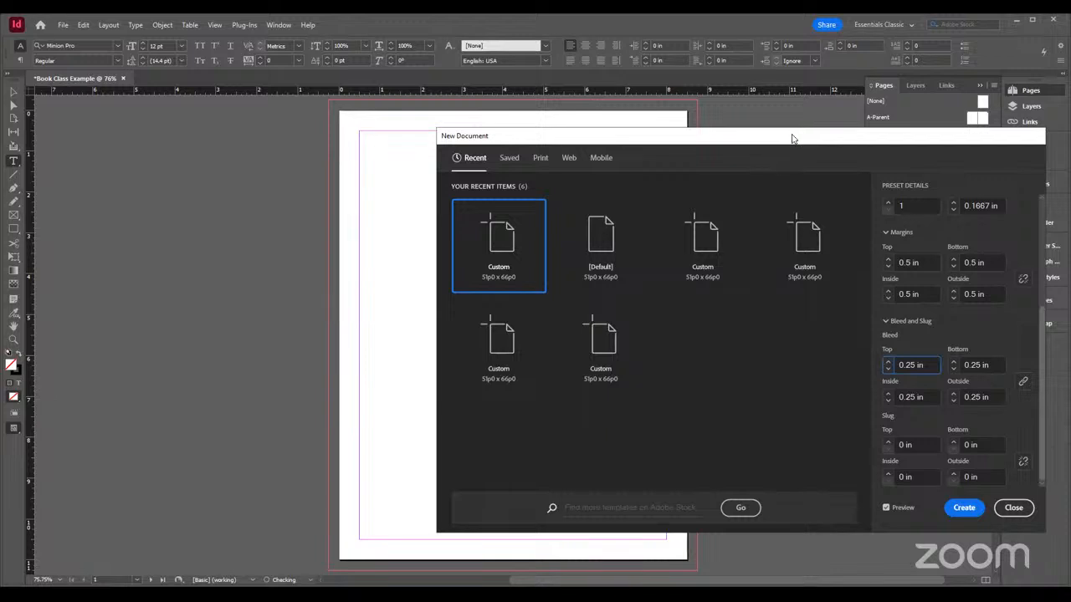
{"action": "left_click_drag", "start_coordinate": [793, 139], "coordinate": [604, 132]}
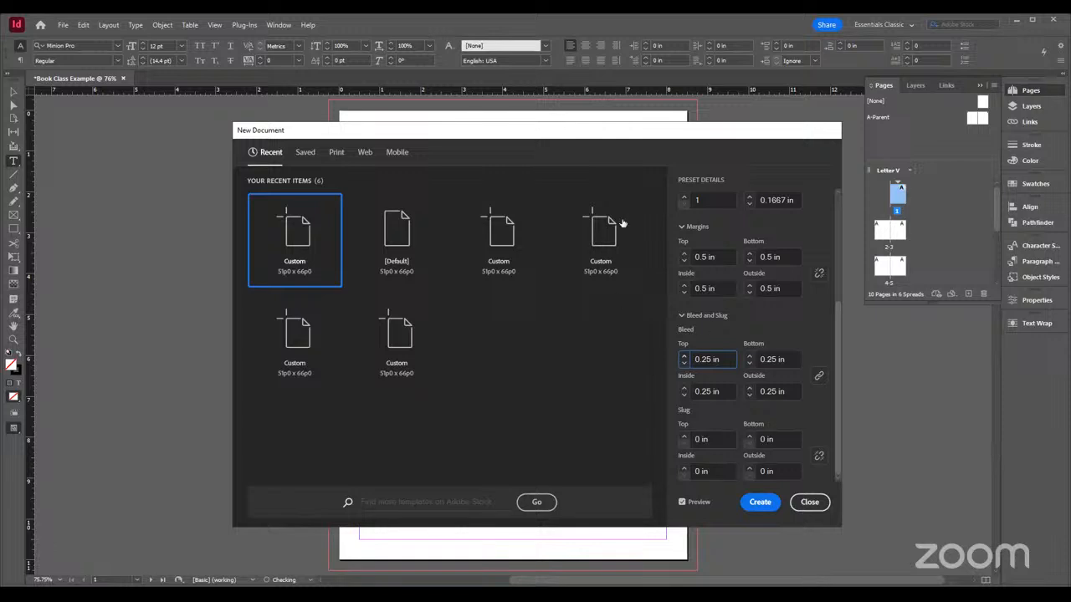
Keep the page count at 10, create the document and skip the feature tour
{"action": "scroll", "coordinate": [749, 320], "scroll_direction": "up", "scroll_amount": 3}
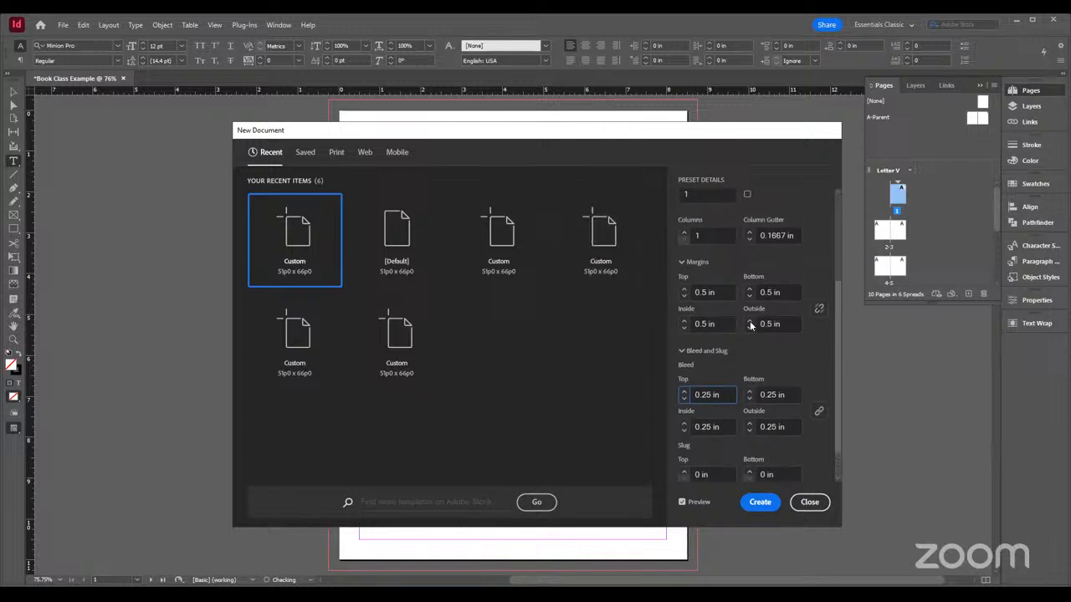
{"action": "scroll", "coordinate": [750, 326], "scroll_direction": "up", "scroll_amount": 3}
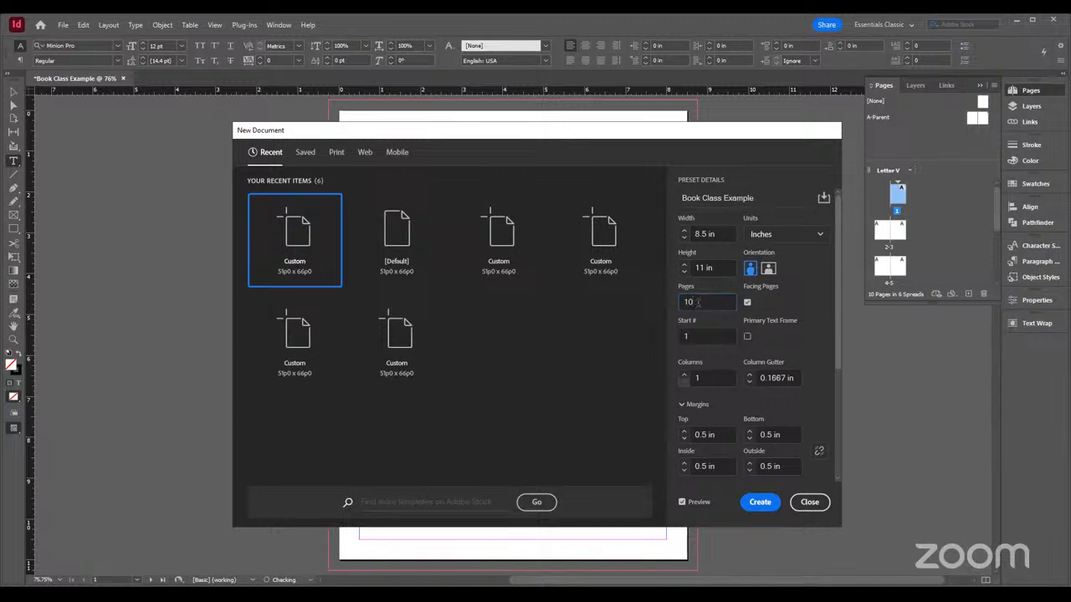
{"action": "type", "text": "0"}
{"action": "key", "text": "BackSpace"}
{"action": "left_click", "coordinate": [761, 507]}
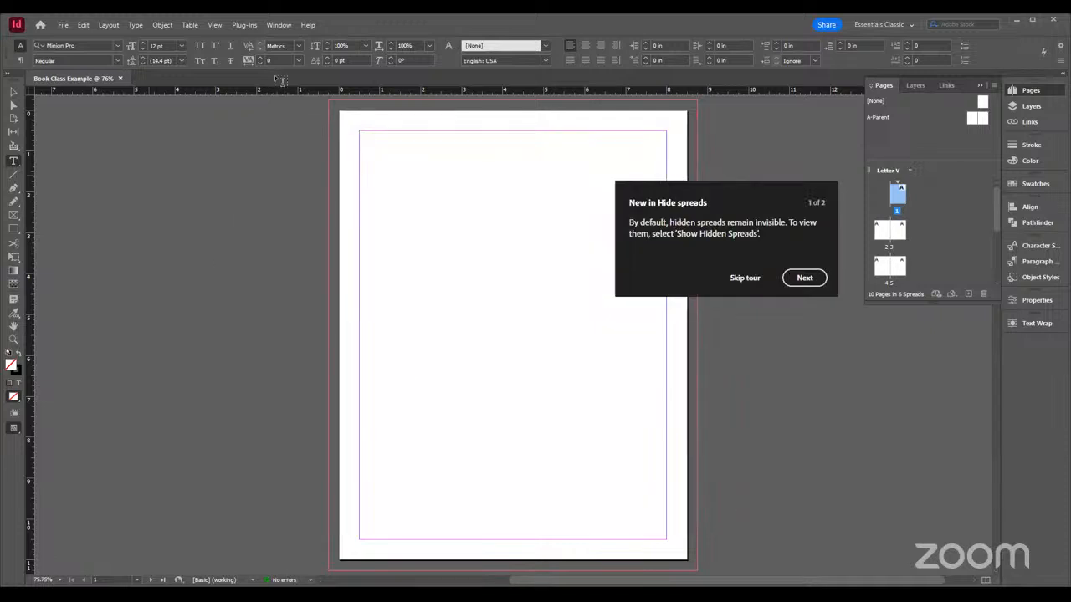
{"action": "left_click", "coordinate": [747, 279]}
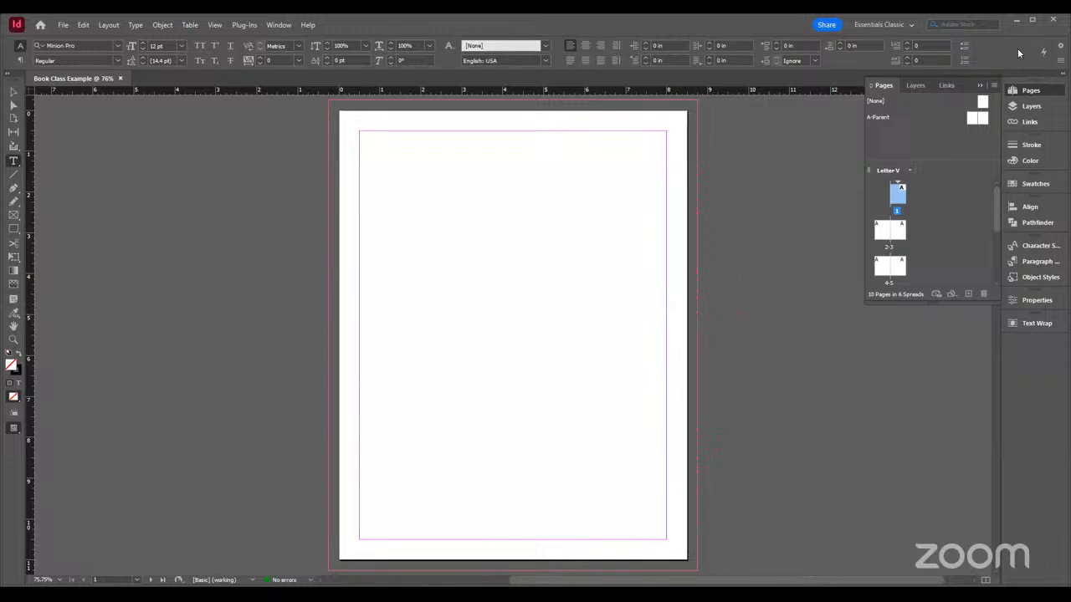
Try the Essentials workspace and return to Essentials Classic
{"action": "left_click", "coordinate": [910, 27]}
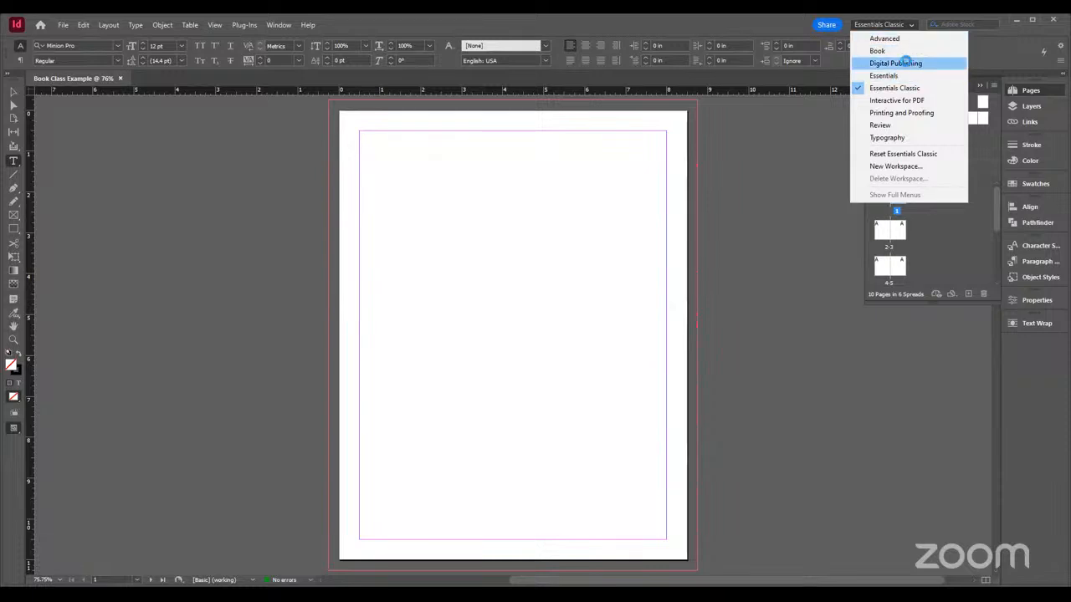
{"action": "left_click", "coordinate": [910, 65]}
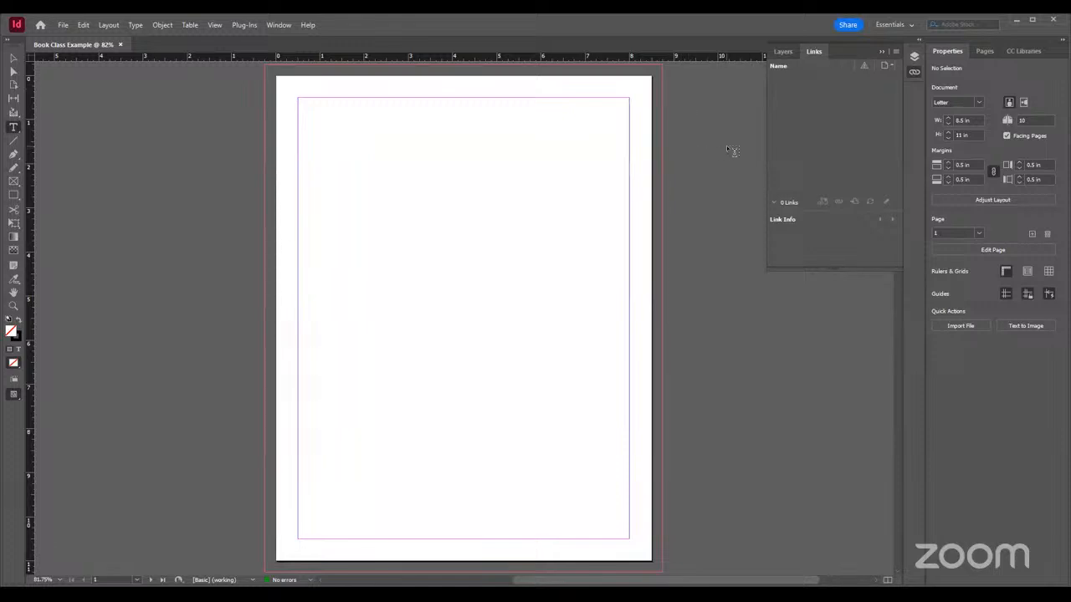
{"action": "left_click", "coordinate": [900, 25]}
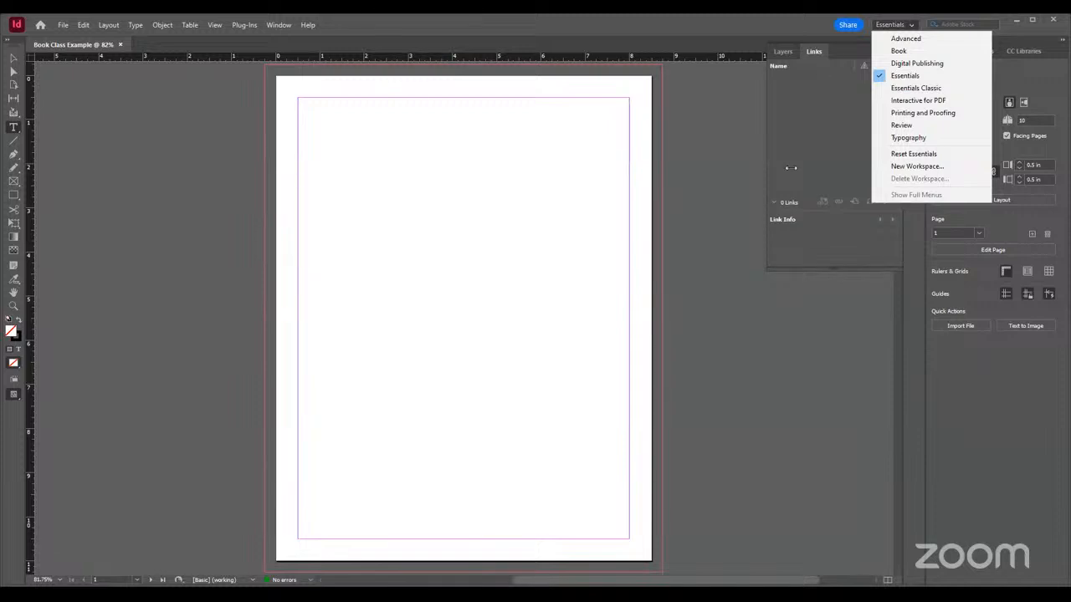
{"action": "left_click", "coordinate": [710, 171]}
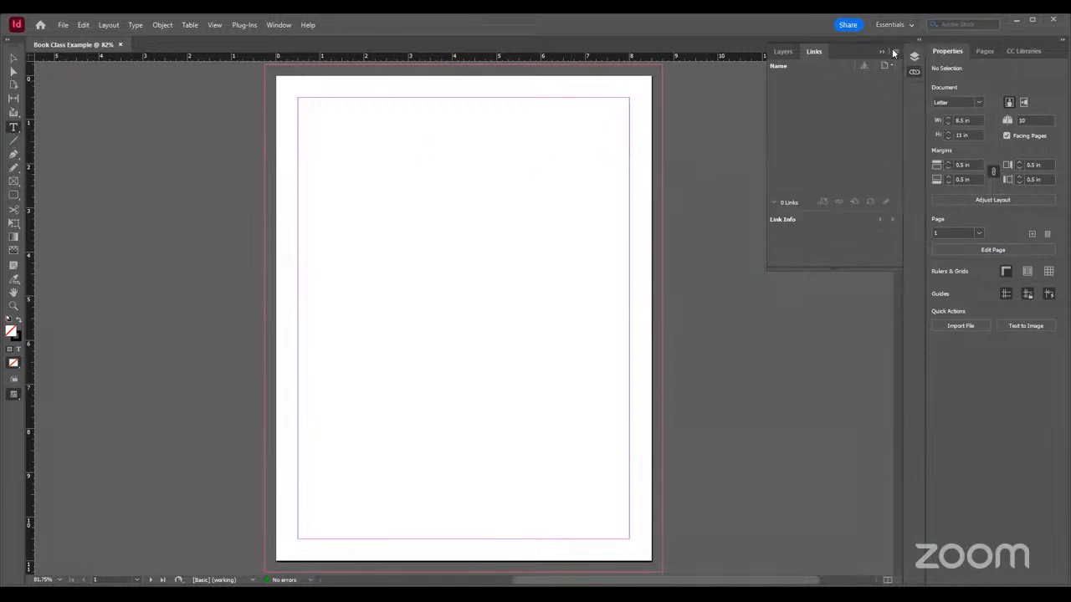
{"action": "left_click", "coordinate": [891, 25]}
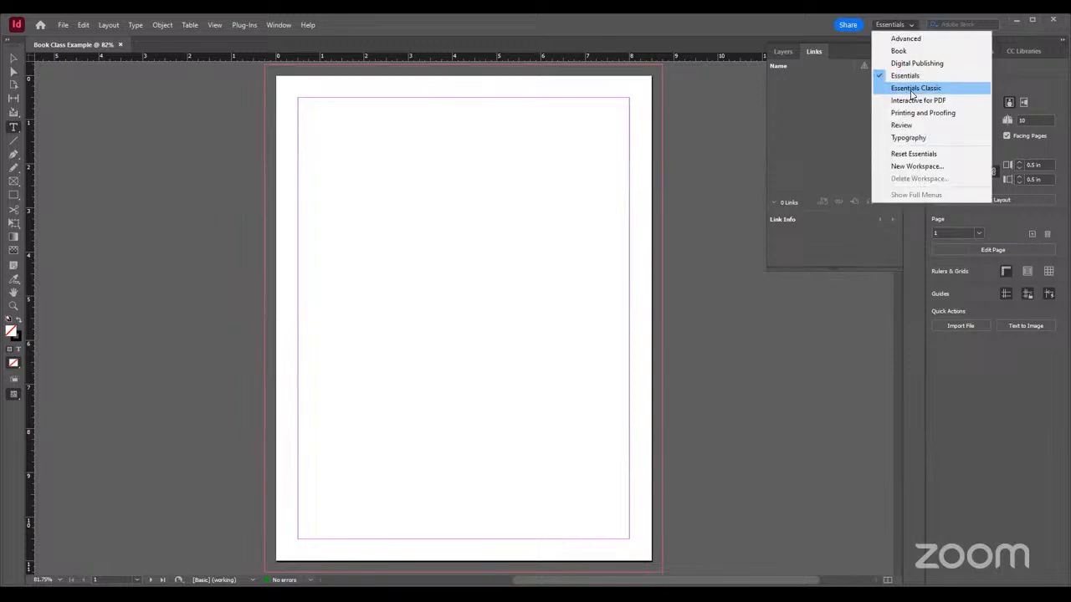
{"action": "left_click", "coordinate": [911, 90]}
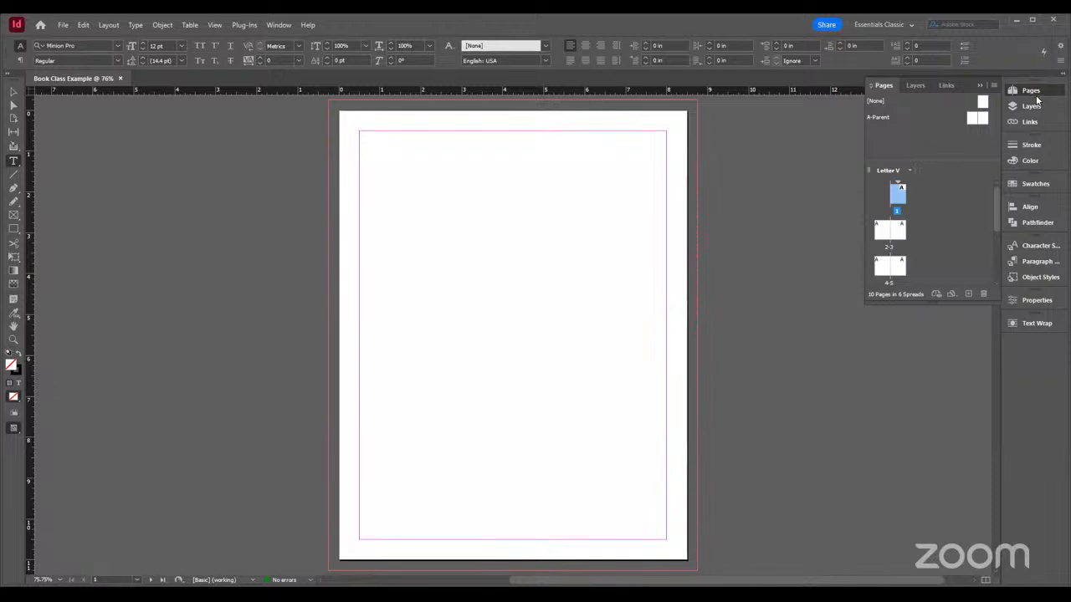
{"action": "left_click", "coordinate": [276, 25]}
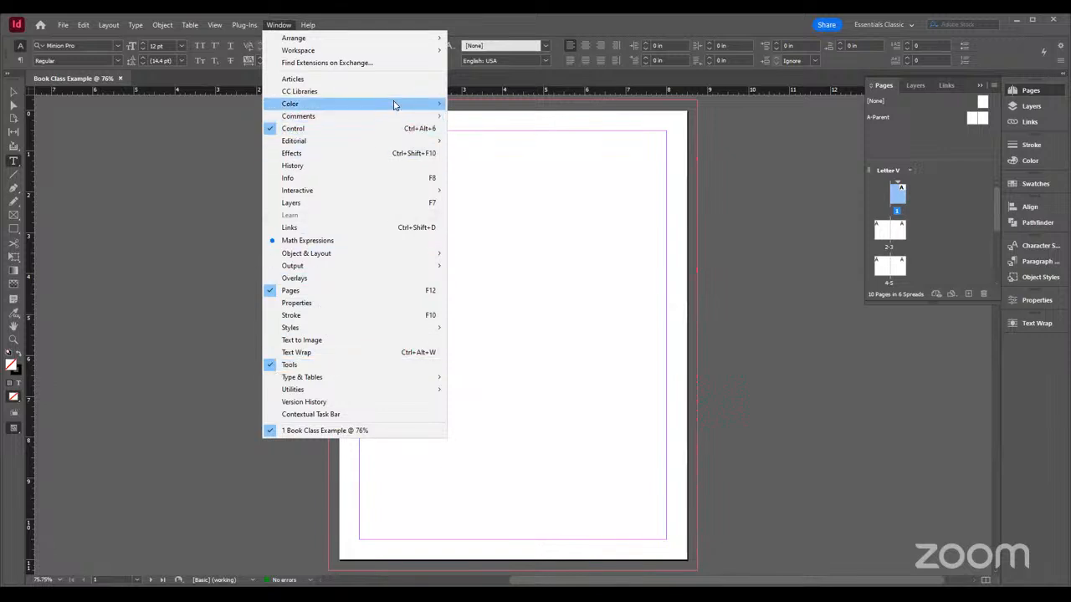
{"action": "mouse_move", "coordinate": [395, 104]}
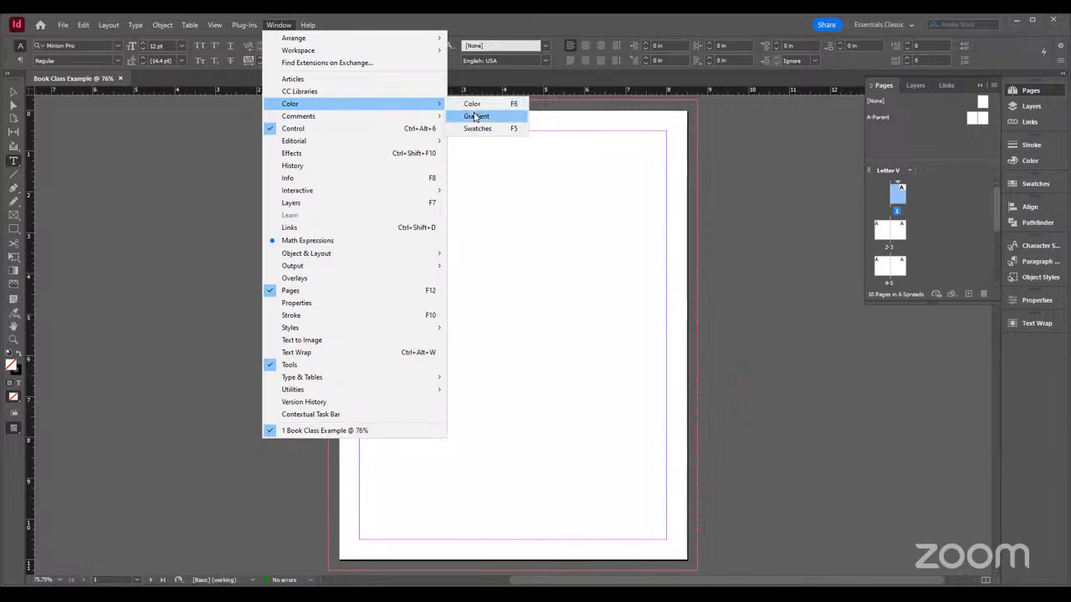
{"action": "mouse_move", "coordinate": [433, 119]}
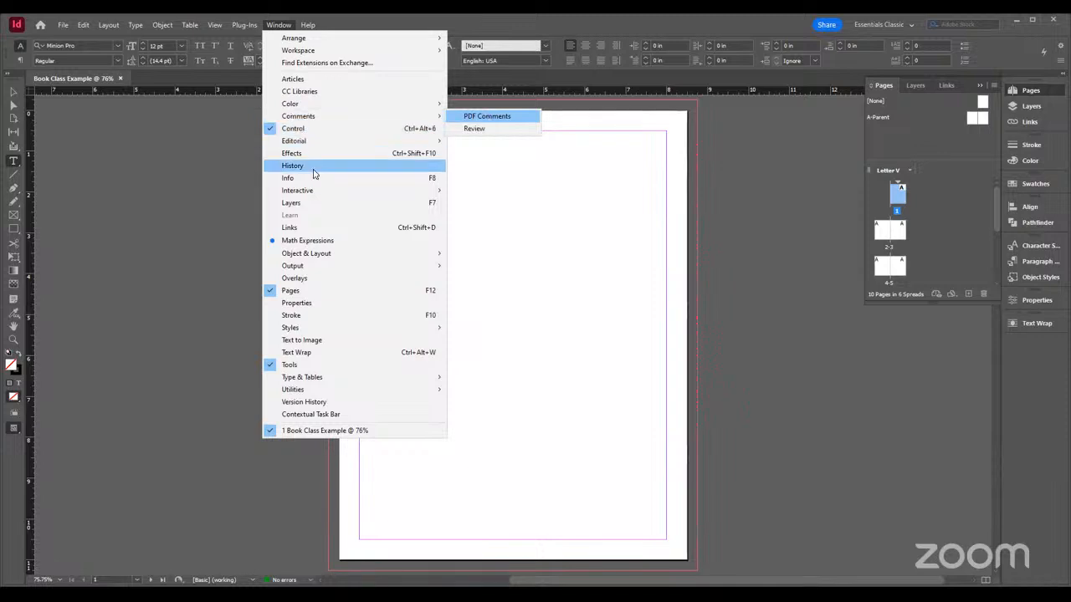
{"action": "mouse_move", "coordinate": [332, 195]}
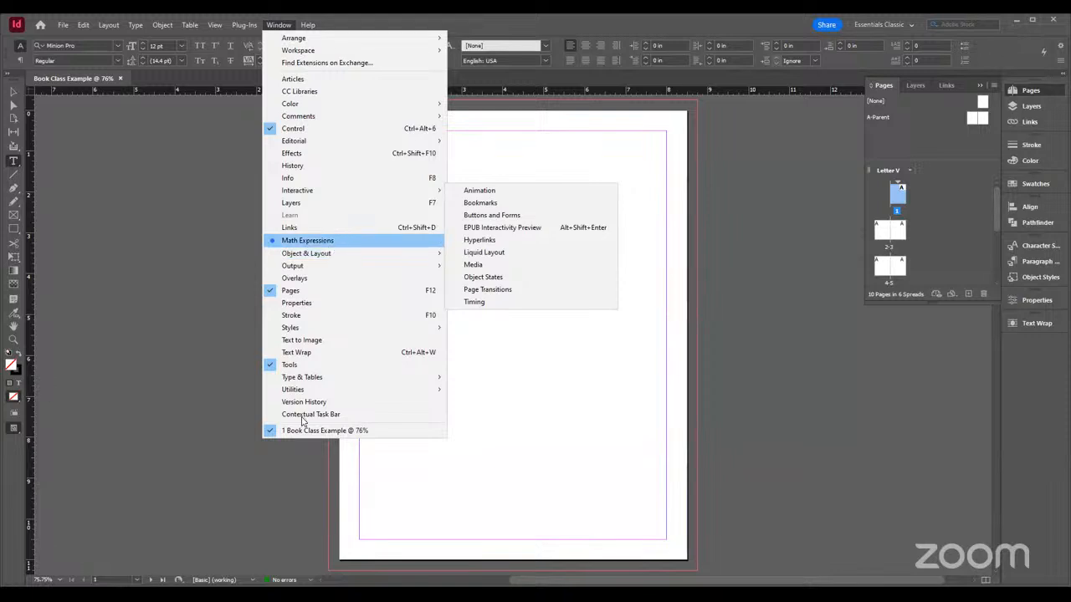
{"action": "left_click", "coordinate": [15, 286]}
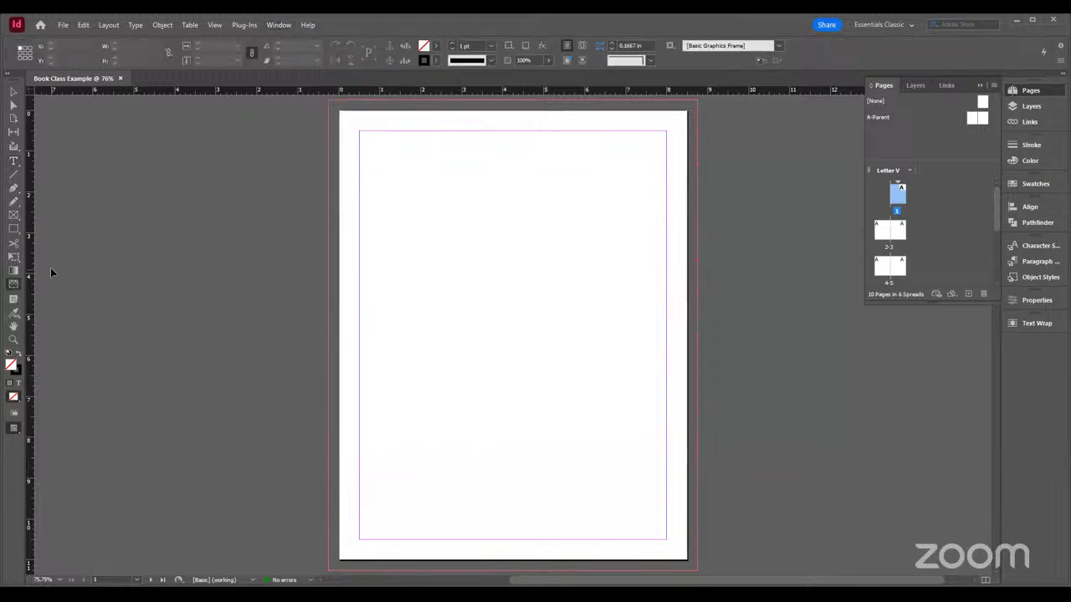
Select the Selection, Type and Rectangle Frame tools in turn and look at the variants grouped with the Type and Rectangle Frame tools
{"action": "left_click", "coordinate": [12, 92]}
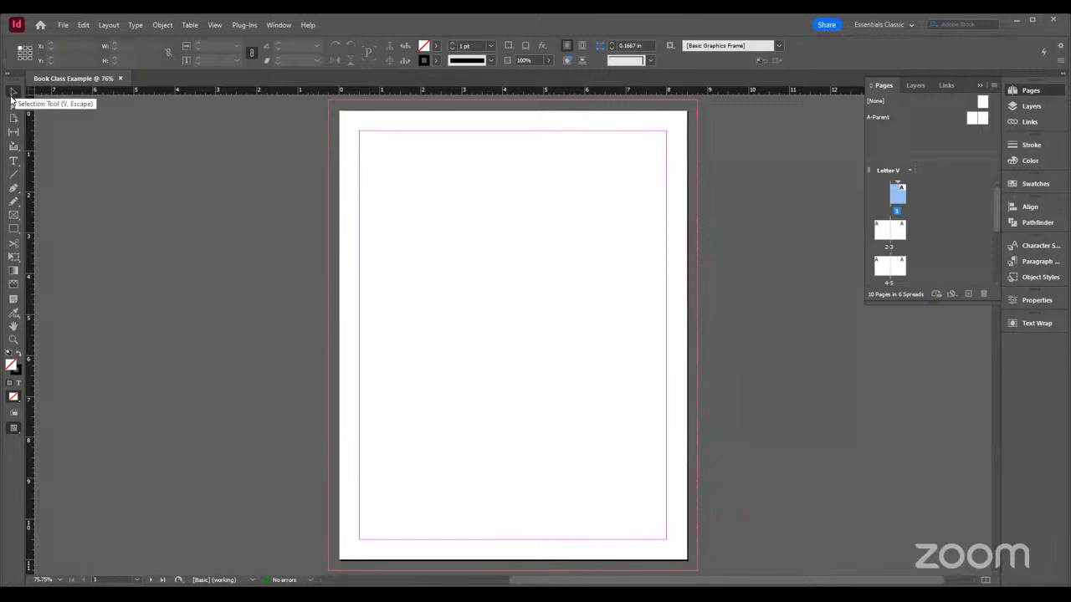
{"action": "left_click", "coordinate": [13, 161]}
{"action": "left_click", "coordinate": [13, 164]}
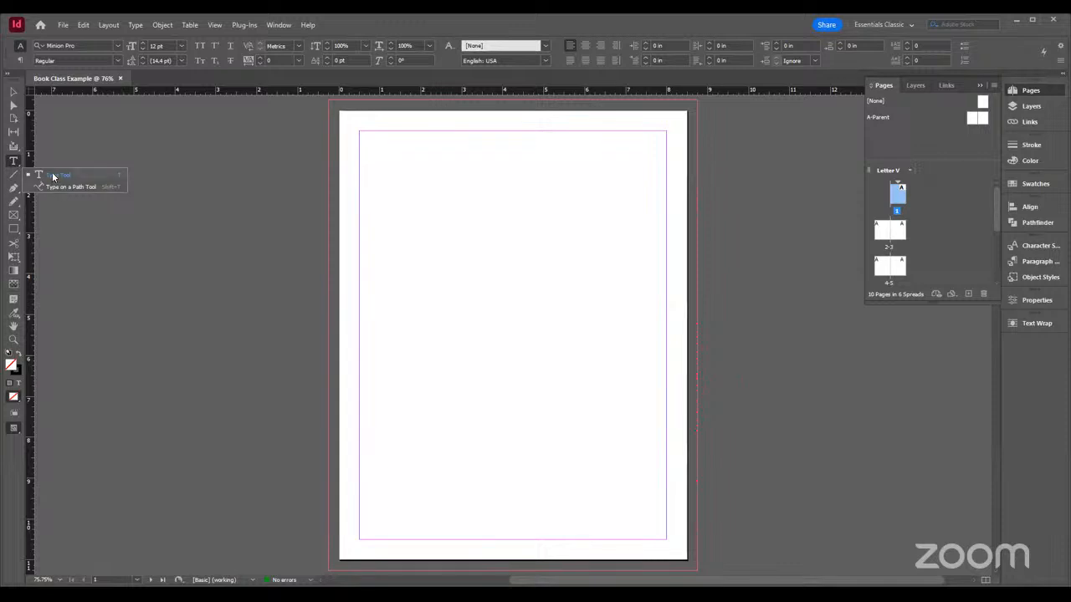
{"action": "left_click", "coordinate": [52, 177]}
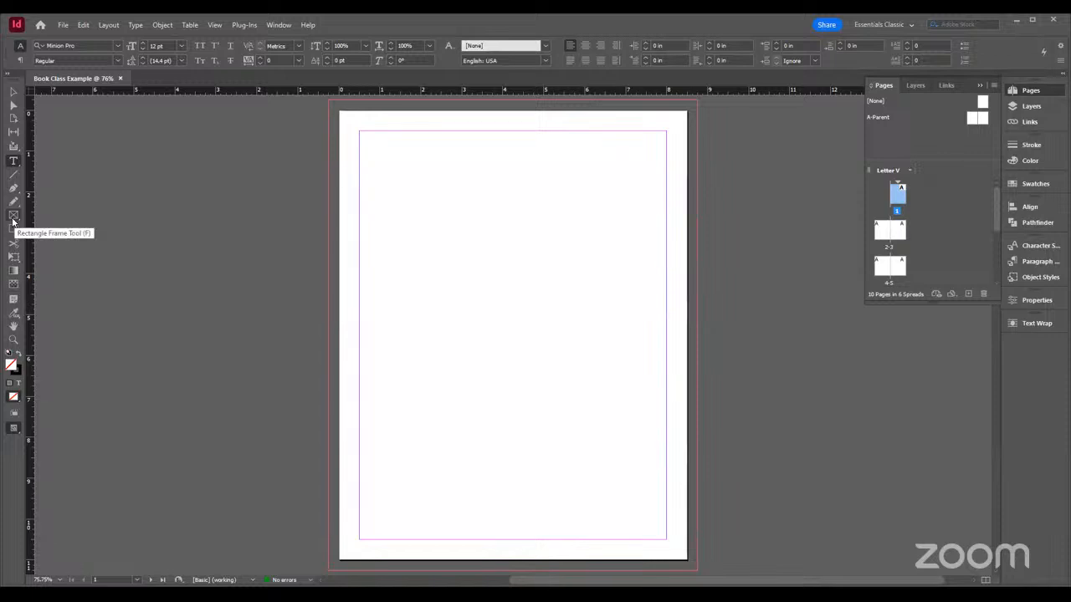
{"action": "left_click", "coordinate": [13, 219]}
{"action": "right_click", "coordinate": [13, 219]}
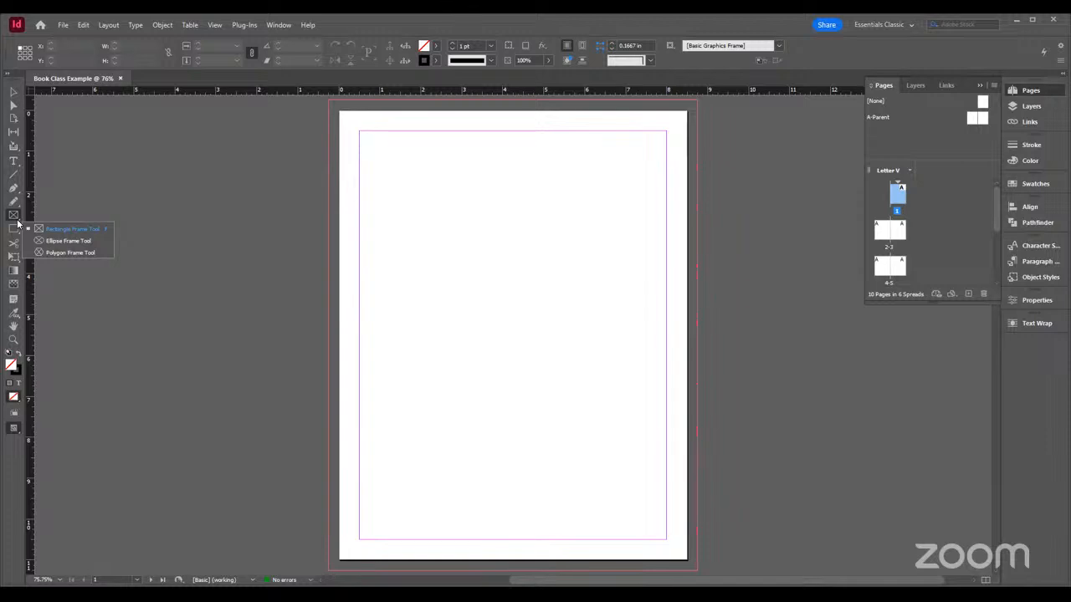
{"action": "left_click", "coordinate": [189, 226]}
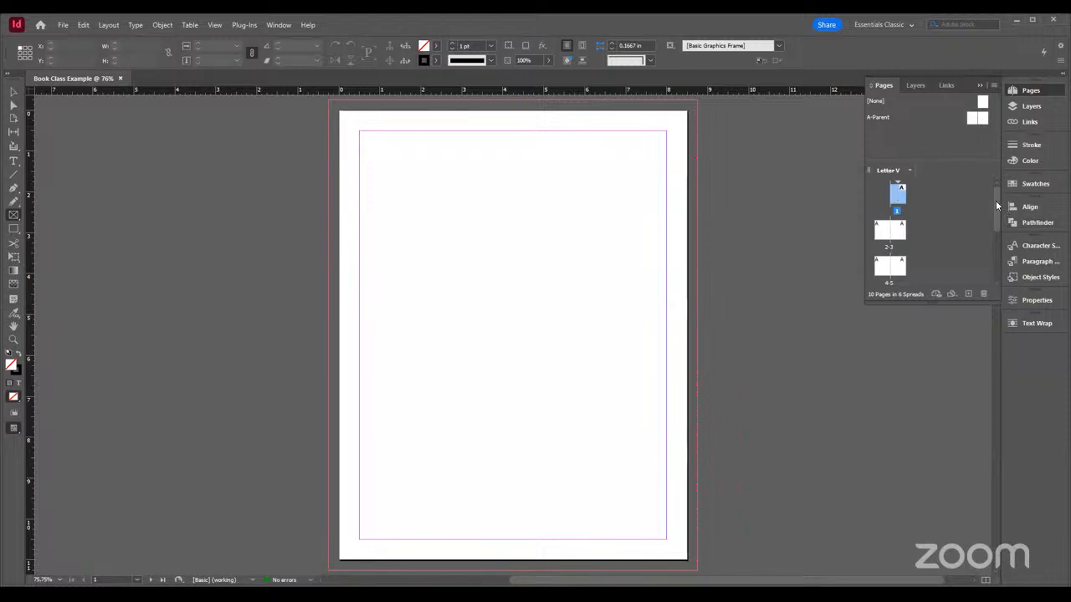
Look over the document properties and the file commands including Document Setup, and return to the page overview
{"action": "mouse_move", "coordinate": [995, 200]}
{"action": "left_mouse_down"}
{"action": "mouse_move", "coordinate": [996, 257]}
{"action": "mouse_move", "coordinate": [989, 183]}
{"action": "left_mouse_up"}
{"action": "left_click", "coordinate": [1035, 303]}
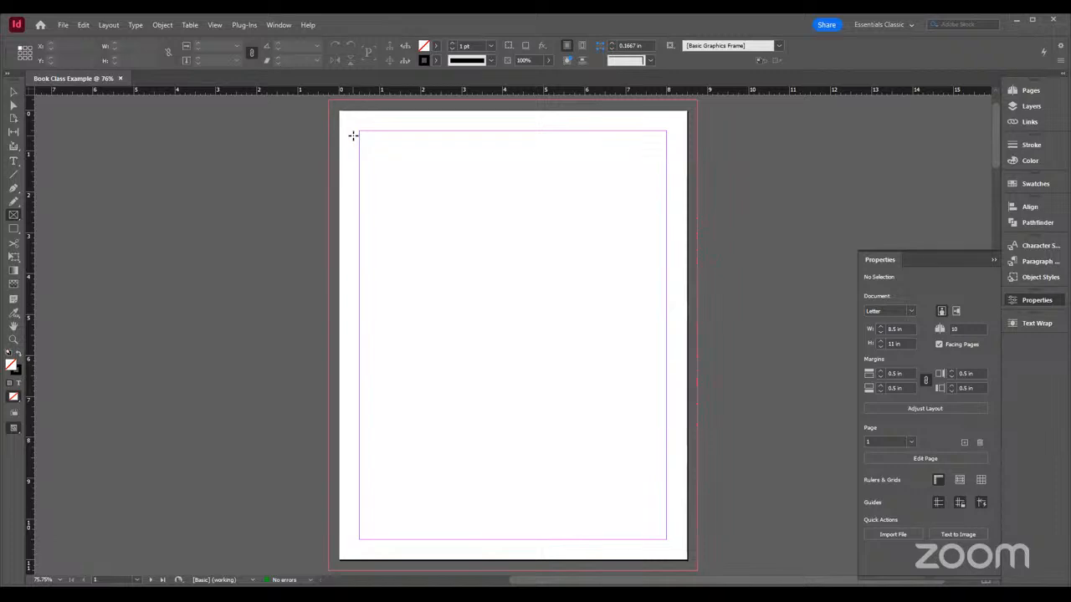
{"action": "left_click", "coordinate": [61, 25]}
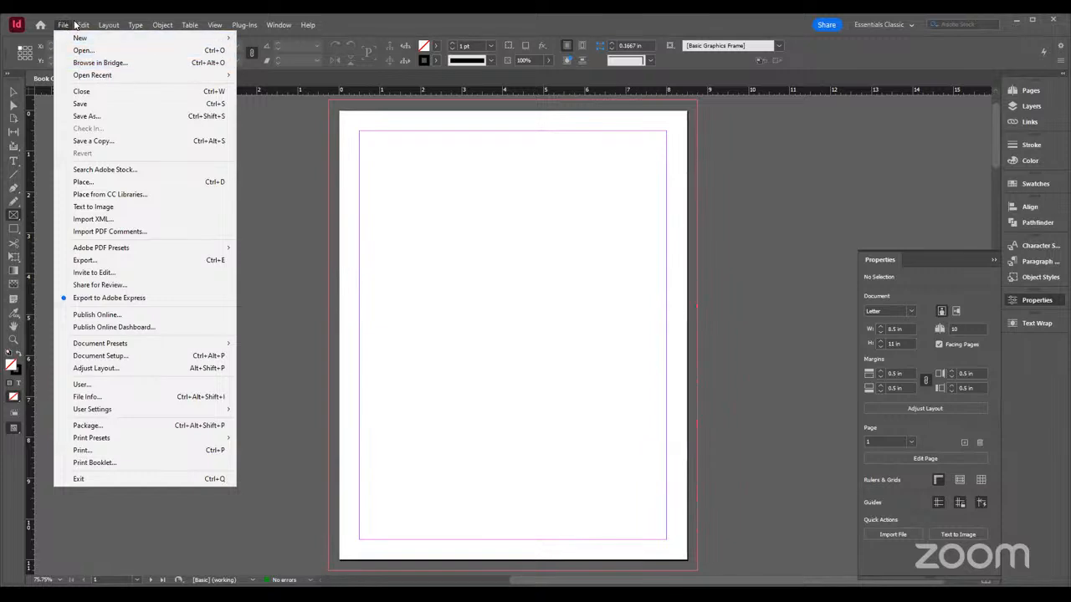
{"action": "mouse_move", "coordinate": [83, 25]}
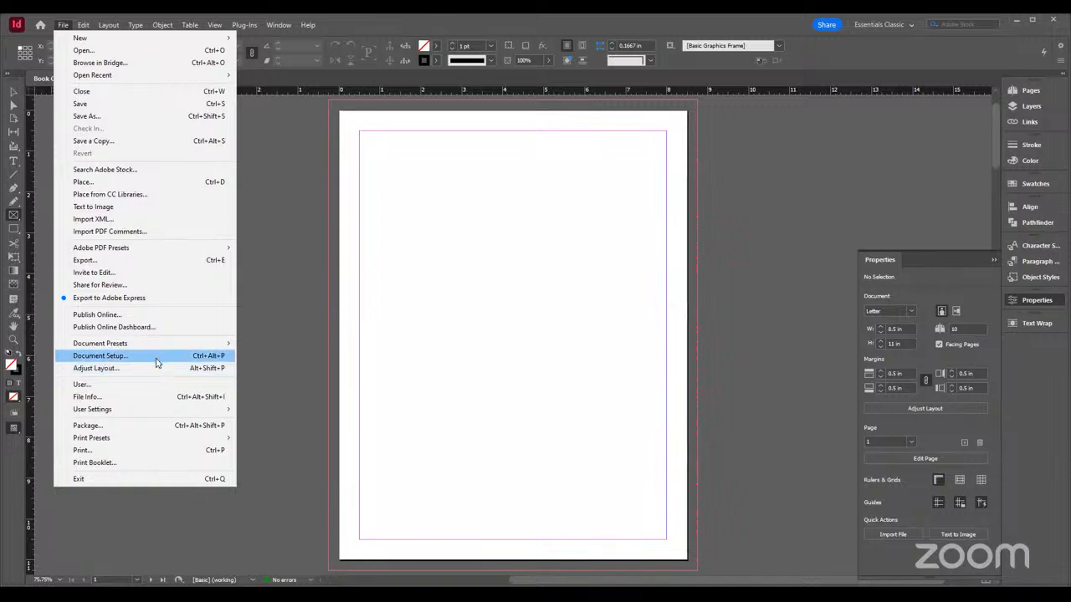
{"action": "left_click", "coordinate": [944, 274]}
{"action": "left_click", "coordinate": [1049, 92]}
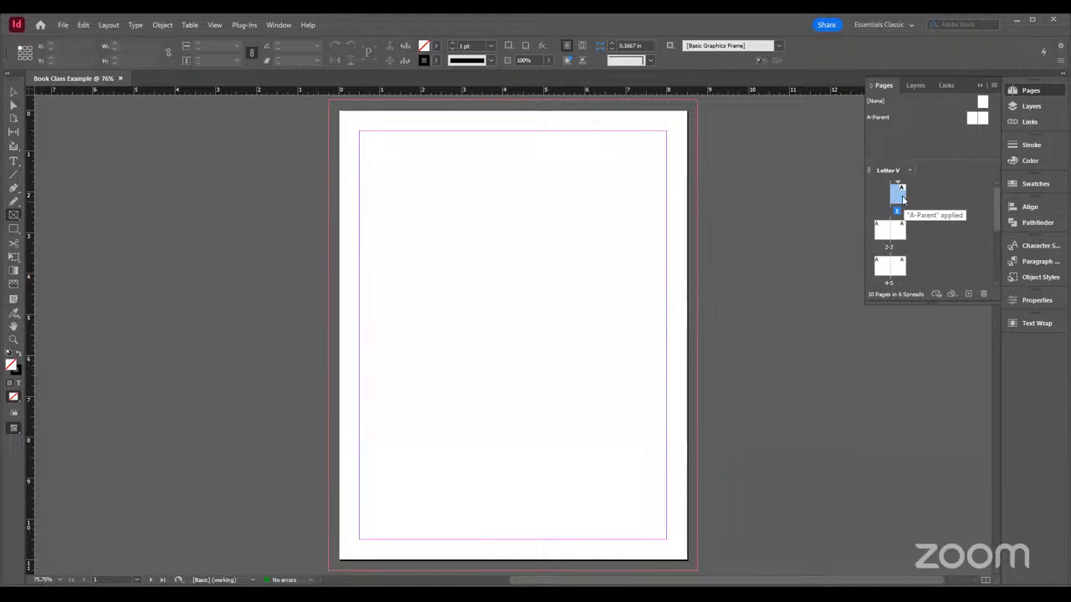
Cancel the rectangle frame started on the page 2-3 spread and activate the Selection tool
{"action": "scroll", "coordinate": [693, 229], "scroll_direction": "down", "scroll_amount": 10}
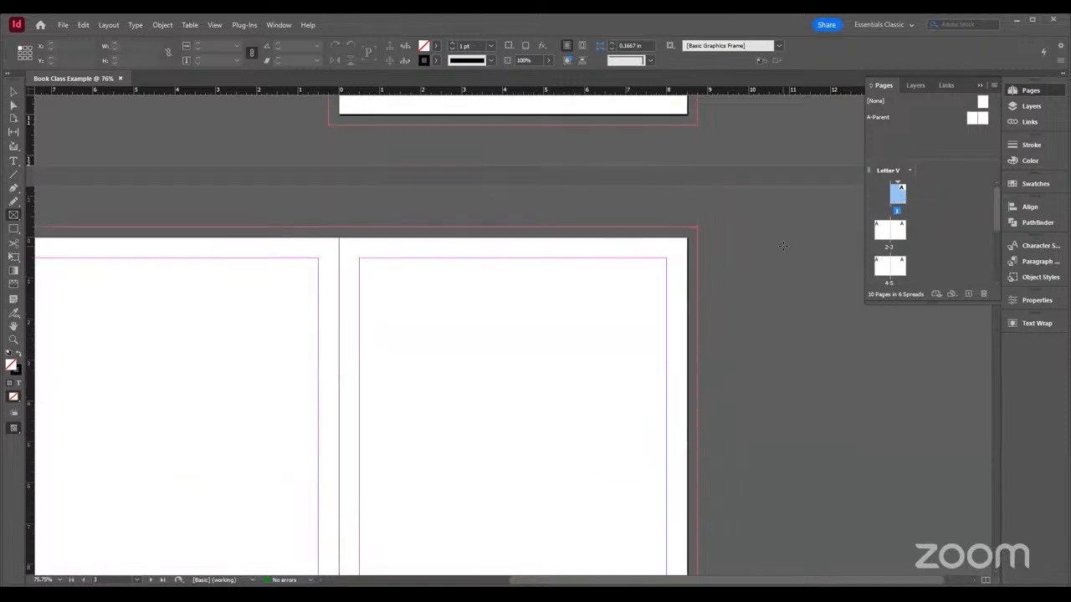
{"action": "left_click", "coordinate": [681, 227]}
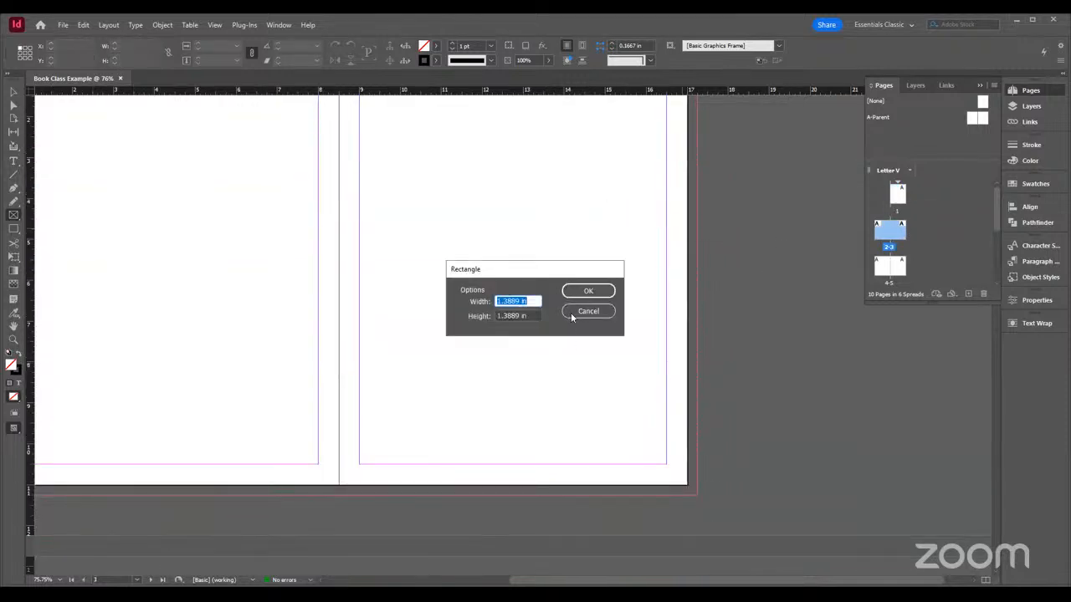
{"action": "left_click", "coordinate": [589, 311]}
{"action": "left_click", "coordinate": [14, 92]}
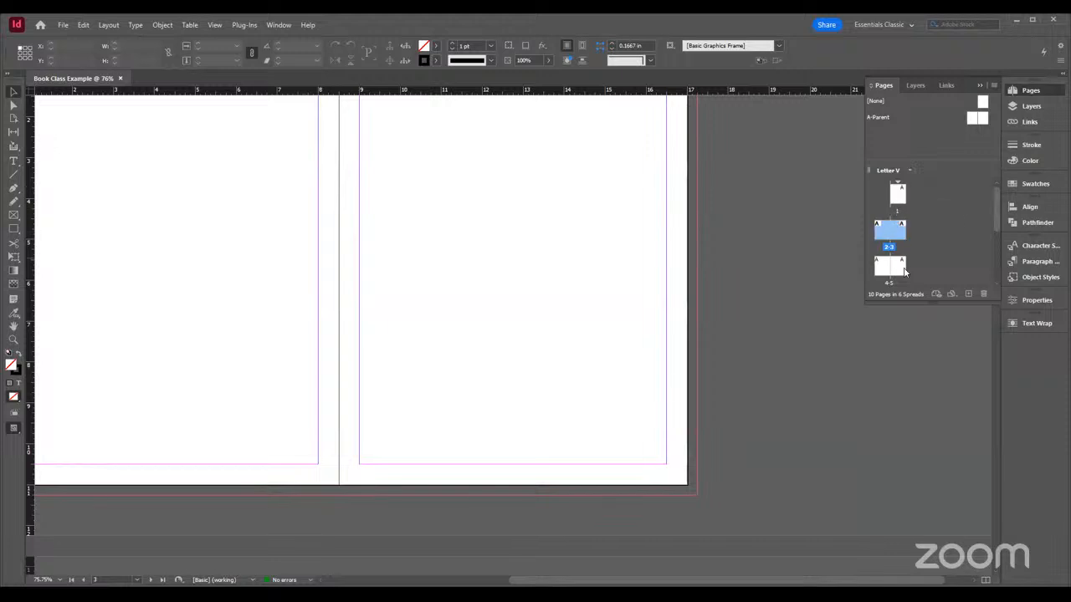
Navigate between page 1, page 4 and the 2-3 spread to compare single and facing pages, and return to page 1
{"action": "double_click", "coordinate": [898, 199]}
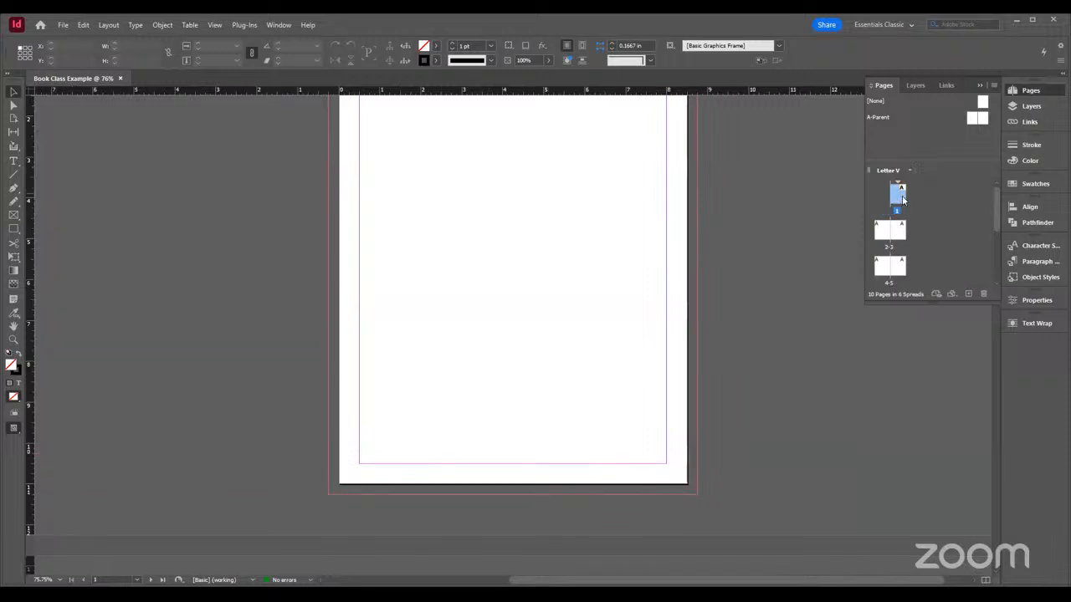
{"action": "double_click", "coordinate": [890, 265]}
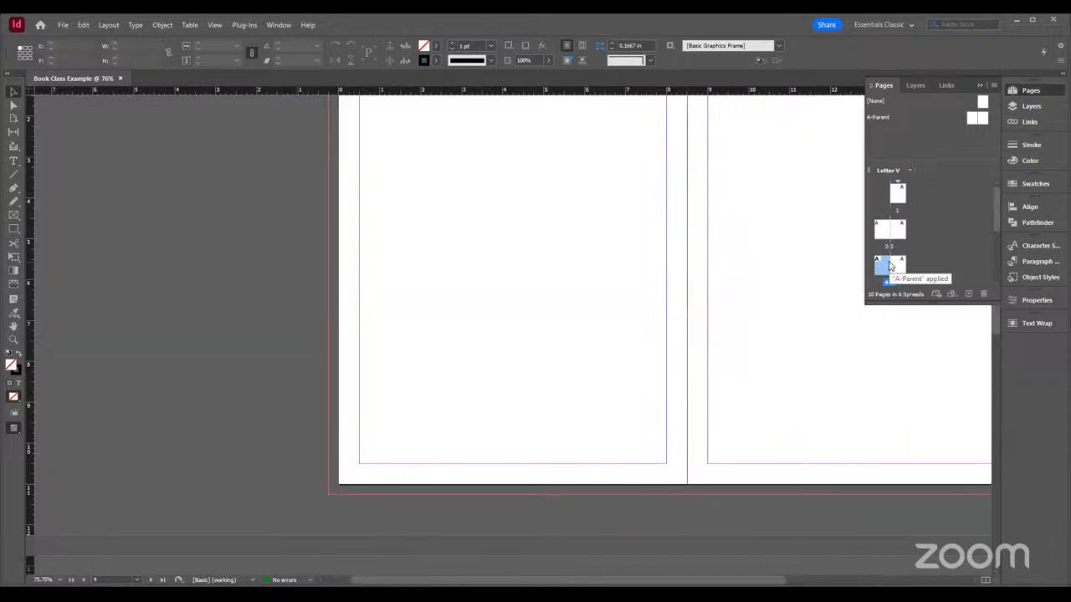
{"action": "left_click", "coordinate": [902, 197]}
{"action": "scroll", "coordinate": [692, 276], "scroll_direction": "up", "scroll_amount": 1}
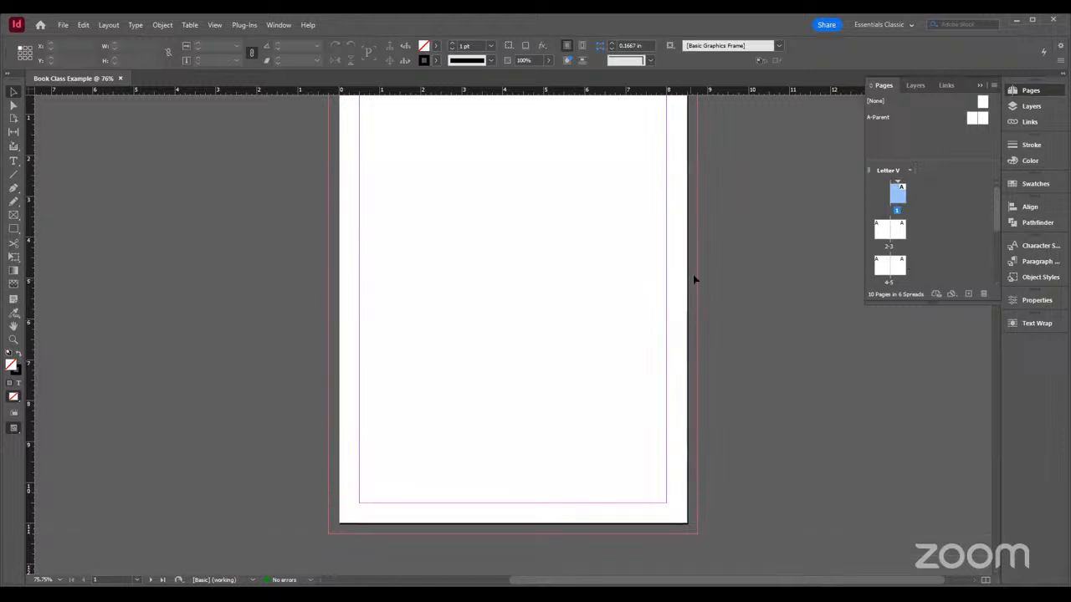
{"action": "scroll", "coordinate": [693, 276], "scroll_direction": "down", "scroll_amount": 6}
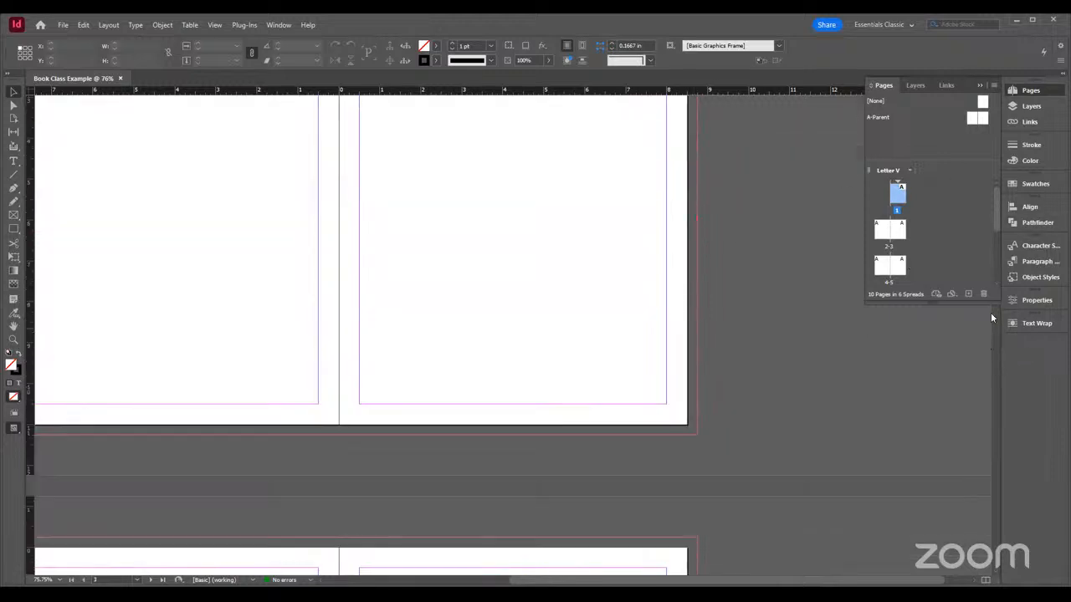
{"action": "left_click_drag", "start_coordinate": [889, 581], "coordinate": [855, 581]}
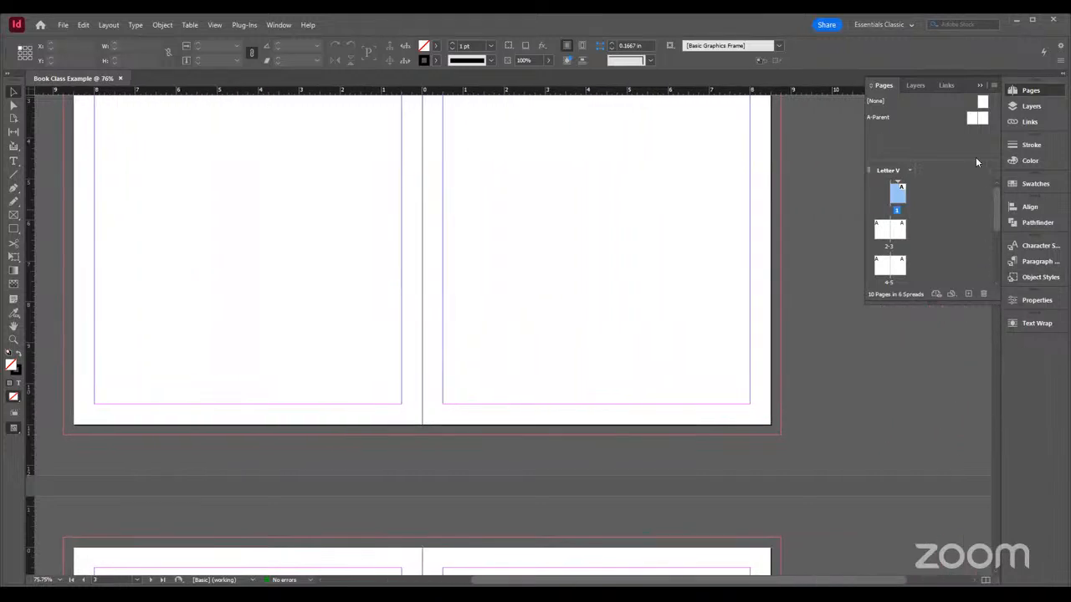
{"action": "left_click", "coordinate": [1043, 88]}
{"action": "left_click_drag", "start_coordinate": [995, 238], "coordinate": [992, 137]}
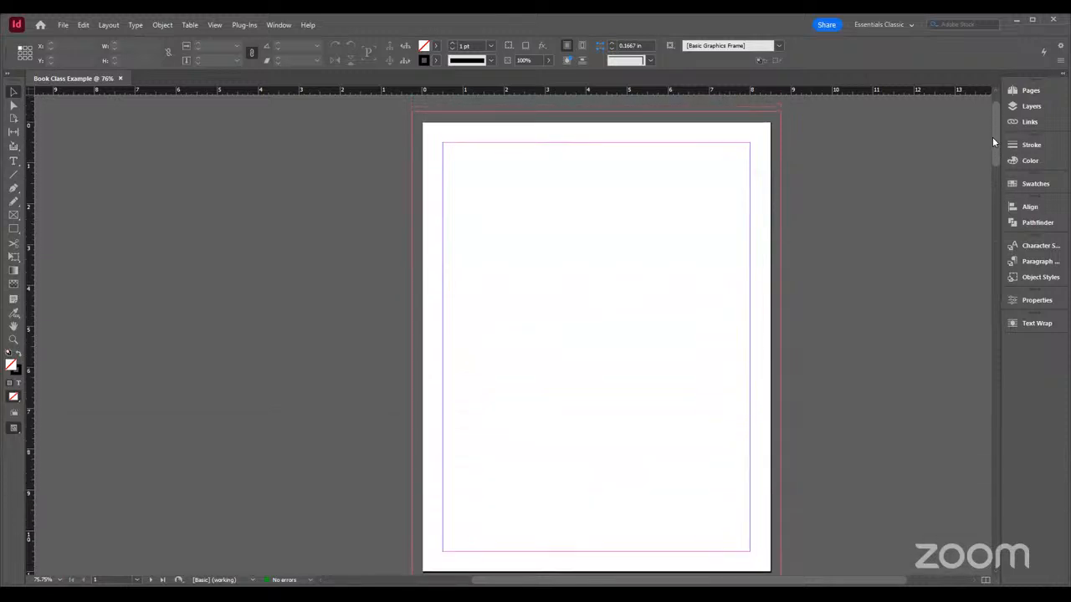
Open the A-Parent spread from the page overview and examine both of its pages
{"action": "left_click", "coordinate": [1036, 92]}
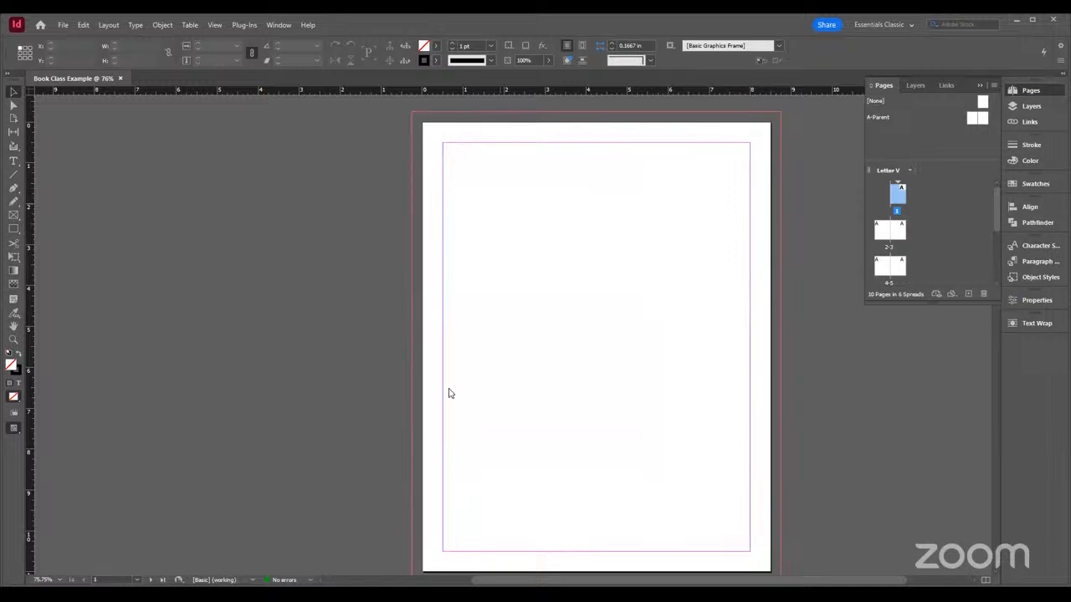
{"action": "double_click", "coordinate": [974, 122]}
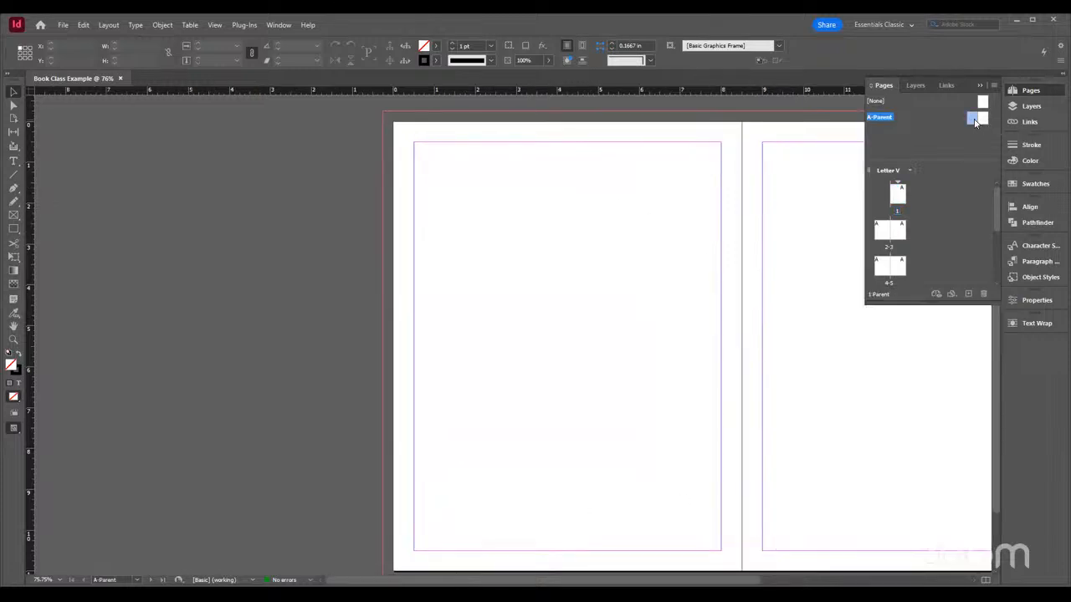
{"action": "scroll", "coordinate": [482, 210], "scroll_direction": "down", "scroll_amount": 3}
{"action": "scroll", "coordinate": [483, 211], "scroll_direction": "up", "scroll_amount": 3}
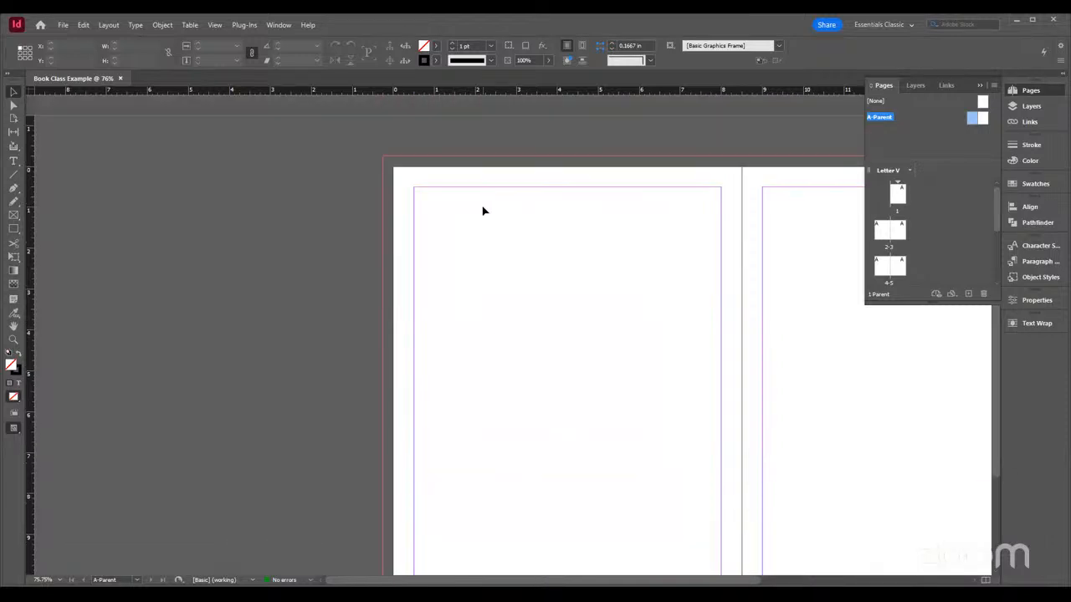
{"action": "scroll", "coordinate": [483, 211], "scroll_direction": "down", "scroll_amount": 3}
{"action": "scroll", "coordinate": [483, 211], "scroll_direction": "up", "scroll_amount": 3}
{"action": "scroll", "coordinate": [483, 211], "scroll_direction": "down", "scroll_amount": 3}
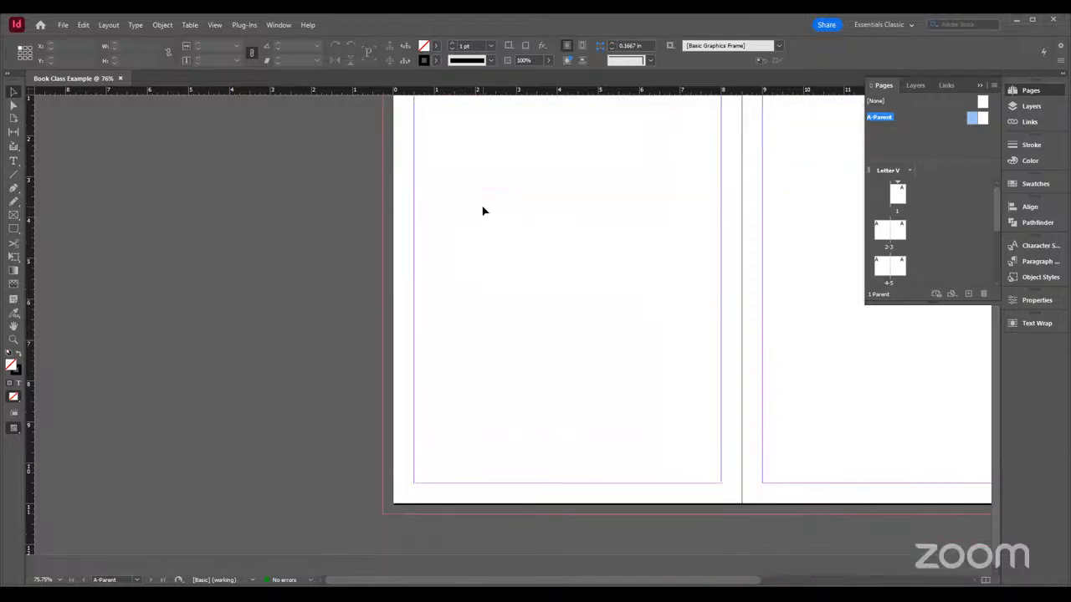
{"action": "scroll", "coordinate": [482, 211], "scroll_direction": "up", "scroll_amount": 3}
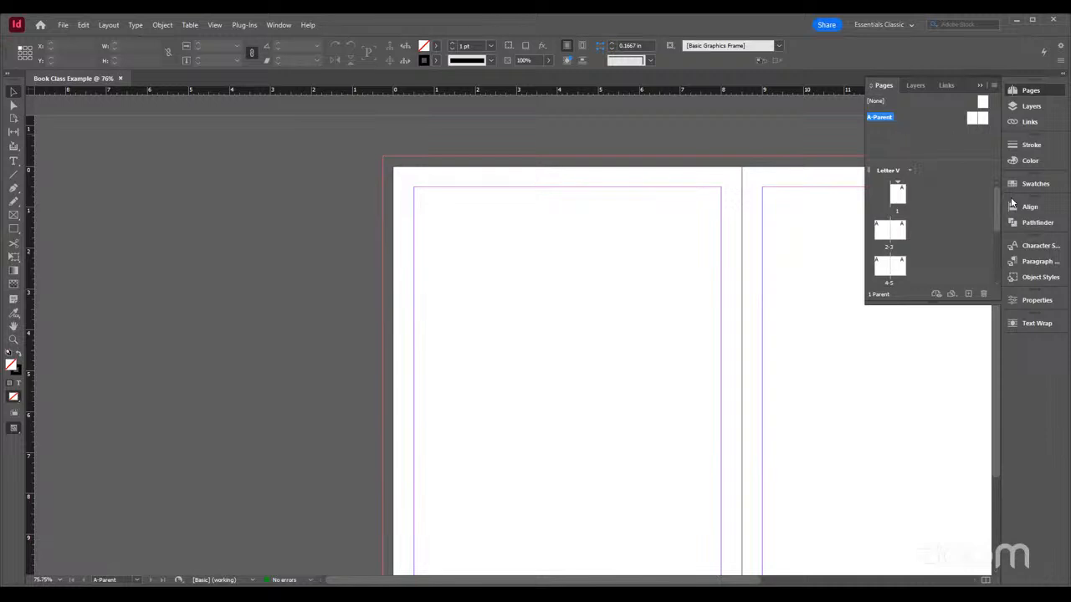
Try adding a second parent spread below A-Parent and delete both of its pages again
{"action": "left_click", "coordinate": [968, 295]}
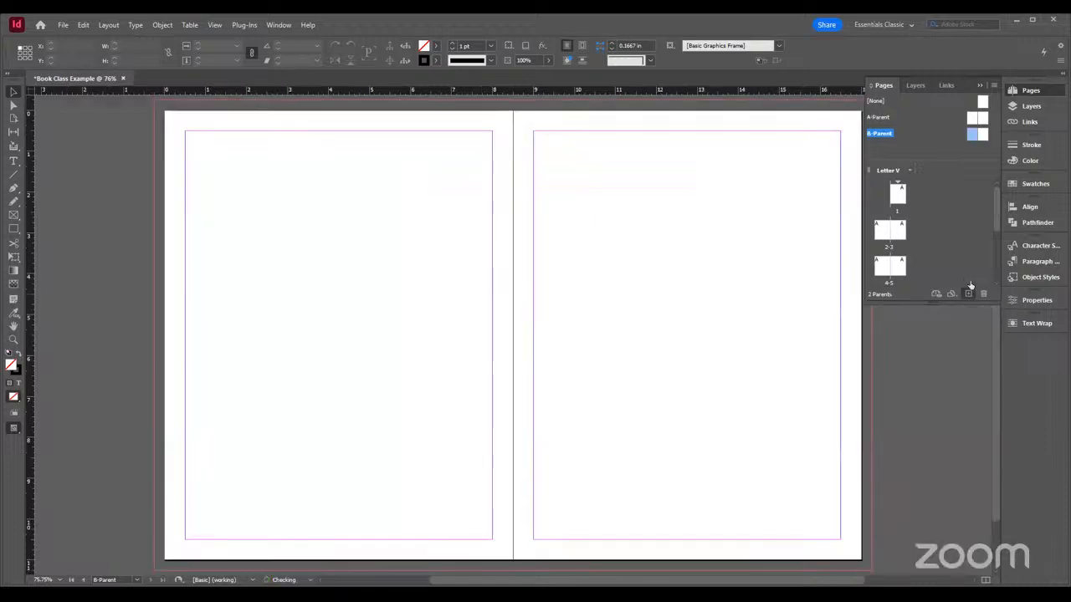
{"action": "left_click", "coordinate": [886, 118]}
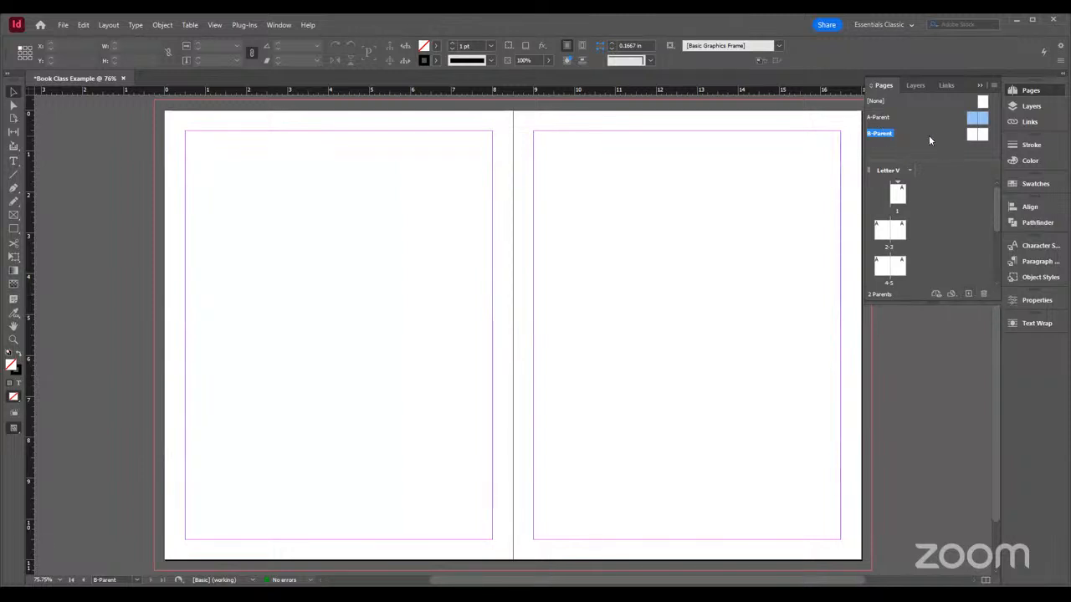
{"action": "left_click", "coordinate": [973, 135]}
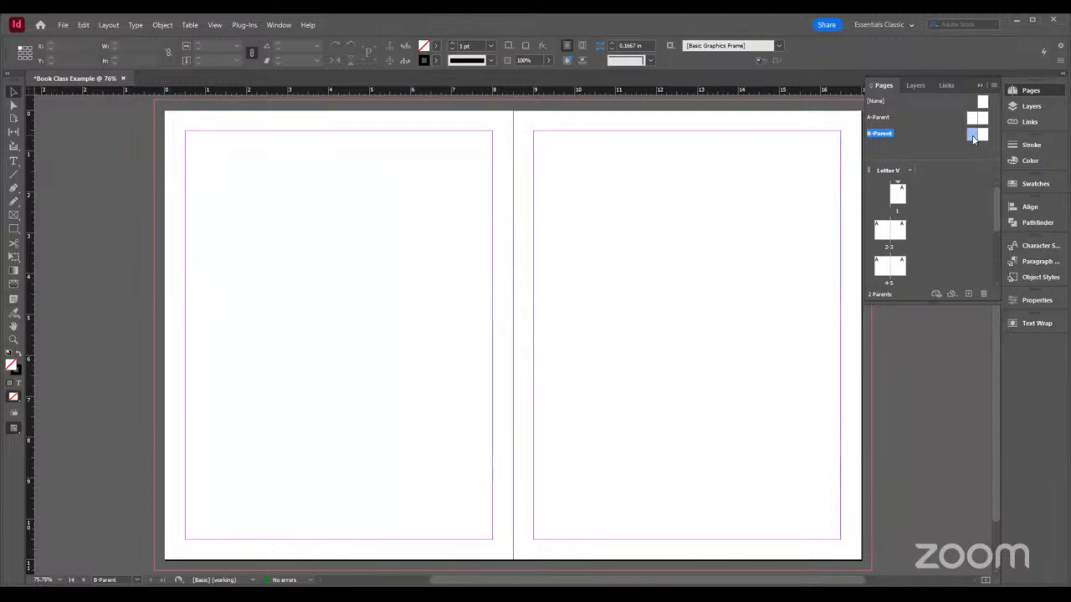
{"action": "right_click", "coordinate": [965, 138]}
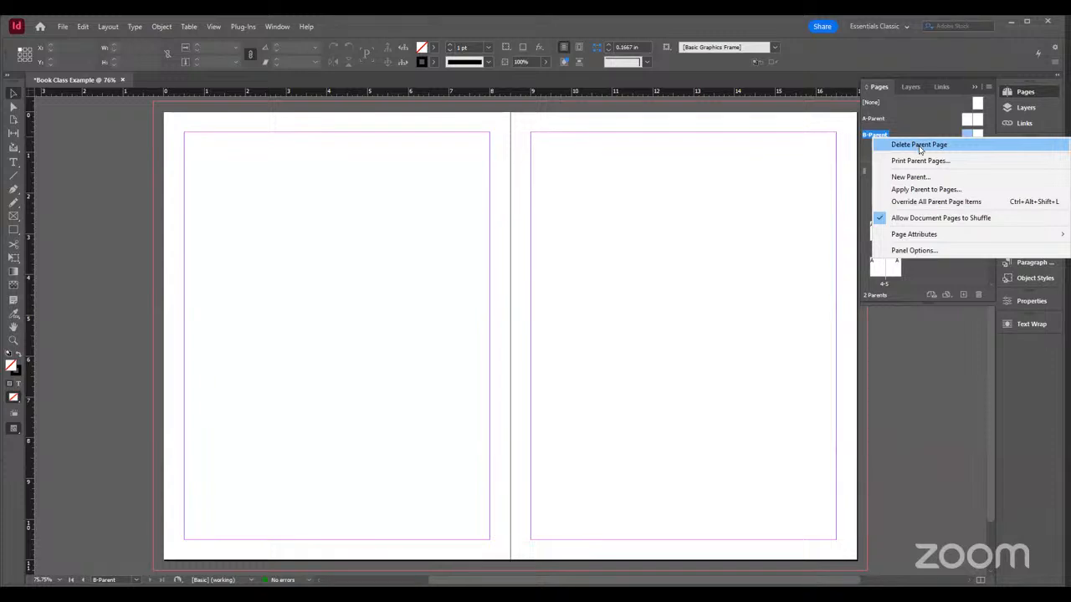
{"action": "left_click", "coordinate": [920, 145]}
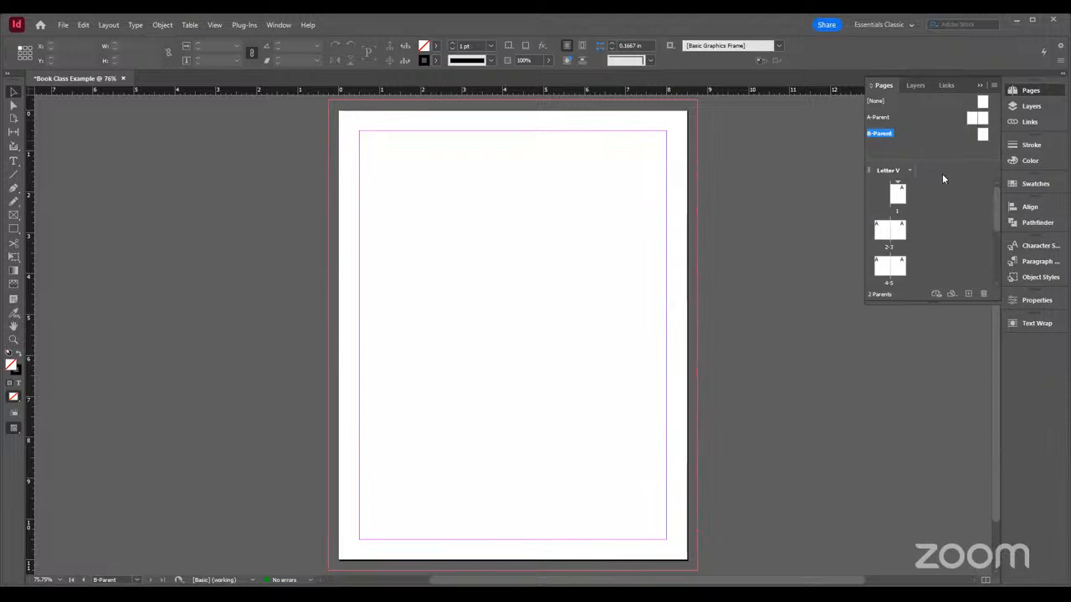
{"action": "left_click", "coordinate": [984, 298]}
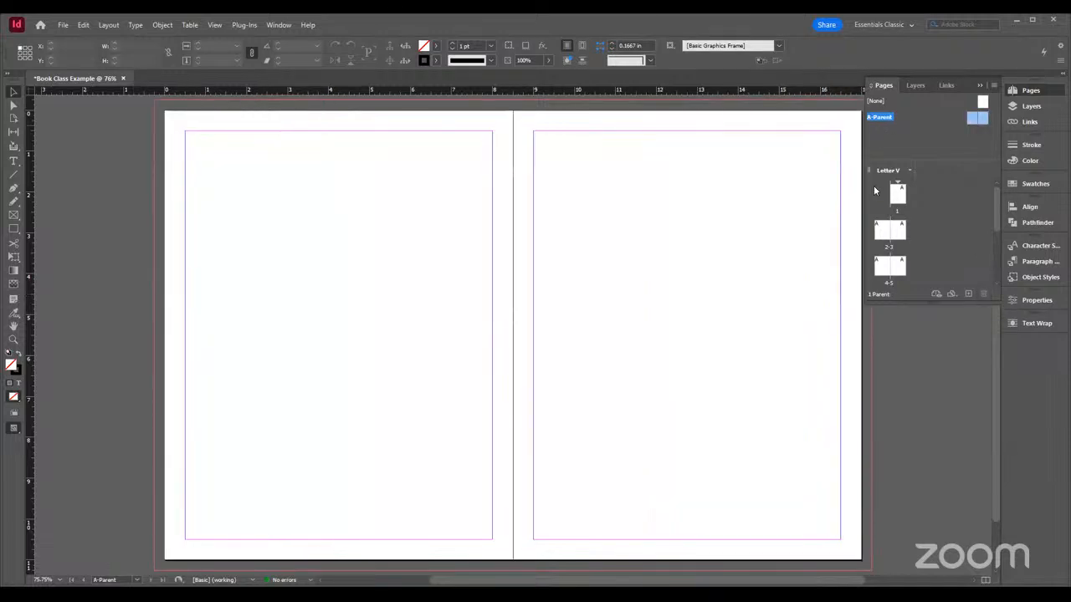
Go to page 1, try adding a document page after it and undo the addition
{"action": "left_click", "coordinate": [900, 194]}
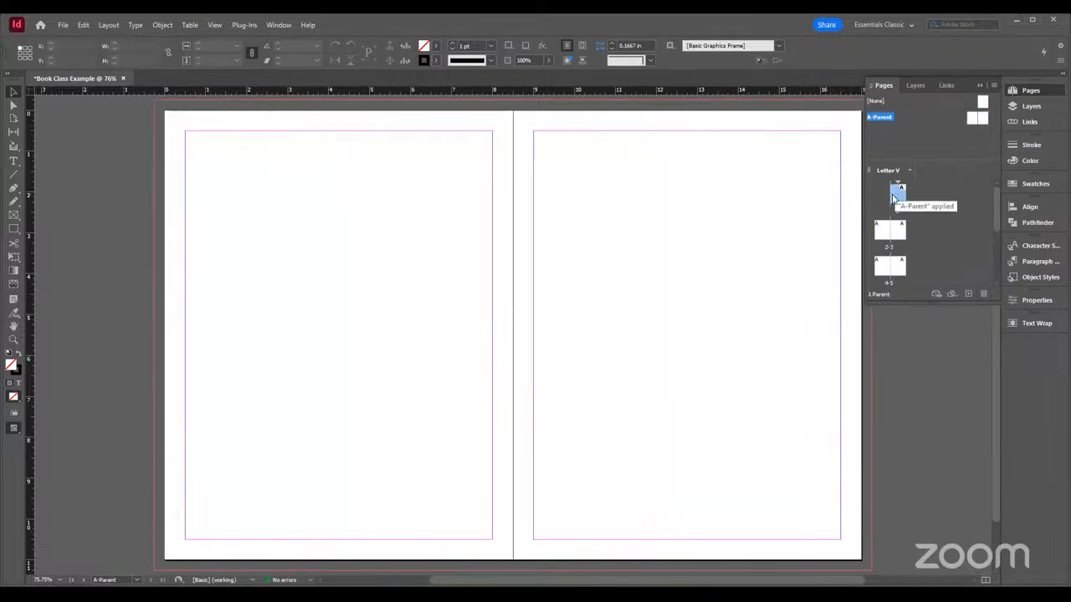
{"action": "double_click", "coordinate": [899, 194]}
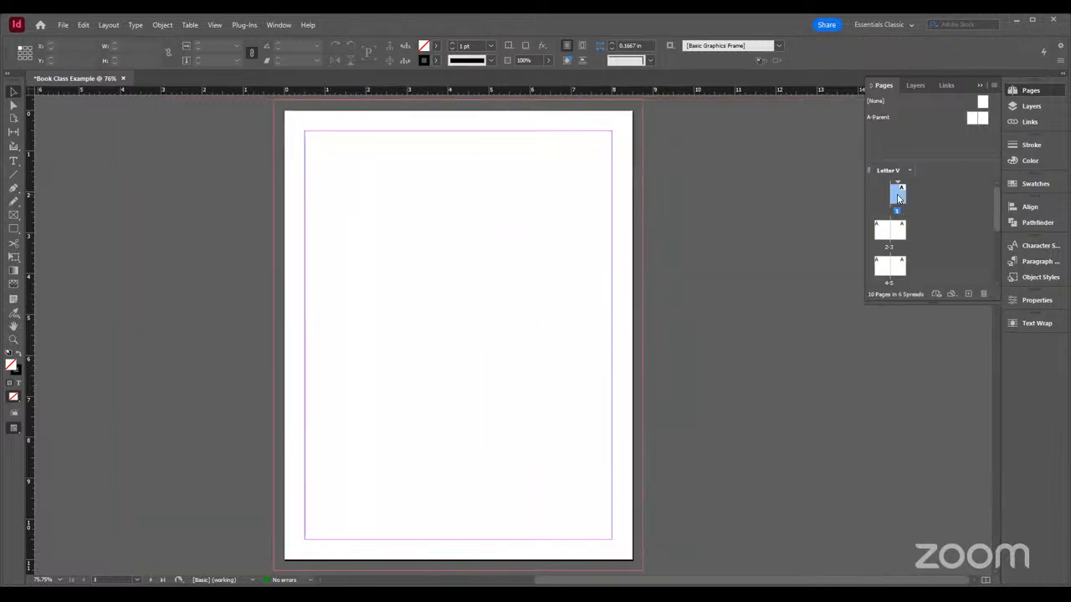
{"action": "left_click", "coordinate": [968, 294]}
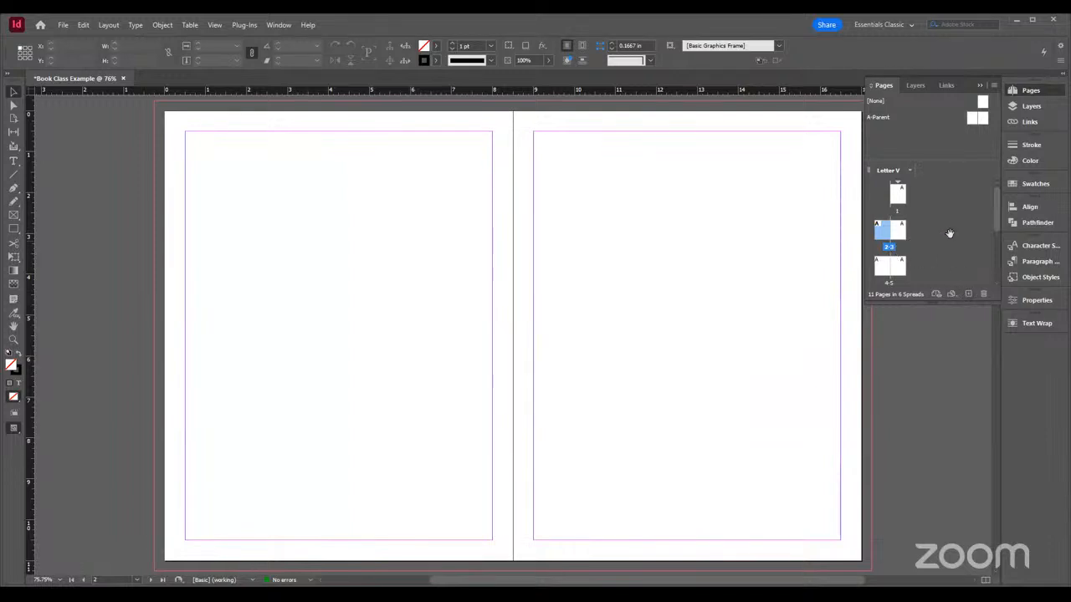
{"action": "key", "text": "ctrl+z"}
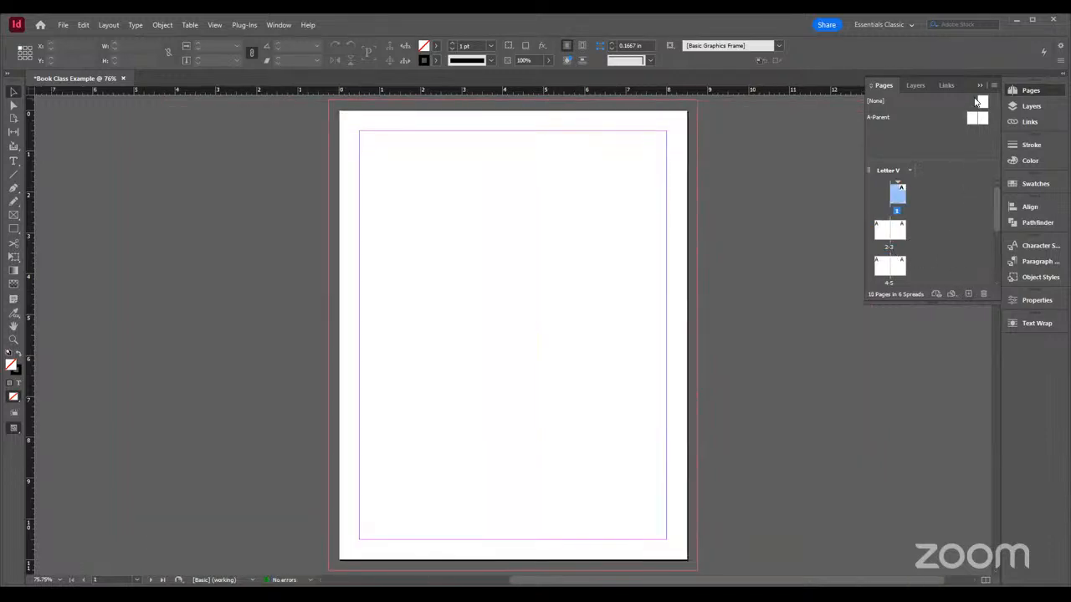
Open the A-Parent spread and add two more parent spreads to the document
{"action": "double_click", "coordinate": [973, 118]}
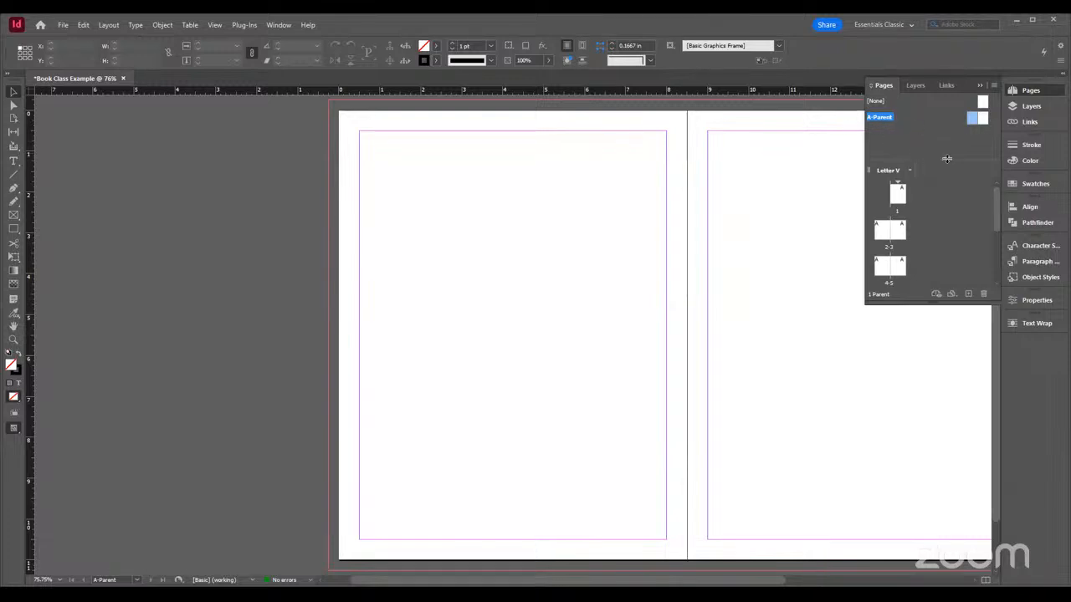
{"action": "left_click", "coordinate": [968, 294]}
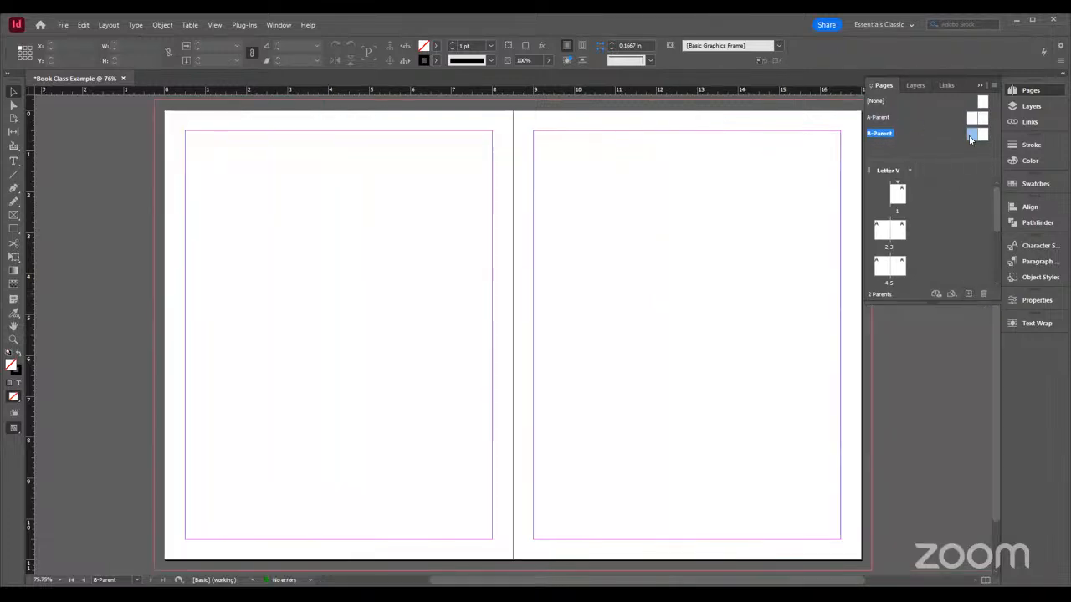
{"action": "left_click", "coordinate": [968, 294]}
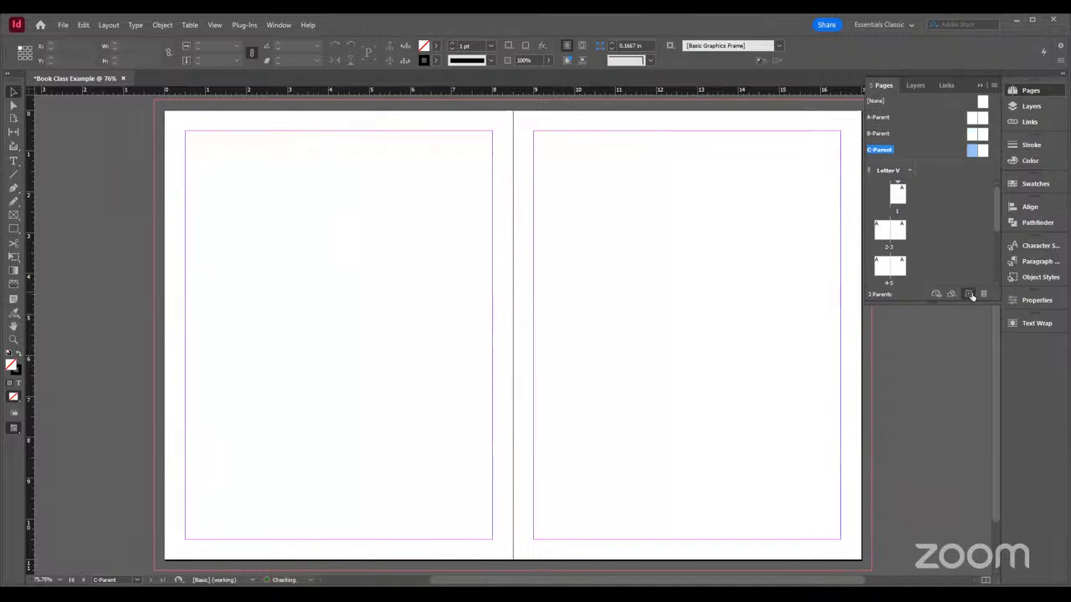
Add two further parent spreads below C-Parent
{"action": "left_click", "coordinate": [969, 293]}
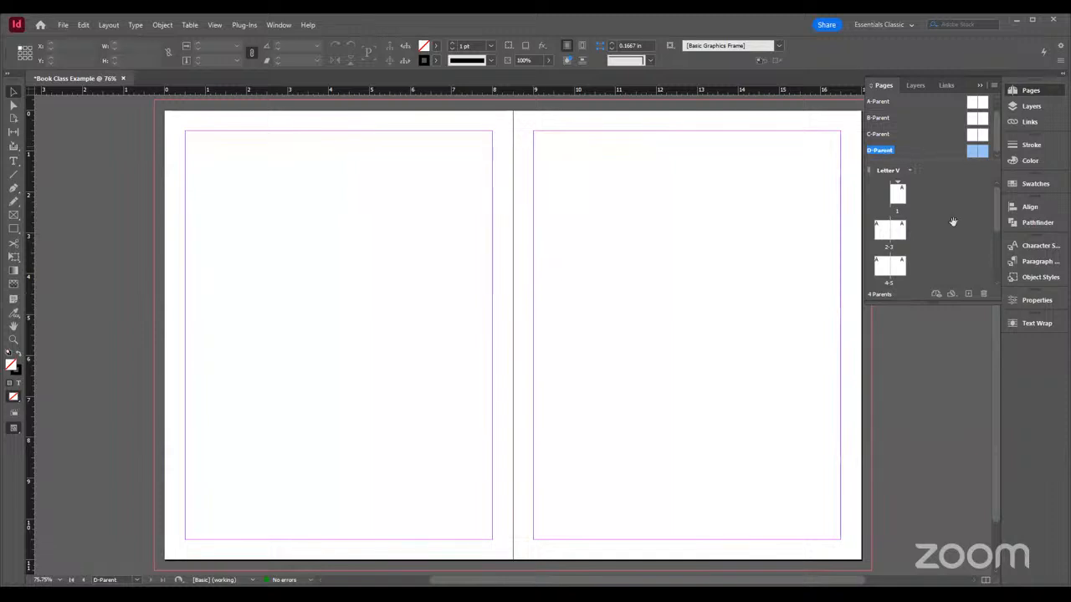
{"action": "left_click", "coordinate": [967, 294]}
{"action": "left_click_drag", "start_coordinate": [997, 131], "coordinate": [973, 151]}
Delete one page from each of the E, D, C and B parent spreads, making them single-page parents
{"action": "right_click", "coordinate": [973, 151]}
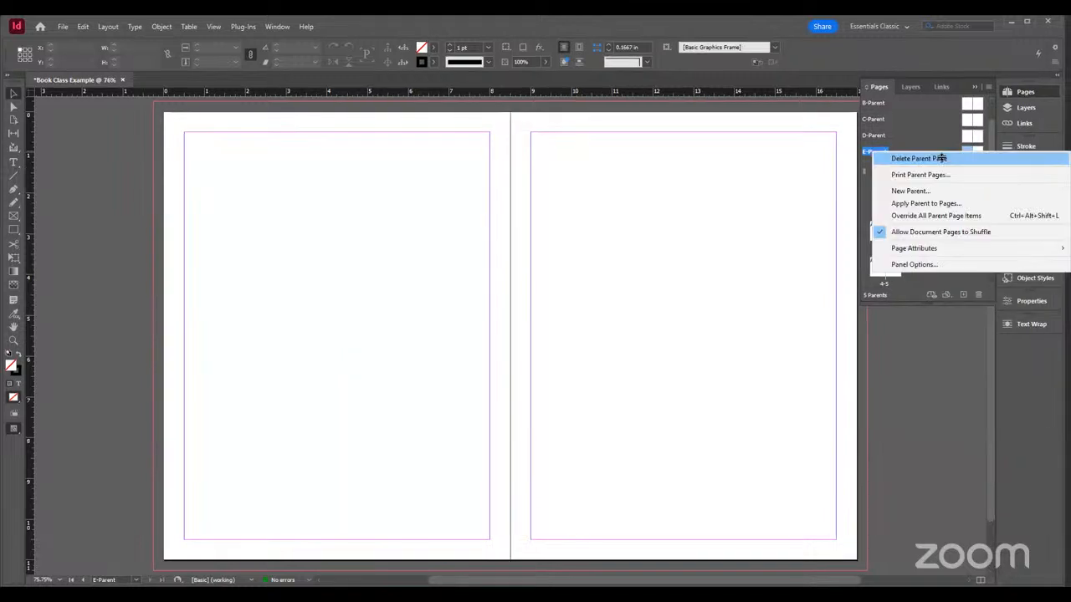
{"action": "left_click", "coordinate": [942, 157]}
{"action": "left_click", "coordinate": [971, 134]}
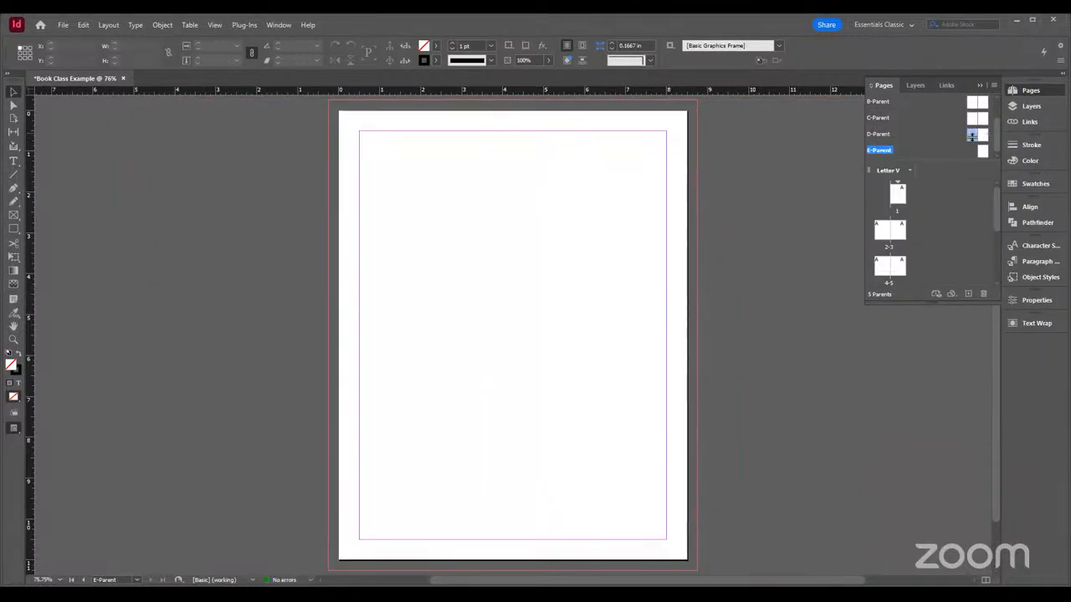
{"action": "key", "text": "Delete"}
{"action": "right_click", "coordinate": [972, 117]}
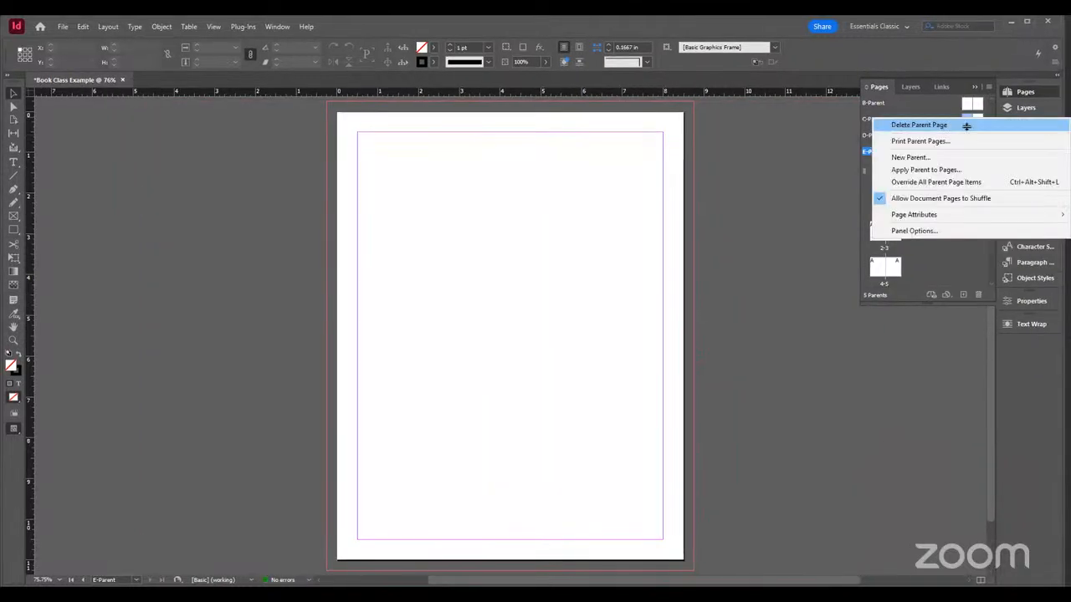
{"action": "left_click", "coordinate": [991, 129]}
{"action": "left_click", "coordinate": [975, 134]}
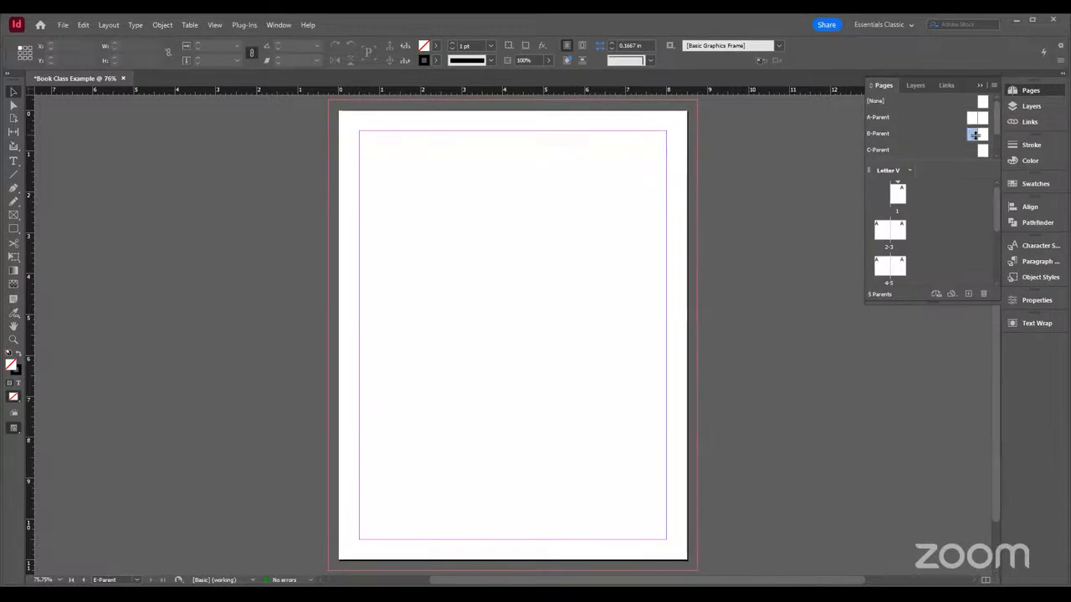
{"action": "right_click", "coordinate": [975, 134]}
{"action": "left_click", "coordinate": [988, 150]}
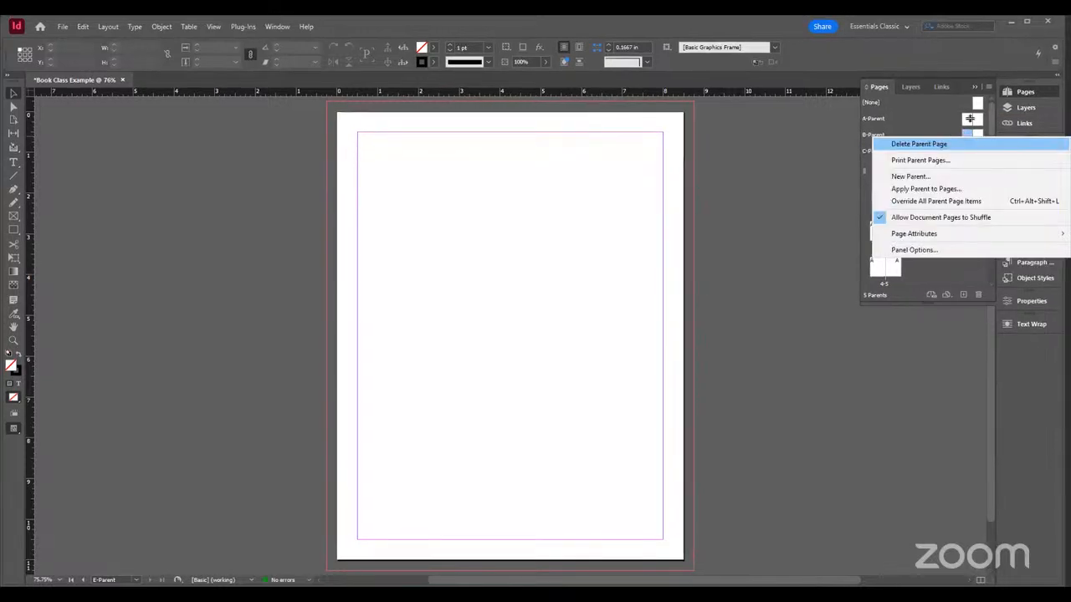
Rename A-Parent as "Body of Chapter", keeping its prefix A and two pages
{"action": "left_click", "coordinate": [877, 118]}
{"action": "left_click", "coordinate": [879, 133]}
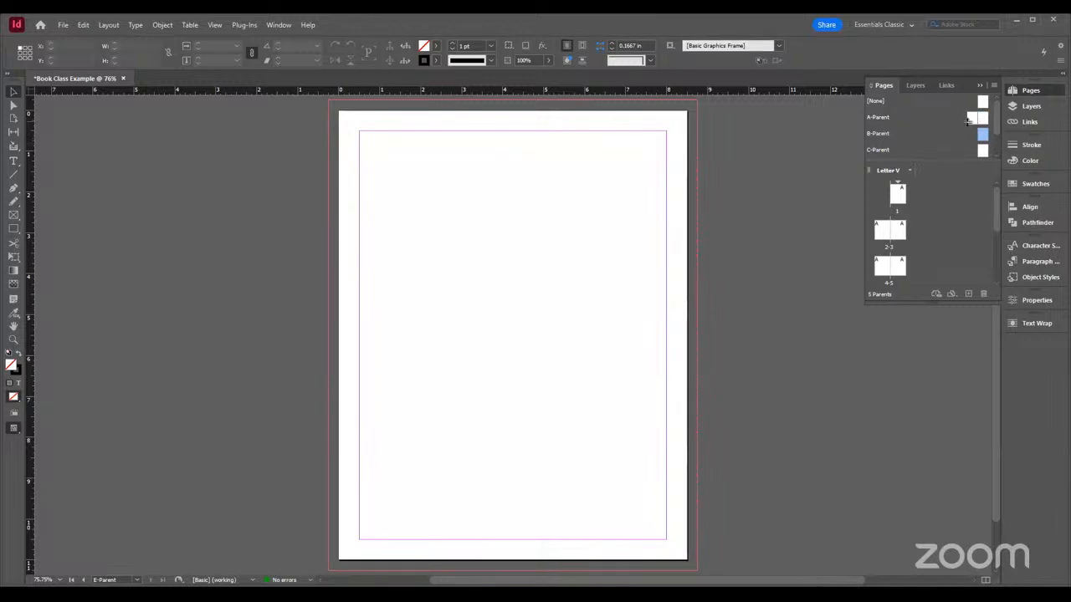
{"action": "left_click", "coordinate": [884, 117]}
{"action": "right_click", "coordinate": [884, 118]}
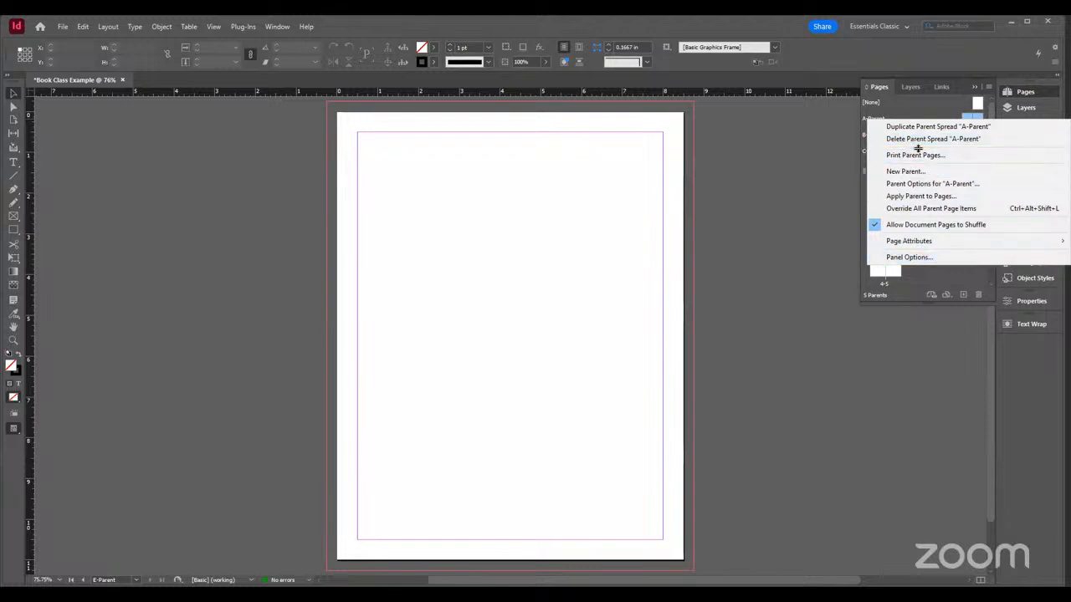
{"action": "left_click", "coordinate": [966, 183]}
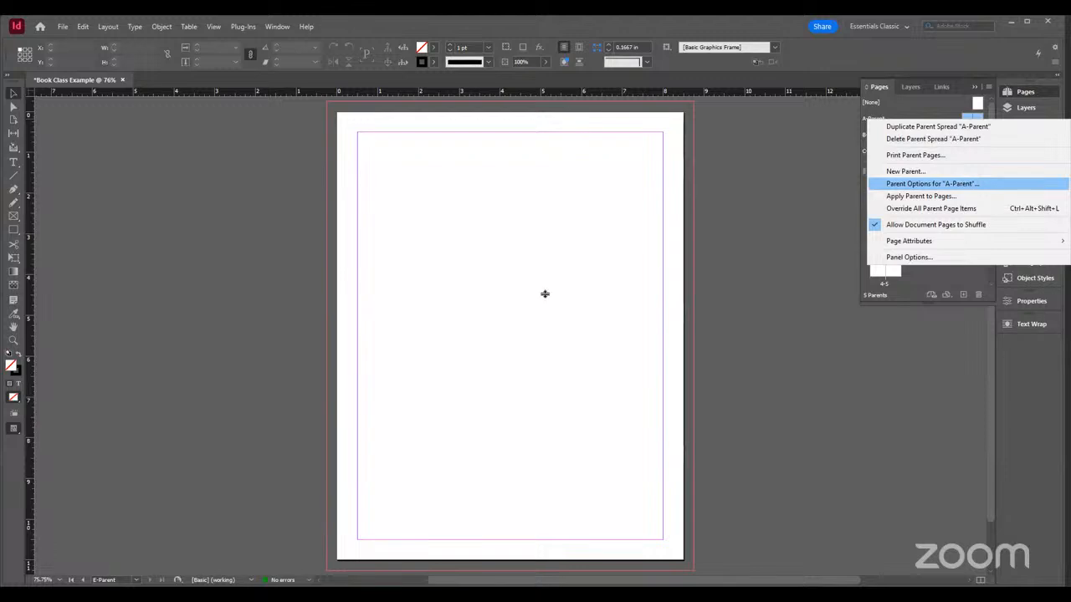
{"action": "double_click", "coordinate": [520, 297]}
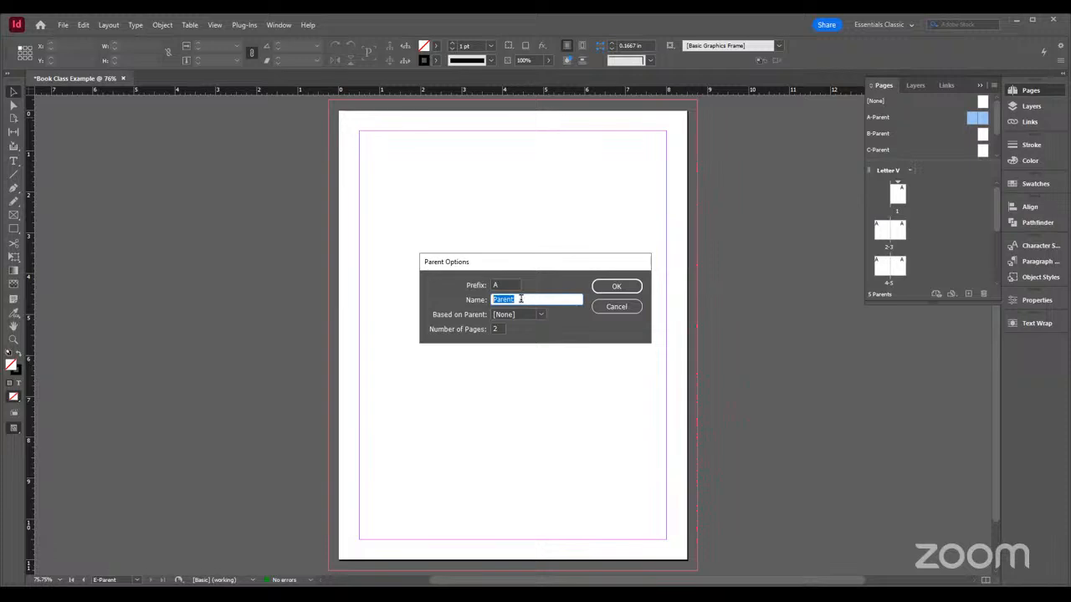
{"action": "type", "text": "Body Text"}
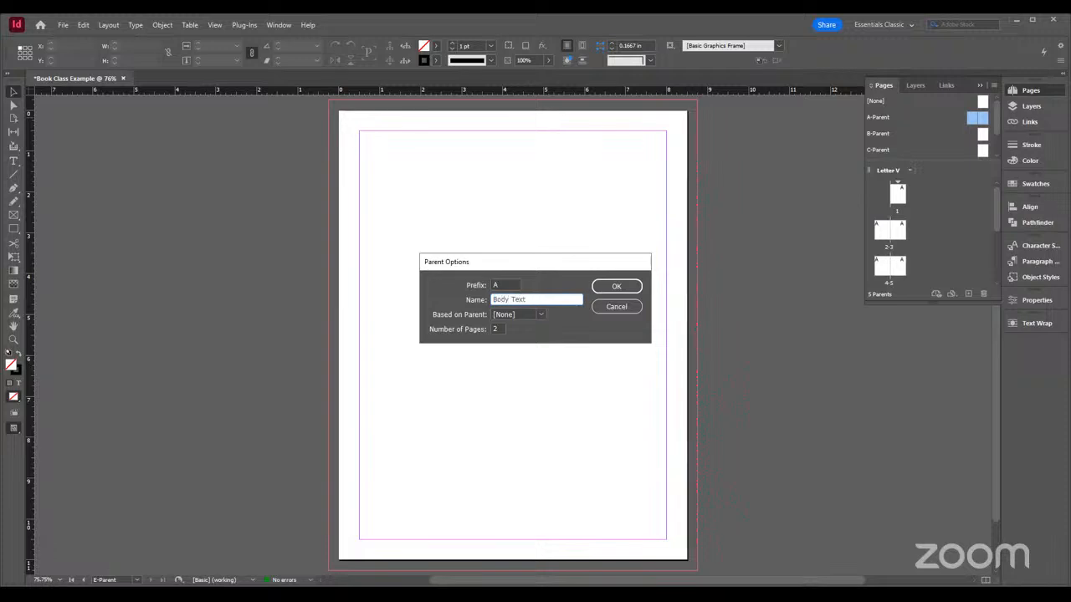
{"action": "key", "text": "BackSpace"}
{"action": "key", "text": "BackSpace"}
{"action": "key", "text": "BackSpace"}
{"action": "key", "text": "BackSpace"}
{"action": "type", "text": "cf Chapter"}
{"action": "key", "text": "Return"}
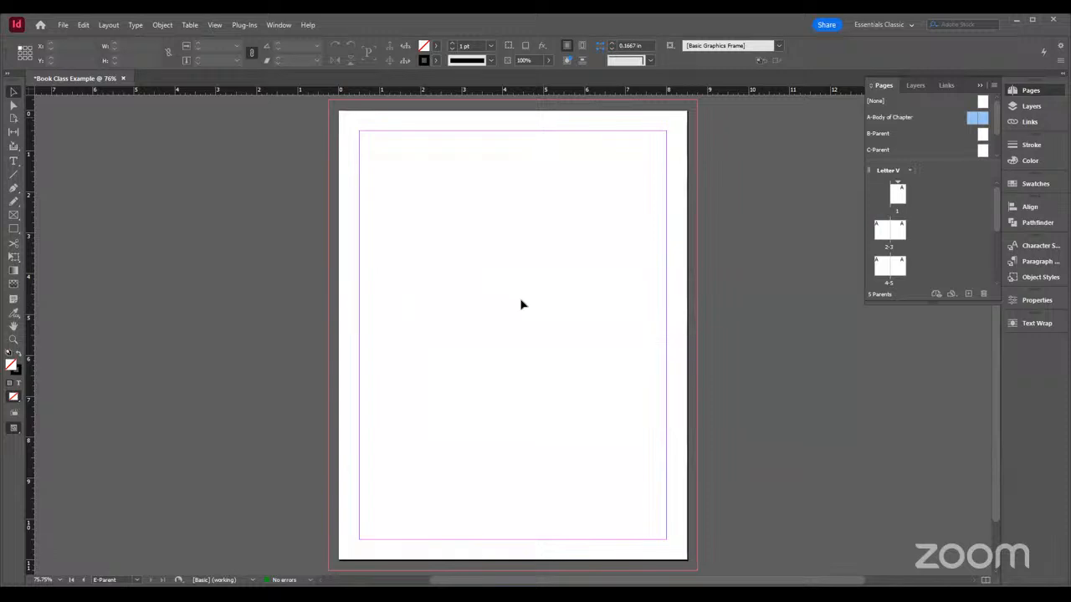
Rename B-Parent as "Chapter Header", keeping its prefix B and single page
{"action": "left_click", "coordinate": [887, 138]}
{"action": "right_click", "coordinate": [885, 136]}
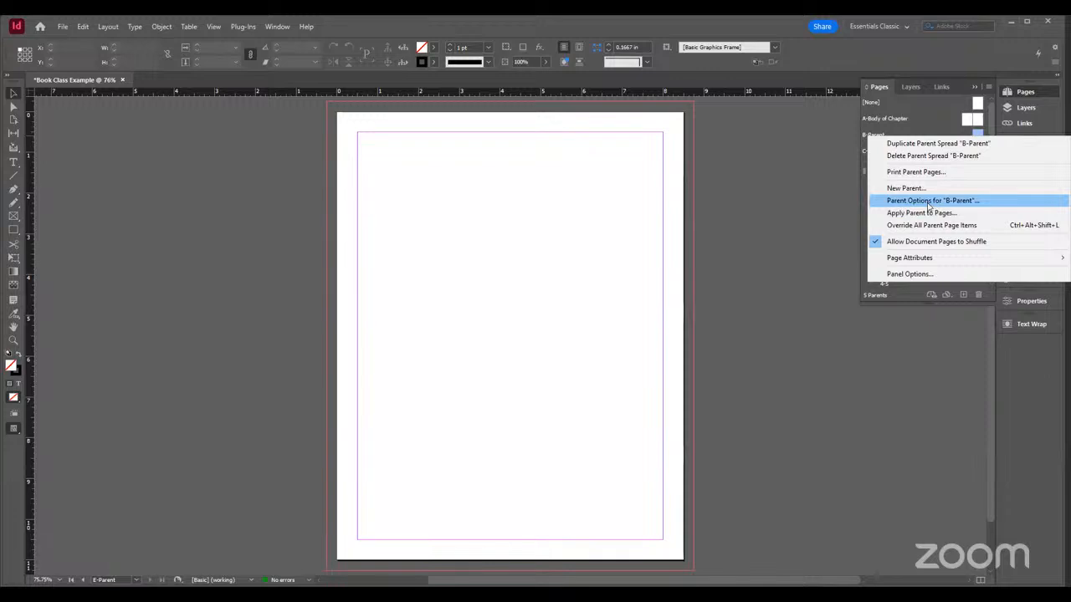
{"action": "left_click", "coordinate": [928, 201]}
{"action": "key", "text": "Tab"}
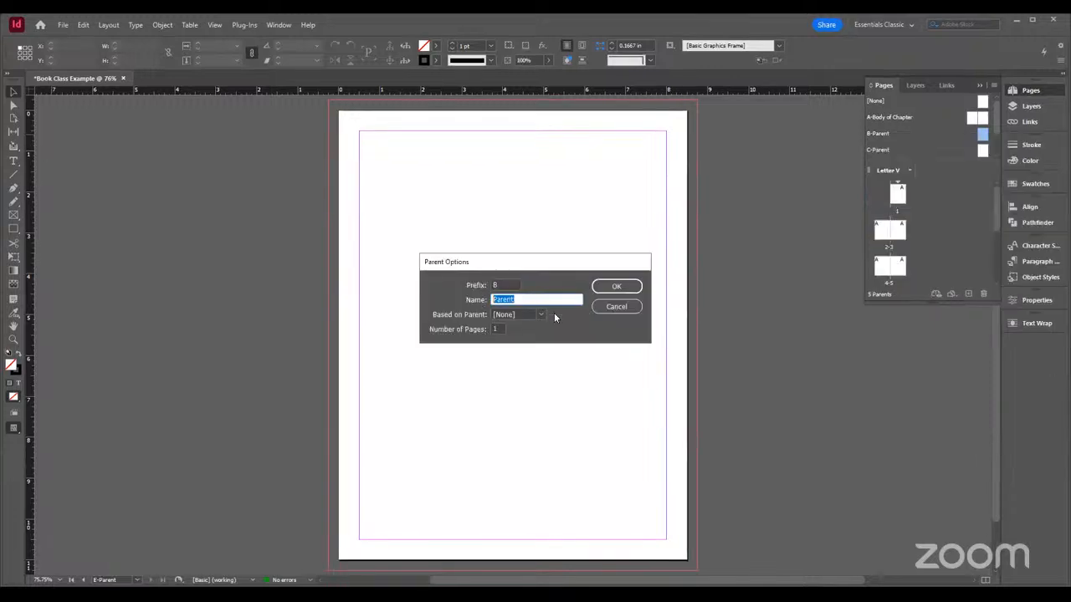
{"action": "type", "text": "Chat"}
{"action": "key", "text": "BackSpace"}
{"action": "type", "text": "pter Header"}
{"action": "left_click", "coordinate": [613, 287]}
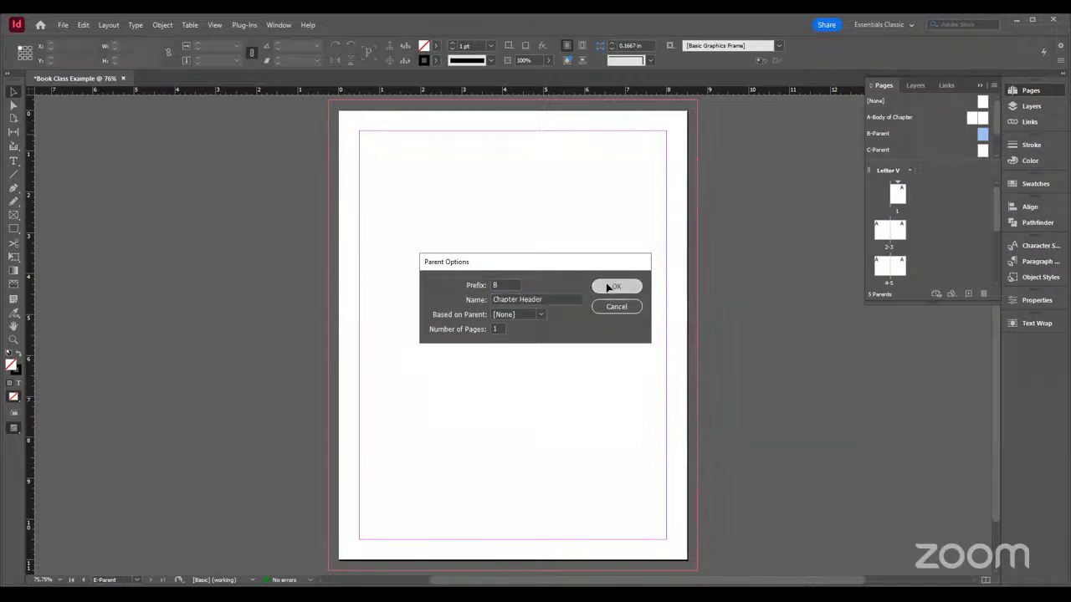
{"action": "left_click", "coordinate": [888, 151]}
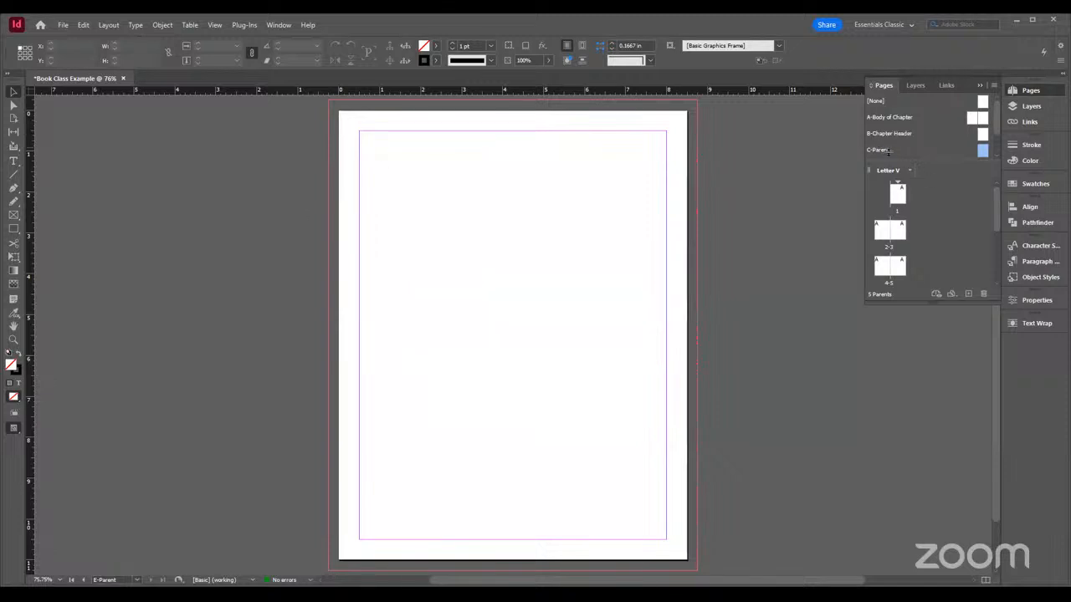
{"action": "right_click", "coordinate": [942, 149]}
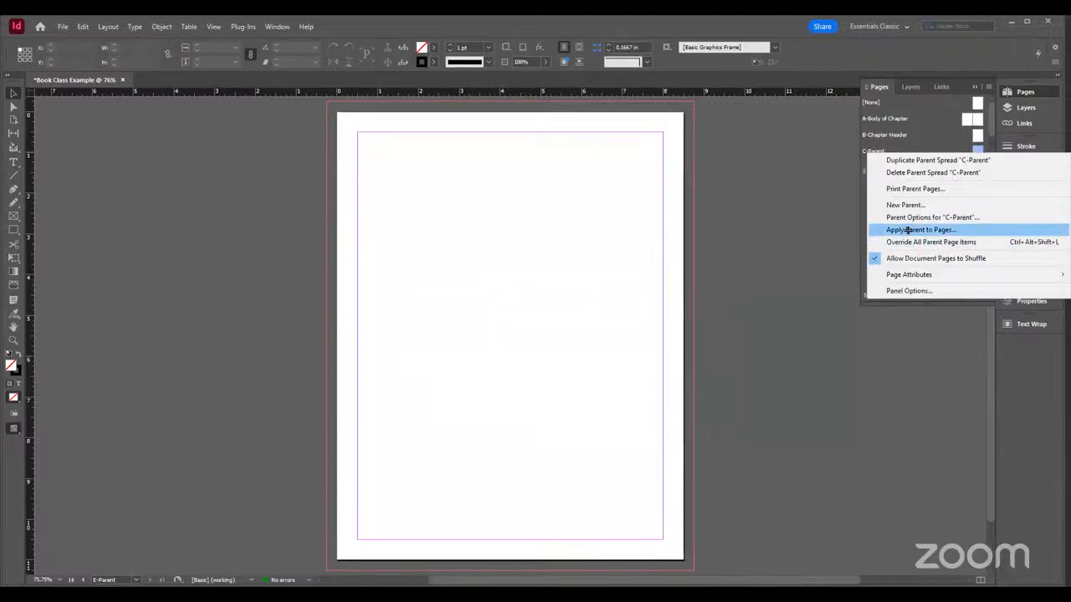
{"action": "left_click", "coordinate": [934, 142]}
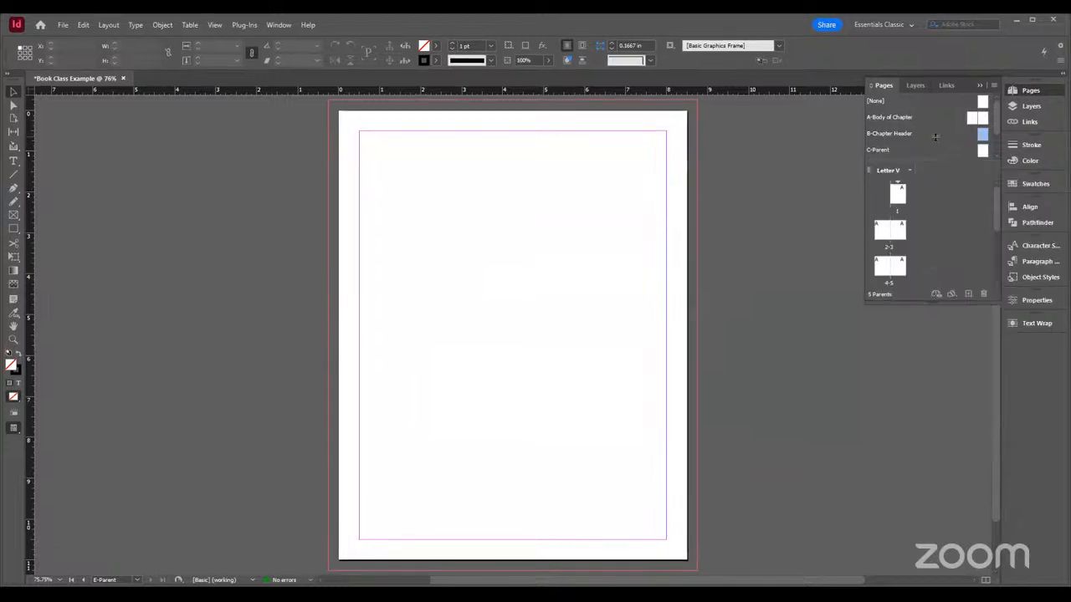
On the B-Chapter Header parent, draw a small text frame outside the lower-right margin corner and insert a Current Page Number marker
{"action": "double_click", "coordinate": [983, 138]}
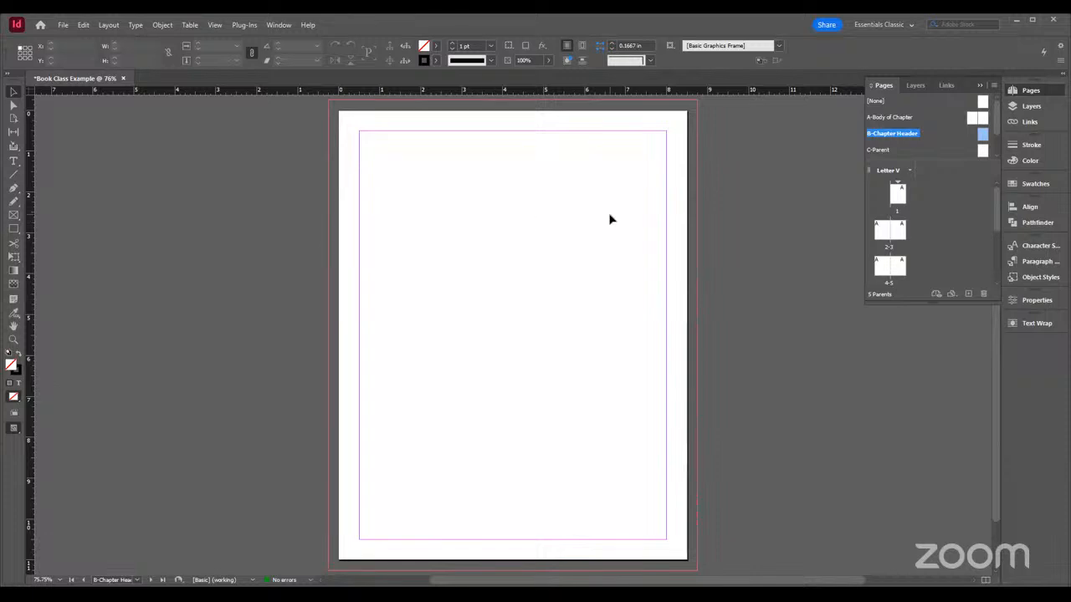
{"action": "left_click", "coordinate": [12, 161]}
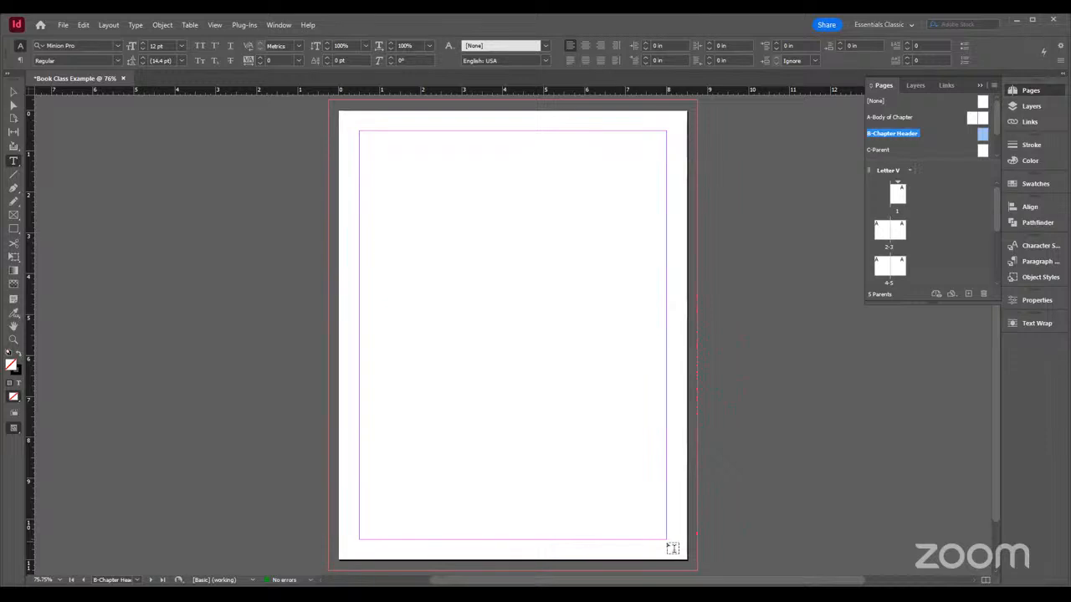
{"action": "left_click_drag", "start_coordinate": [669, 544], "coordinate": [675, 552]}
{"action": "left_click_drag", "start_coordinate": [690, 563], "coordinate": [681, 555]}
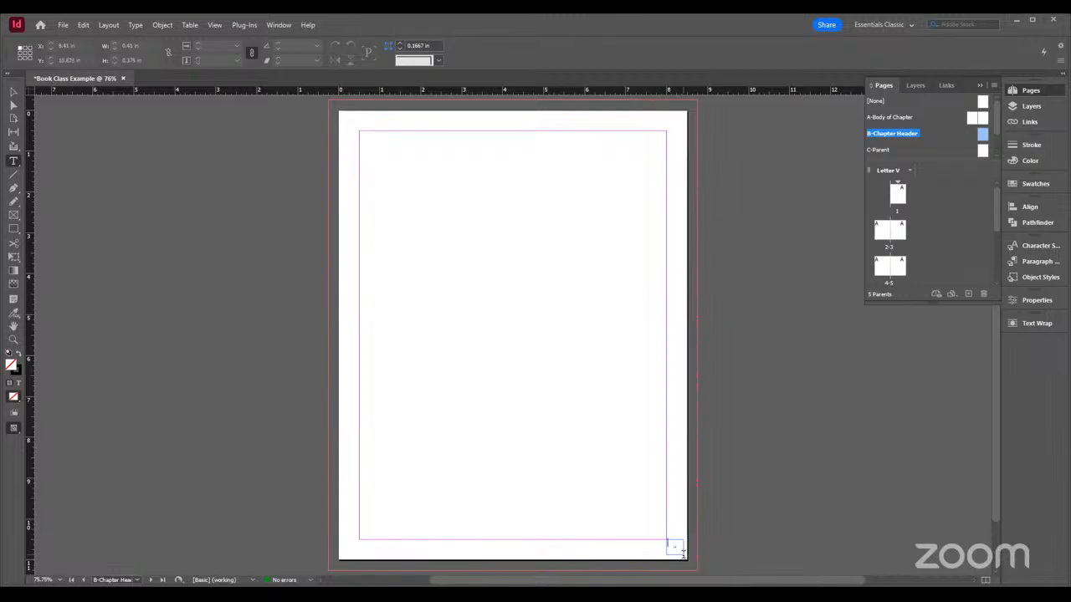
{"action": "left_click", "coordinate": [137, 25]}
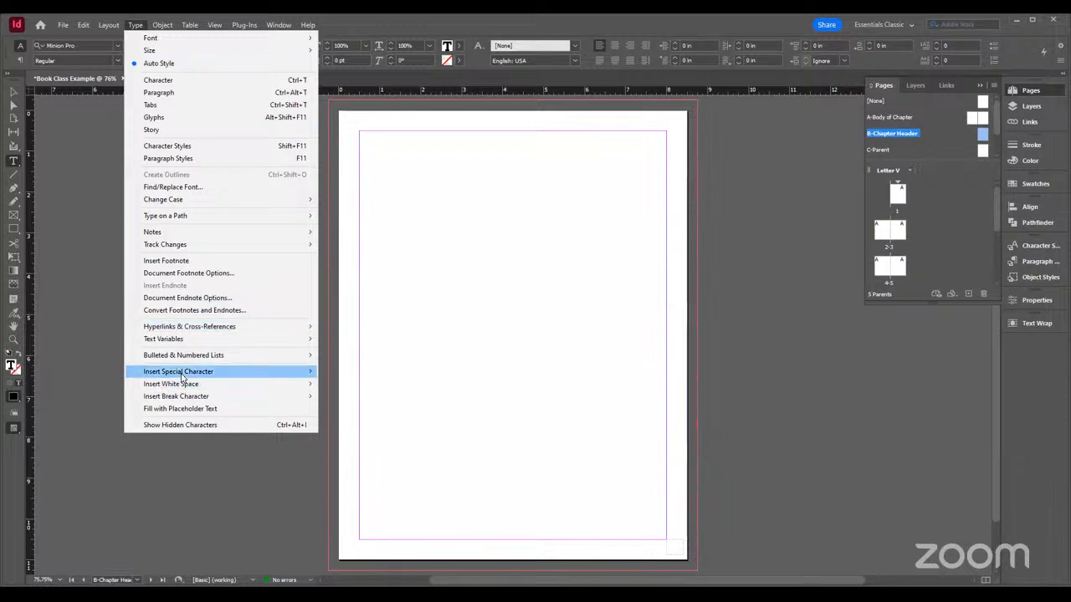
{"action": "mouse_move", "coordinate": [184, 377]}
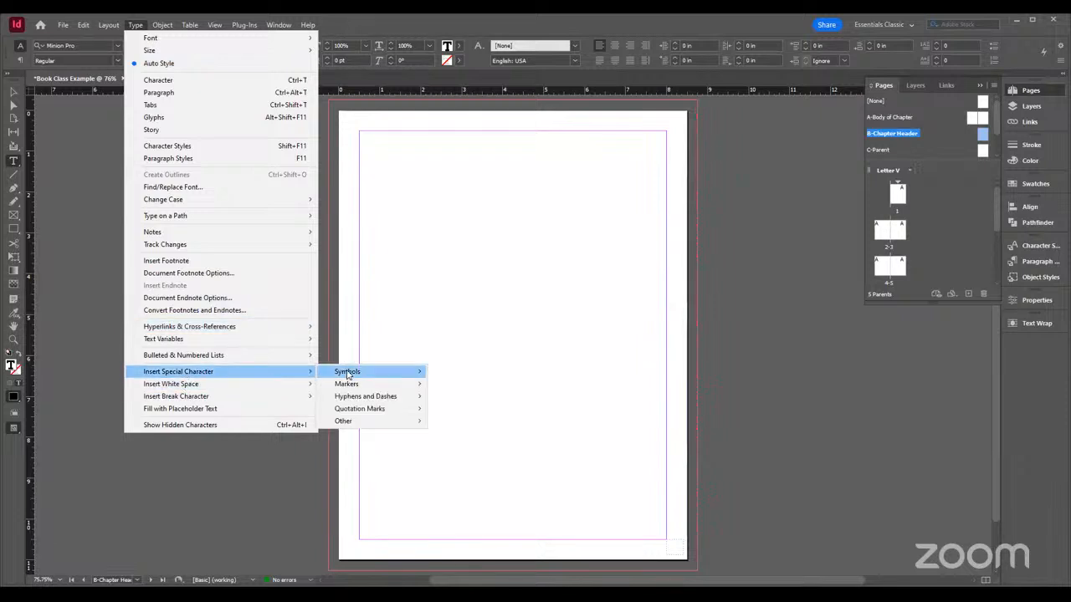
{"action": "mouse_move", "coordinate": [348, 374]}
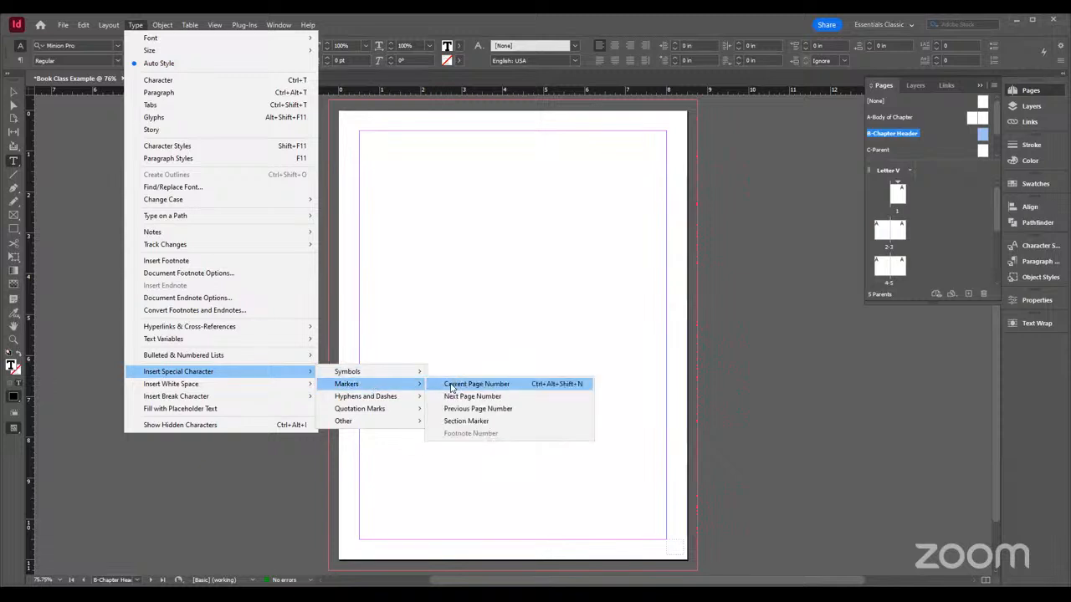
{"action": "left_click", "coordinate": [473, 384]}
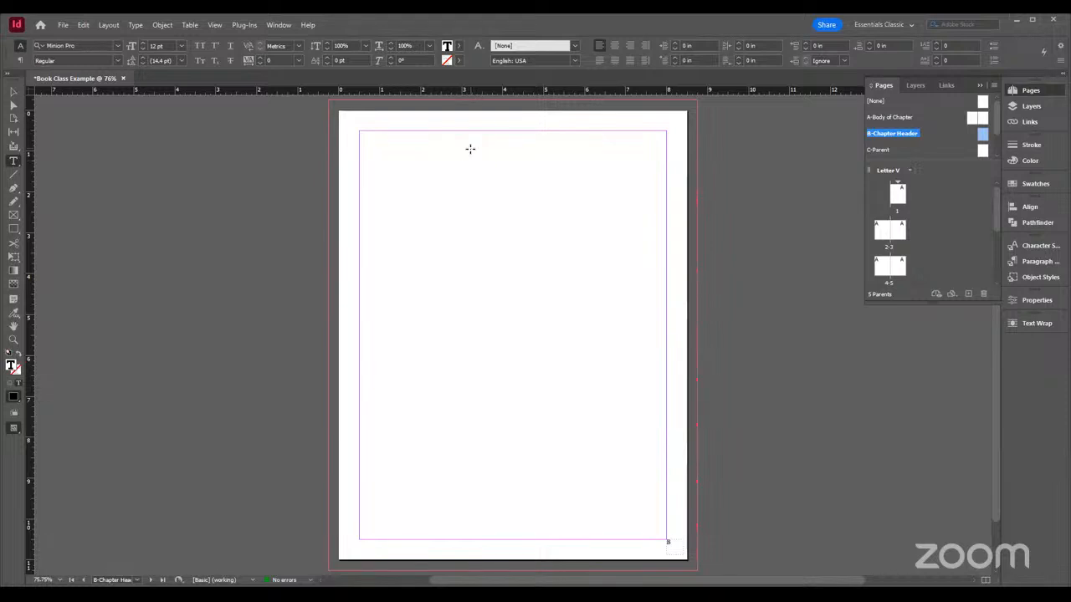
Draw a text frame about 2.34 by 2.32 in near the page's top centre and insert the Chapter Number variable
{"action": "left_click_drag", "start_coordinate": [470, 149], "coordinate": [566, 243]}
{"action": "left_click", "coordinate": [136, 25]}
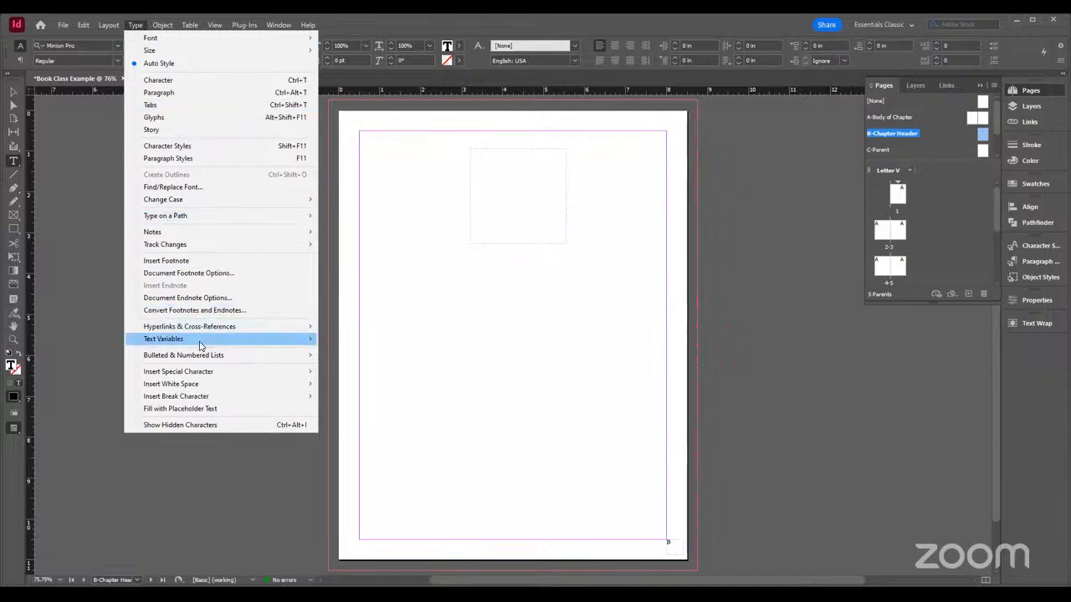
{"action": "mouse_move", "coordinate": [182, 344]}
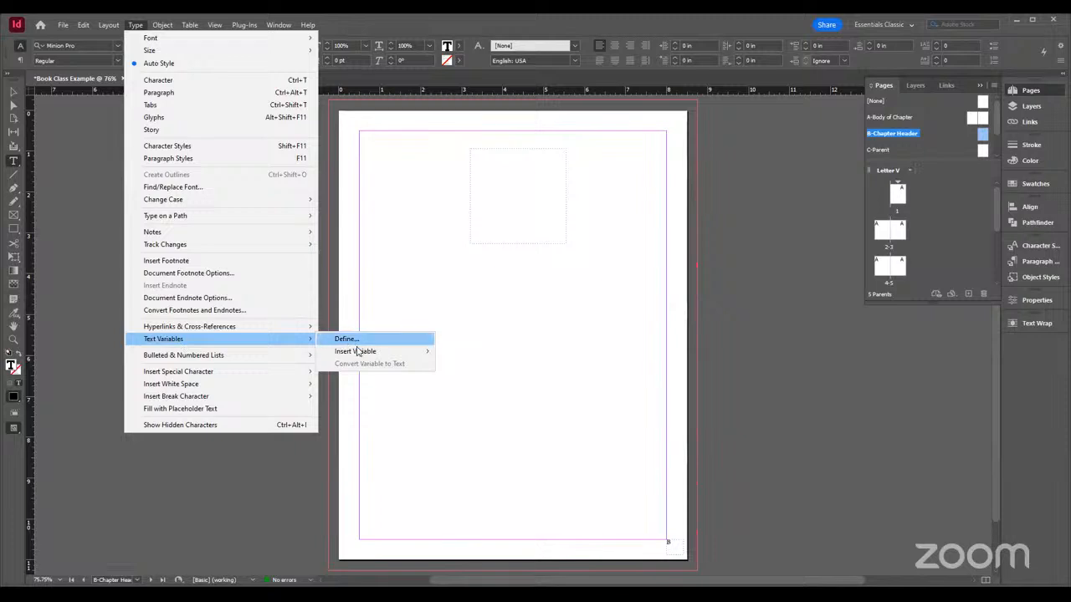
{"action": "mouse_move", "coordinate": [365, 352]}
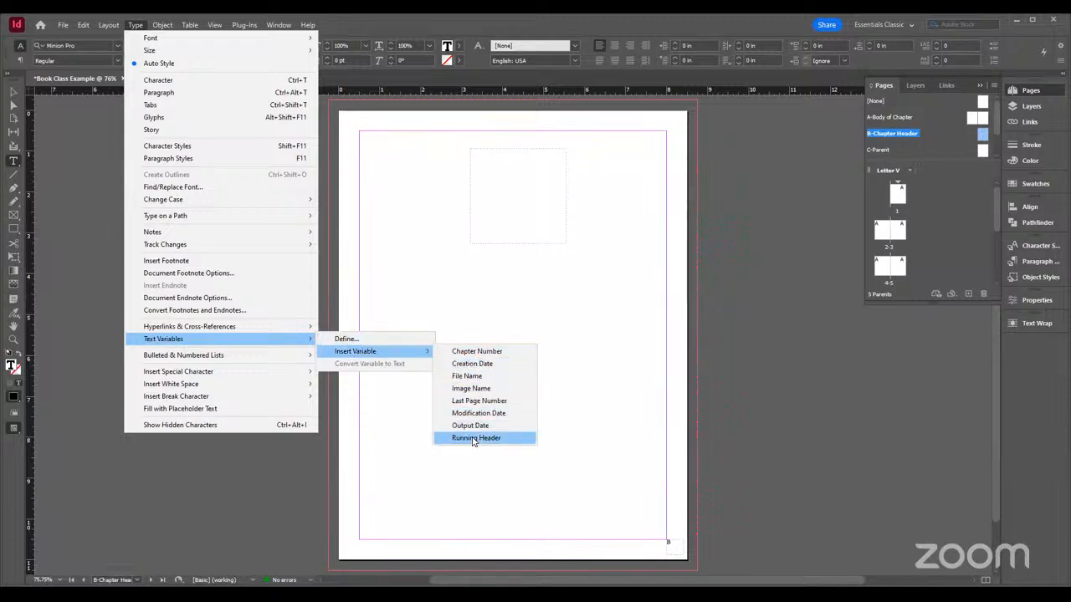
{"action": "left_click", "coordinate": [479, 355]}
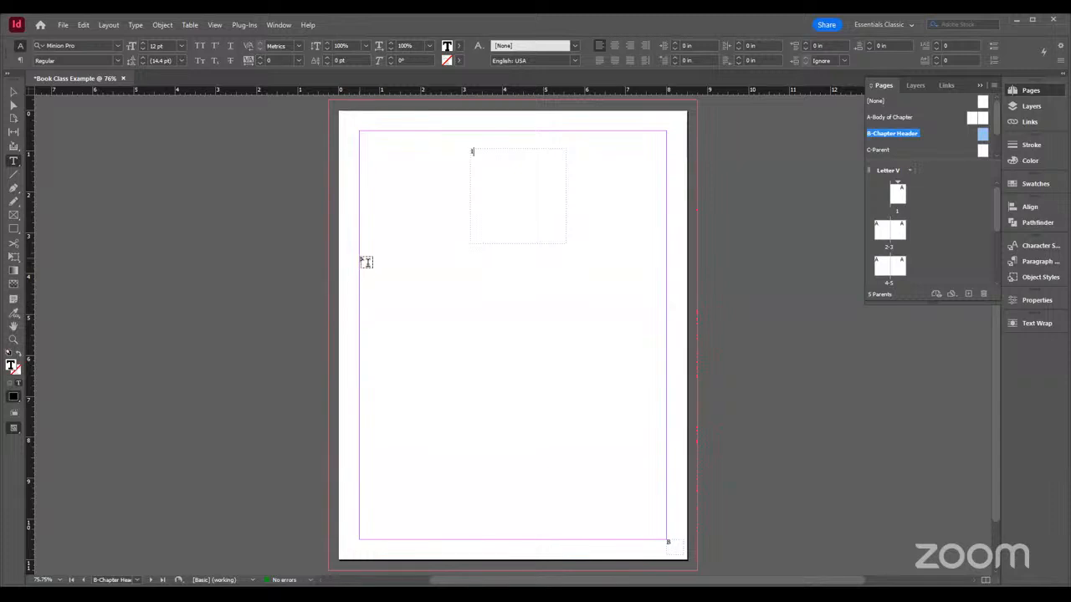
Draw a body text frame about 7.5 by 6.94 in, spanning the margins below the chapter number frame
{"action": "left_click_drag", "start_coordinate": [365, 262], "coordinate": [667, 539]}
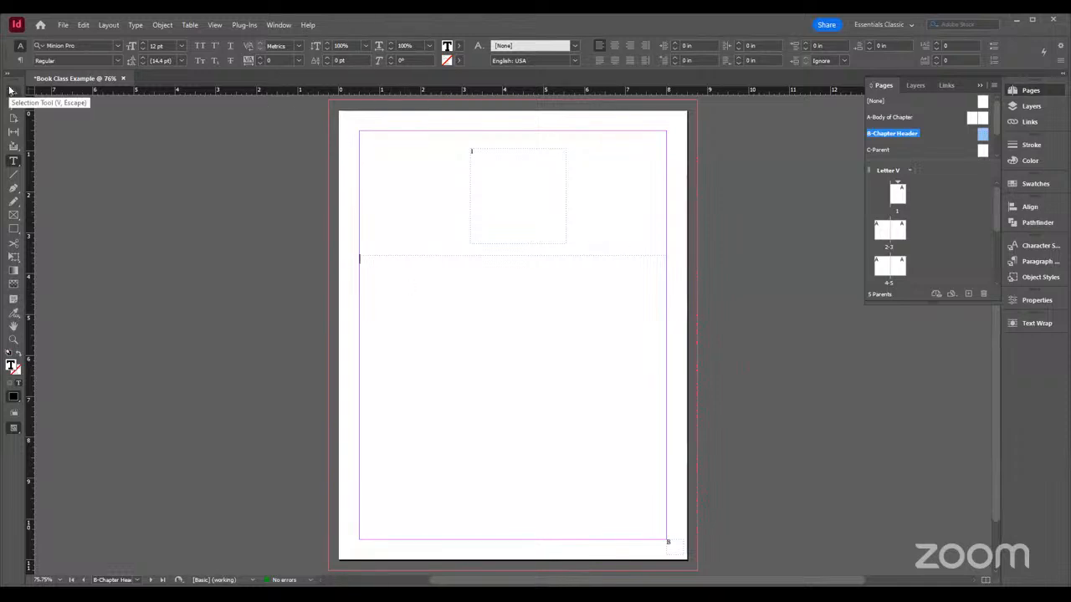
{"action": "left_click", "coordinate": [10, 90]}
{"action": "left_click", "coordinate": [596, 205]}
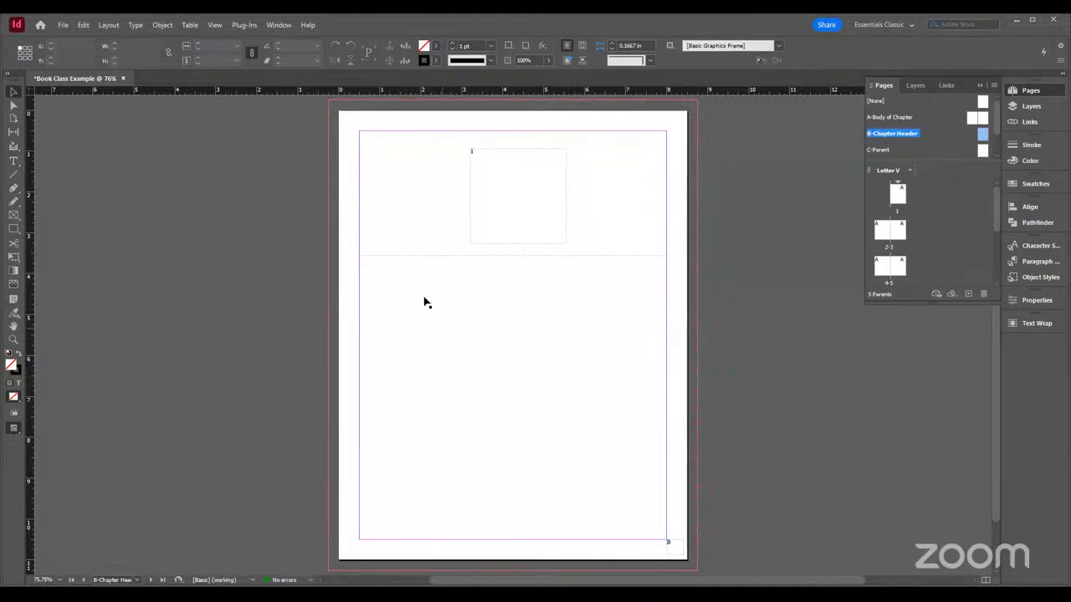
Move the chapter number frame to the right and shift the body text frame up to about 3.43 in vertically
{"action": "left_click", "coordinate": [495, 222]}
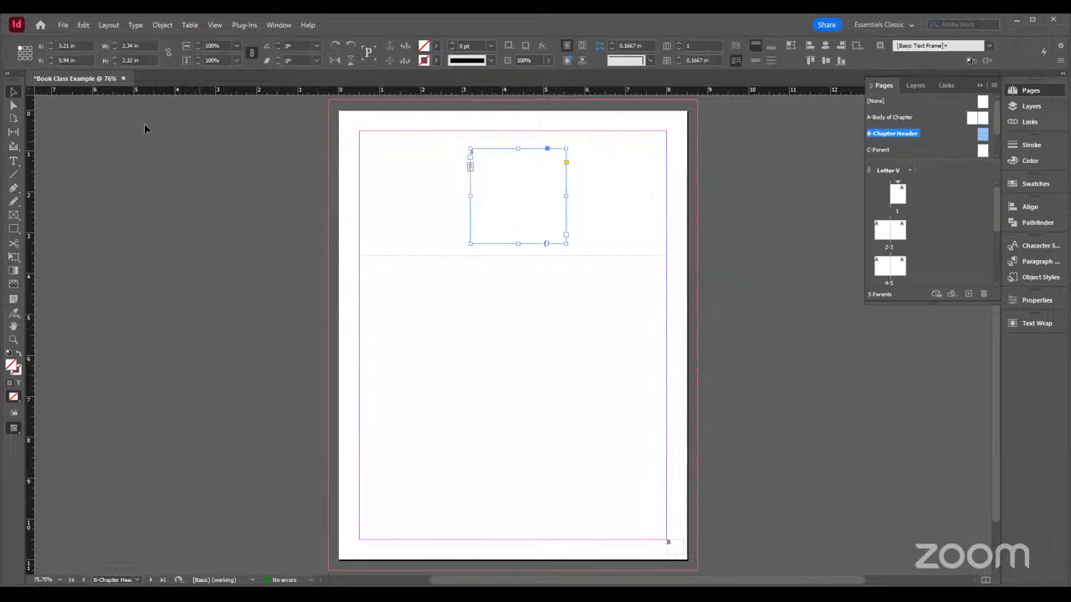
{"action": "left_click", "coordinate": [12, 93]}
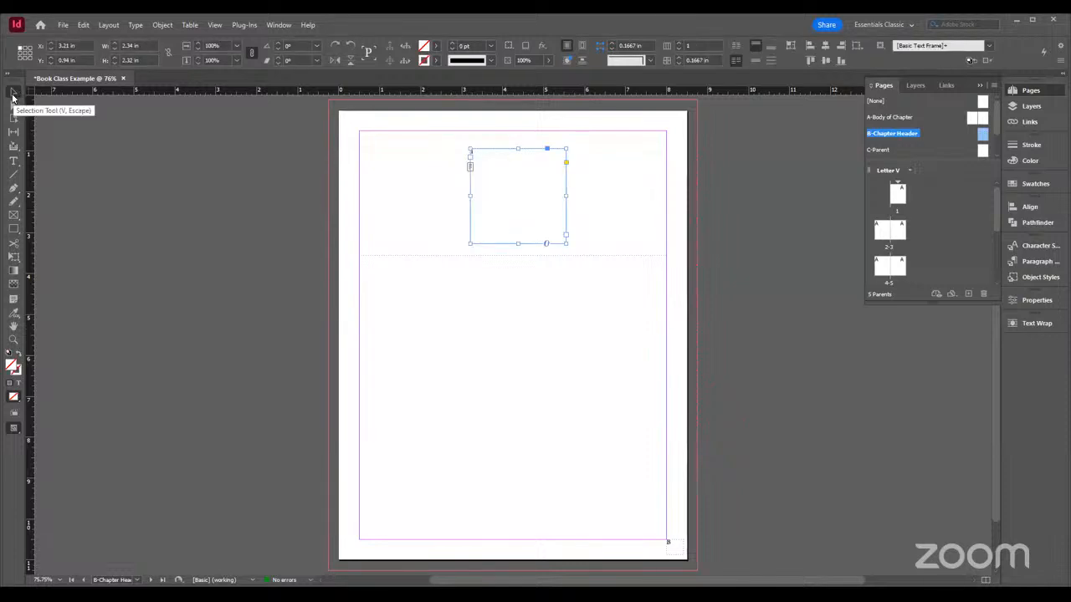
{"action": "left_click_drag", "start_coordinate": [514, 208], "coordinate": [558, 213]}
{"action": "mouse_move", "coordinate": [586, 309]}
{"action": "left_mouse_down"}
{"action": "mouse_move", "coordinate": [588, 349]}
{"action": "mouse_move", "coordinate": [579, 293]}
{"action": "mouse_move", "coordinate": [584, 303]}
{"action": "left_mouse_up"}
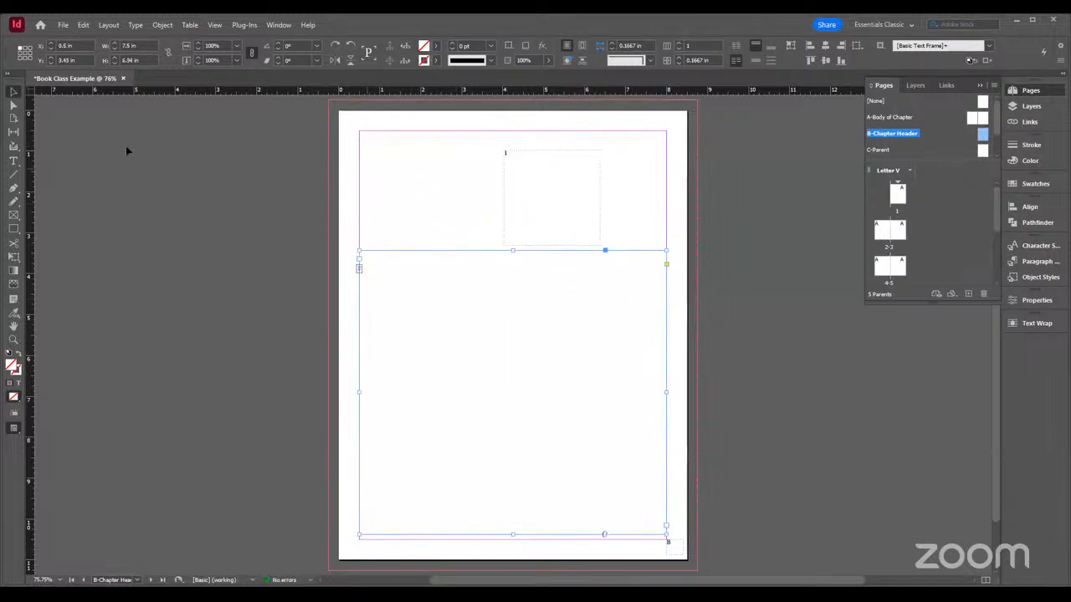
Try placing the text cursor in the body and chapter number frames, and return to selecting the body frame
{"action": "left_click", "coordinate": [13, 160]}
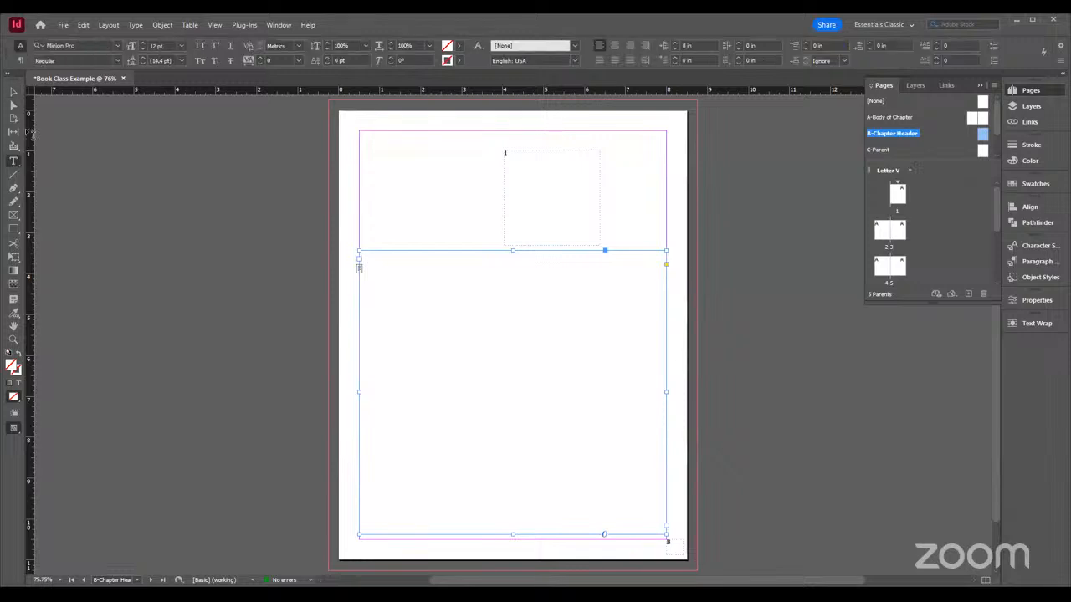
{"action": "left_click", "coordinate": [538, 255]}
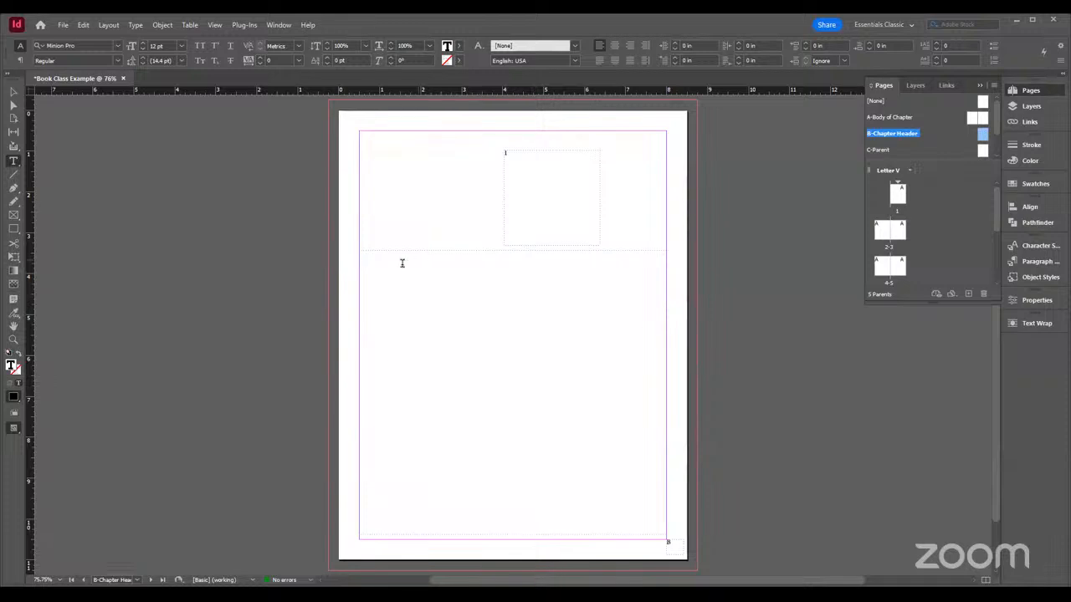
{"action": "left_click", "coordinate": [532, 195]}
{"action": "left_click", "coordinate": [391, 261]}
{"action": "key", "text": "Escape"}
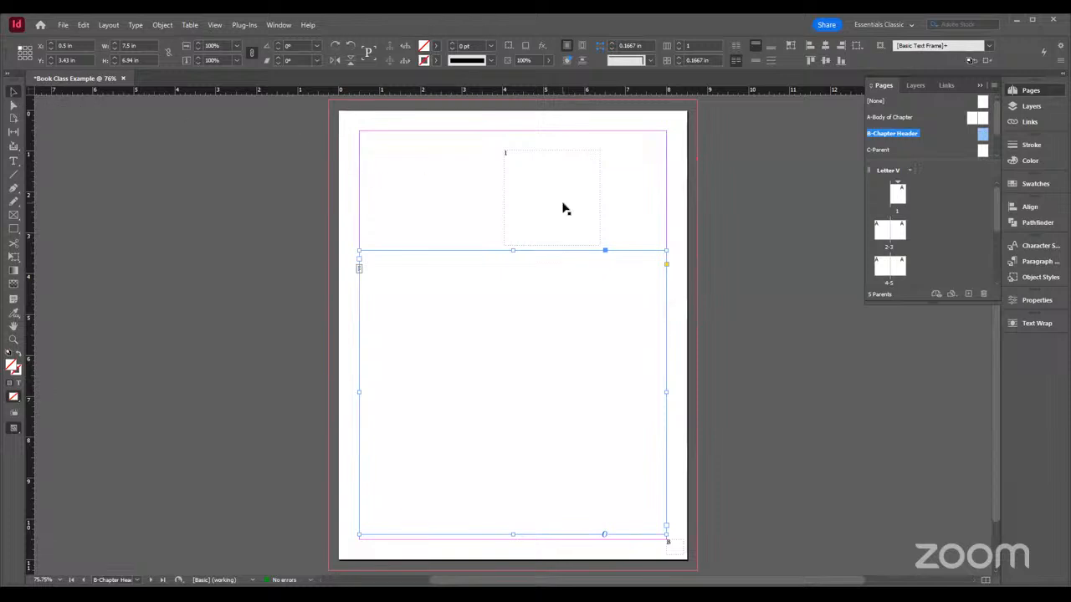
Move the body text frame down to about 3.56 in vertically so it rests on the bottom margin
{"action": "left_click_drag", "start_coordinate": [527, 351], "coordinate": [530, 355]}
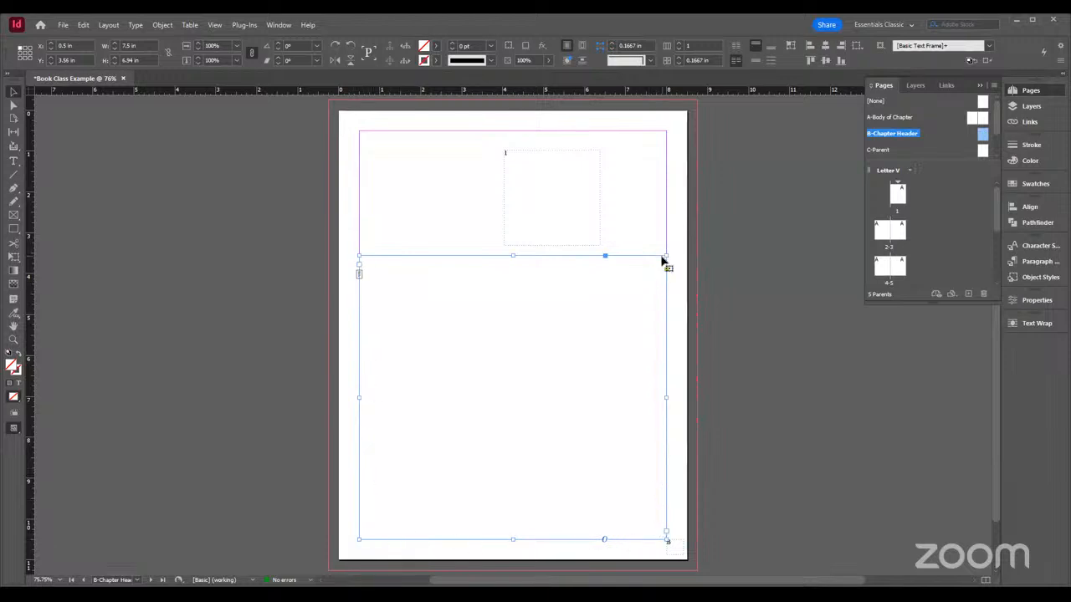
Centre the chapter number frame horizontally at about 0.88 in vertically and shorten its height to about 1.5 in
{"action": "left_click", "coordinate": [521, 205]}
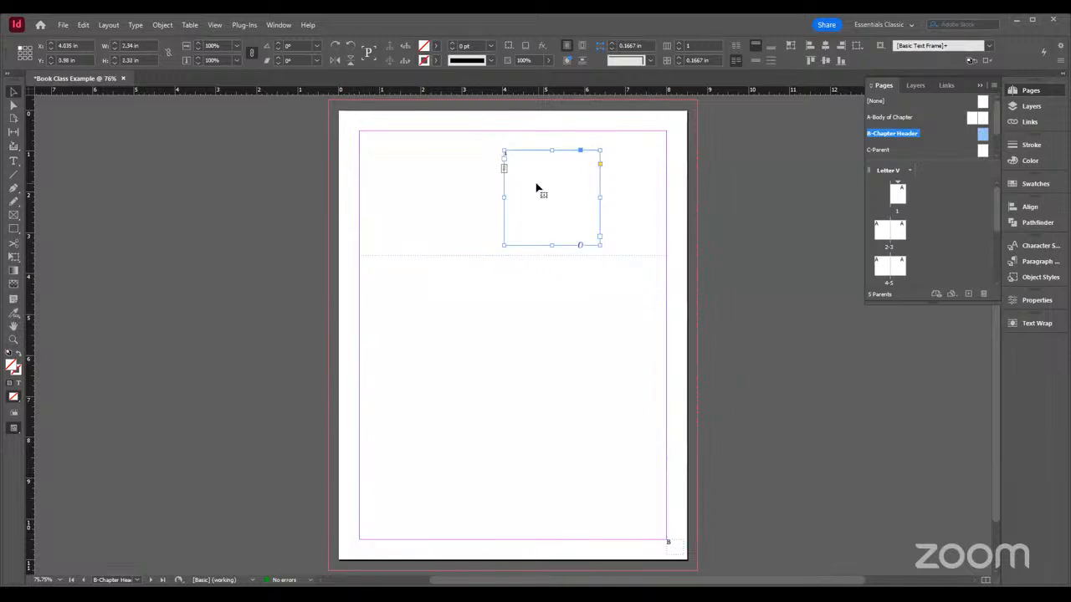
{"action": "left_click_drag", "start_coordinate": [544, 209], "coordinate": [511, 207]}
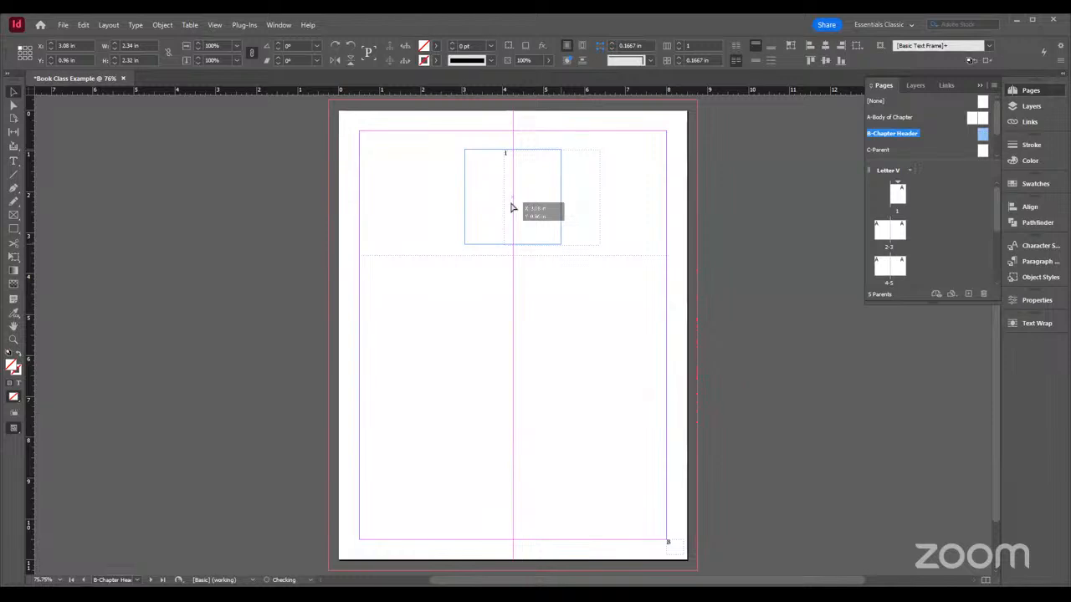
{"action": "left_click_drag", "start_coordinate": [512, 208], "coordinate": [512, 342]}
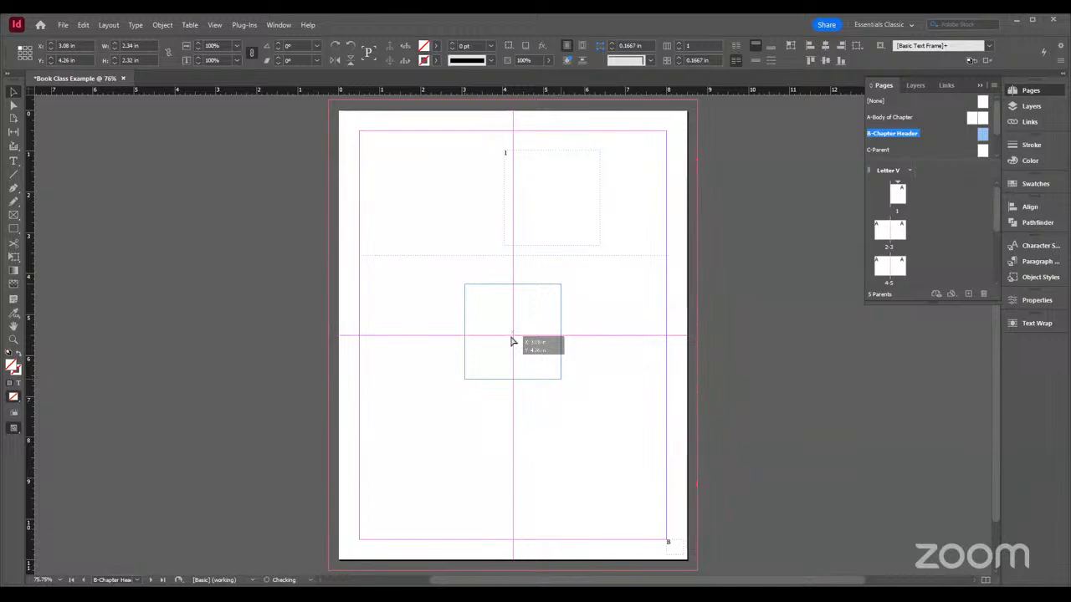
{"action": "left_click_drag", "start_coordinate": [512, 341], "coordinate": [408, 269]}
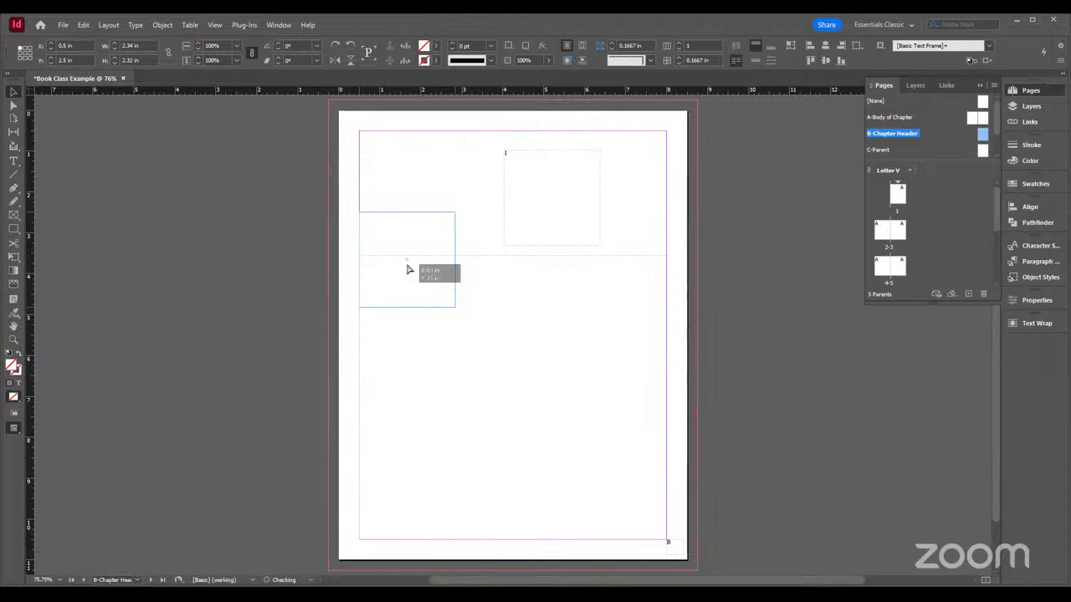
{"action": "left_click_drag", "start_coordinate": [408, 269], "coordinate": [406, 266]}
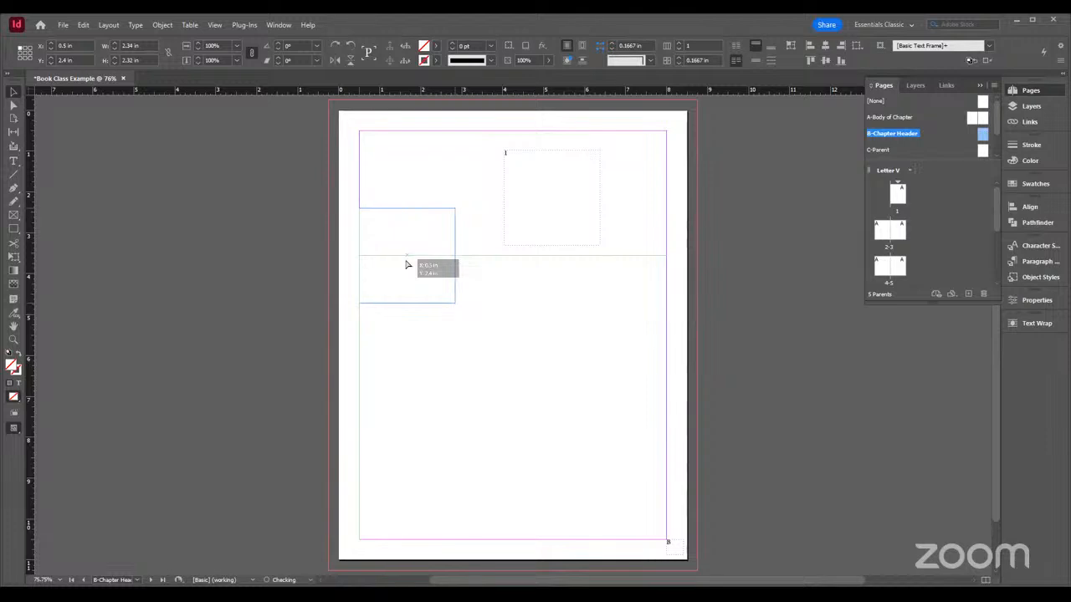
{"action": "left_click_drag", "start_coordinate": [406, 265], "coordinate": [511, 205]}
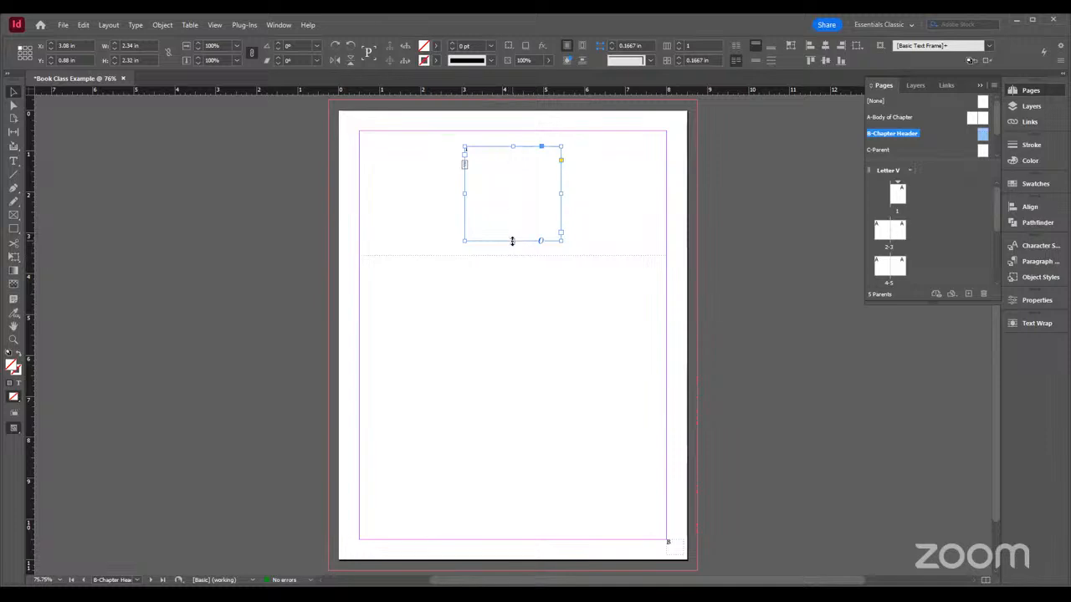
{"action": "left_click_drag", "start_coordinate": [511, 240], "coordinate": [508, 209]}
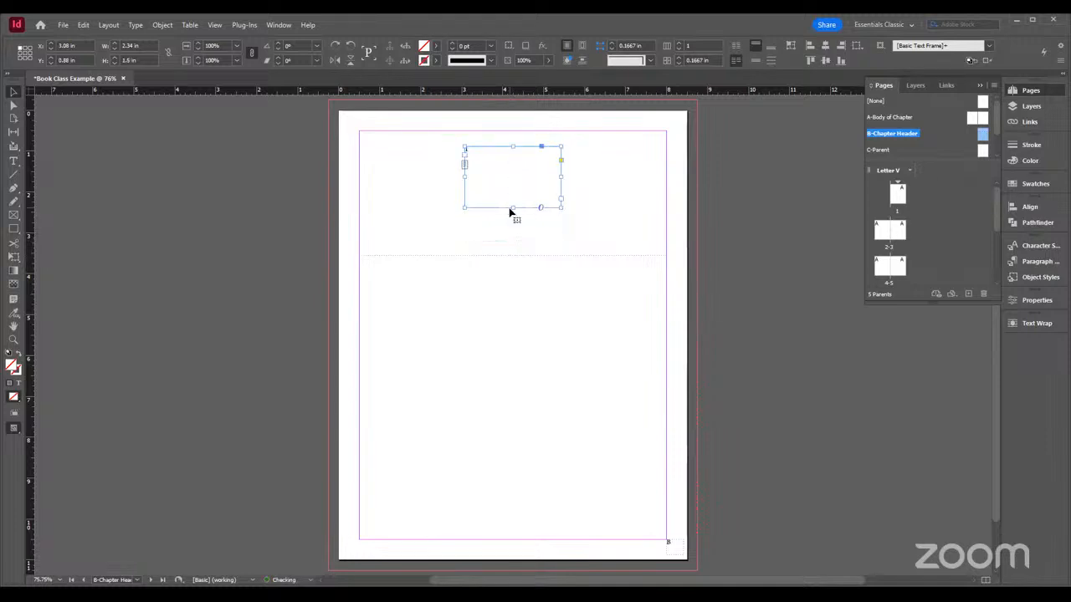
{"action": "left_click", "coordinate": [530, 242]}
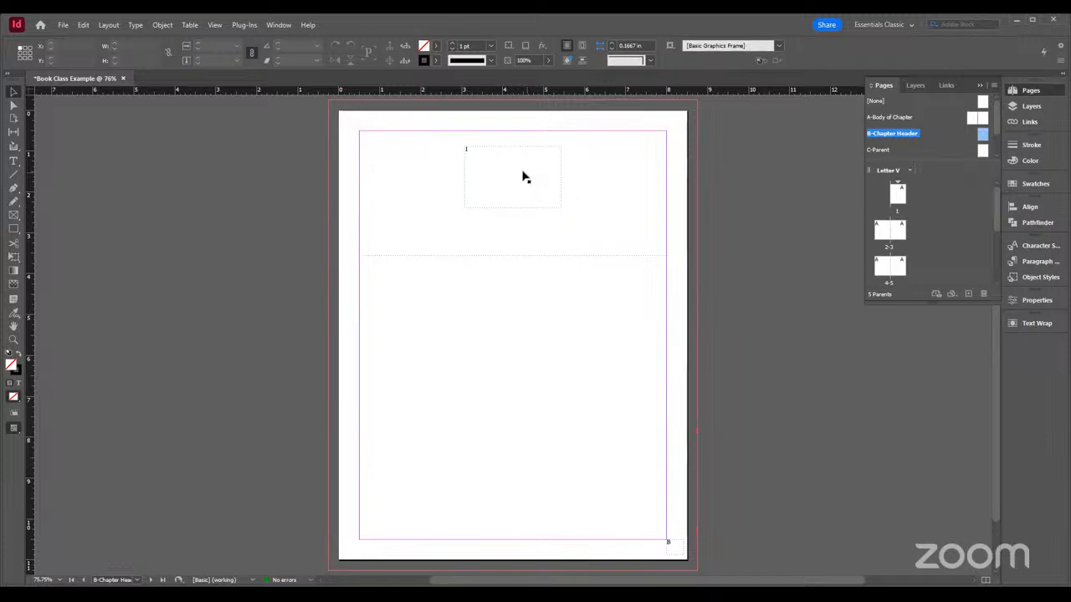
Fill the body text frame on the B-Chapter Header parent with placeholder text
{"action": "left_click", "coordinate": [464, 293]}
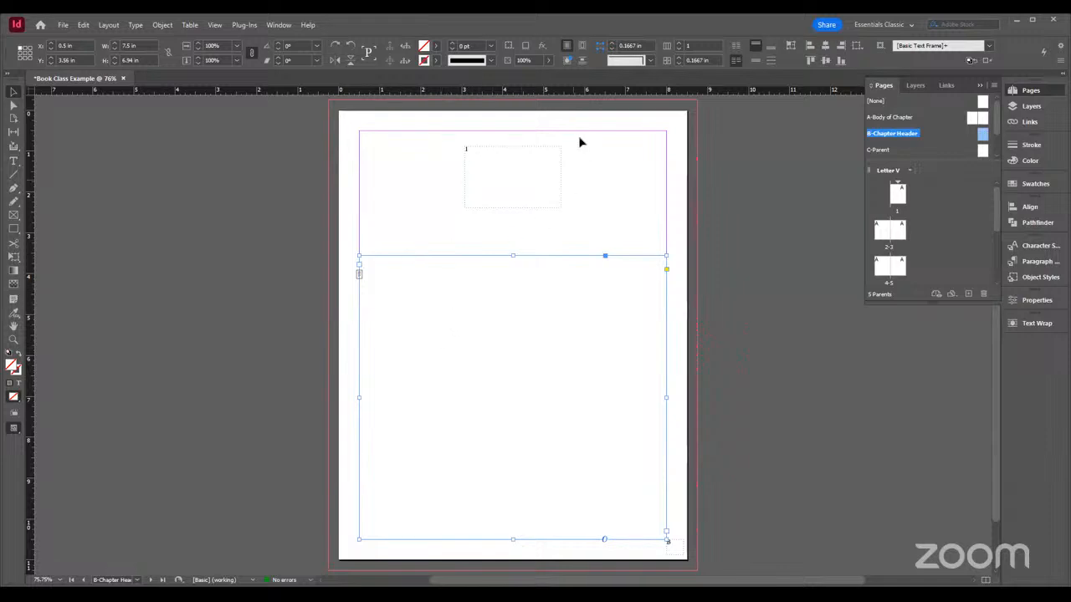
{"action": "left_click", "coordinate": [134, 25]}
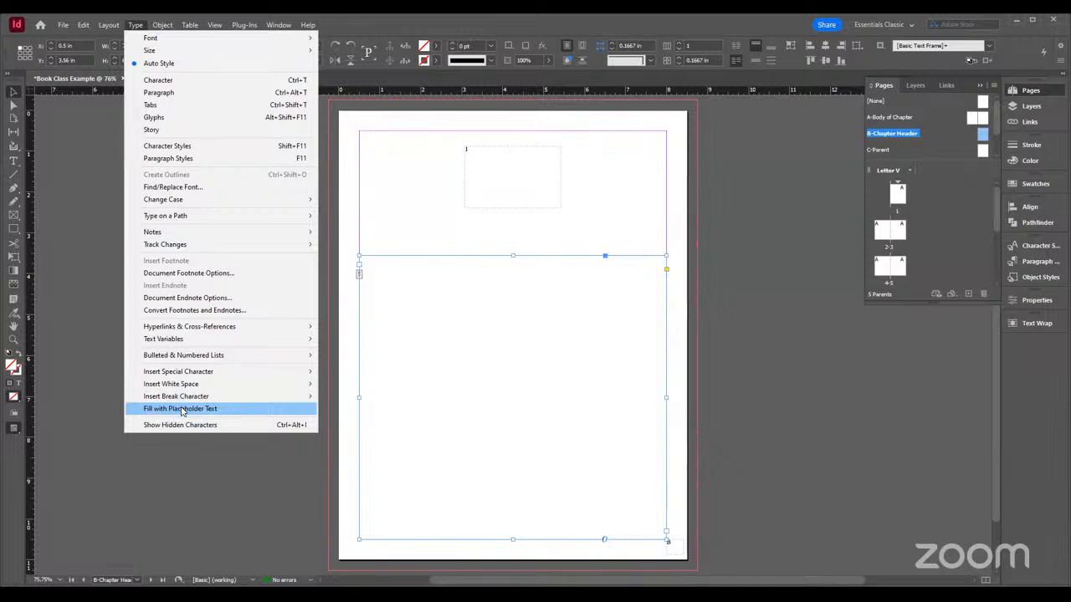
{"action": "key", "text": "Return"}
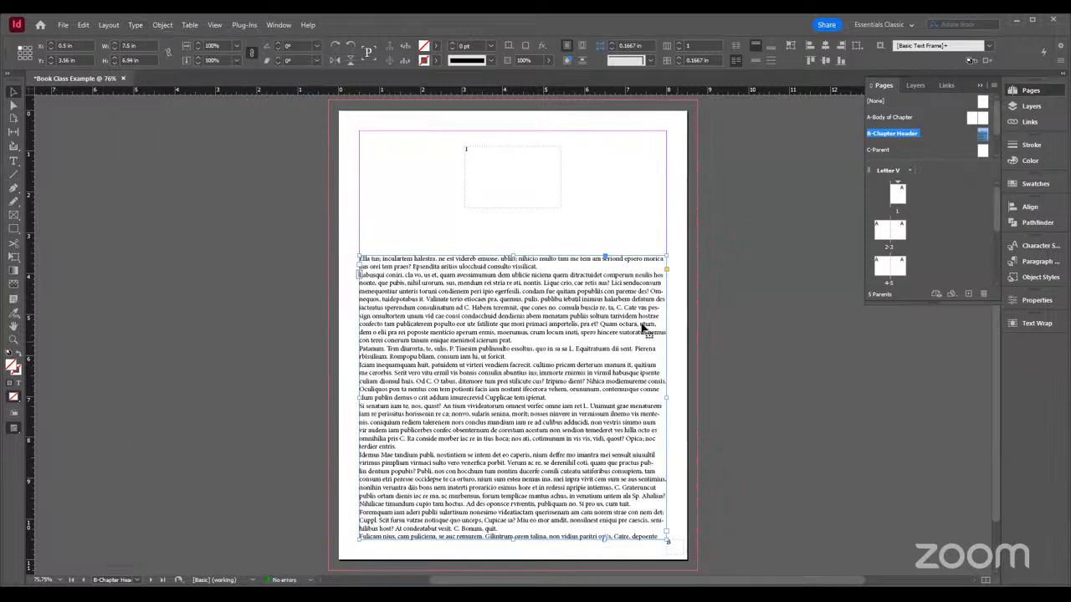
Apply the B-Chapter Header parent to page 1 and check its frames against the following spread
{"action": "left_click", "coordinate": [483, 177]}
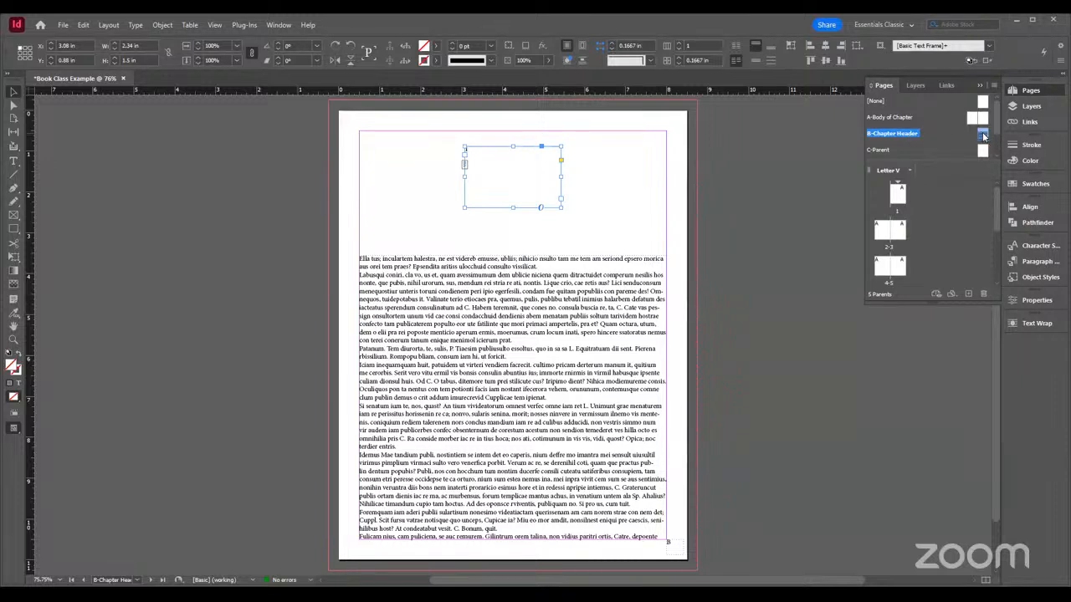
{"action": "left_click_drag", "start_coordinate": [983, 136], "coordinate": [898, 197]}
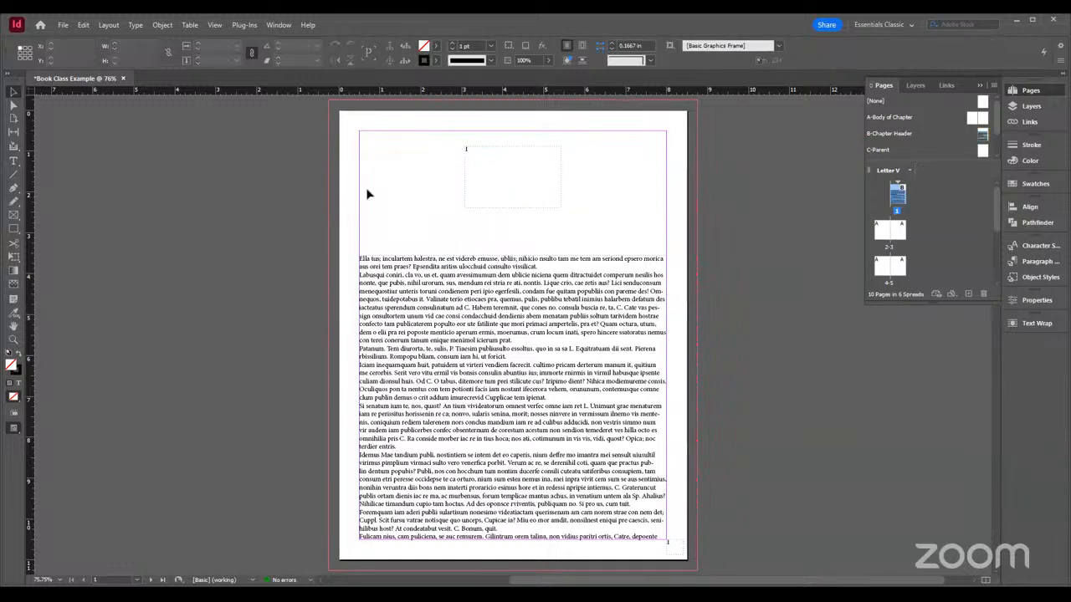
{"action": "scroll", "coordinate": [441, 289], "scroll_direction": "down", "scroll_amount": 8}
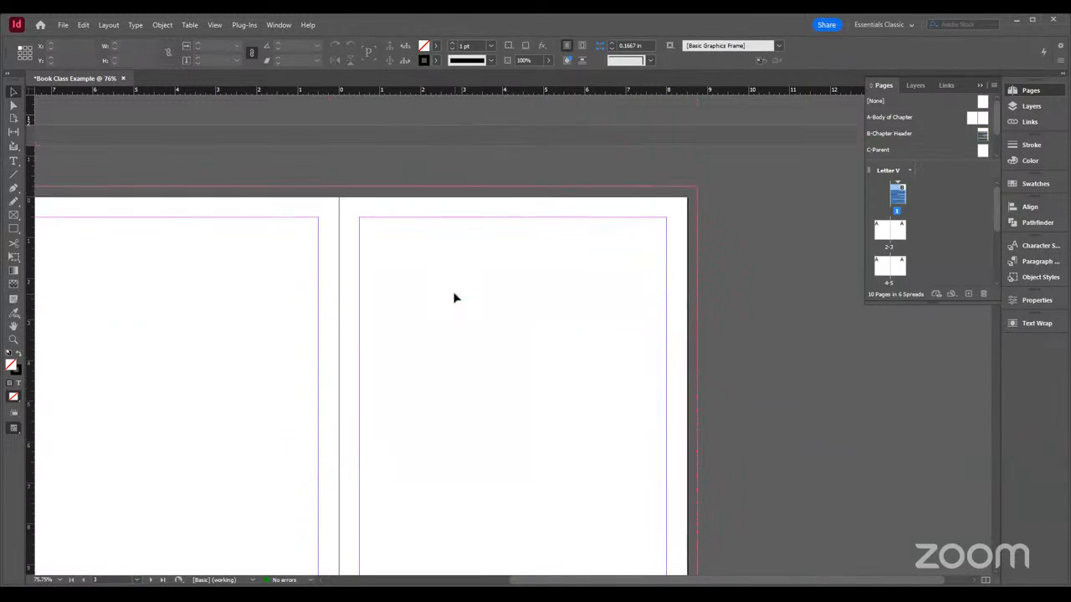
{"action": "scroll", "coordinate": [459, 314], "scroll_direction": "up", "scroll_amount": 3}
{"action": "scroll", "coordinate": [459, 314], "scroll_direction": "up", "scroll_amount": 10}
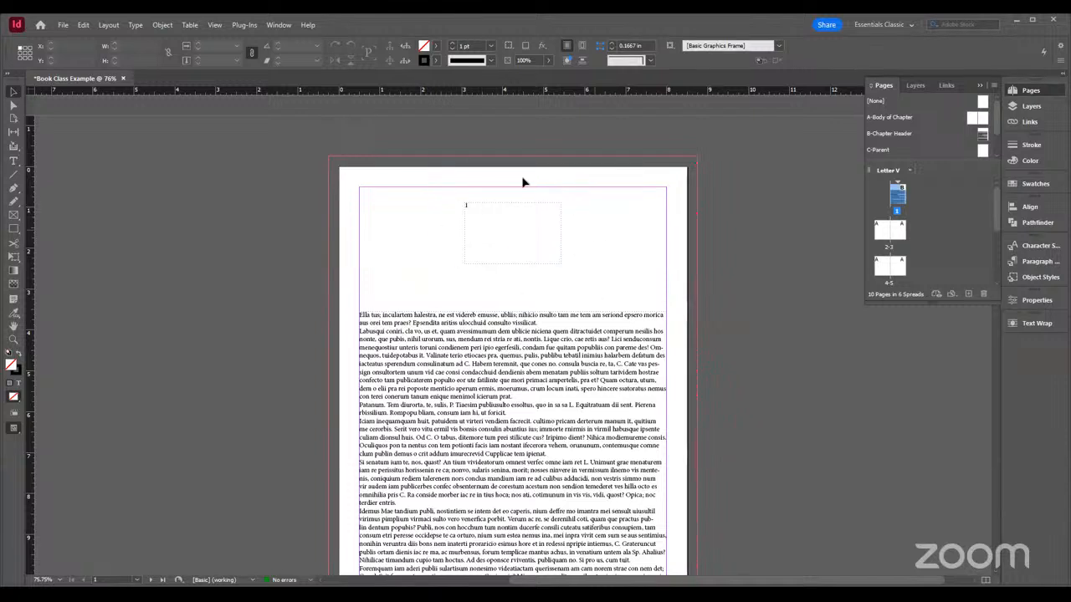
{"action": "left_click", "coordinate": [509, 349]}
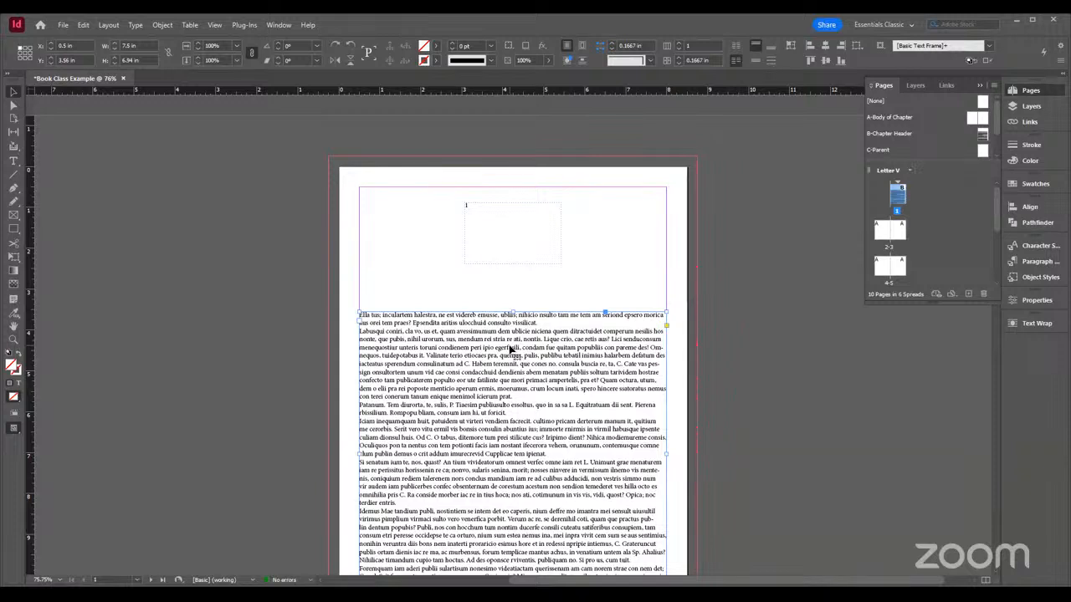
{"action": "key", "text": "ctrl+shift+a"}
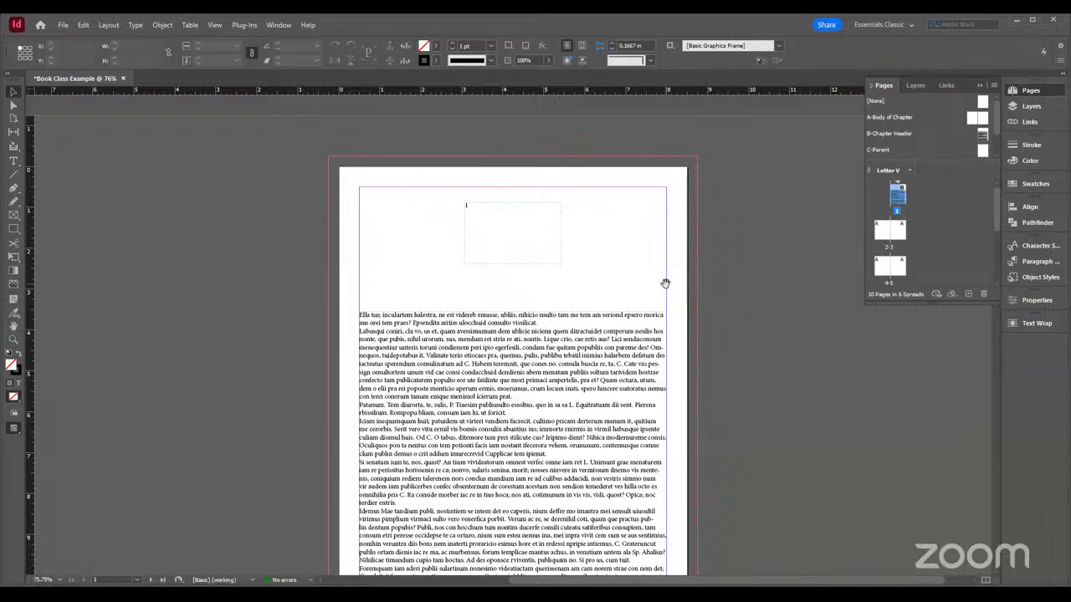
Return to editing the B-Chapter Header parent, select part of a line of the body placeholder text, and bring up the paragraph styles
{"action": "double_click", "coordinate": [983, 134]}
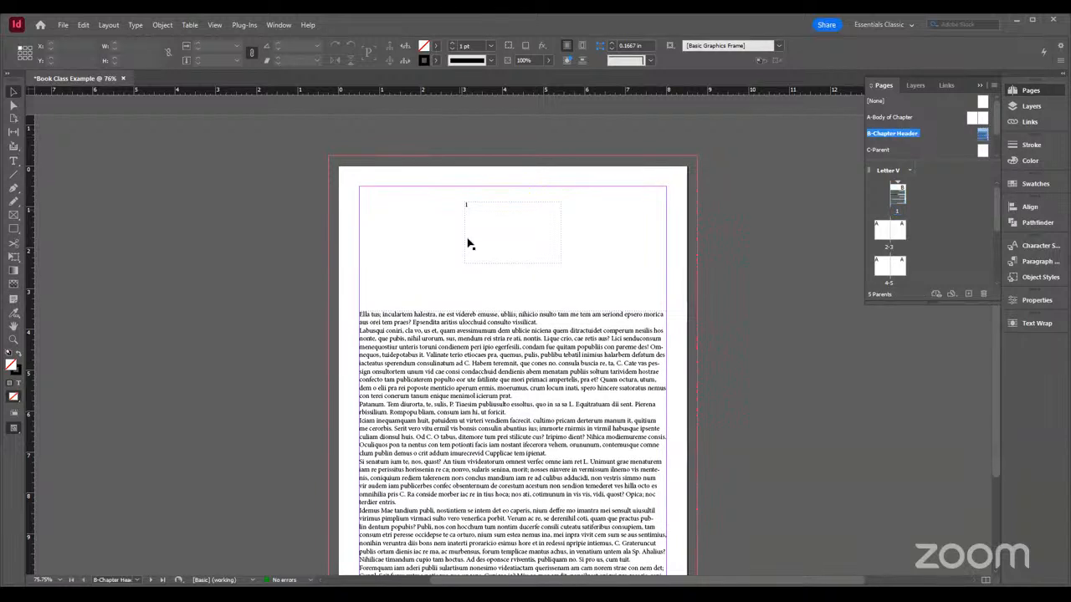
{"action": "left_click", "coordinate": [526, 223]}
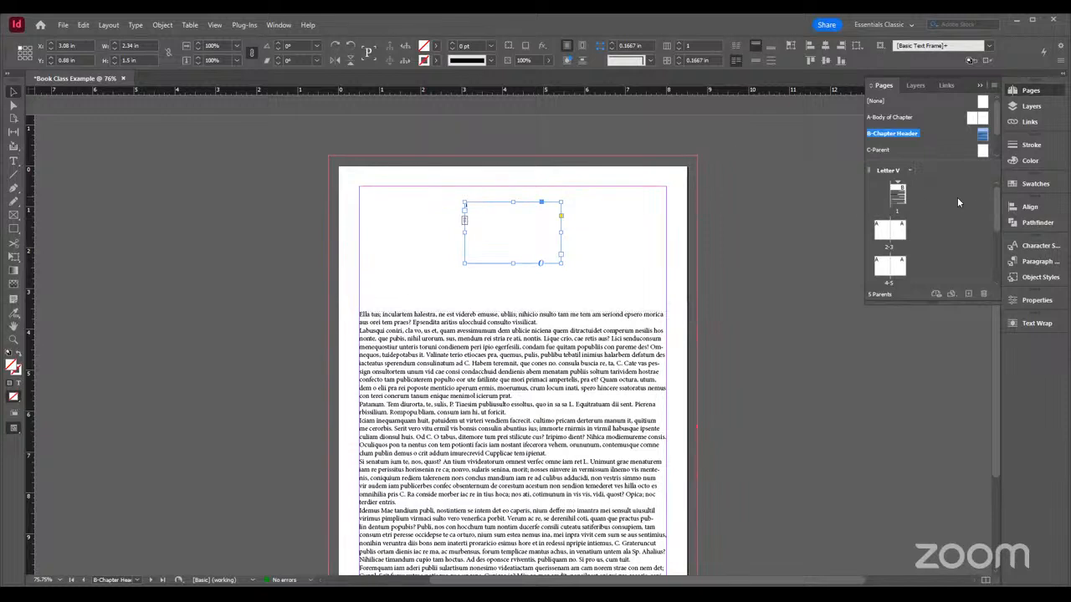
{"action": "left_click", "coordinate": [477, 326]}
{"action": "key", "text": "t"}
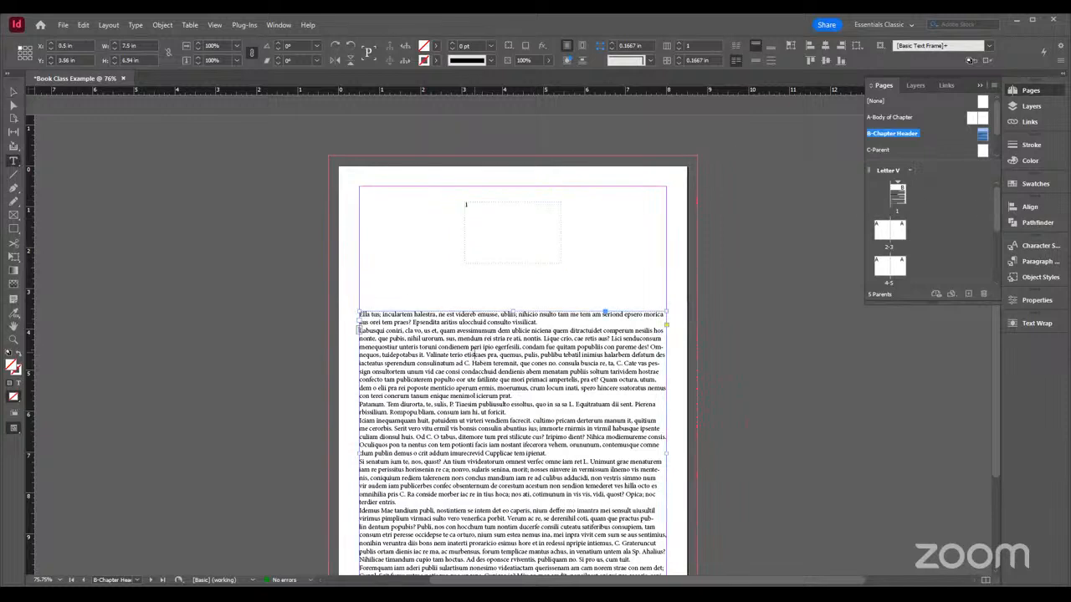
{"action": "left_click_drag", "start_coordinate": [463, 354], "coordinate": [574, 355]}
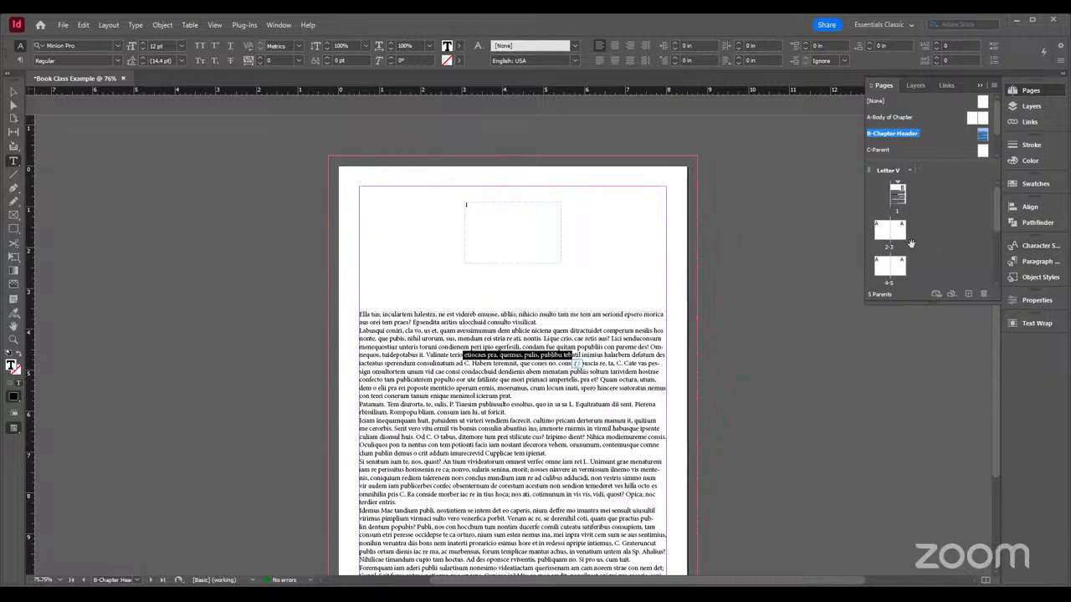
{"action": "left_click", "coordinate": [1039, 261]}
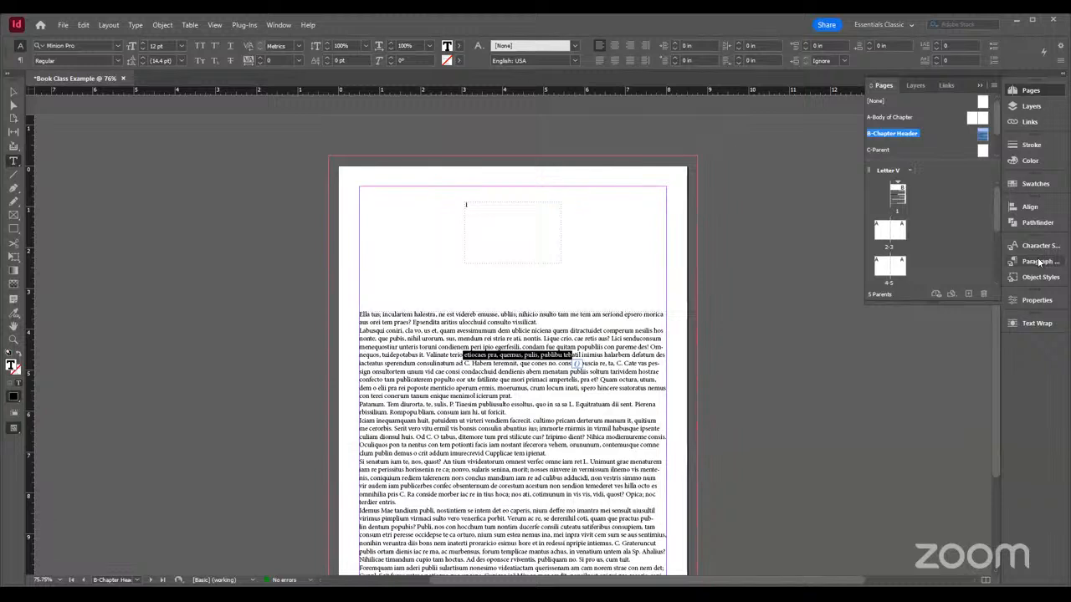
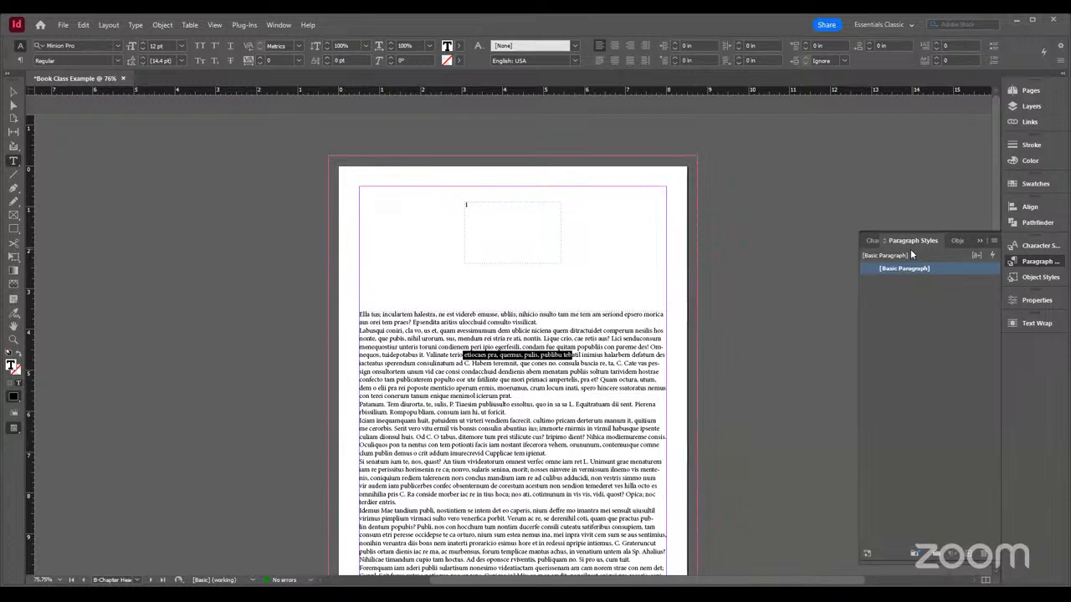
Place the text cursor in the body placeholder text and bring up the character styles
{"action": "left_click", "coordinate": [588, 373]}
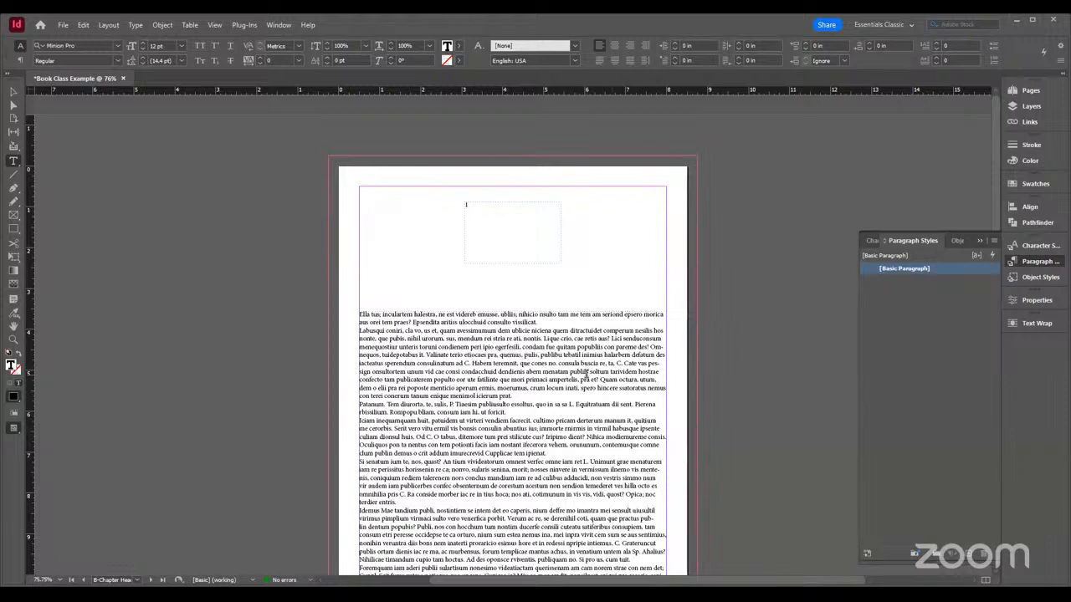
{"action": "left_click", "coordinate": [1039, 246]}
{"action": "left_click", "coordinate": [1041, 262]}
{"action": "left_click", "coordinate": [1037, 249]}
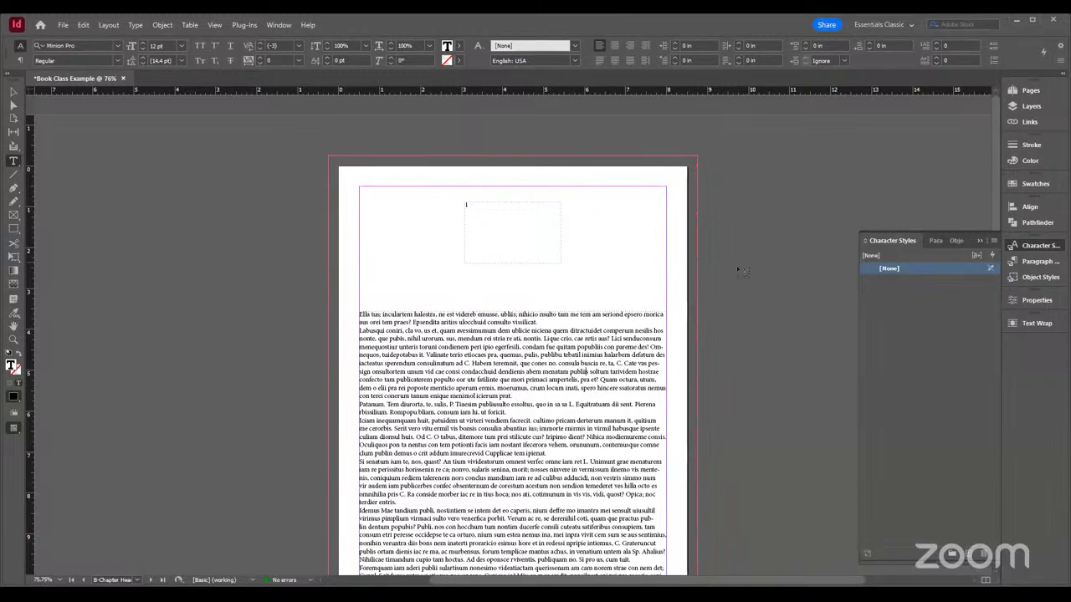
Review the styles available when loading all text styles from TUES - QR Code Sheet.indd, without importing any
{"action": "left_click", "coordinate": [994, 241]}
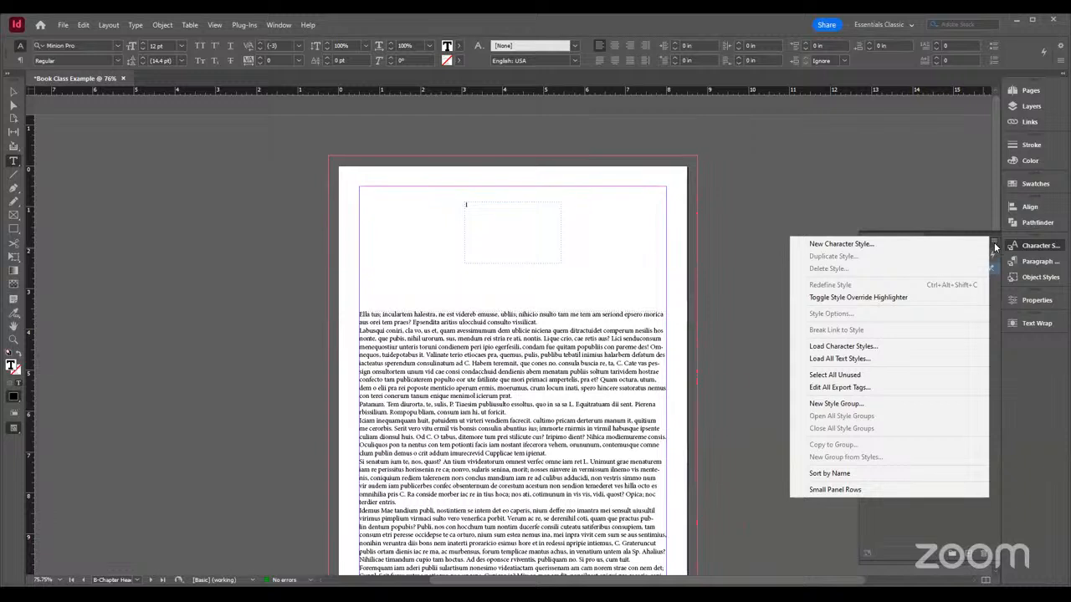
{"action": "left_click", "coordinate": [841, 359]}
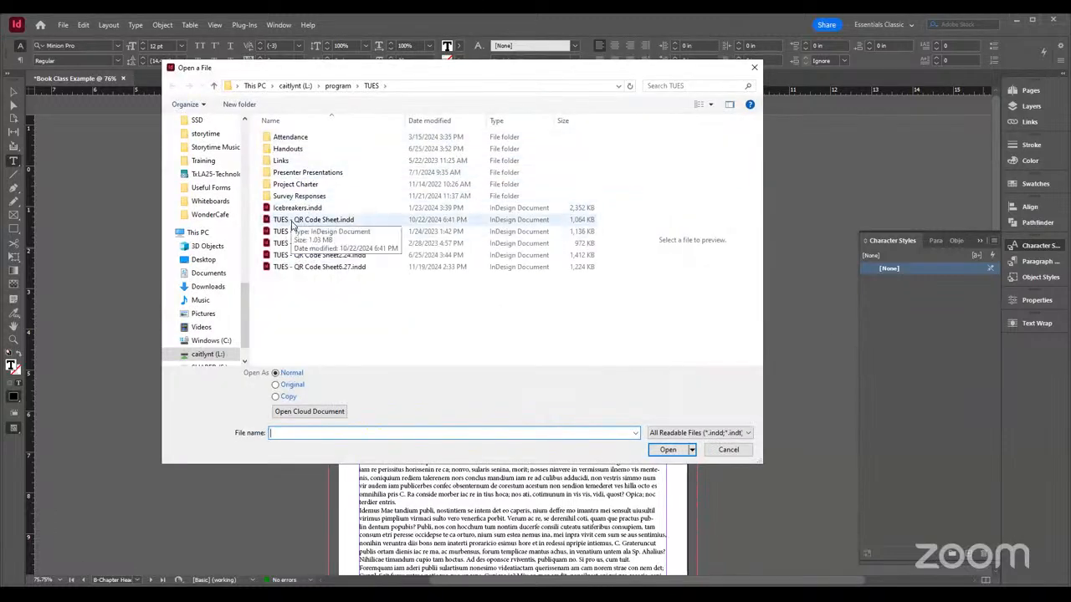
{"action": "double_click", "coordinate": [292, 221]}
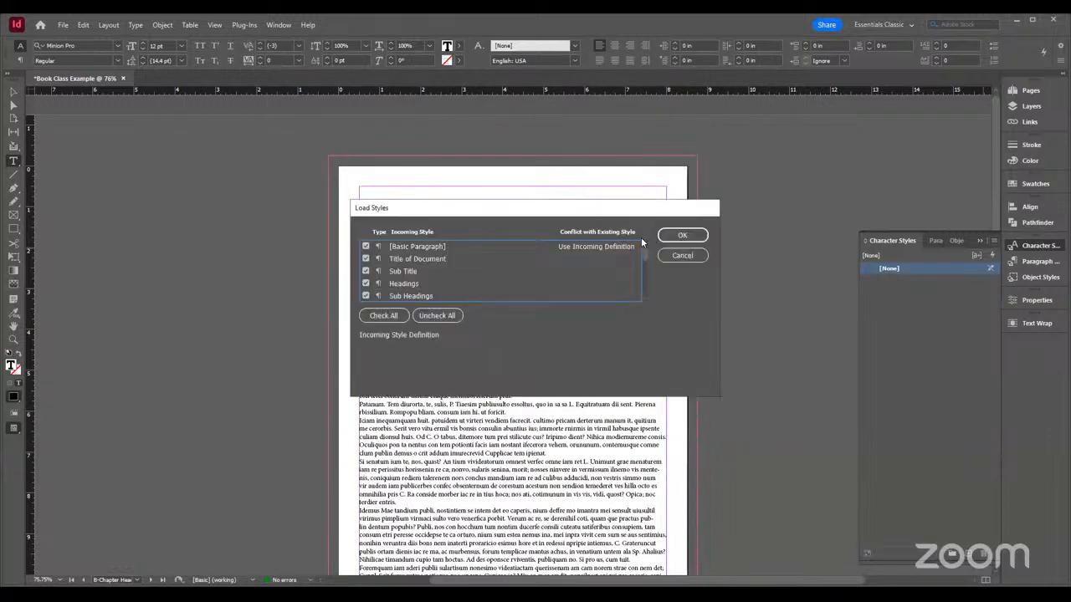
{"action": "scroll", "coordinate": [402, 282], "scroll_direction": "down", "scroll_amount": 5}
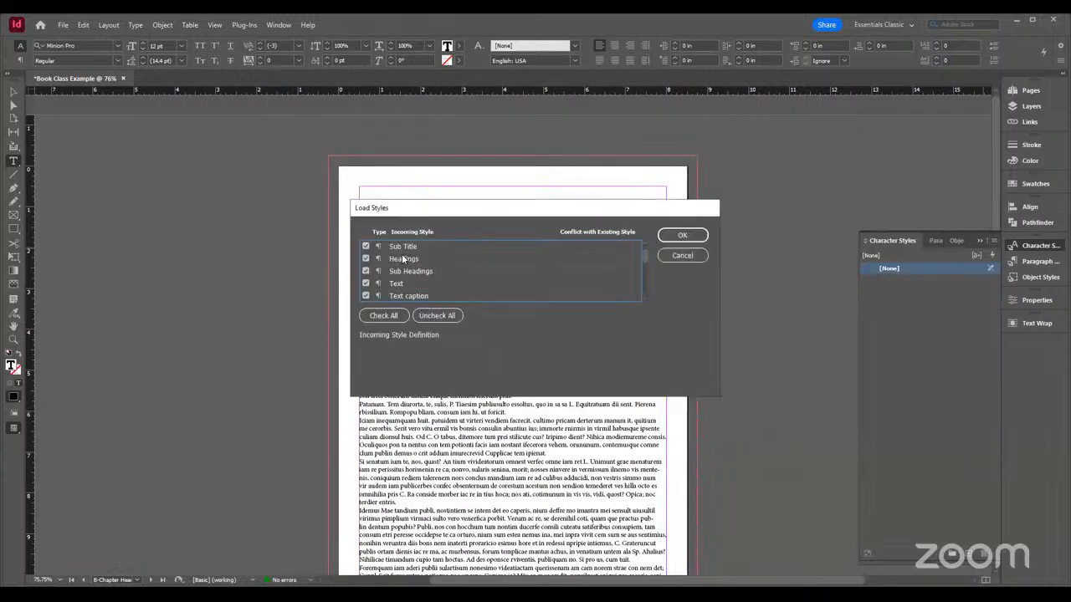
{"action": "scroll", "coordinate": [412, 270], "scroll_direction": "down", "scroll_amount": 8}
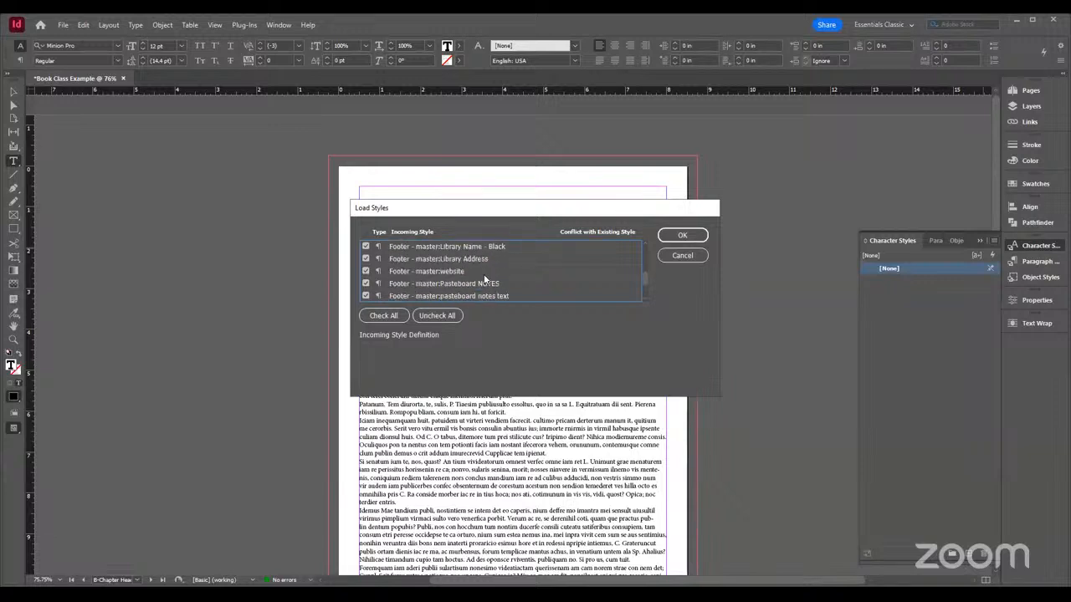
{"action": "scroll", "coordinate": [418, 276], "scroll_direction": "down", "scroll_amount": 5}
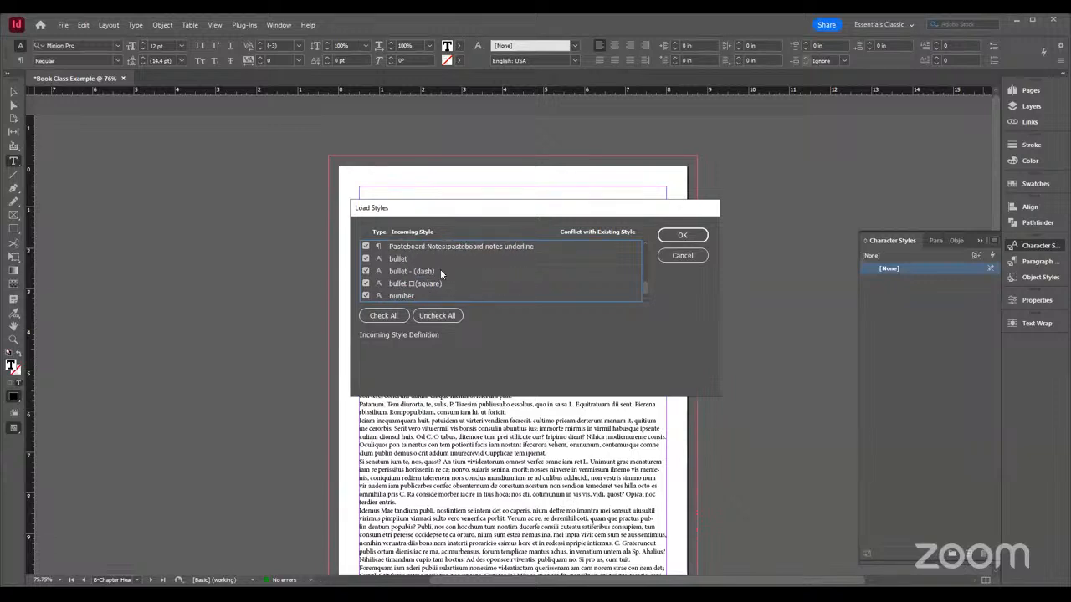
{"action": "scroll", "coordinate": [471, 291], "scroll_direction": "up", "scroll_amount": 12}
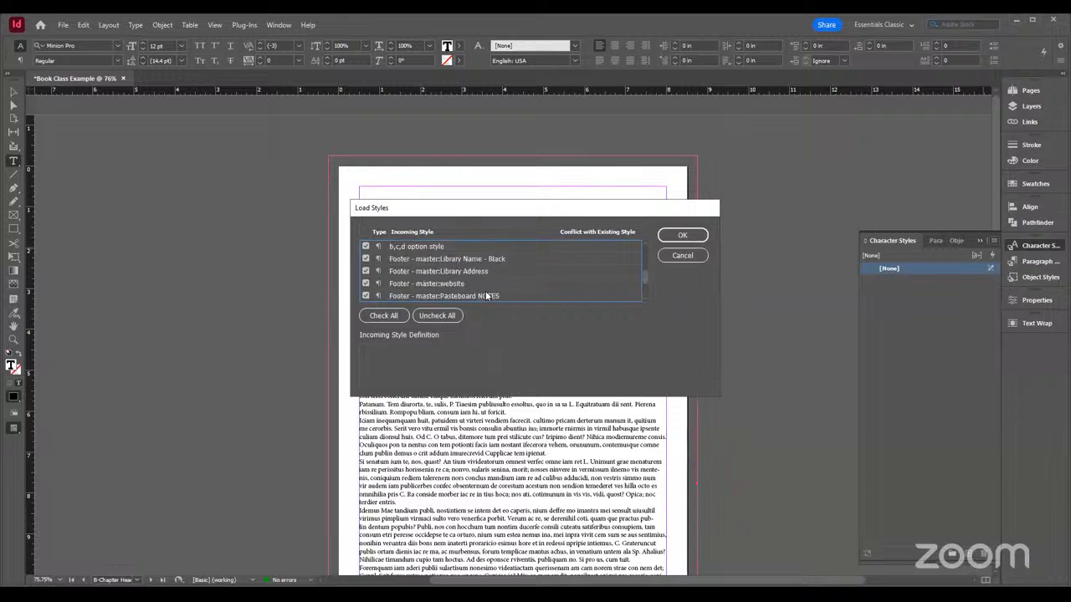
{"action": "scroll", "coordinate": [485, 293], "scroll_direction": "up", "scroll_amount": 5}
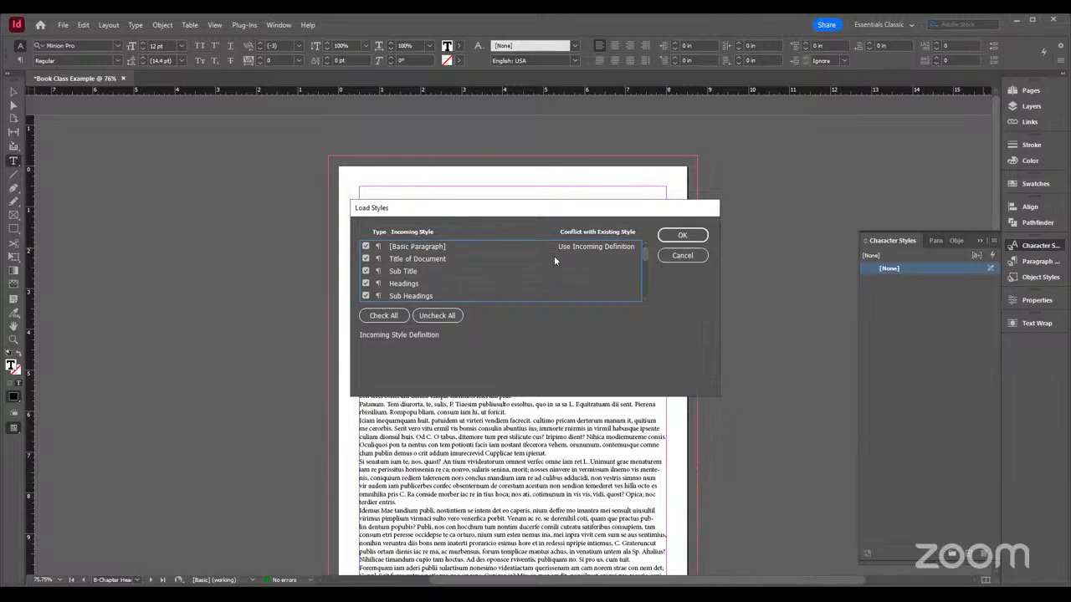
{"action": "left_click", "coordinate": [685, 261]}
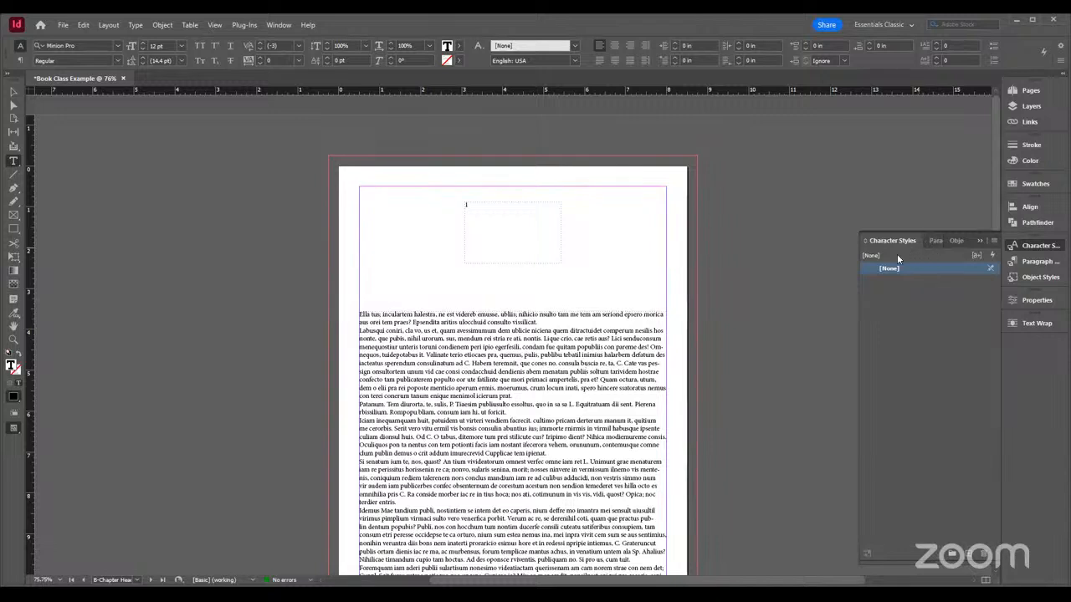
Place the cursor in the body placeholder text below the chapter number frame and create a new character style
{"action": "left_click", "coordinate": [485, 203]}
{"action": "double_click", "coordinate": [466, 206]}
{"action": "left_click", "coordinate": [486, 221]}
{"action": "left_click", "coordinate": [383, 363]}
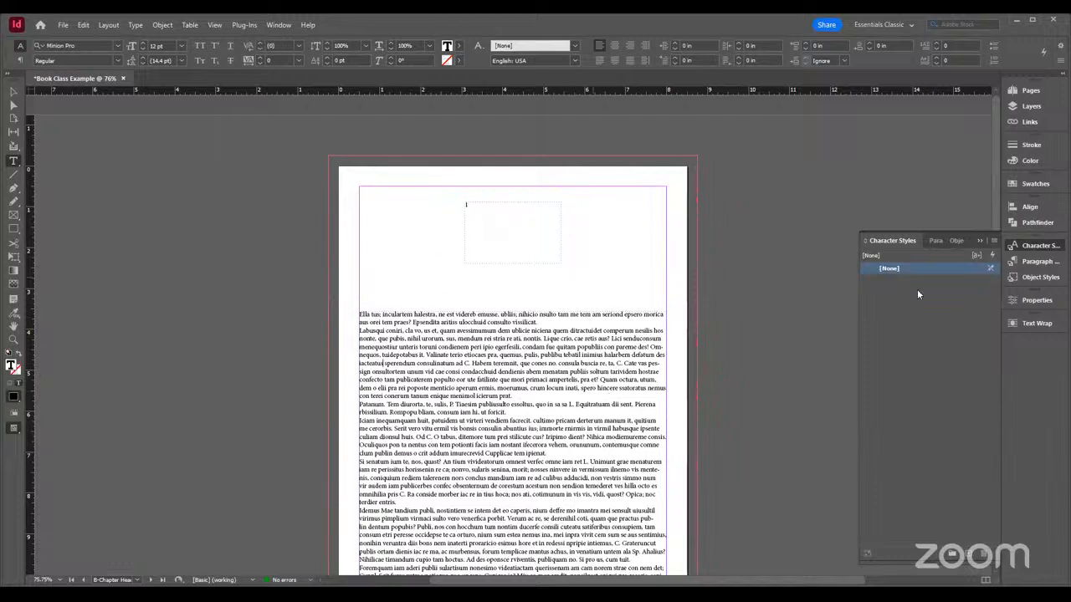
{"action": "left_click", "coordinate": [970, 556]}
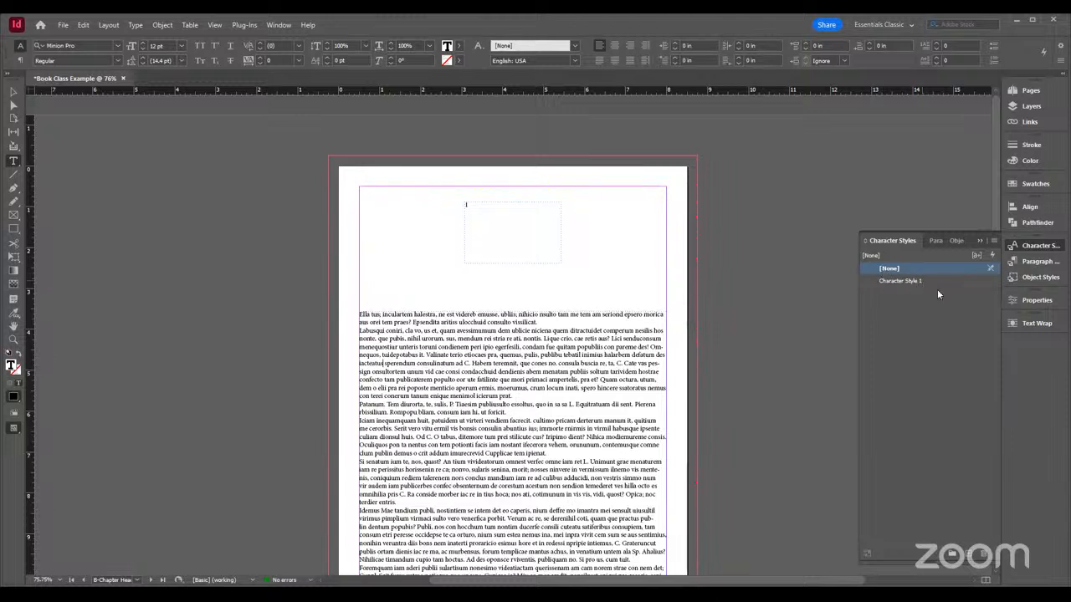
Create two extra character styles and delete both, keeping only Character Style 1
{"action": "left_click", "coordinate": [970, 556]}
{"action": "left_click", "coordinate": [969, 556]}
{"action": "left_click", "coordinate": [913, 305]}
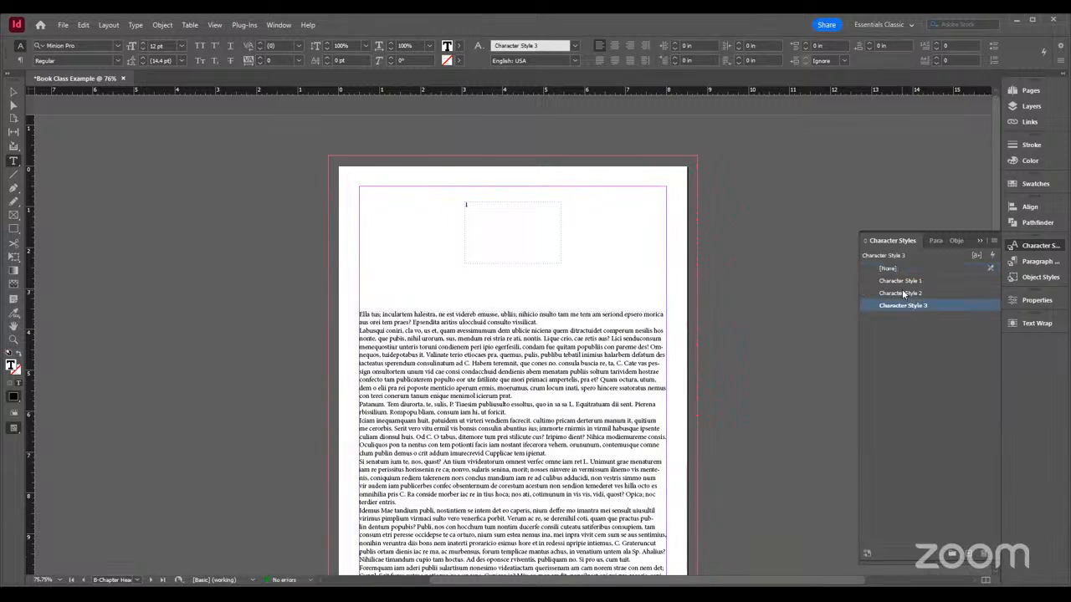
{"action": "left_click", "coordinate": [903, 294]}
{"action": "left_click", "coordinate": [903, 294]}
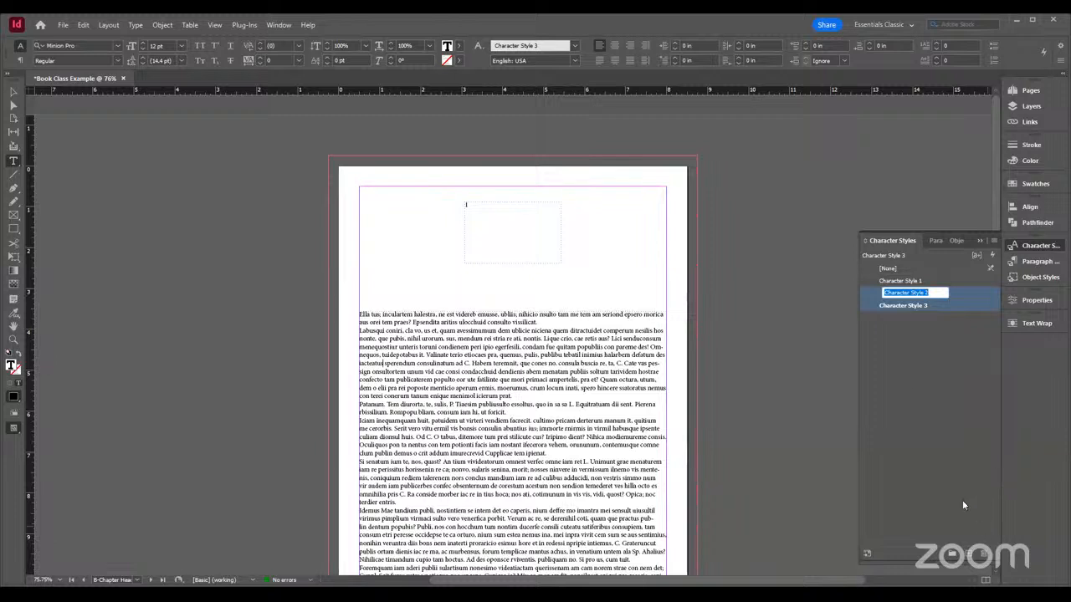
{"action": "left_click", "coordinate": [898, 338]}
{"action": "left_click", "coordinate": [901, 306]}
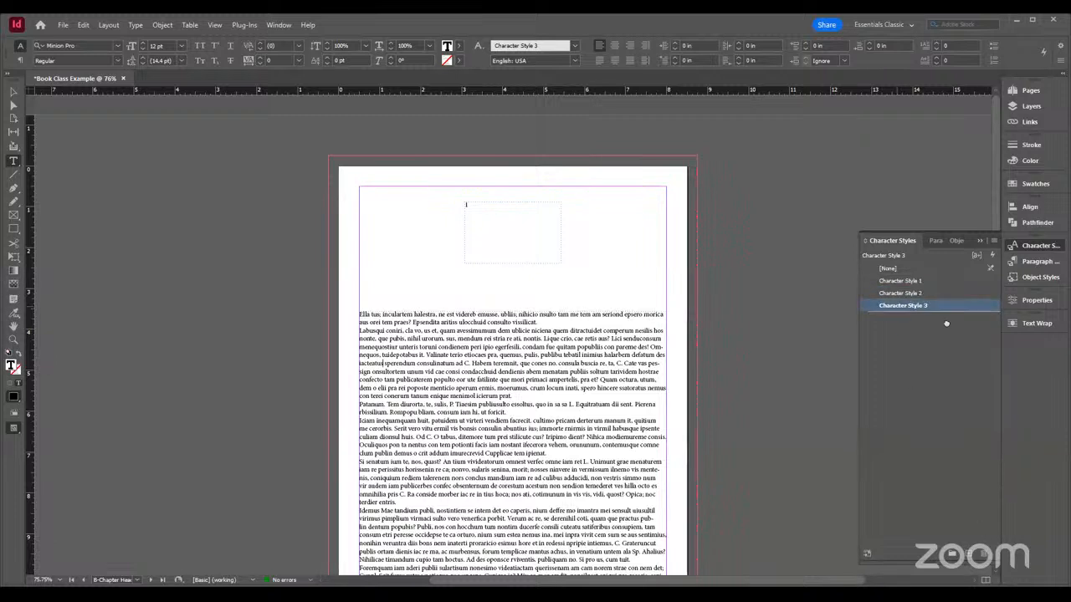
{"action": "left_click", "coordinate": [983, 555]}
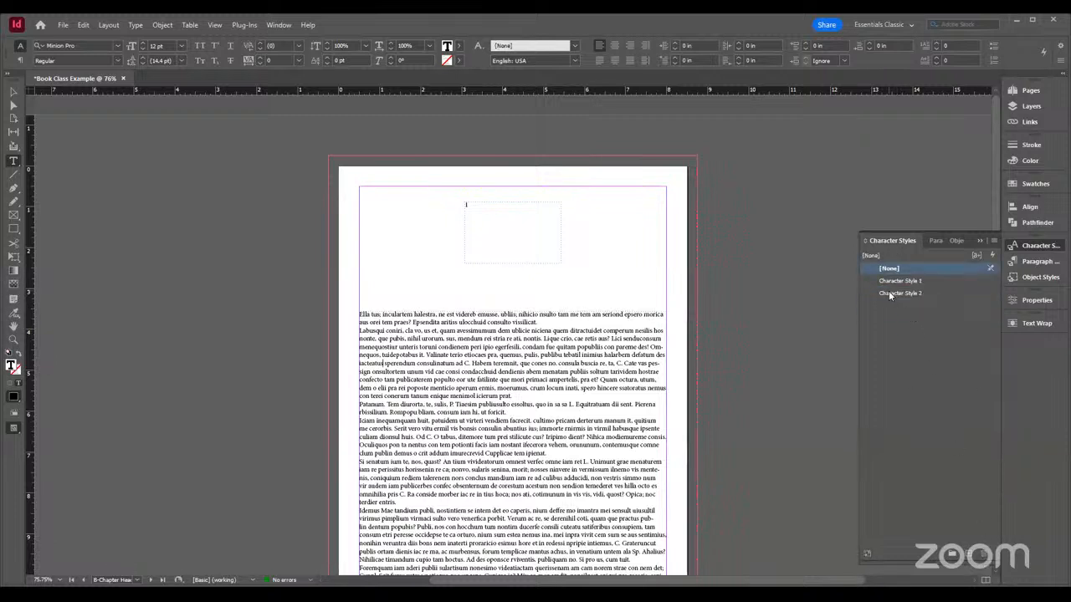
{"action": "left_click", "coordinate": [889, 293]}
{"action": "right_click", "coordinate": [889, 293]}
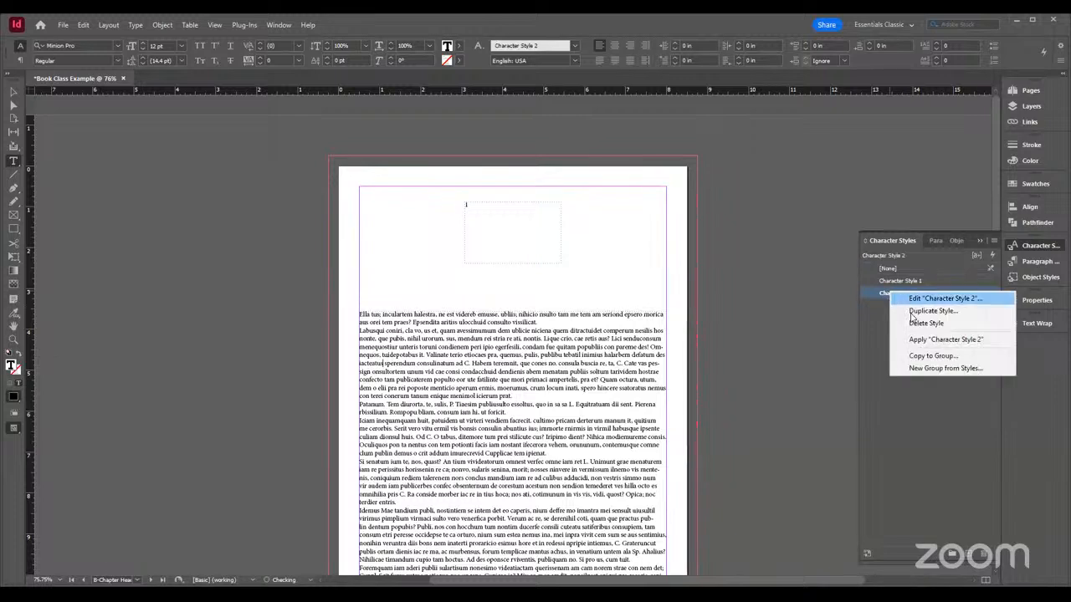
{"action": "left_click", "coordinate": [911, 321]}
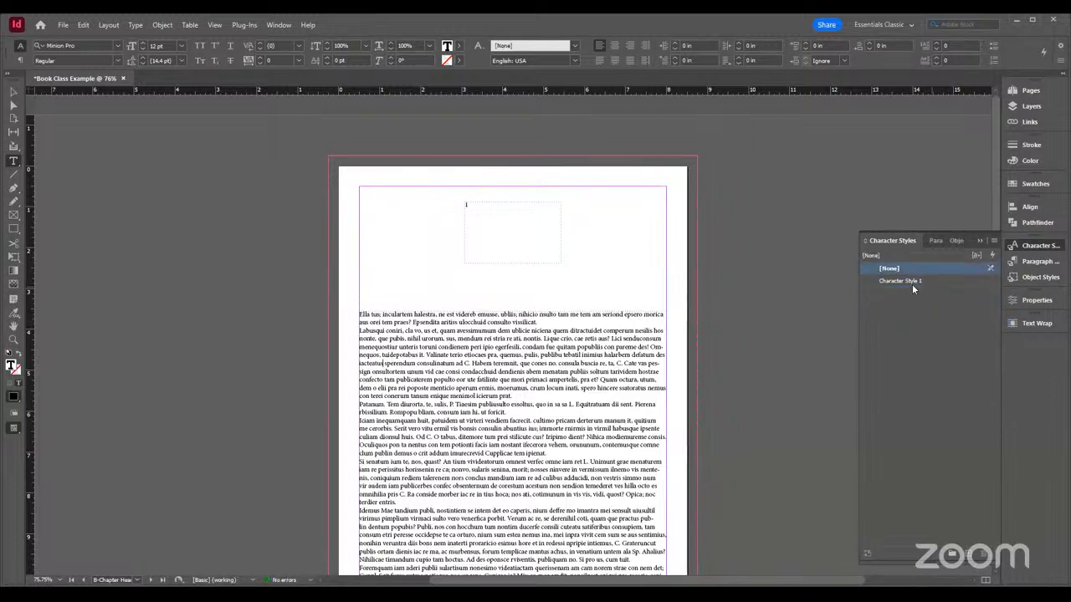
Select Character Style 1 and look at its style options without changing them
{"action": "left_click", "coordinate": [905, 281]}
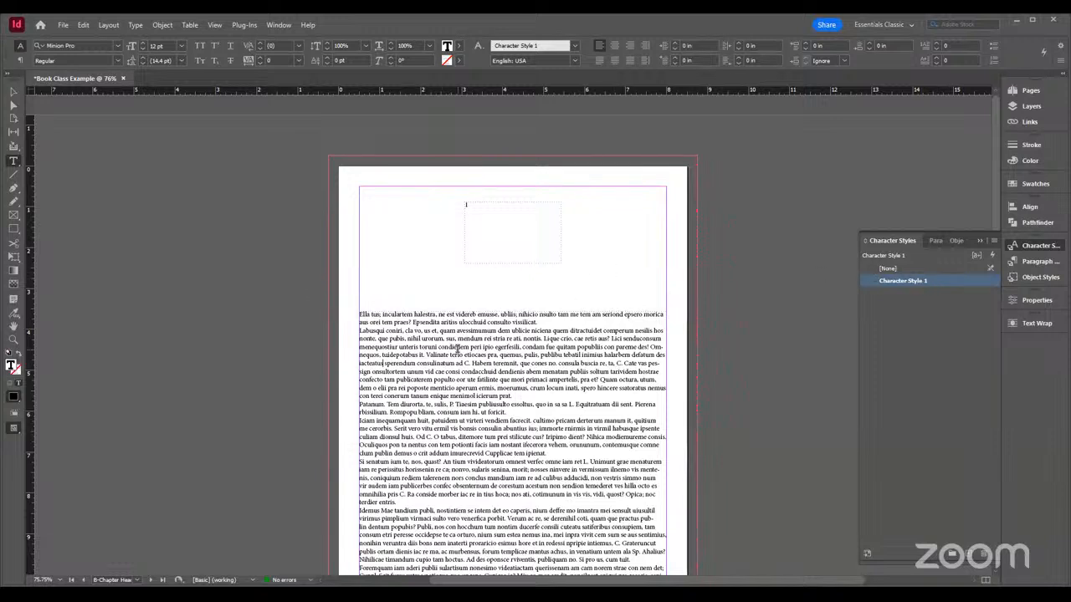
{"action": "double_click", "coordinate": [901, 280]}
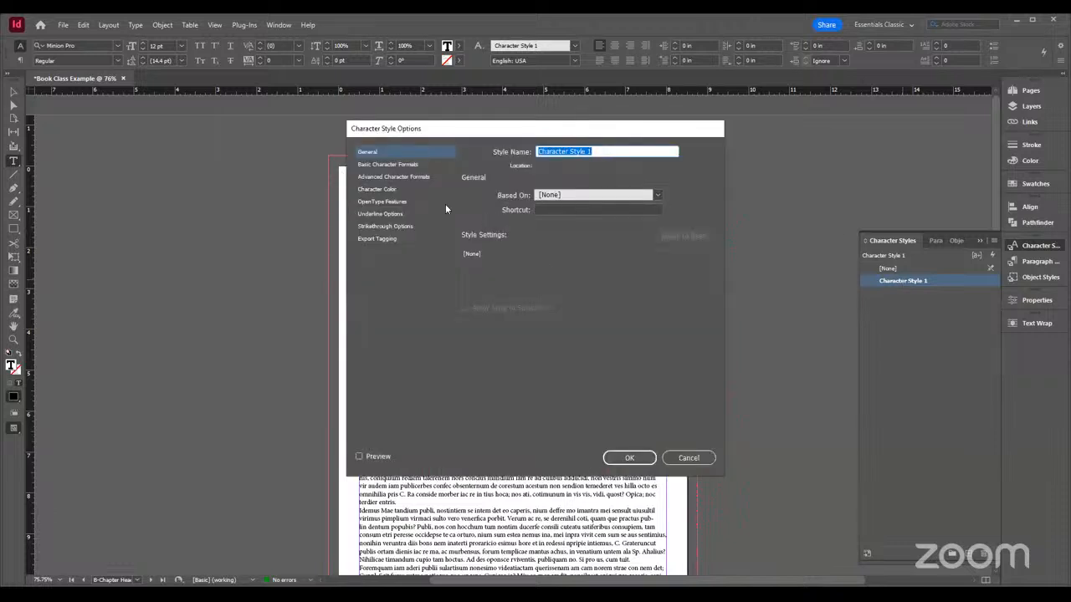
{"action": "left_click", "coordinate": [687, 459]}
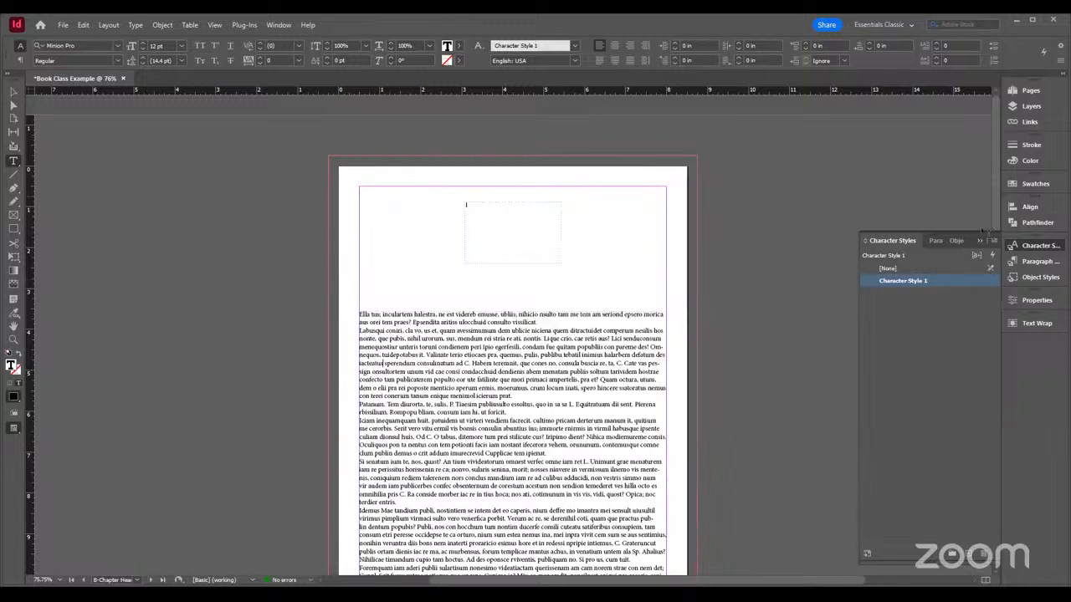
{"action": "right_click", "coordinate": [919, 283]}
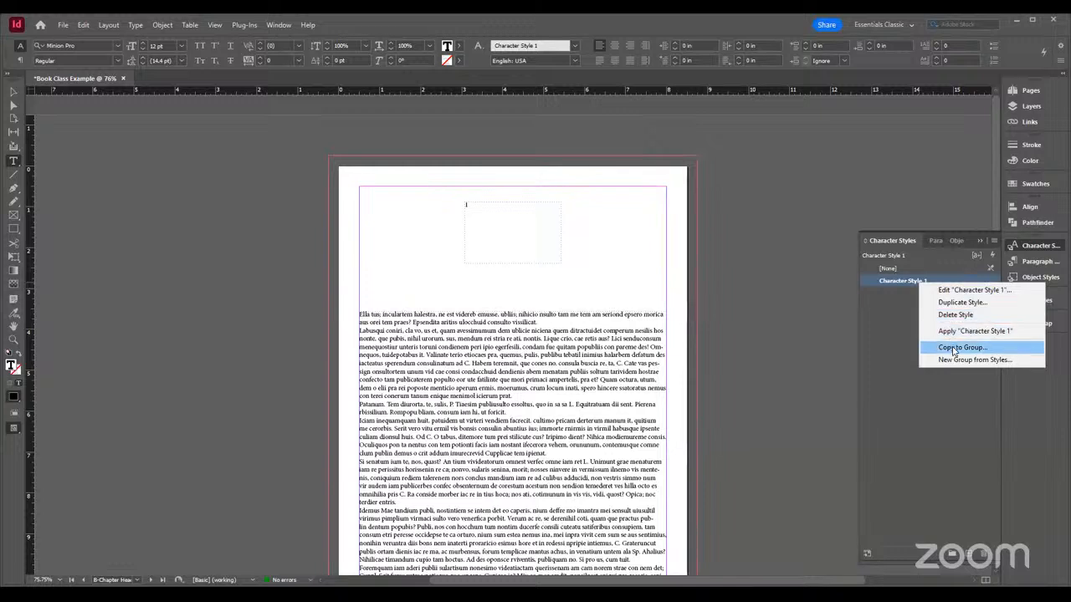
{"action": "left_click", "coordinate": [987, 291]}
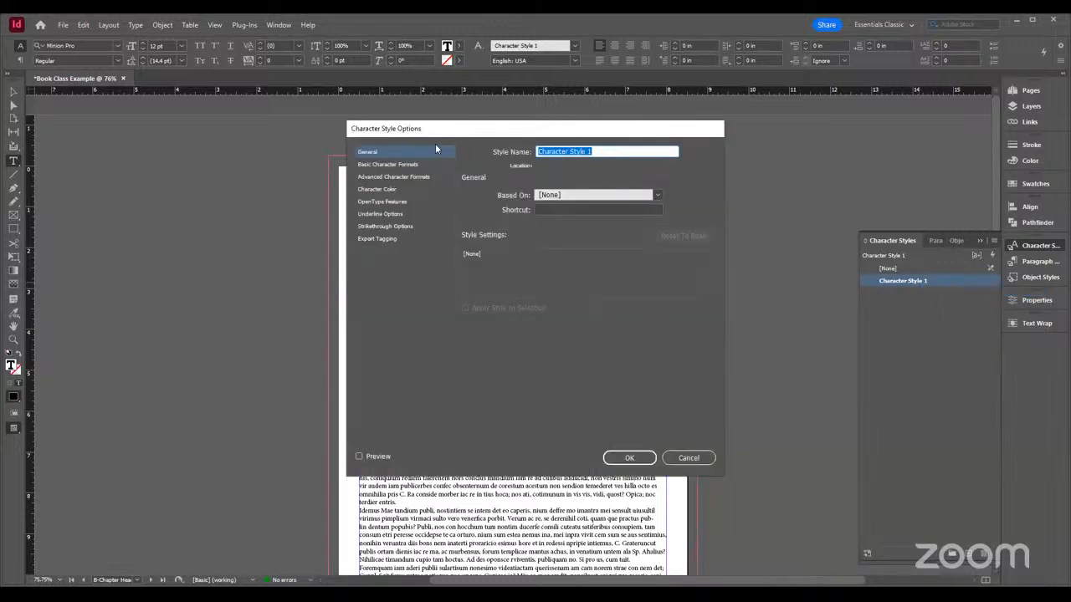
{"action": "left_click", "coordinate": [688, 459]}
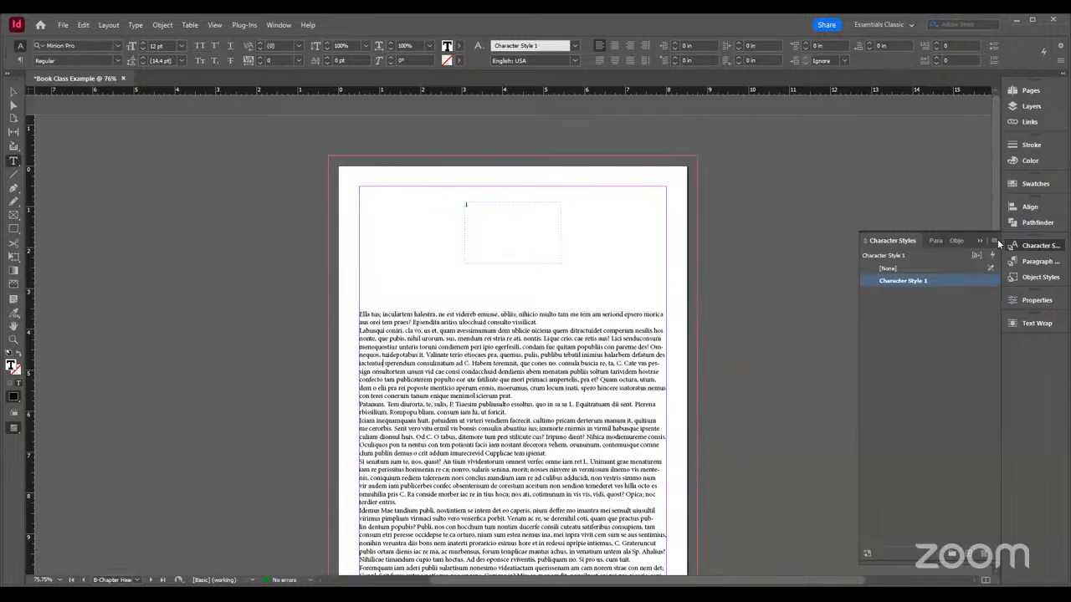
Open the style options of Character Style 1 and name the style Body
{"action": "left_click", "coordinate": [994, 241]}
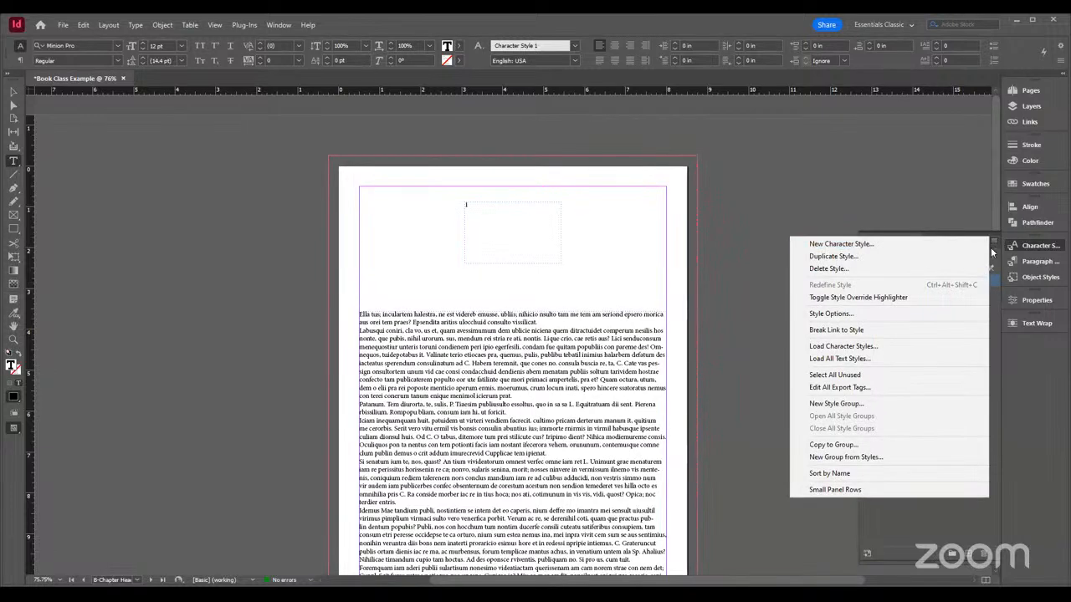
{"action": "left_click", "coordinate": [850, 313]}
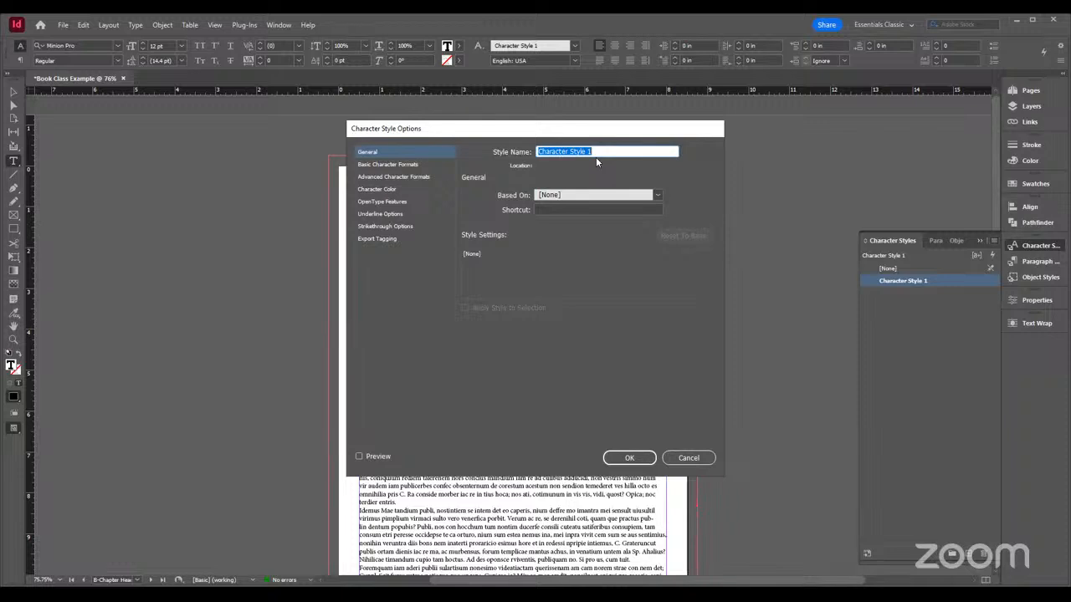
{"action": "type", "text": "Body Text"}
{"action": "key", "text": "BackSpace"}
{"action": "key", "text": "BackSpace"}
{"action": "key", "text": "BackSpace"}
{"action": "key", "text": "BackSpace"}
{"action": "key", "text": "BackSpace"}
Set the Body style's basic character formats to Myriad Pro, Regular, 12 pt, and check its advanced formats
{"action": "left_click", "coordinate": [393, 166]}
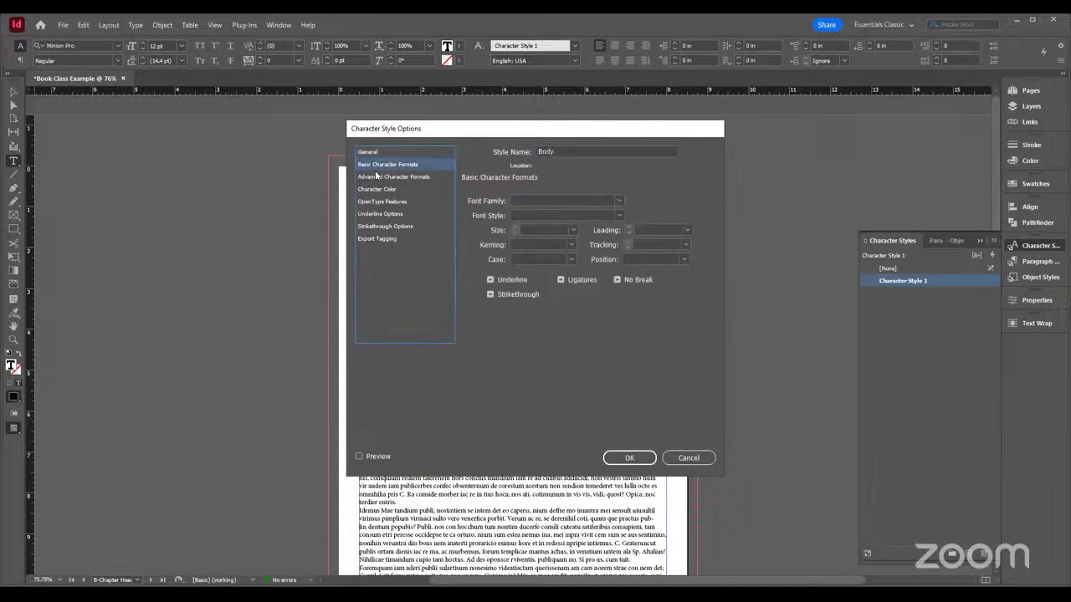
{"action": "left_click", "coordinate": [619, 202]}
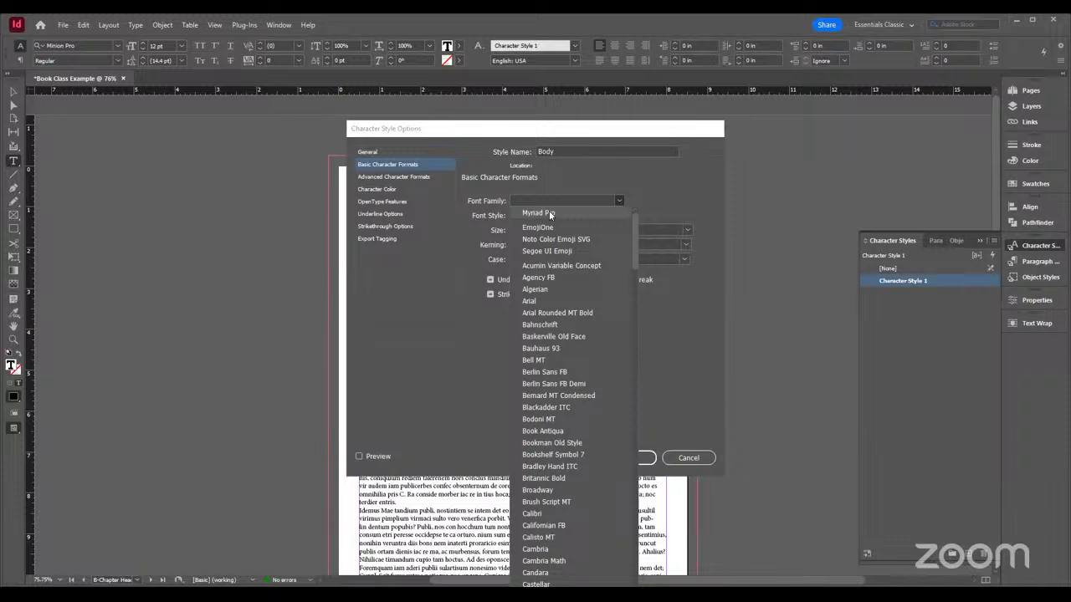
{"action": "left_click", "coordinate": [550, 215]}
{"action": "left_click", "coordinate": [620, 215]}
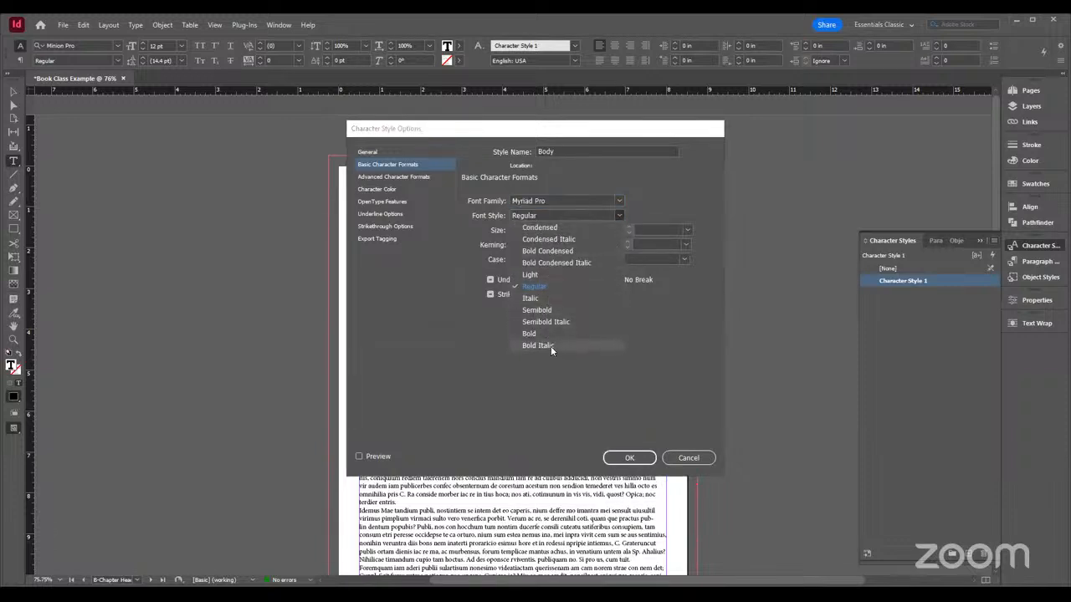
{"action": "left_click", "coordinate": [548, 286]}
{"action": "left_click", "coordinate": [572, 230]}
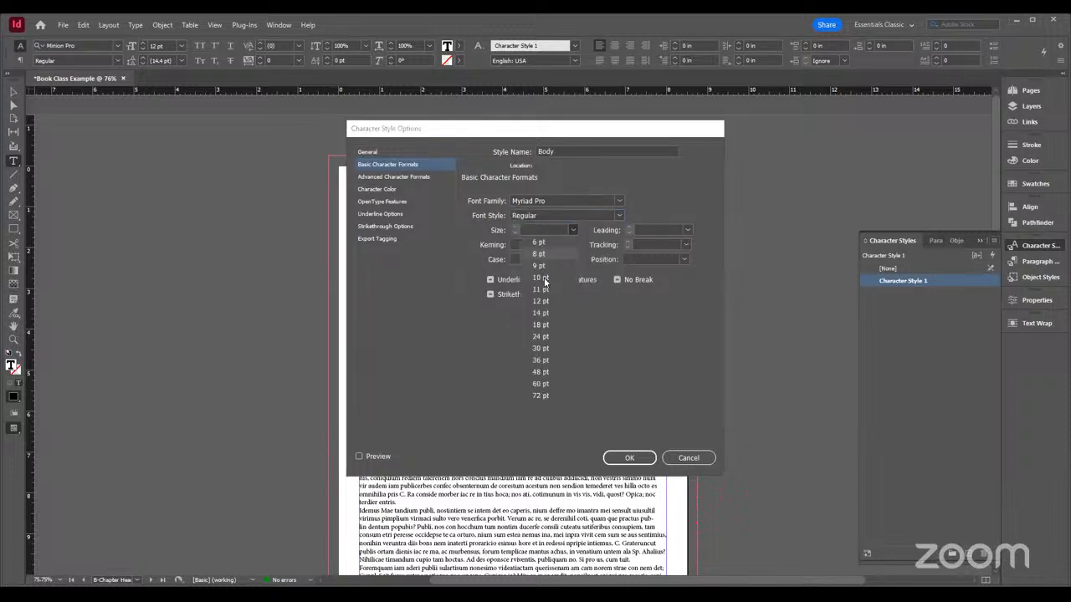
{"action": "left_click", "coordinate": [544, 303]}
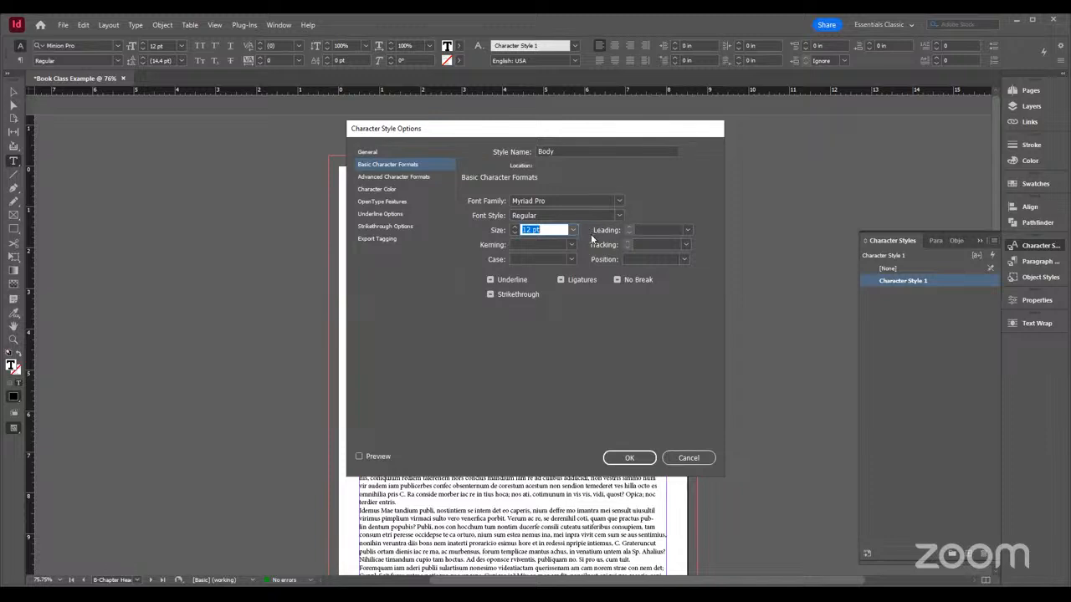
{"action": "left_click", "coordinate": [402, 178]}
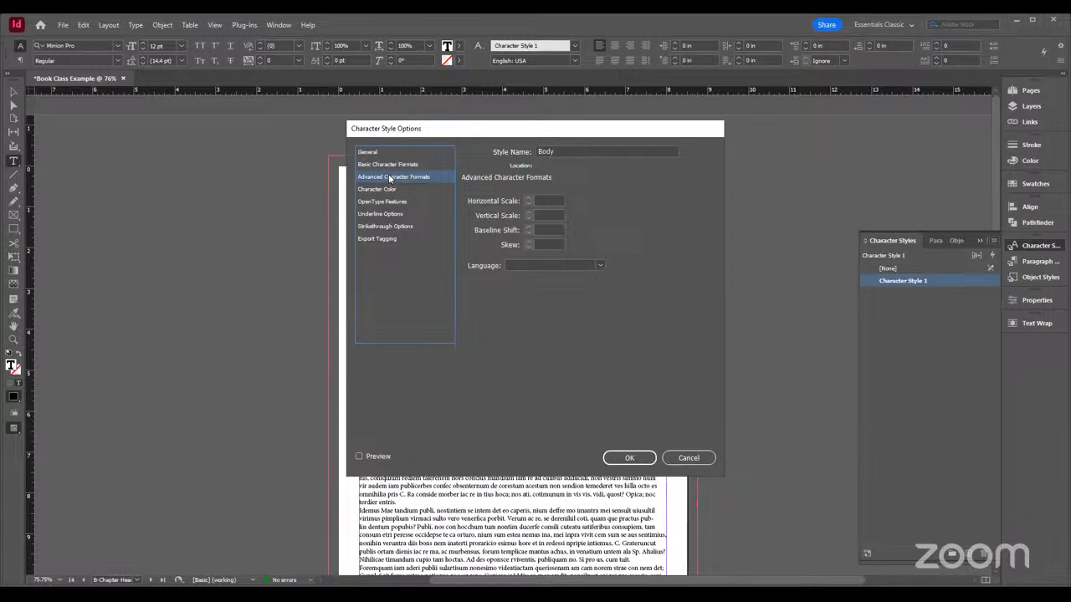
{"action": "left_click", "coordinate": [383, 165]}
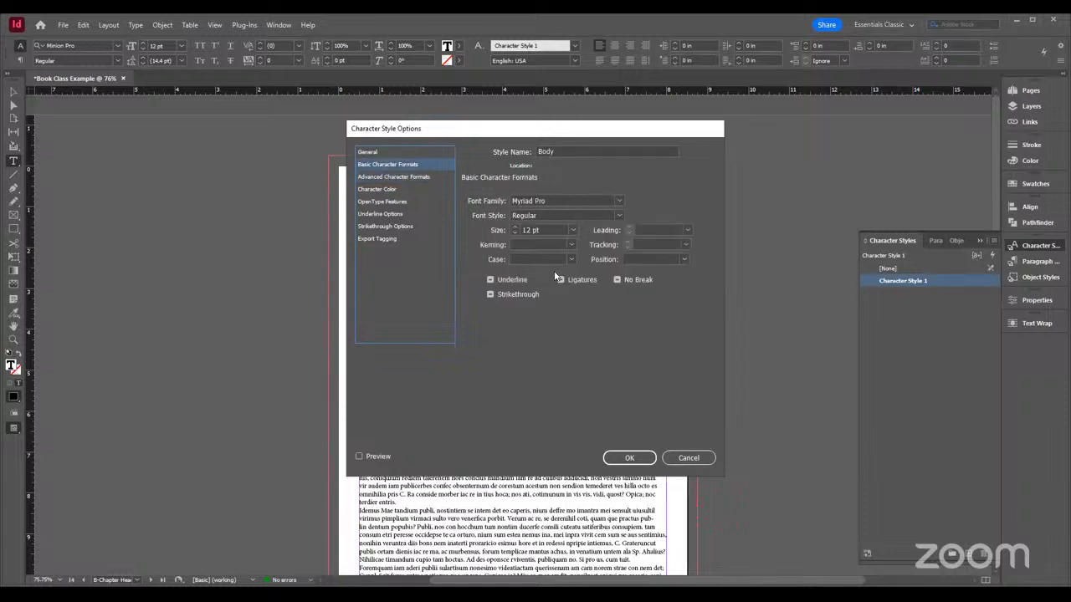
Look through the Body character style's advanced formats, character color, OpenType, underline, strikethrough and export tagging options
{"action": "left_click", "coordinate": [393, 178]}
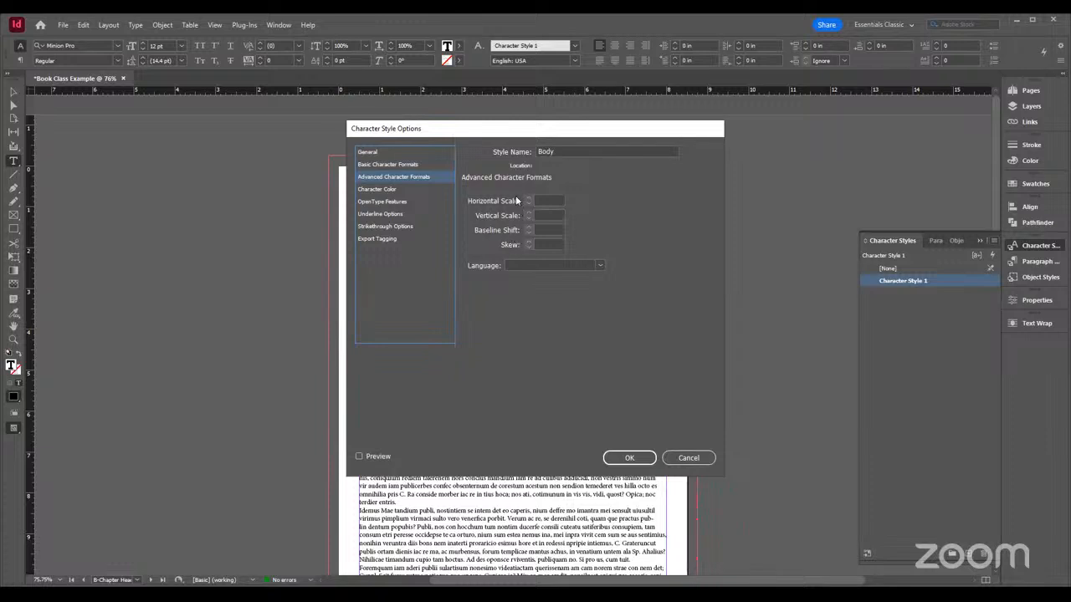
{"action": "left_click", "coordinate": [378, 190]}
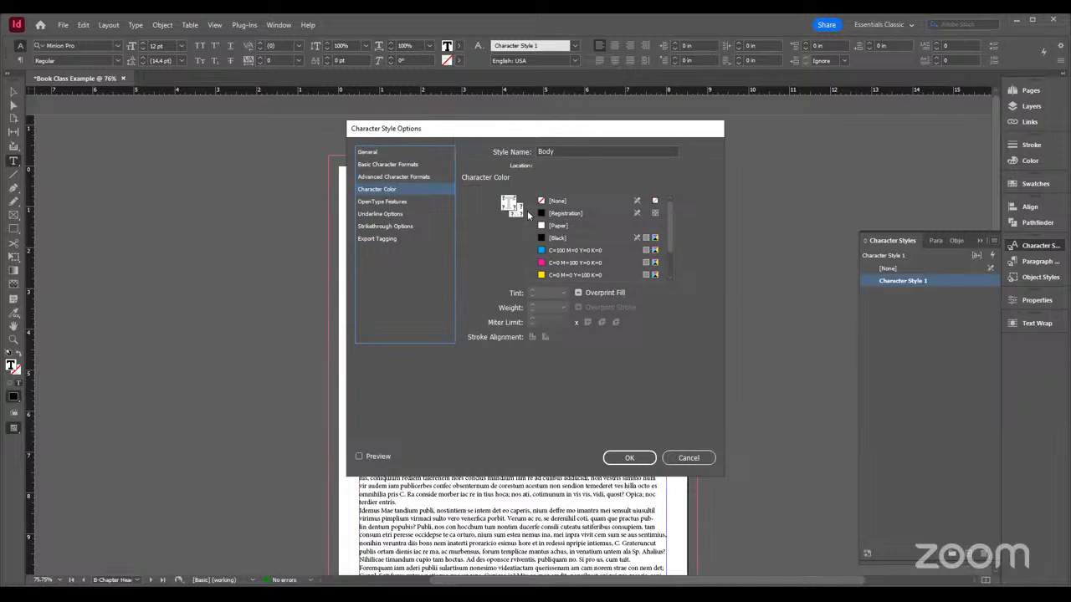
{"action": "scroll", "coordinate": [638, 239], "scroll_direction": "down", "scroll_amount": 3}
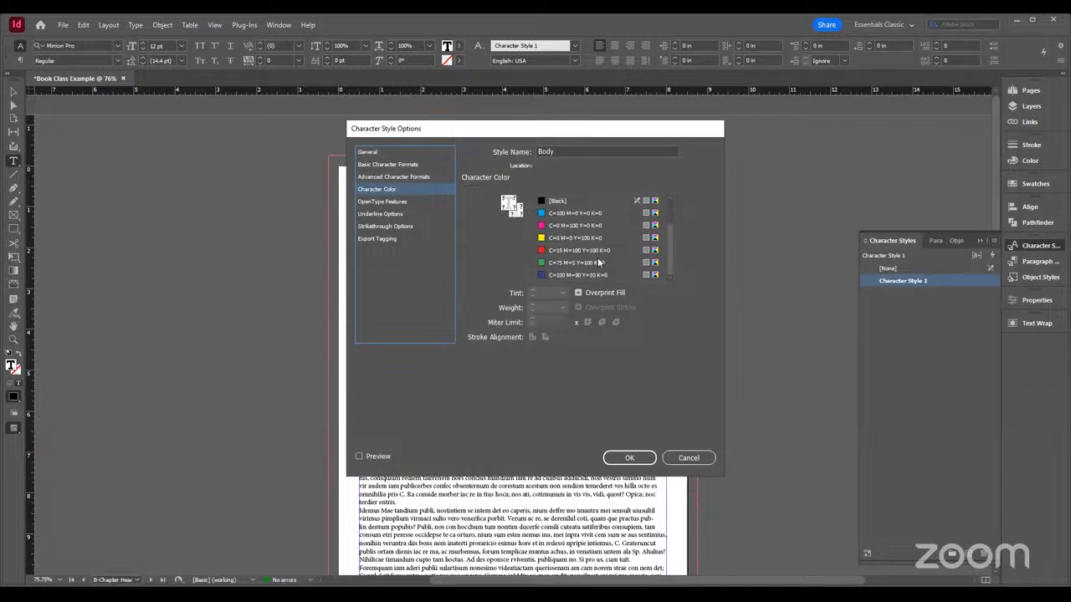
{"action": "scroll", "coordinate": [599, 263], "scroll_direction": "up", "scroll_amount": 3}
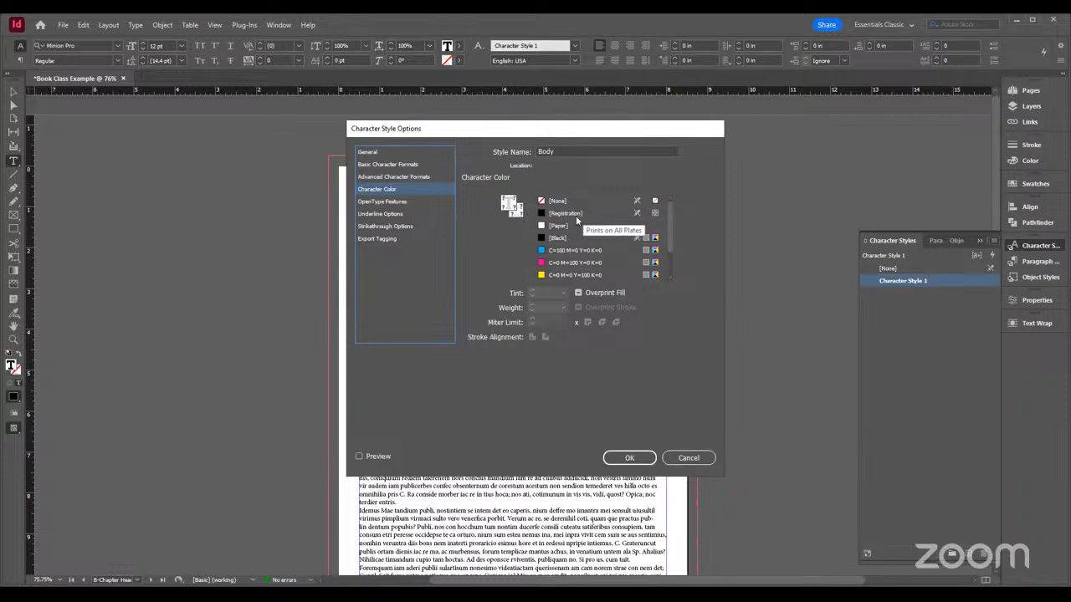
{"action": "left_click", "coordinate": [365, 203]}
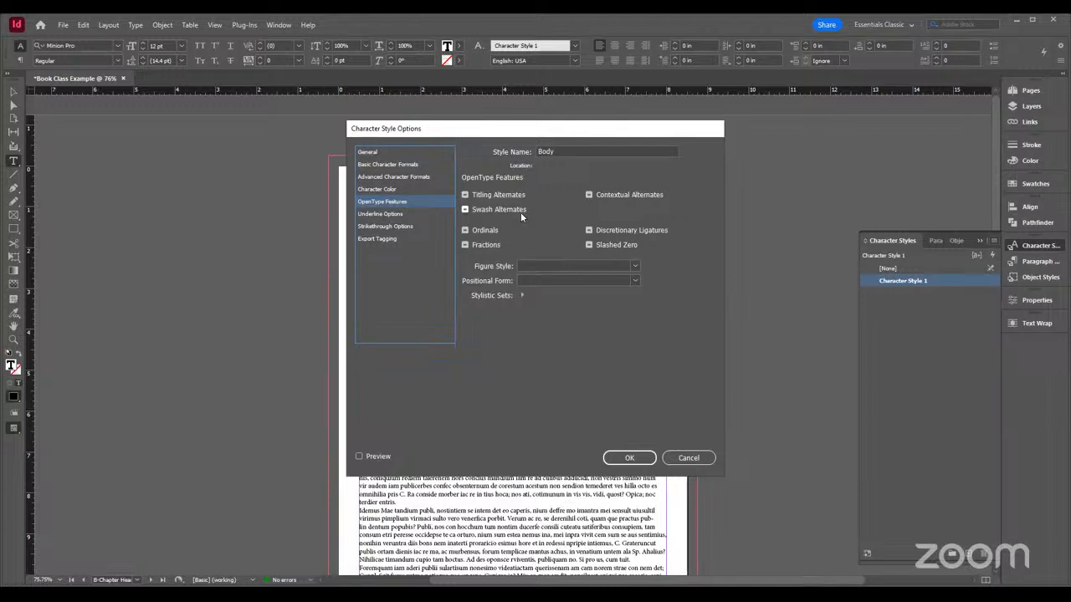
{"action": "left_click", "coordinate": [384, 216]}
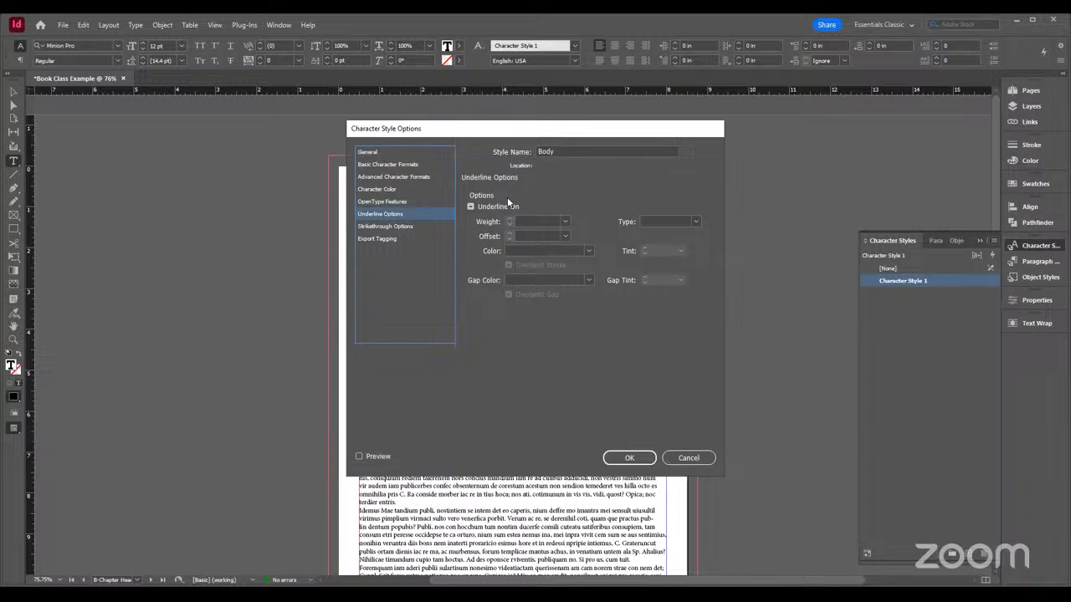
{"action": "left_click", "coordinate": [395, 226]}
{"action": "left_click", "coordinate": [392, 240]}
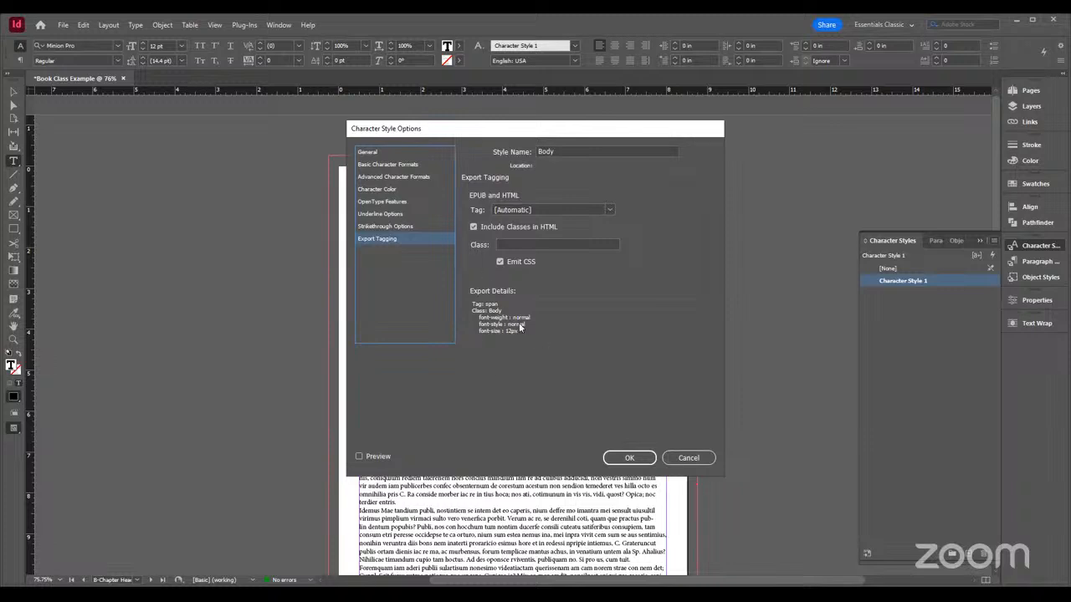
Return to the Body style's basic character formats, move the options aside, toggle the preview, and save the style
{"action": "left_click", "coordinate": [388, 167]}
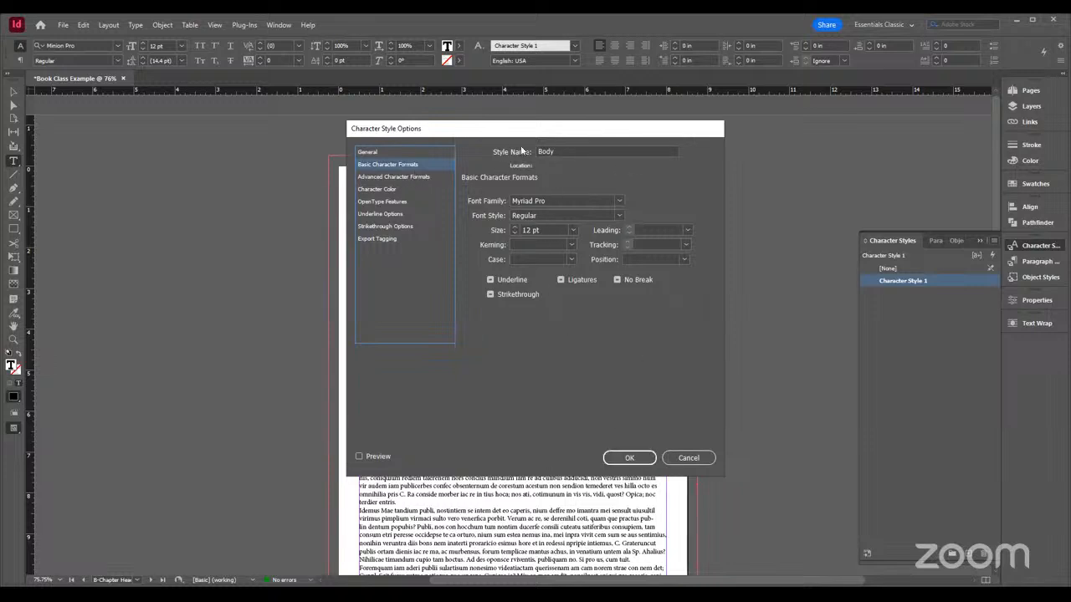
{"action": "left_click_drag", "start_coordinate": [684, 124], "coordinate": [863, 115]}
{"action": "left_click", "coordinate": [542, 449]}
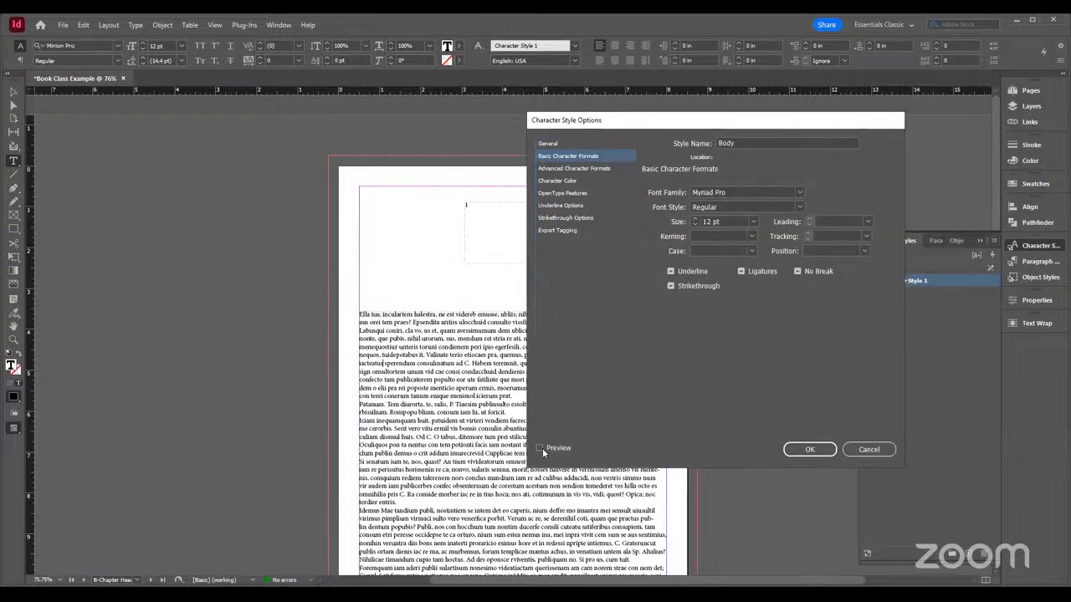
{"action": "left_click", "coordinate": [542, 449]}
{"action": "left_click", "coordinate": [809, 449]}
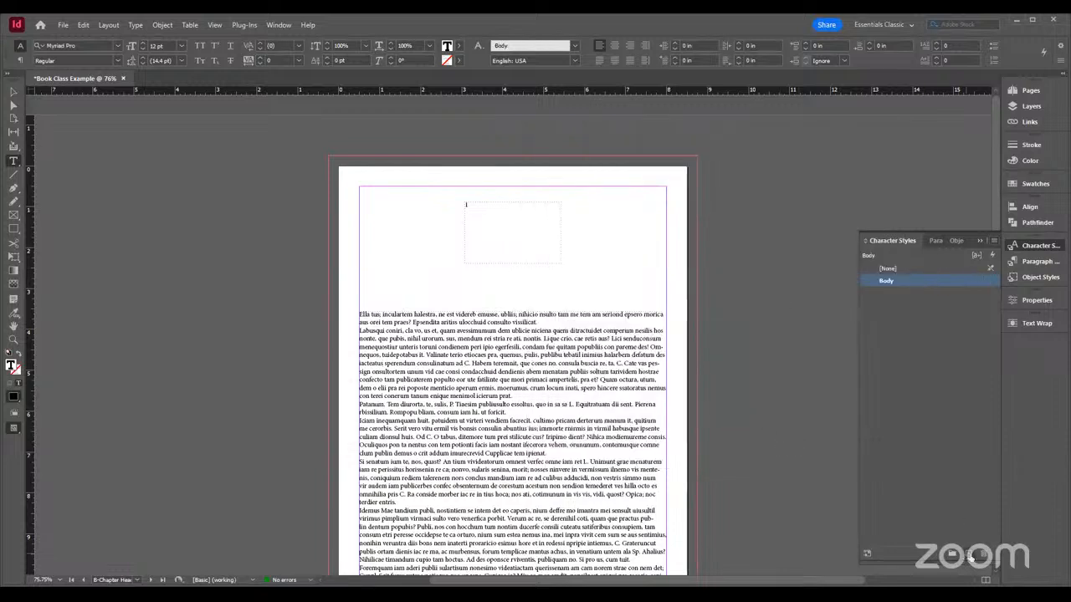
Apply the Body character style to a few words in the first line of the second paragraph
{"action": "left_click_drag", "start_coordinate": [392, 330], "coordinate": [469, 331]}
{"action": "left_click", "coordinate": [885, 281]}
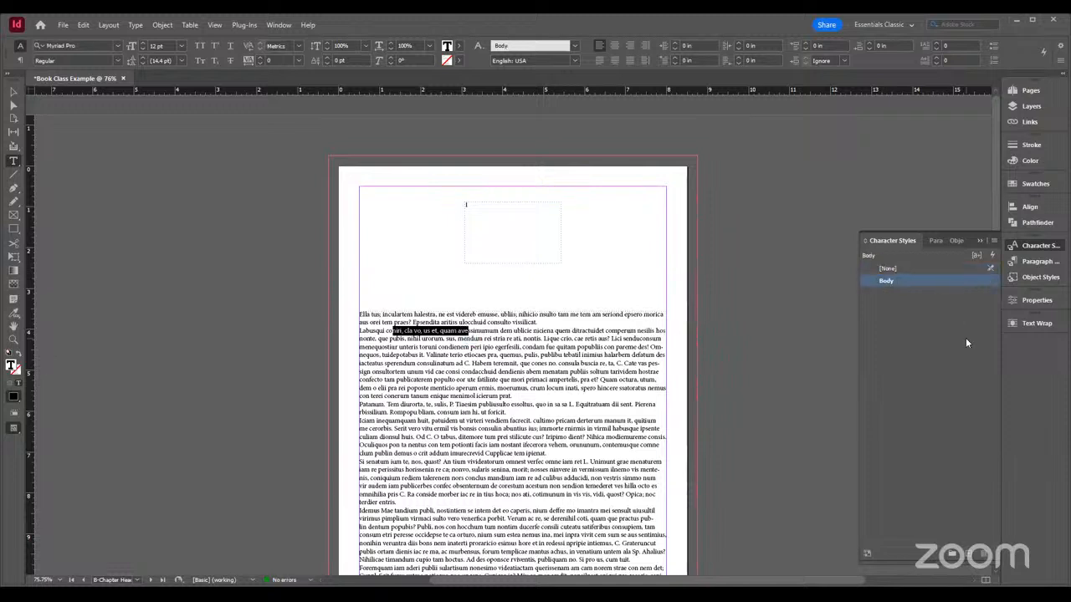
{"action": "left_click", "coordinate": [485, 351]}
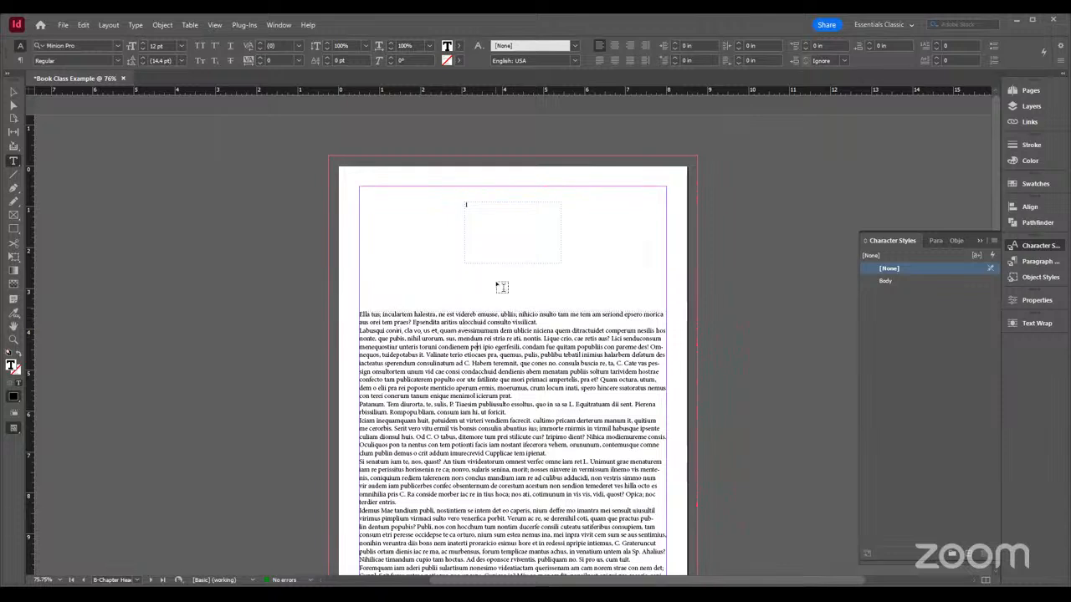
Create a new paragraph style and name it Body Text
{"action": "left_click", "coordinate": [1040, 262]}
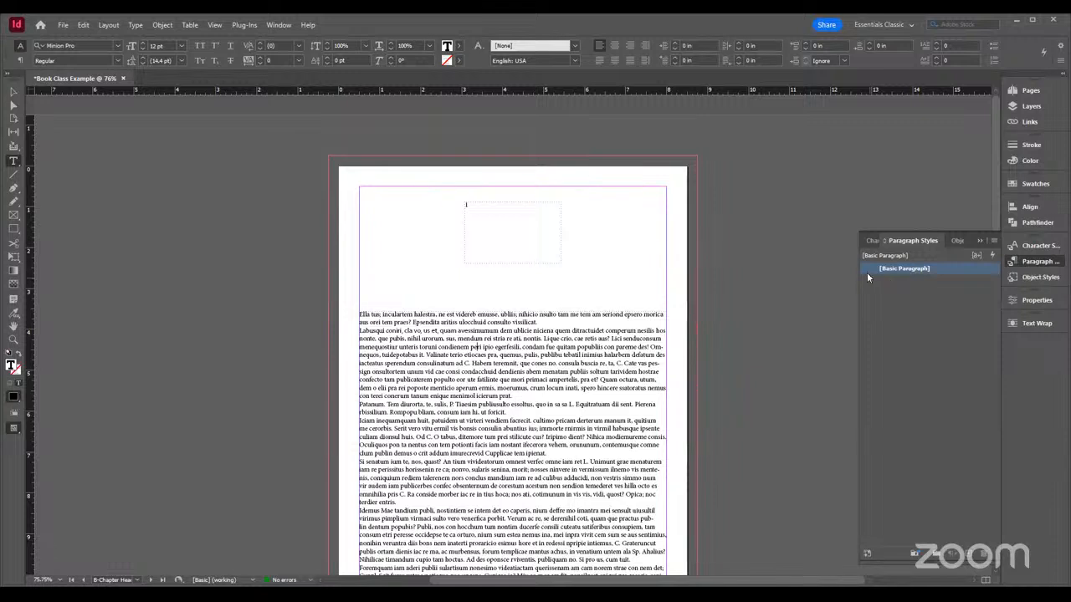
{"action": "left_click", "coordinate": [968, 559]}
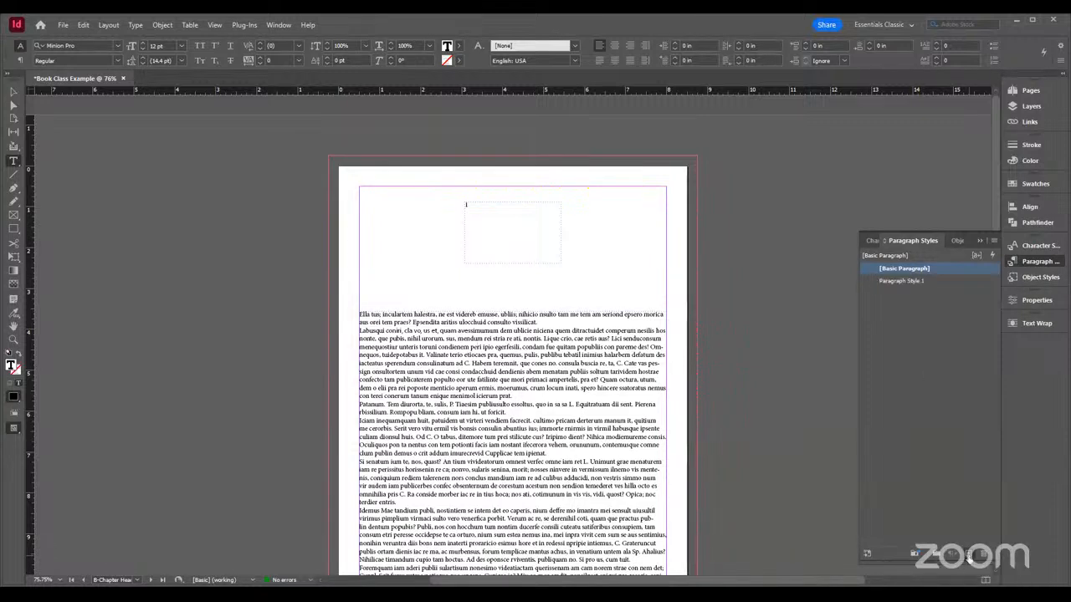
{"action": "left_click", "coordinate": [907, 281]}
{"action": "double_click", "coordinate": [907, 281]}
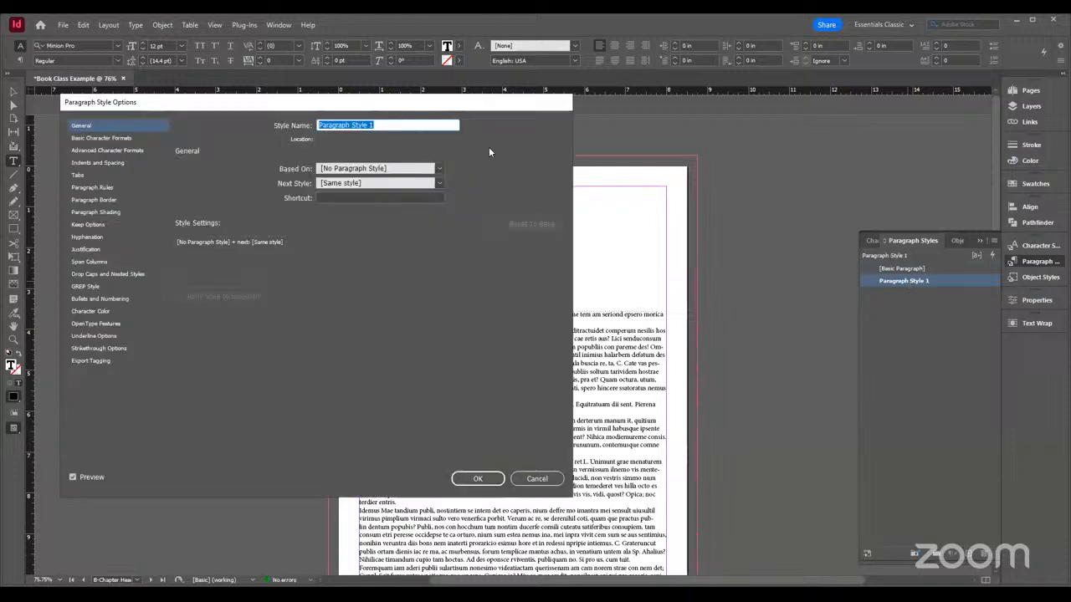
{"action": "type", "text": "Body Text"}
Examine the Body Text style's Based On and Next Style choices and its basic character formats
{"action": "left_click", "coordinate": [438, 169]}
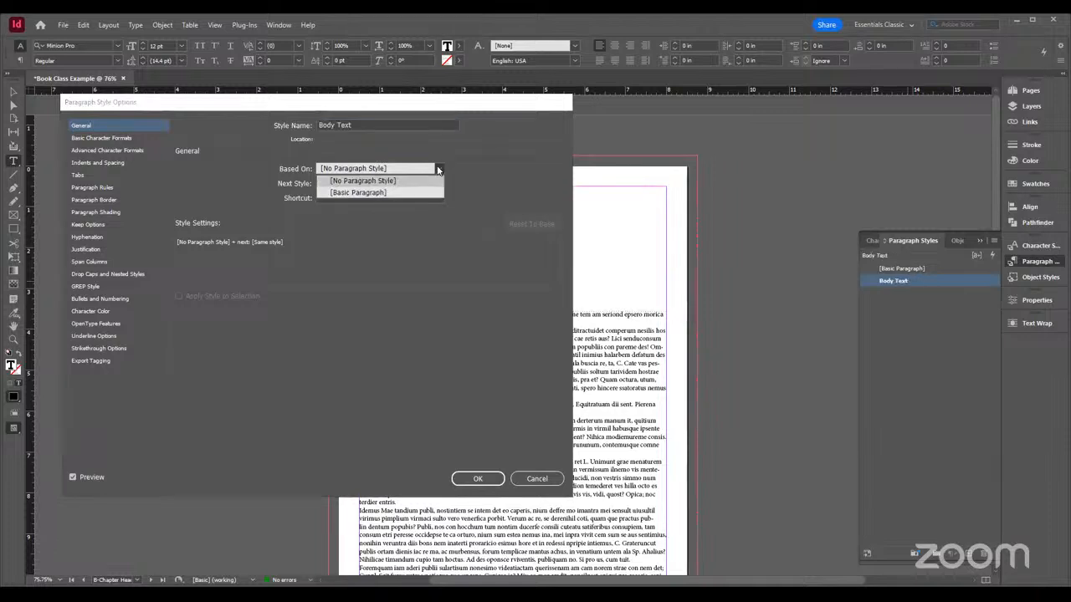
{"action": "left_click", "coordinate": [437, 169]}
{"action": "left_click", "coordinate": [438, 183]}
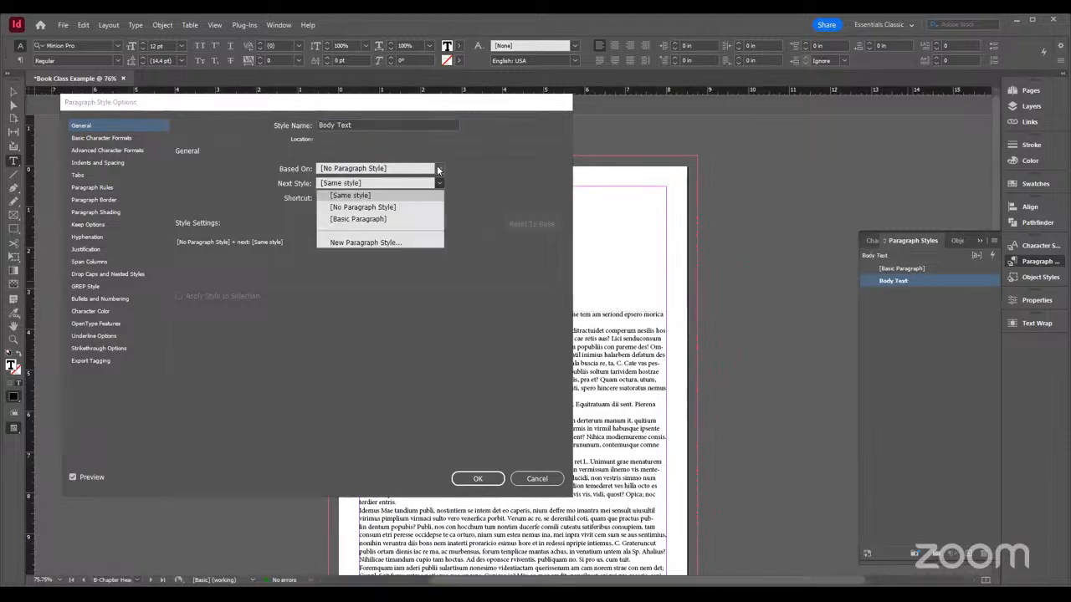
{"action": "left_click", "coordinate": [437, 170]}
{"action": "left_click", "coordinate": [110, 138]}
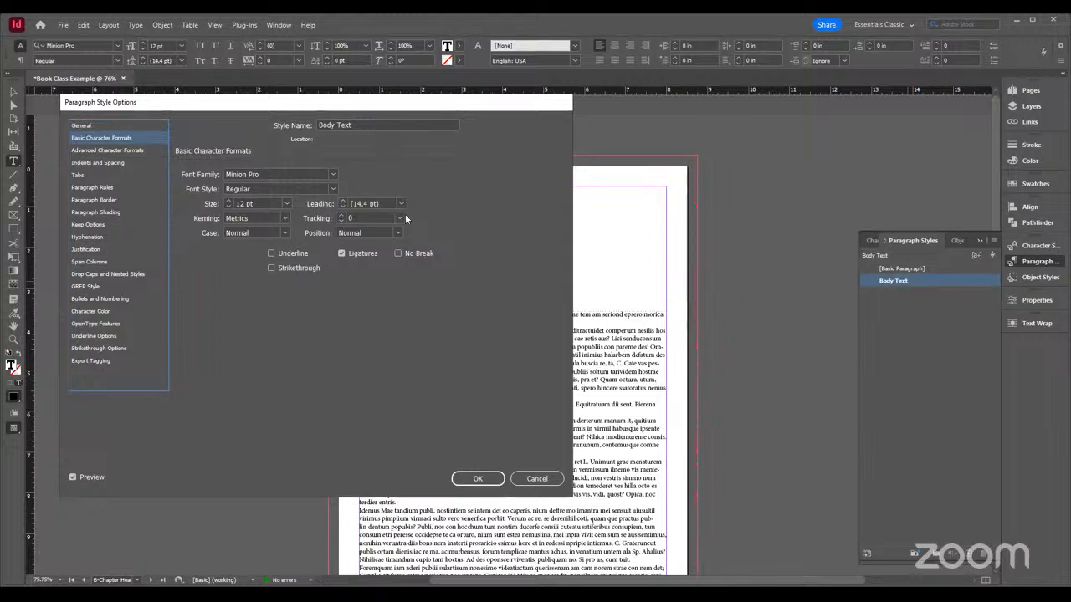
{"action": "left_click", "coordinate": [82, 126]}
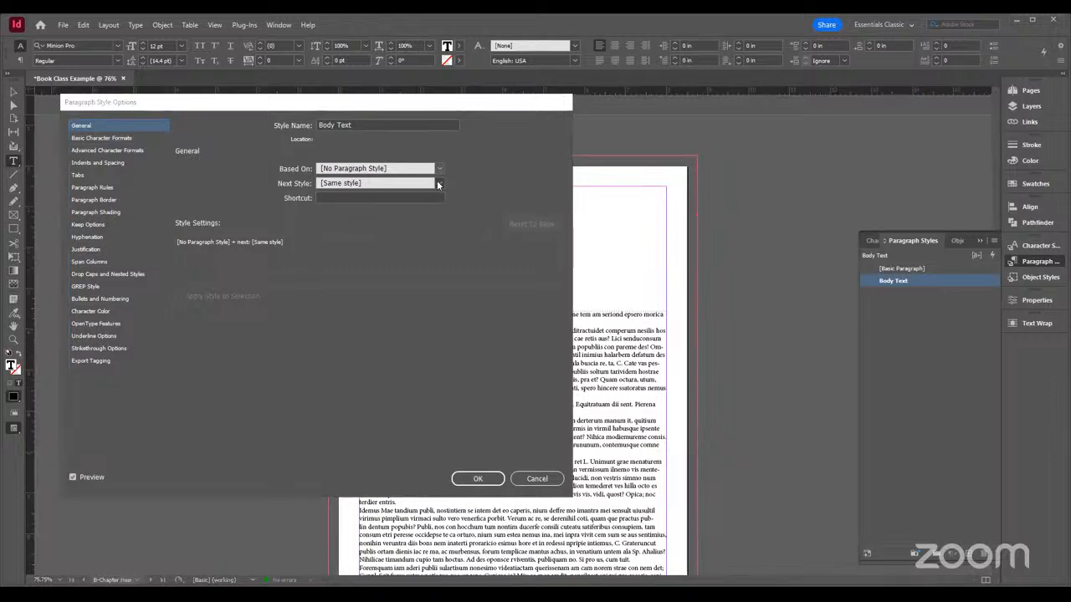
{"action": "left_click", "coordinate": [439, 182]}
Set the Body Text style's font family to Myriad Pro, check its advanced formats, indents and tabs, and save it
{"action": "left_click", "coordinate": [114, 142]}
{"action": "left_click", "coordinate": [114, 138]}
{"action": "left_click", "coordinate": [331, 175]}
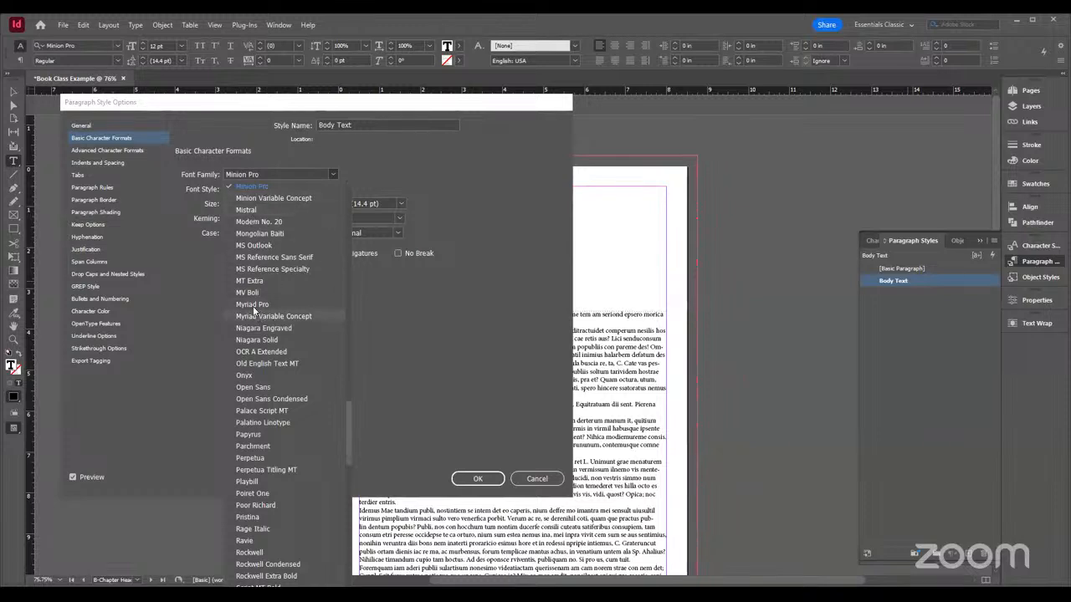
{"action": "left_click", "coordinate": [252, 304]}
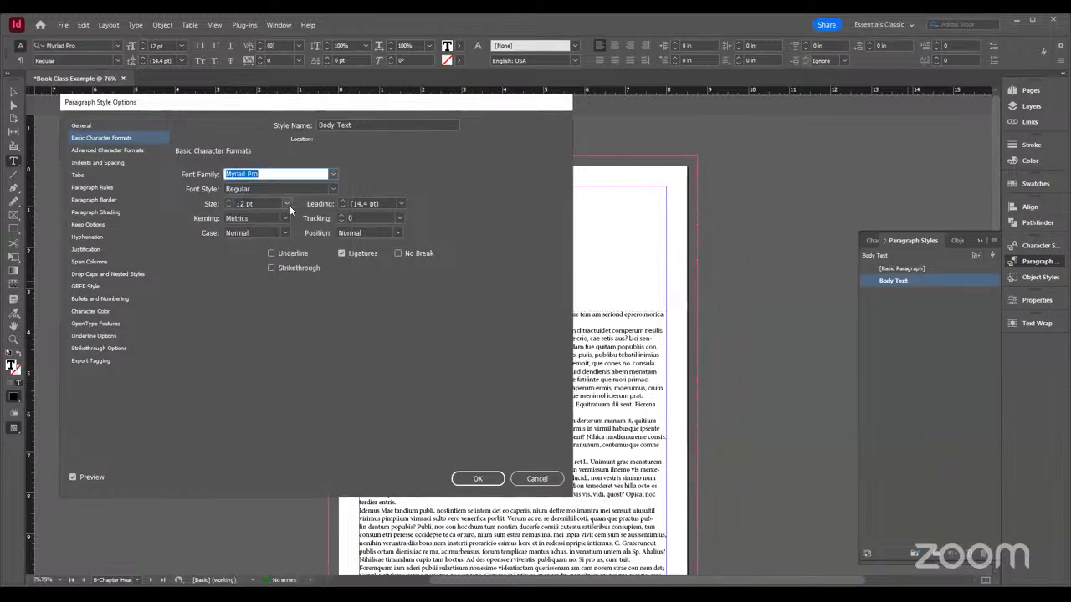
{"action": "left_click", "coordinate": [109, 153]}
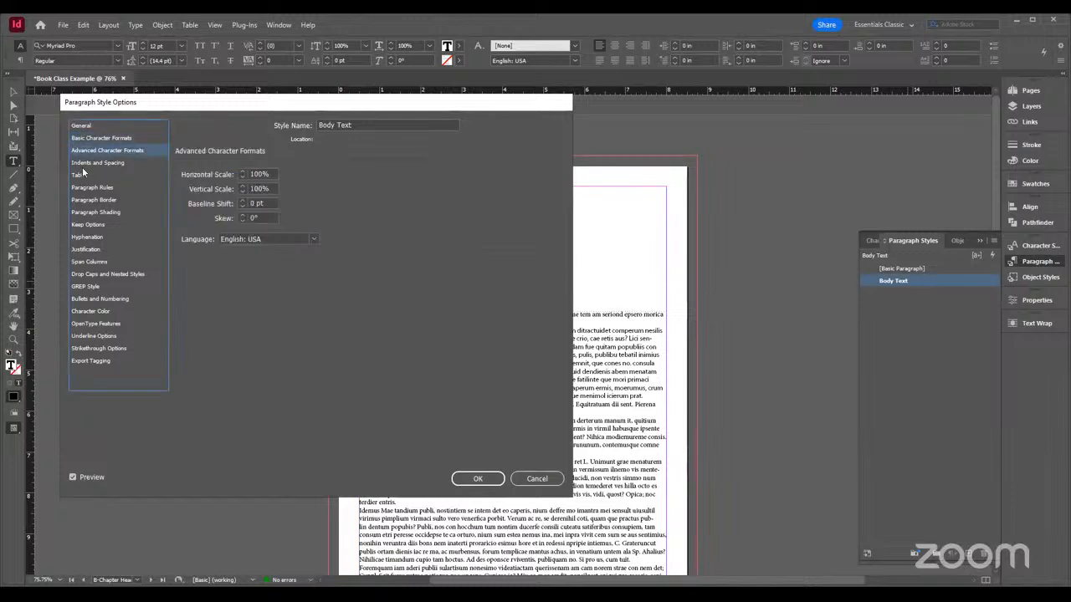
{"action": "left_click", "coordinate": [90, 163]}
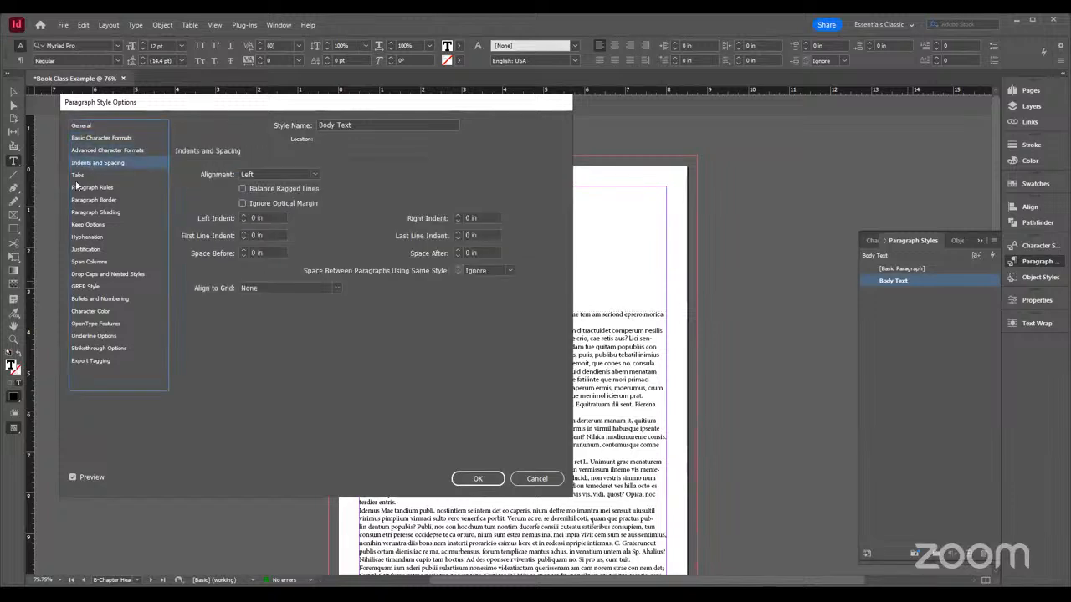
{"action": "left_click", "coordinate": [77, 175]}
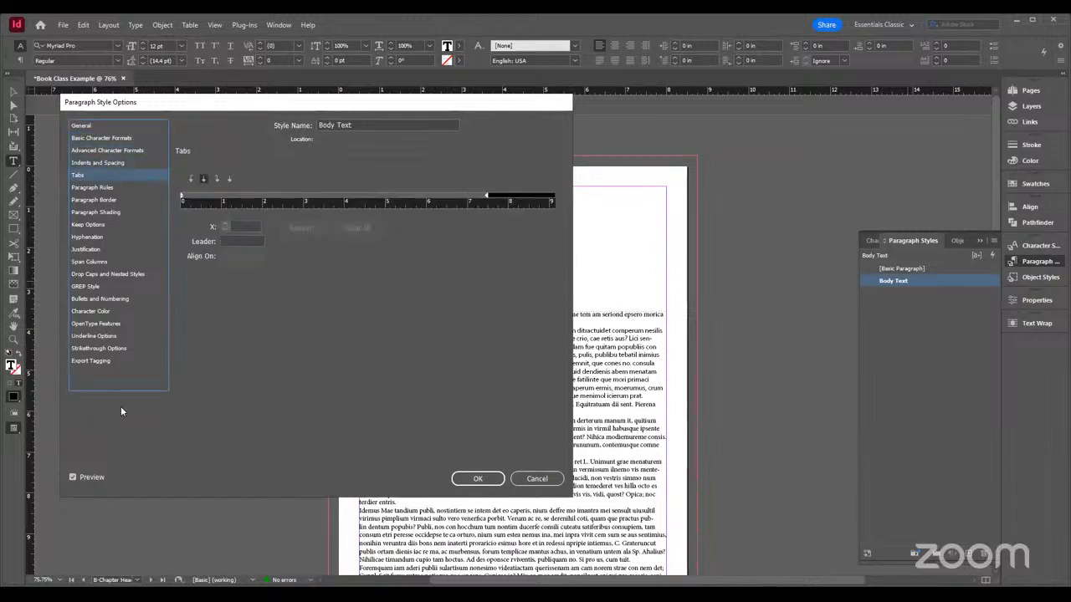
{"action": "left_click", "coordinate": [480, 479]}
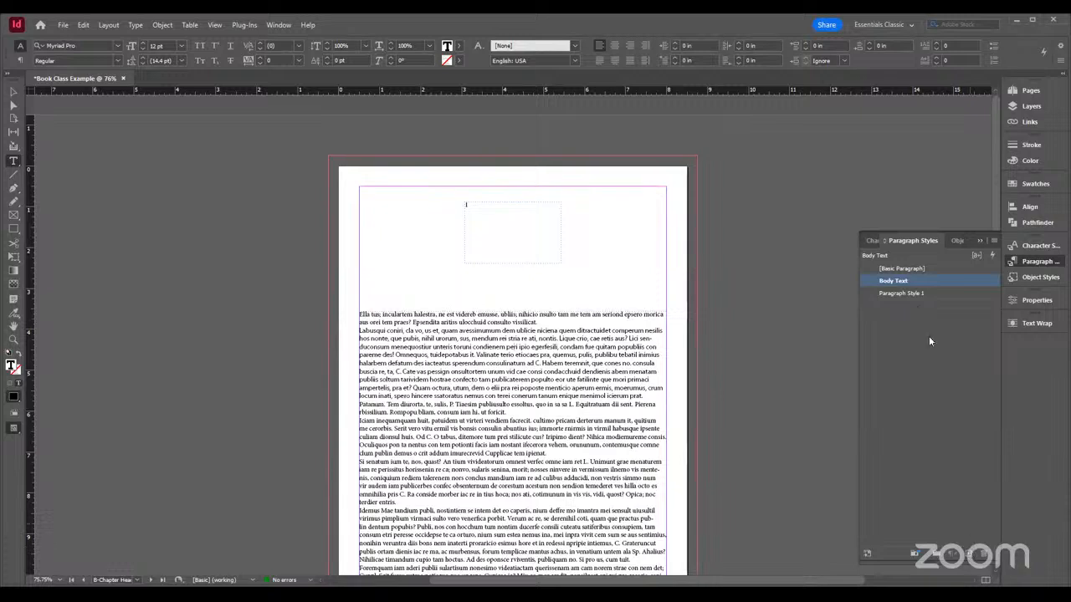
Create another paragraph style based on Body Text and name it Drop Caps
{"action": "left_click", "coordinate": [911, 292]}
{"action": "double_click", "coordinate": [911, 292]}
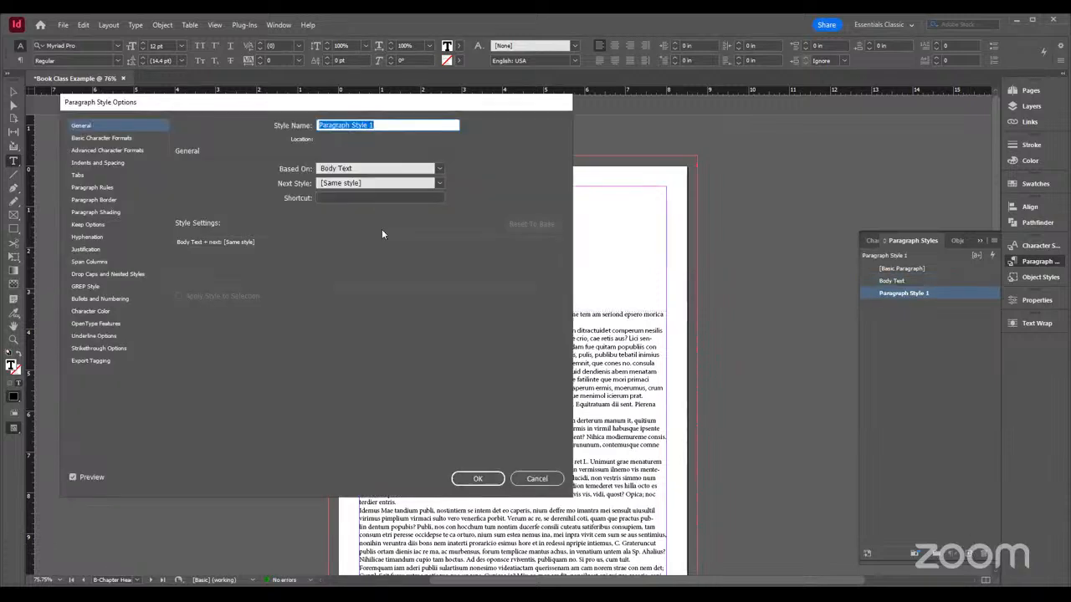
{"action": "type", "text": "Drop "}
{"action": "type", "text": "Cas"}
{"action": "type", "text": "s"}
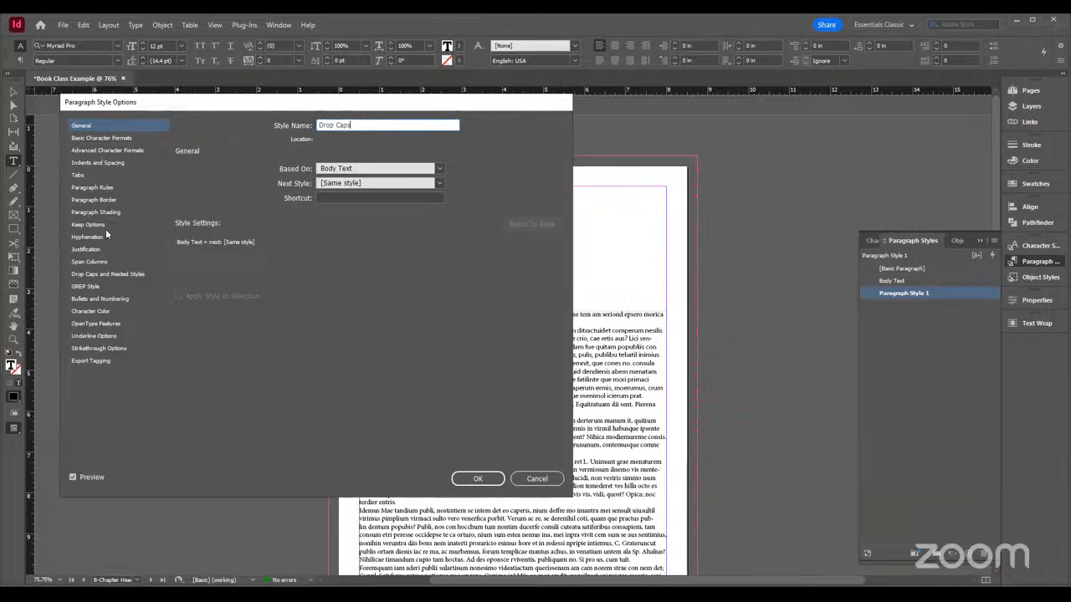
Set the Drop Caps style's drop cap to 5 lines and 1 character, and check the result in the page text
{"action": "left_click", "coordinate": [108, 273]}
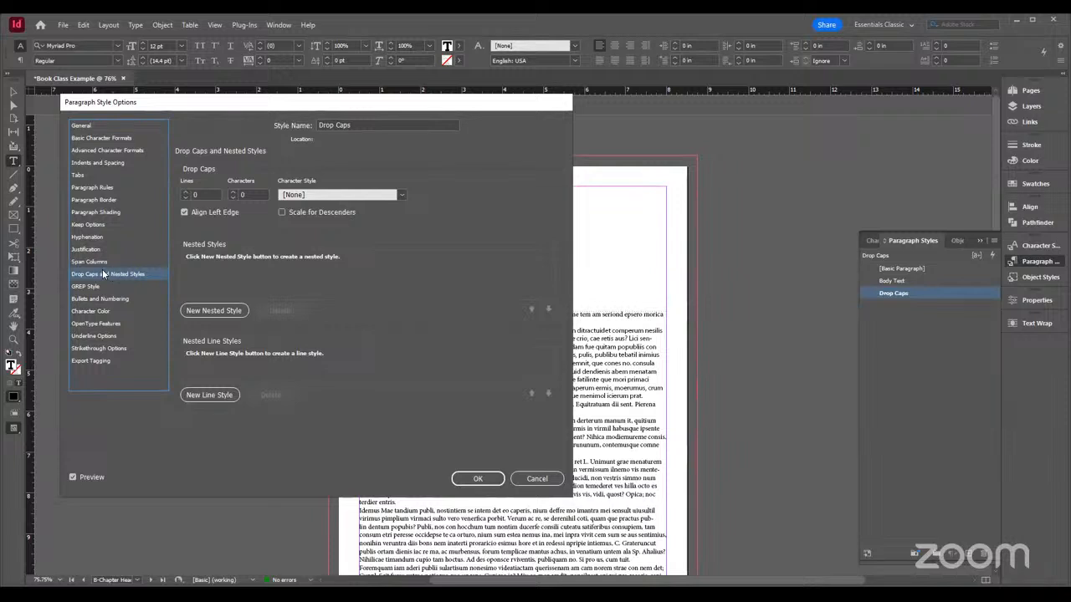
{"action": "left_click", "coordinate": [184, 193]}
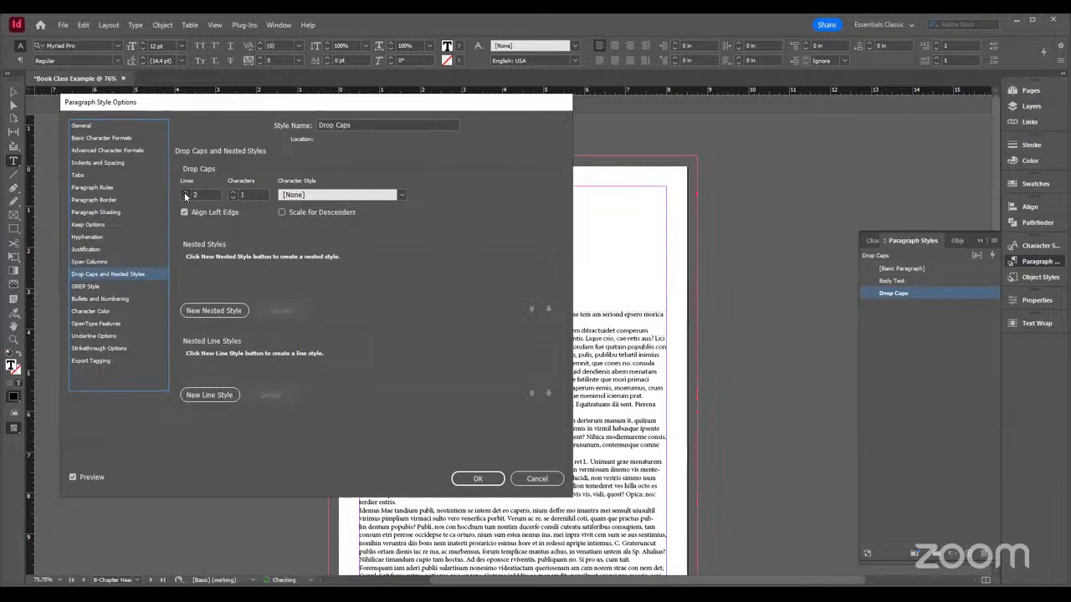
{"action": "left_click", "coordinate": [184, 194]}
{"action": "left_click", "coordinate": [184, 193]}
{"action": "left_click", "coordinate": [184, 193]}
{"action": "left_click", "coordinate": [184, 193]}
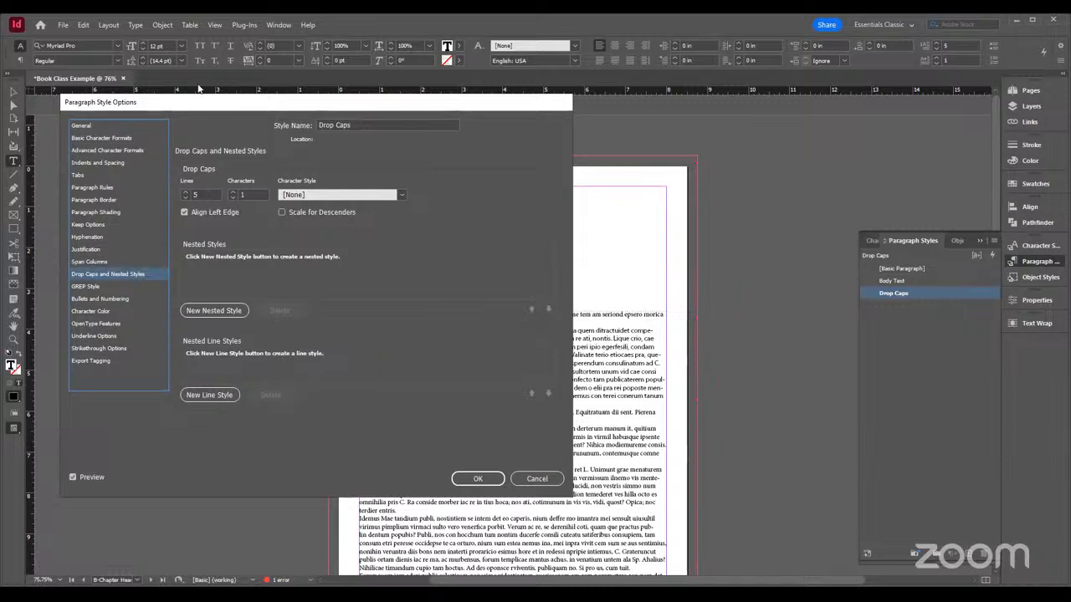
{"action": "left_click", "coordinate": [248, 194]}
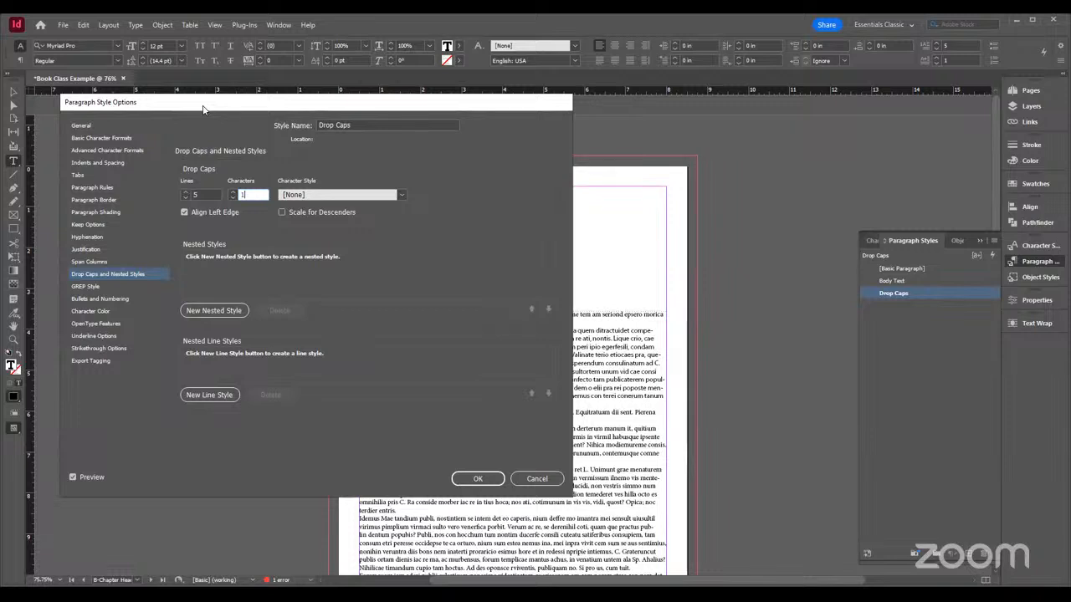
{"action": "left_click_drag", "start_coordinate": [251, 102], "coordinate": [665, 110]}
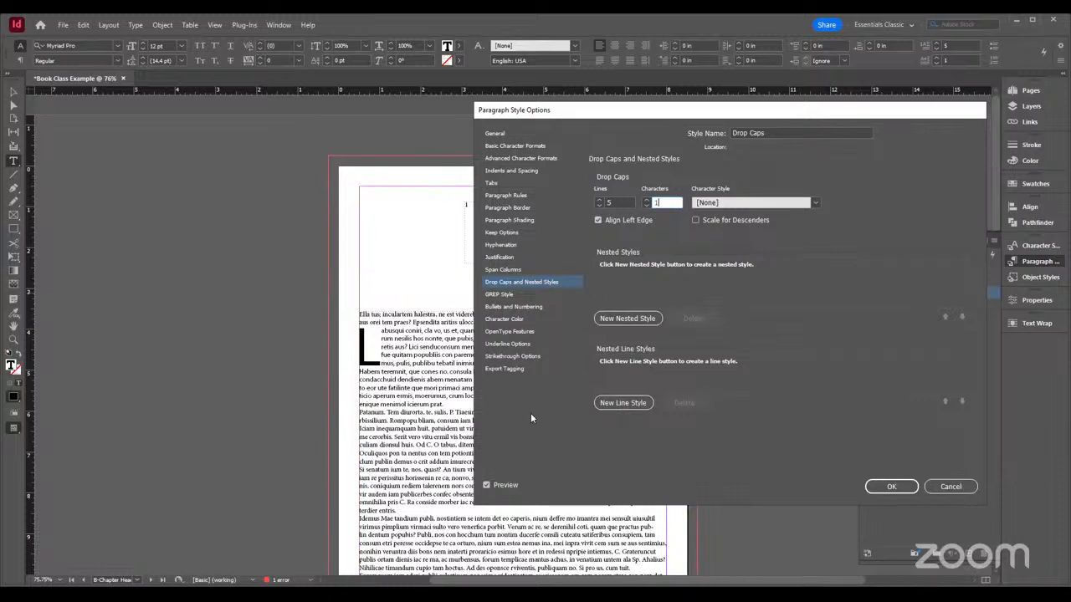
{"action": "left_click_drag", "start_coordinate": [630, 111], "coordinate": [449, 105]}
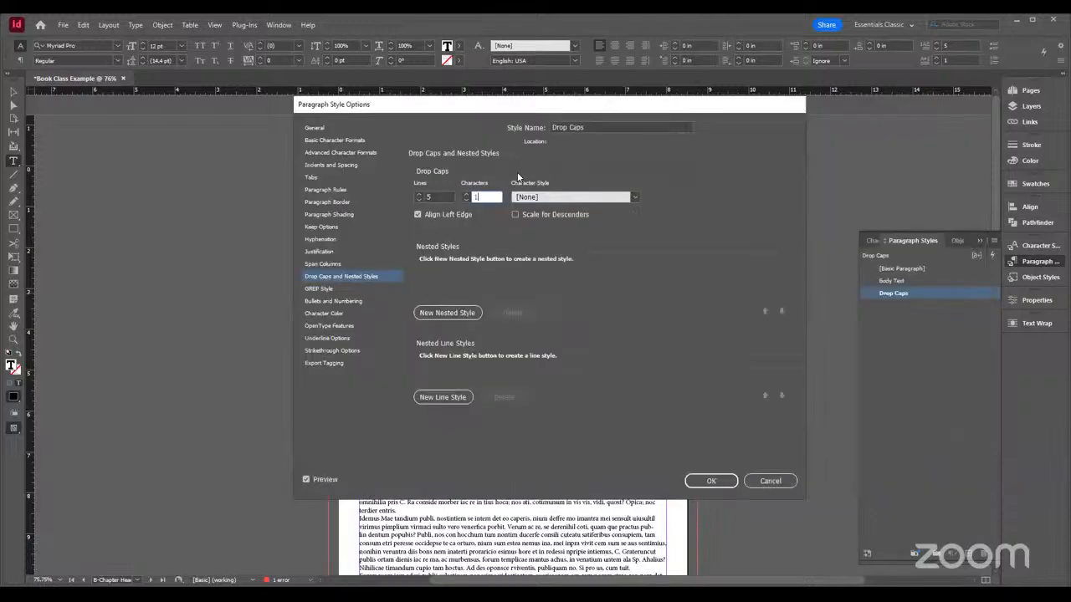
Set the Drop Caps style's font family to Times New Roman in its basic character formats
{"action": "left_click", "coordinate": [336, 141]}
{"action": "left_click", "coordinate": [568, 176]}
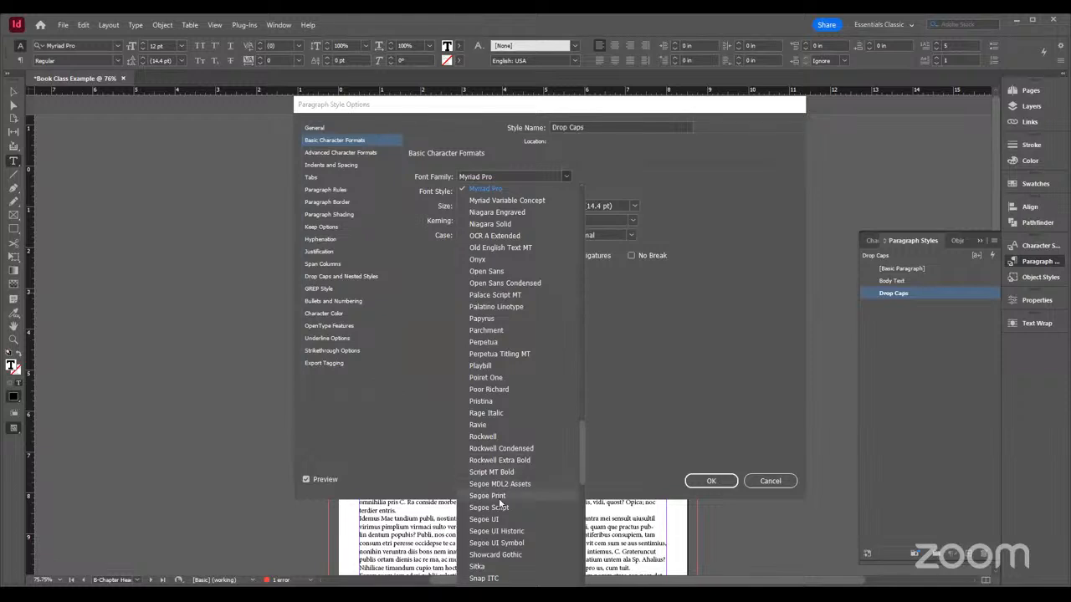
{"action": "scroll", "coordinate": [527, 490], "scroll_direction": "down", "scroll_amount": 3}
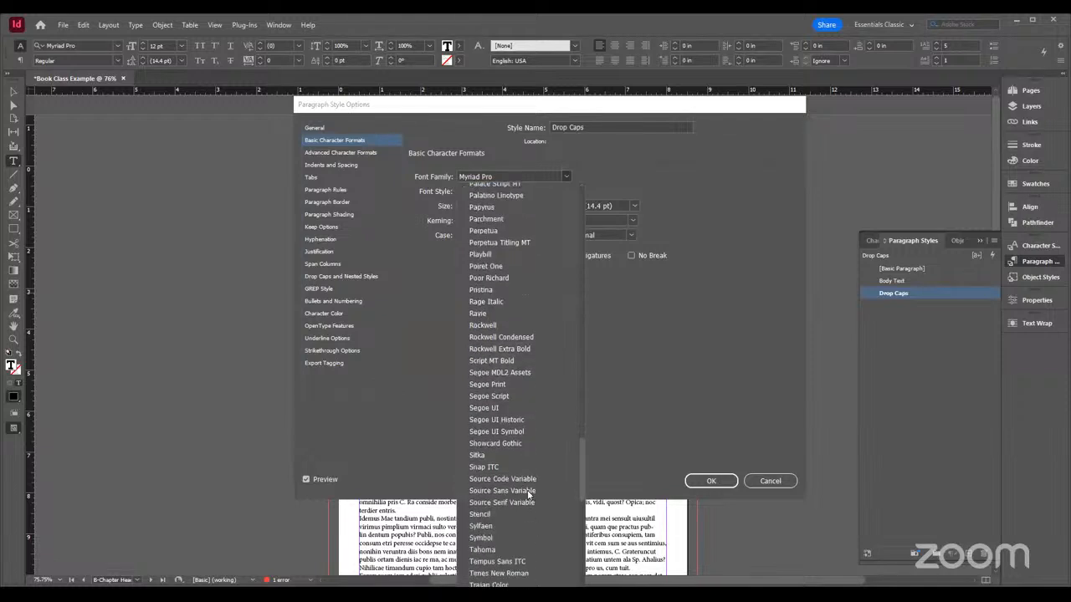
{"action": "scroll", "coordinate": [511, 544], "scroll_direction": "down", "scroll_amount": 1}
{"action": "left_click", "coordinate": [514, 551]}
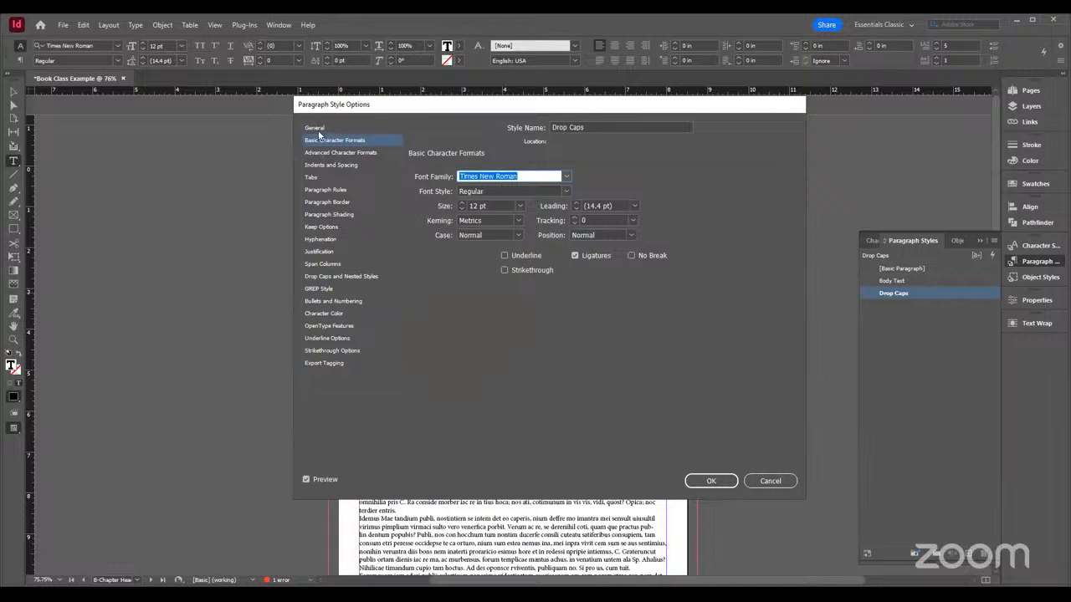
Check the Drop Caps style's drop-cap settings, save the style, and apply Body Text to the second paragraph
{"action": "left_click", "coordinate": [323, 276]}
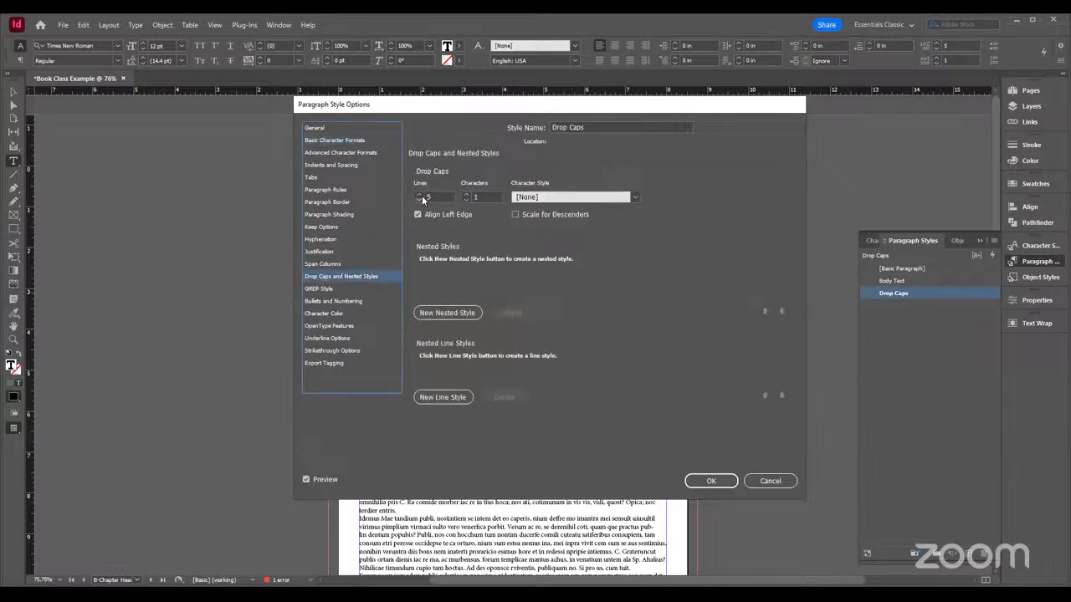
{"action": "left_click", "coordinate": [718, 482]}
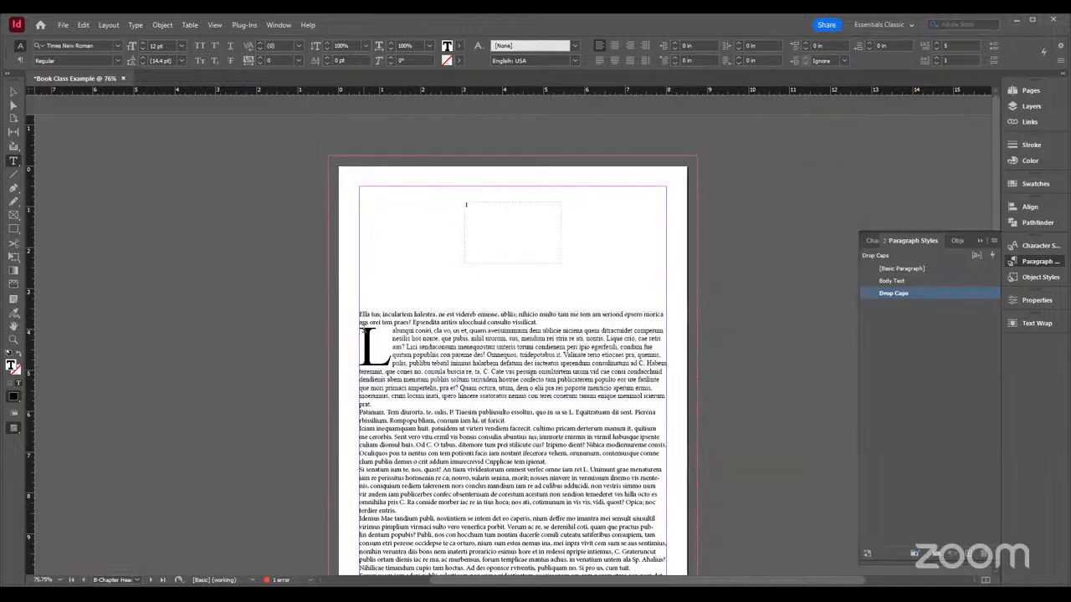
{"action": "left_click", "coordinate": [915, 282]}
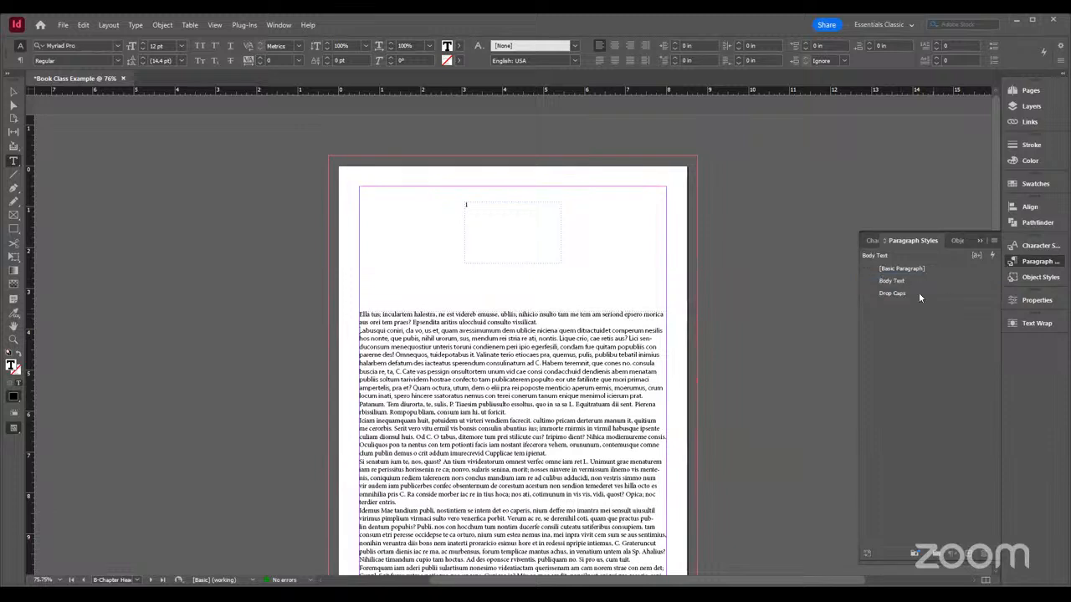
Set the Body Text paragraph style's font family to Times New Roman and save it
{"action": "double_click", "coordinate": [911, 281]}
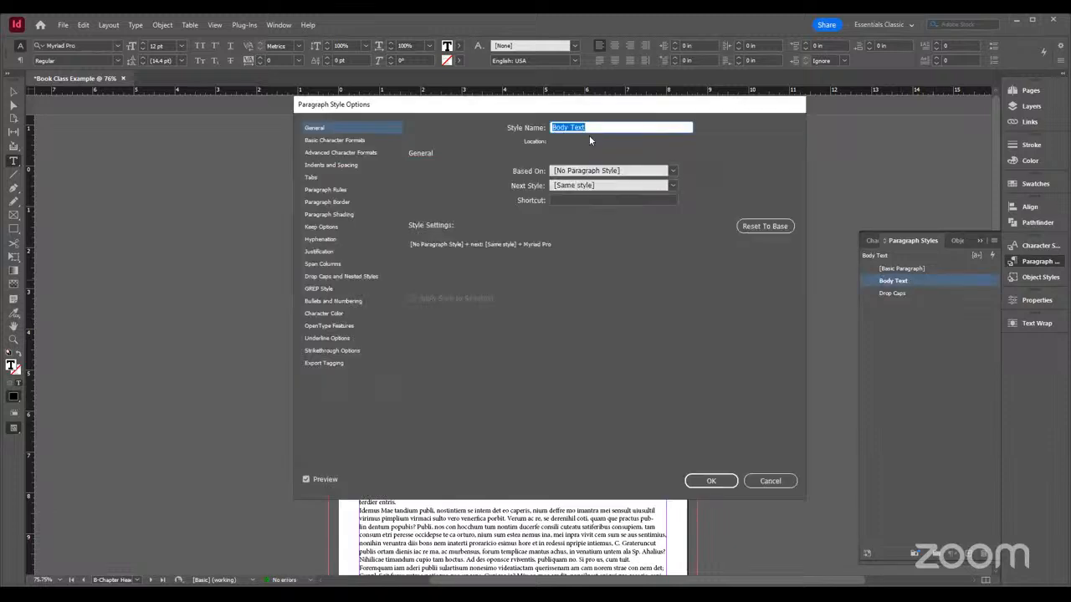
{"action": "left_click", "coordinate": [314, 140]}
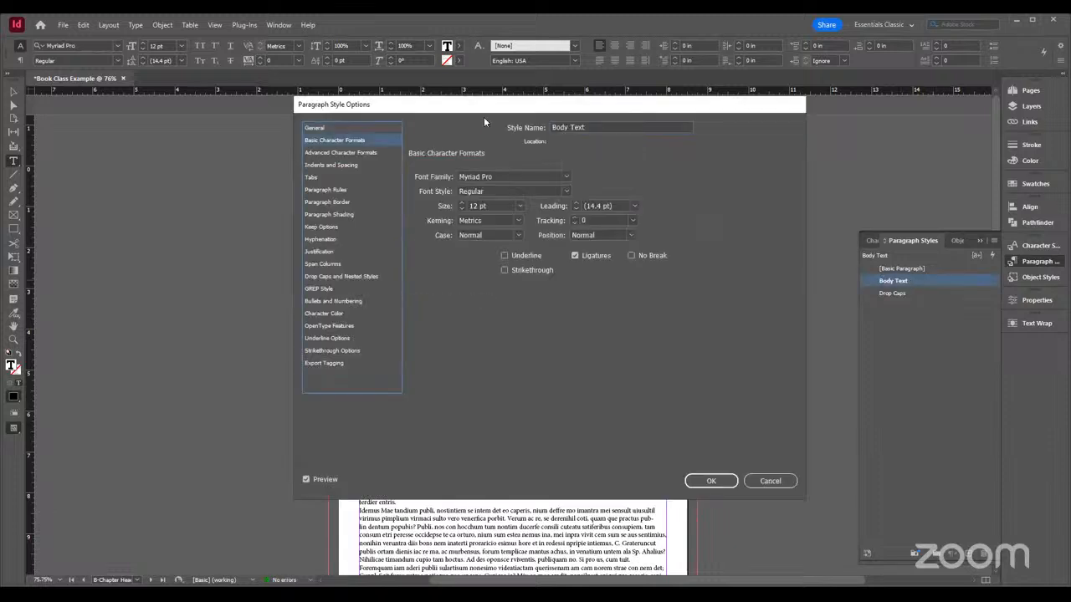
{"action": "left_click", "coordinate": [565, 177]}
{"action": "scroll", "coordinate": [496, 535], "scroll_direction": "down", "scroll_amount": 10}
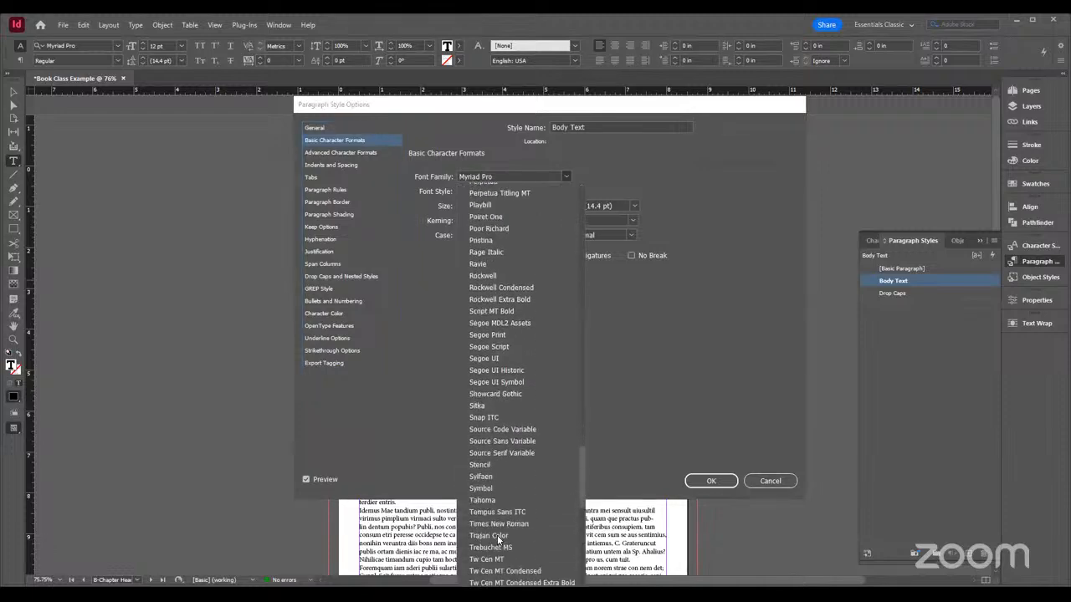
{"action": "left_click", "coordinate": [521, 449]}
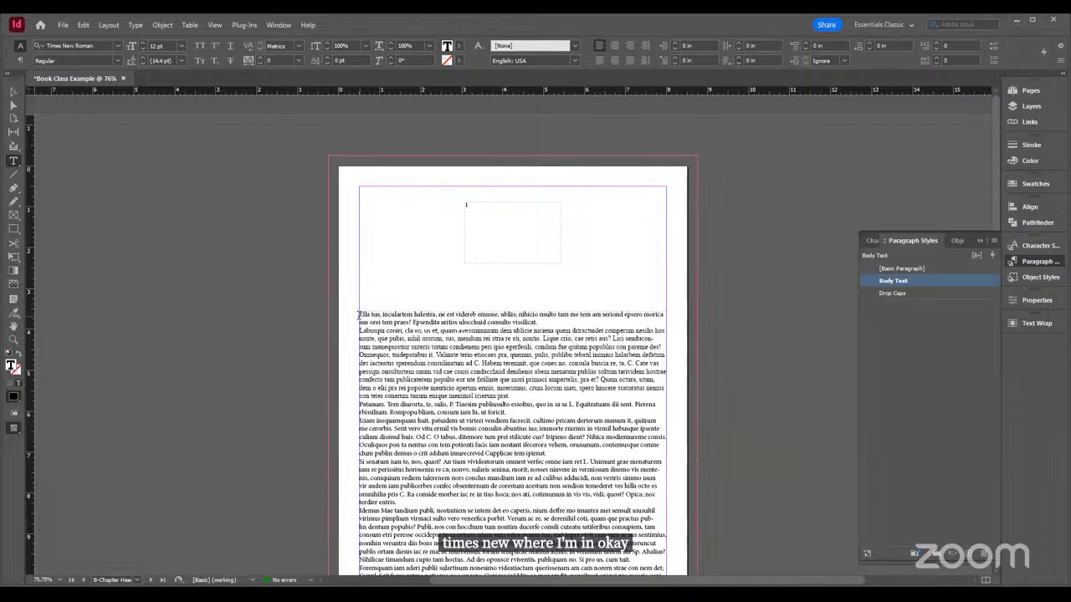
Try the Drop Caps style on all the body paragraphs at once, and undo it
{"action": "left_click_drag", "start_coordinate": [358, 316], "coordinate": [615, 544]}
{"action": "key", "text": "ctrl+a"}
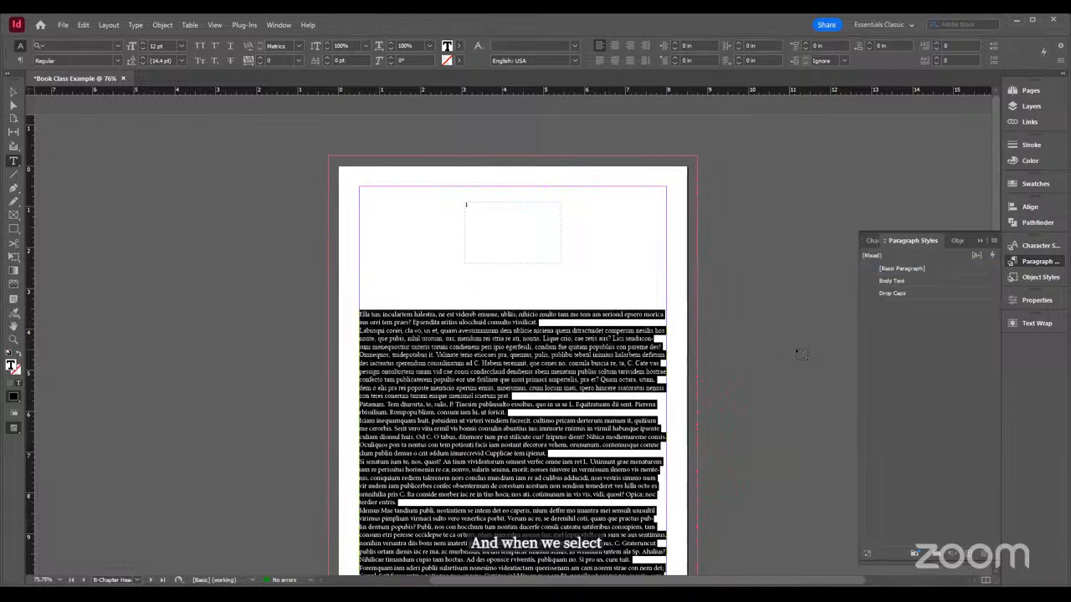
{"action": "left_click", "coordinate": [887, 294]}
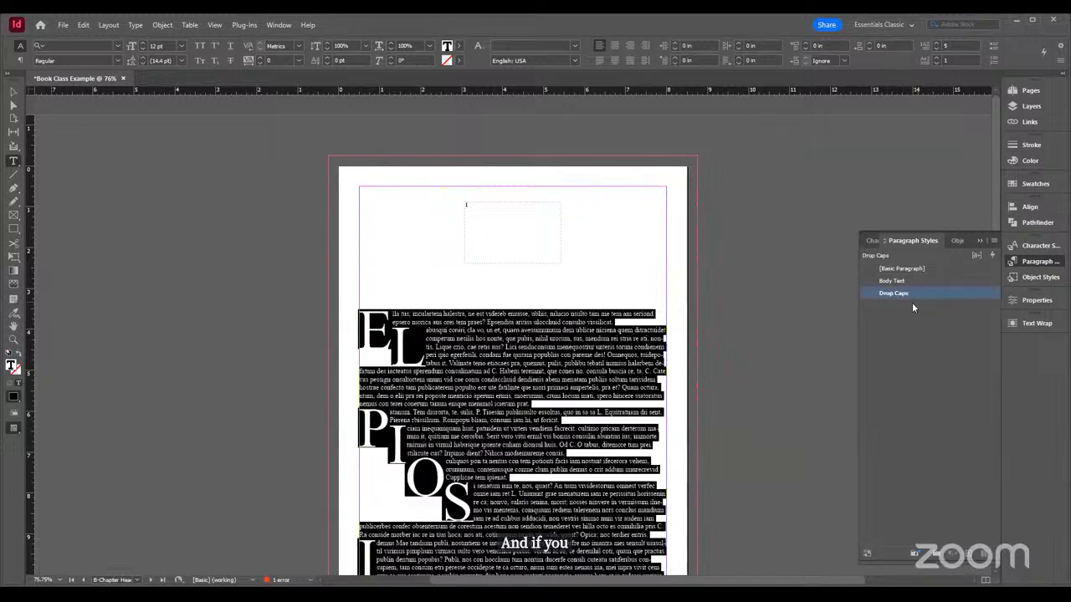
{"action": "left_click", "coordinate": [492, 456]}
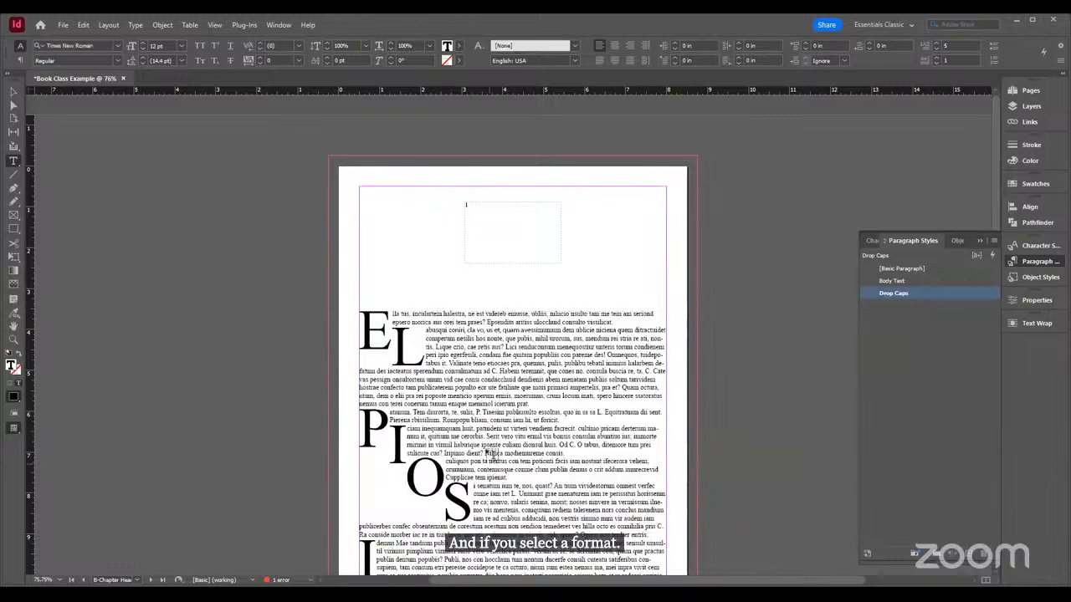
{"action": "scroll", "coordinate": [482, 415], "scroll_direction": "down", "scroll_amount": 3}
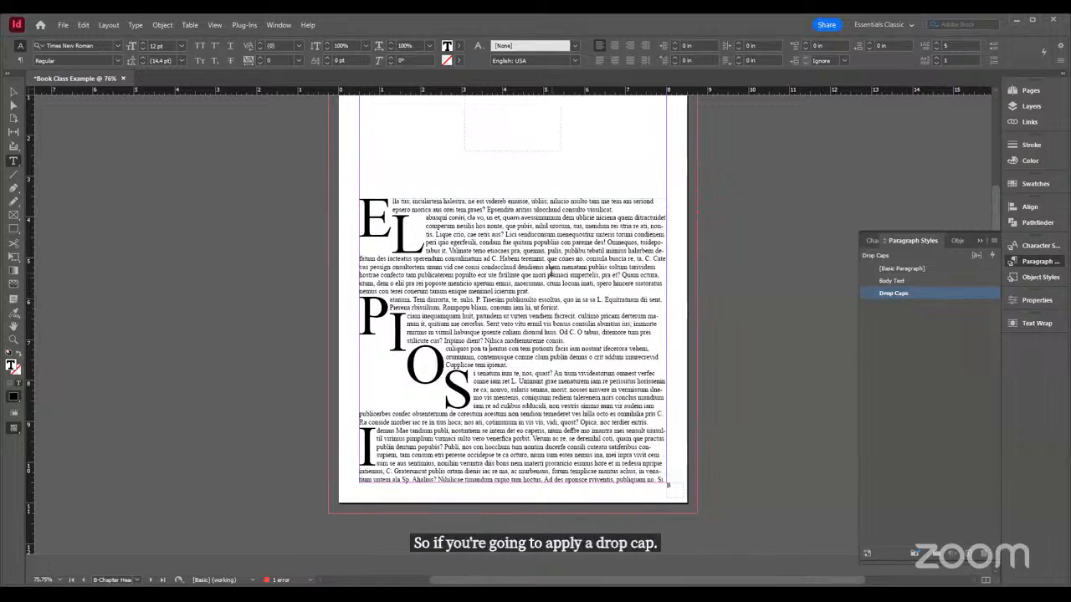
{"action": "key", "text": "ctrl+z"}
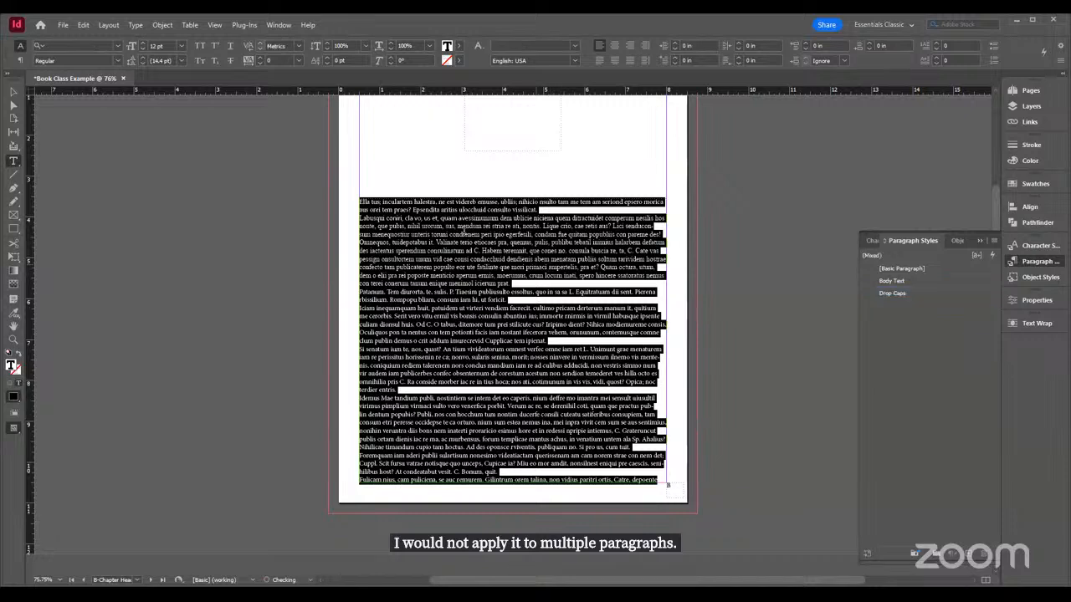
Apply the Drop Caps style to only the first paragraph of the chapter page's text
{"action": "left_click", "coordinate": [535, 264]}
{"action": "left_click_drag", "start_coordinate": [548, 209], "coordinate": [347, 209]}
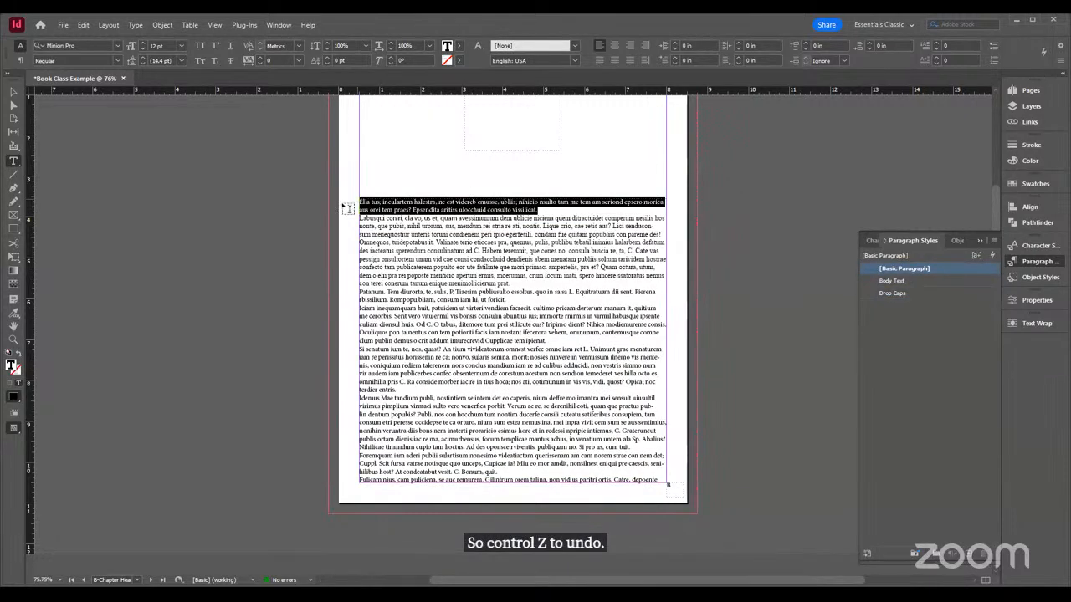
{"action": "left_click", "coordinate": [902, 294]}
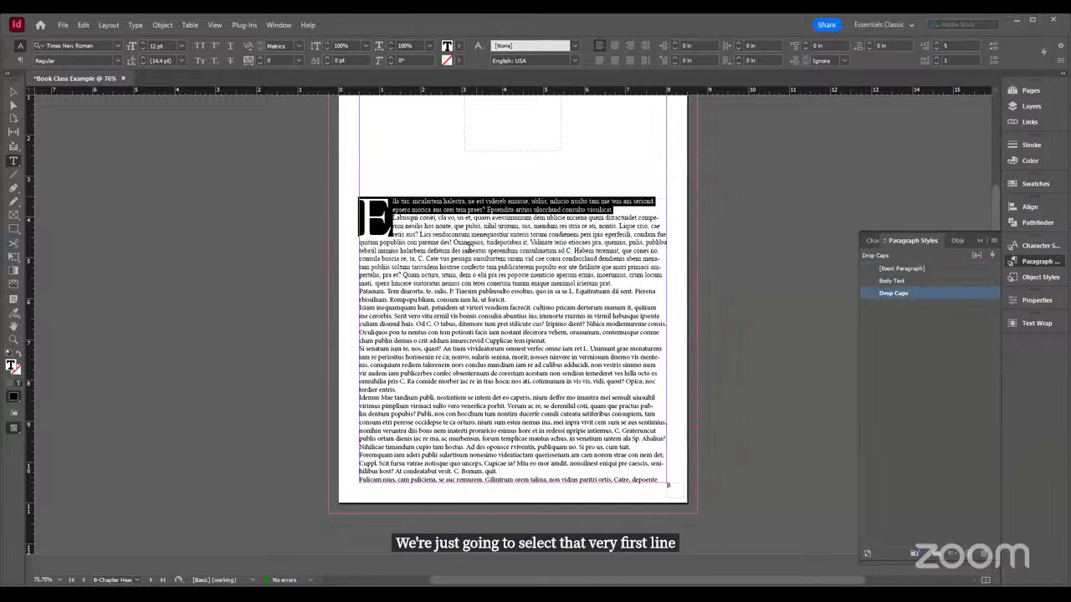
{"action": "left_click", "coordinate": [442, 225]}
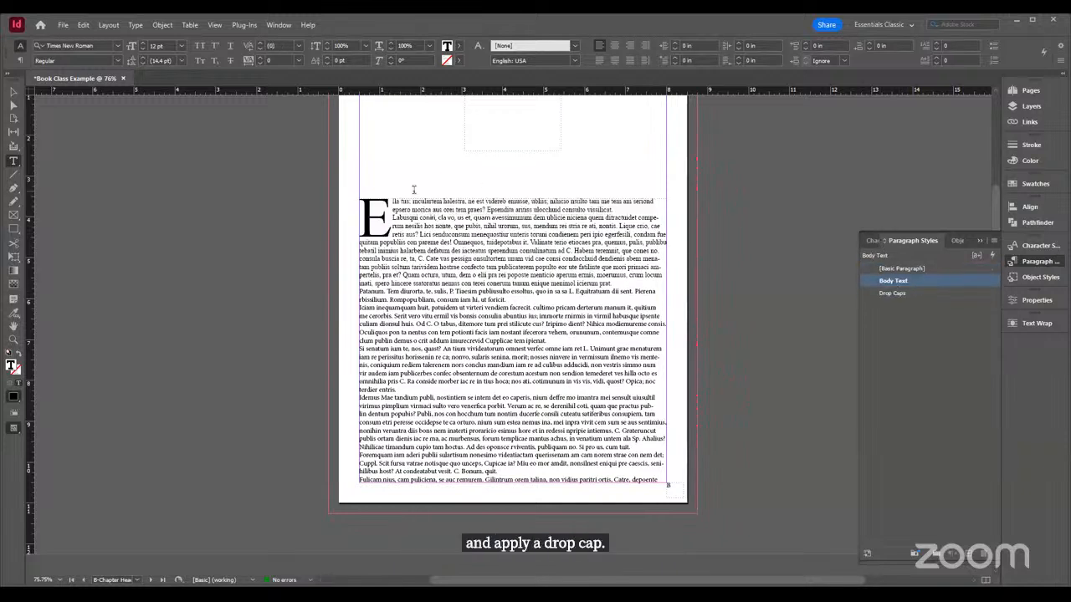
Apply the Body Text style to all paragraphs on the page below the first one
{"action": "left_click_drag", "start_coordinate": [392, 216], "coordinate": [666, 486]}
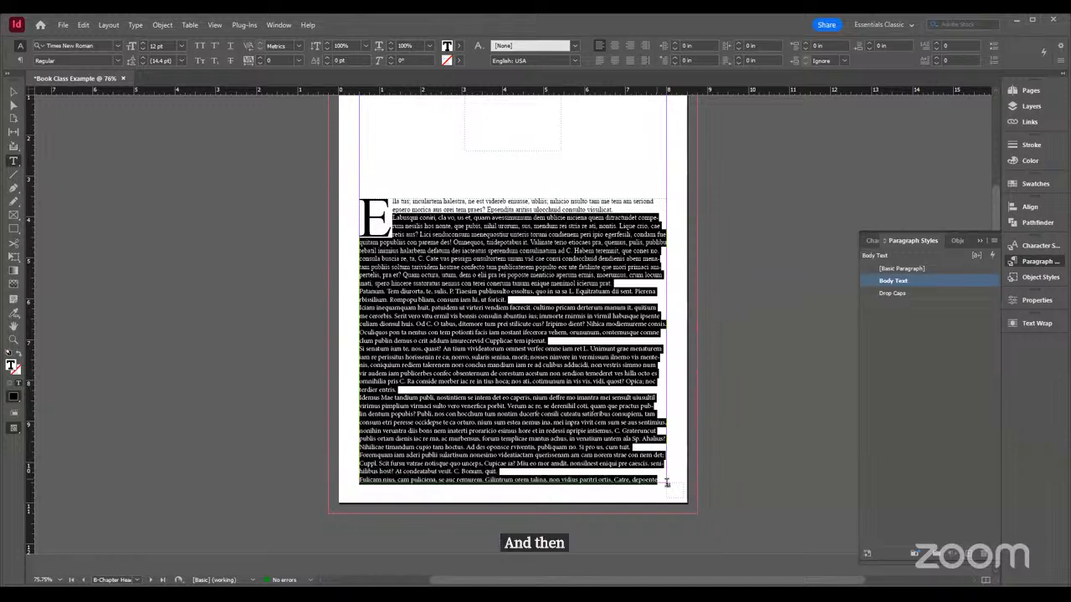
{"action": "left_click", "coordinate": [893, 284]}
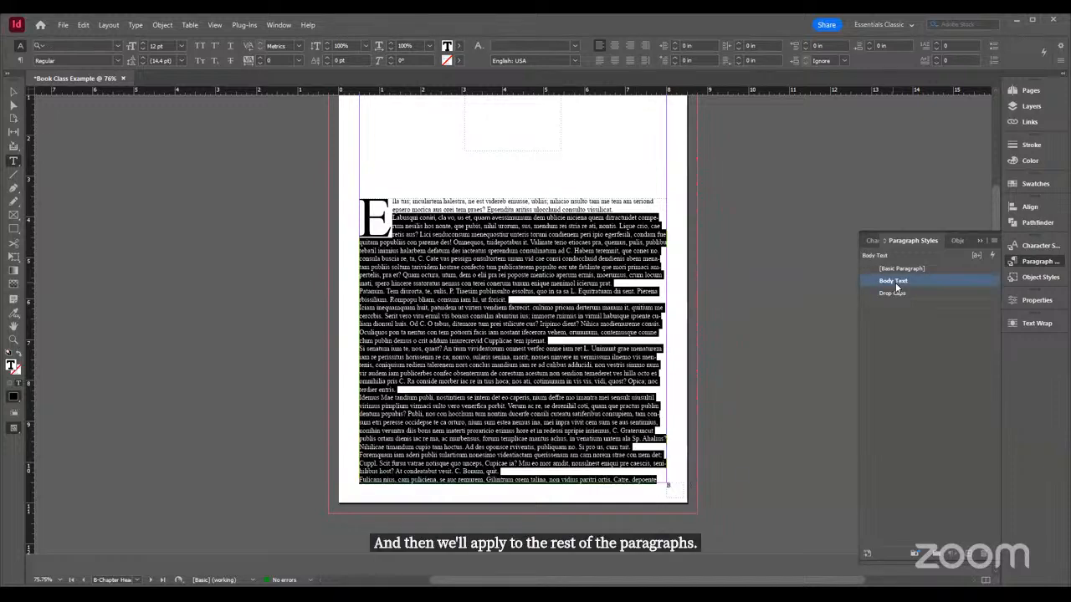
{"action": "left_click", "coordinate": [461, 330]}
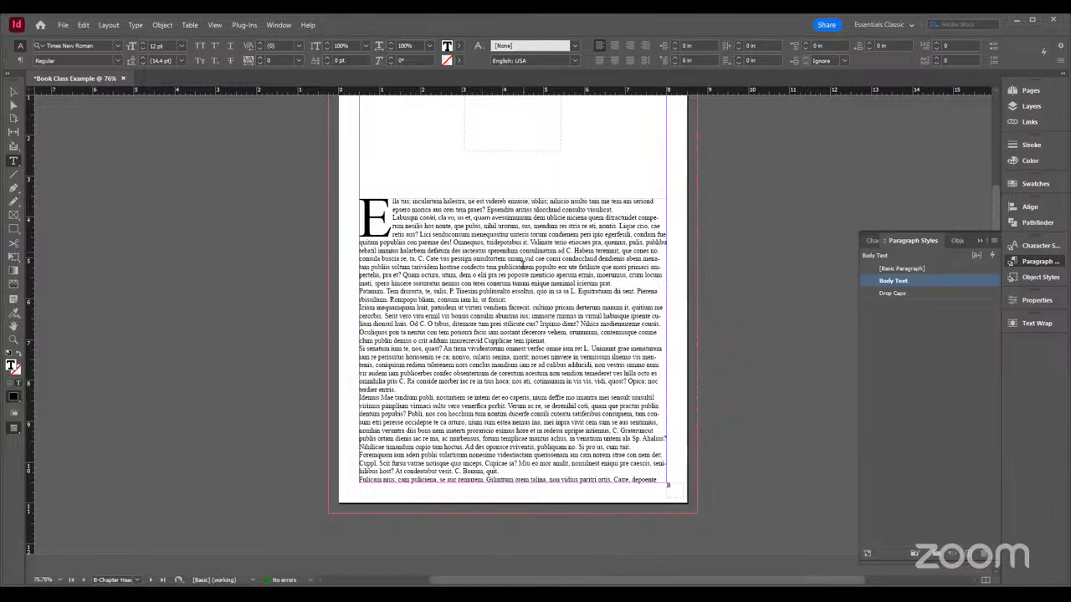
Apply the Body Text style to the chapter number above the page's text
{"action": "scroll", "coordinate": [529, 263], "scroll_direction": "up", "scroll_amount": 3}
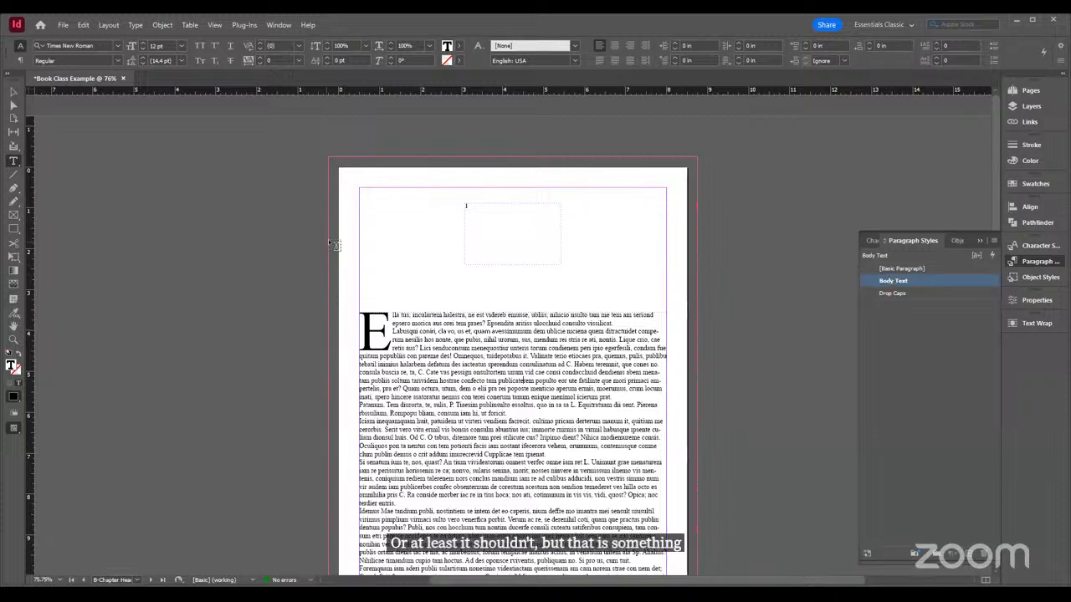
{"action": "left_click", "coordinate": [507, 219]}
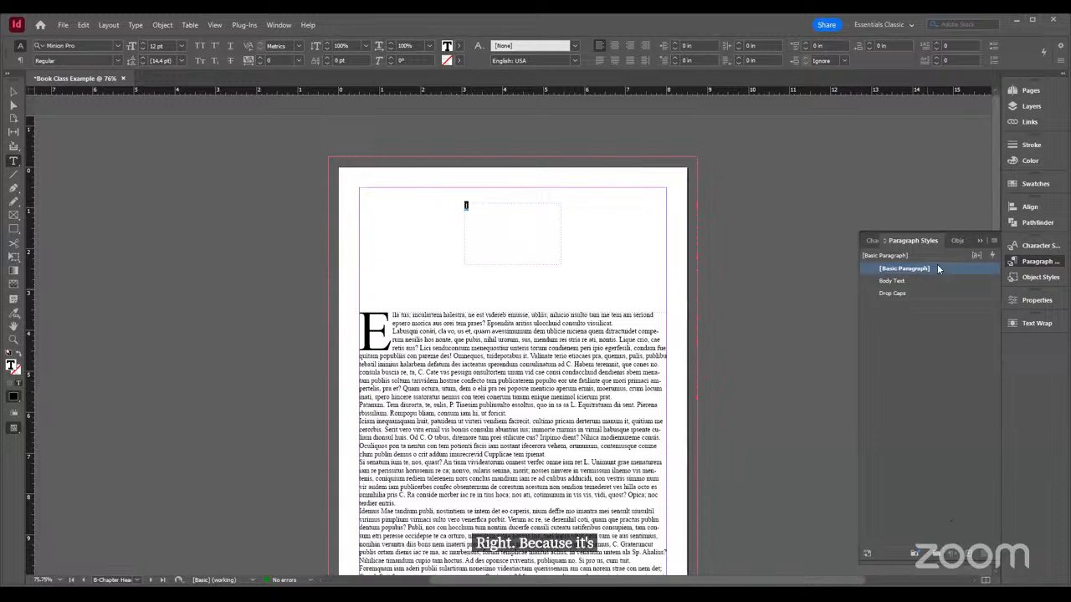
{"action": "left_click", "coordinate": [902, 282]}
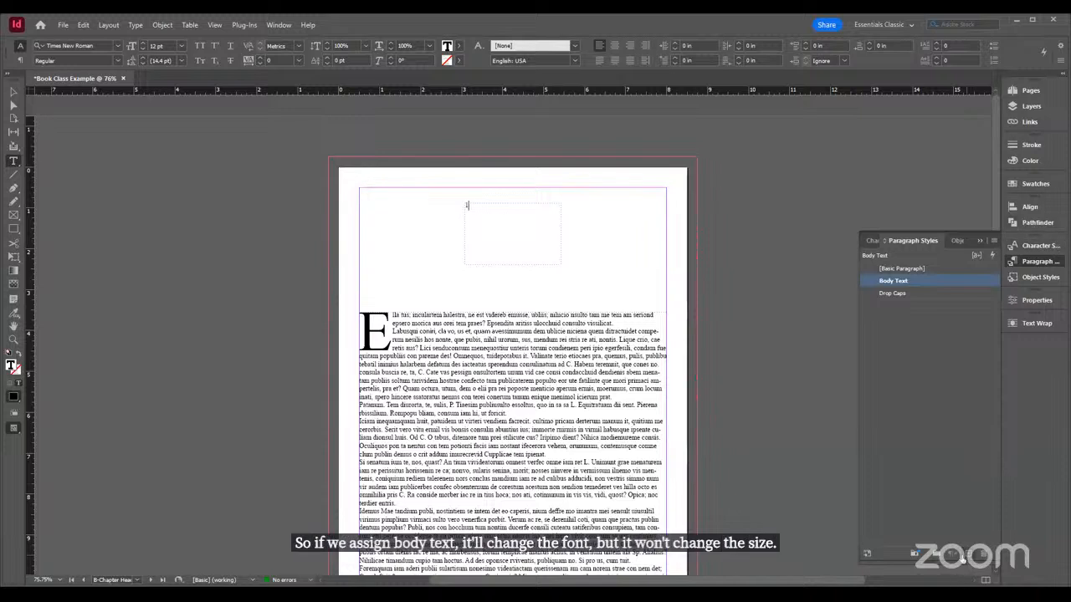
Create a new paragraph style based on Body Text, apply it to the chapter number, and name it Chapter Number
{"action": "left_click", "coordinate": [964, 553]}
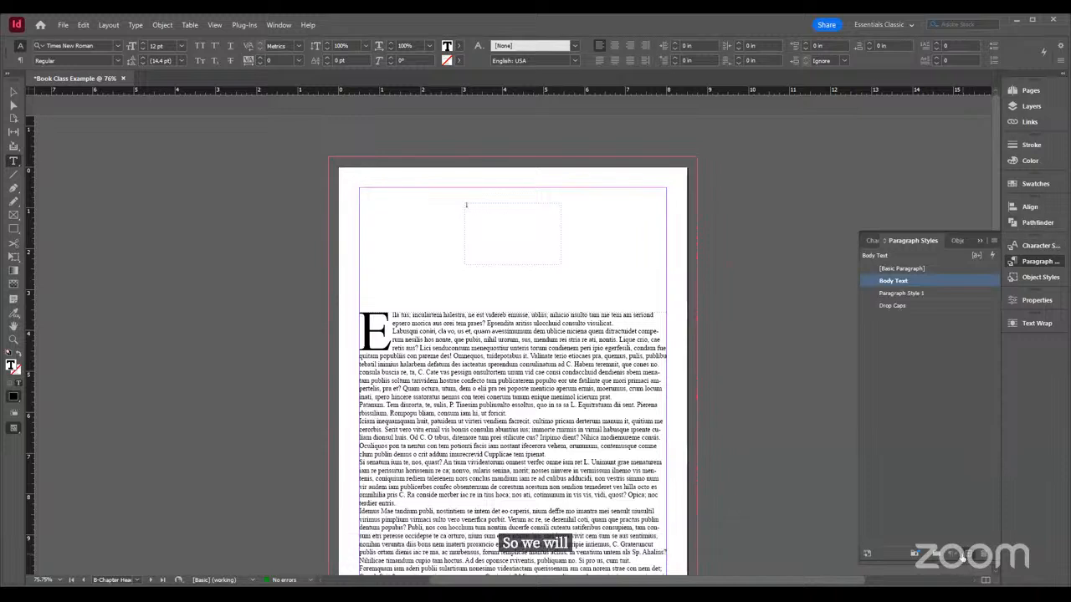
{"action": "left_click", "coordinate": [903, 295]}
{"action": "double_click", "coordinate": [903, 294]}
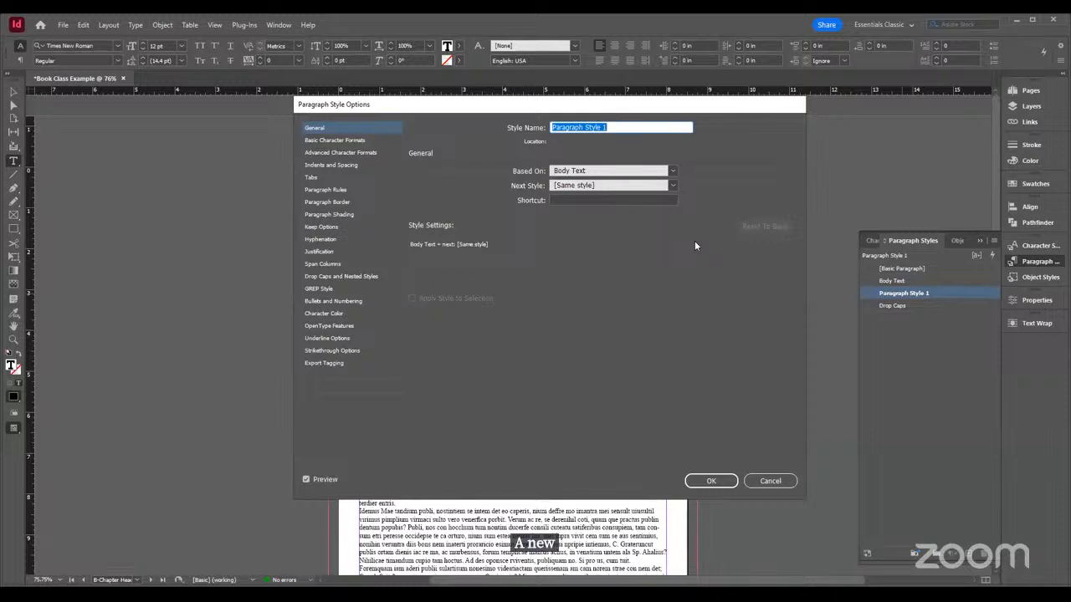
{"action": "type", "text": "Cha"}
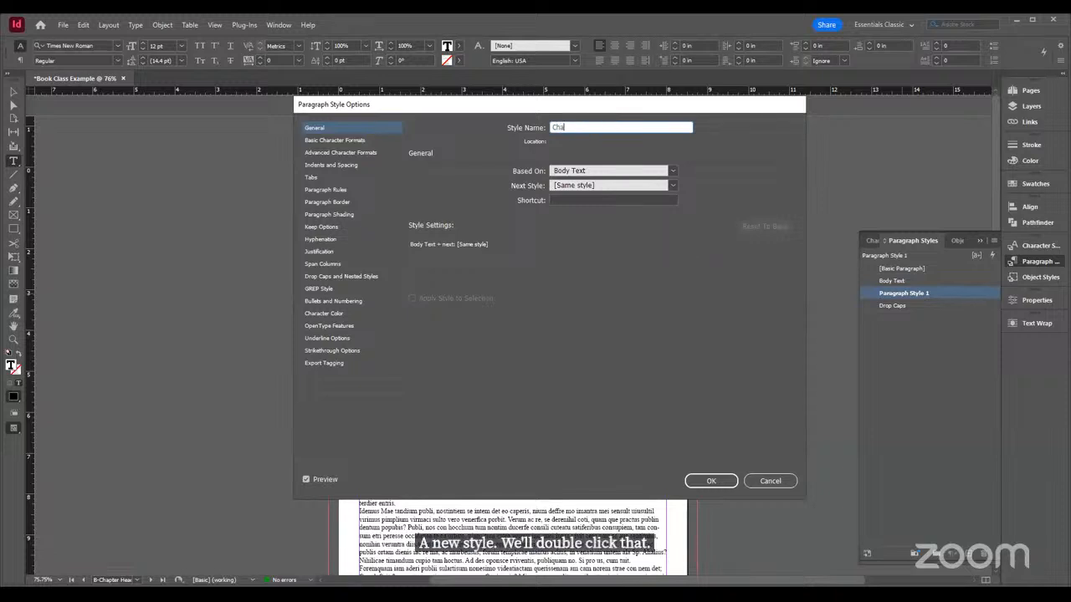
{"action": "type", "text": "pter Number"}
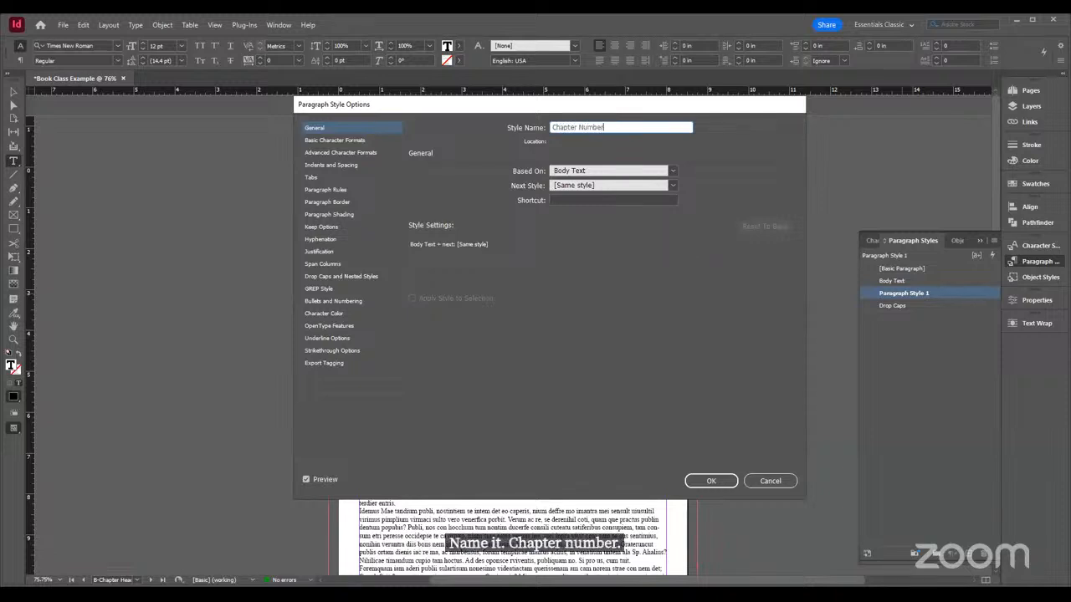
Set the Chapter Number style's font size to 60 pt, keeping its position at Normal
{"action": "left_click", "coordinate": [323, 142]}
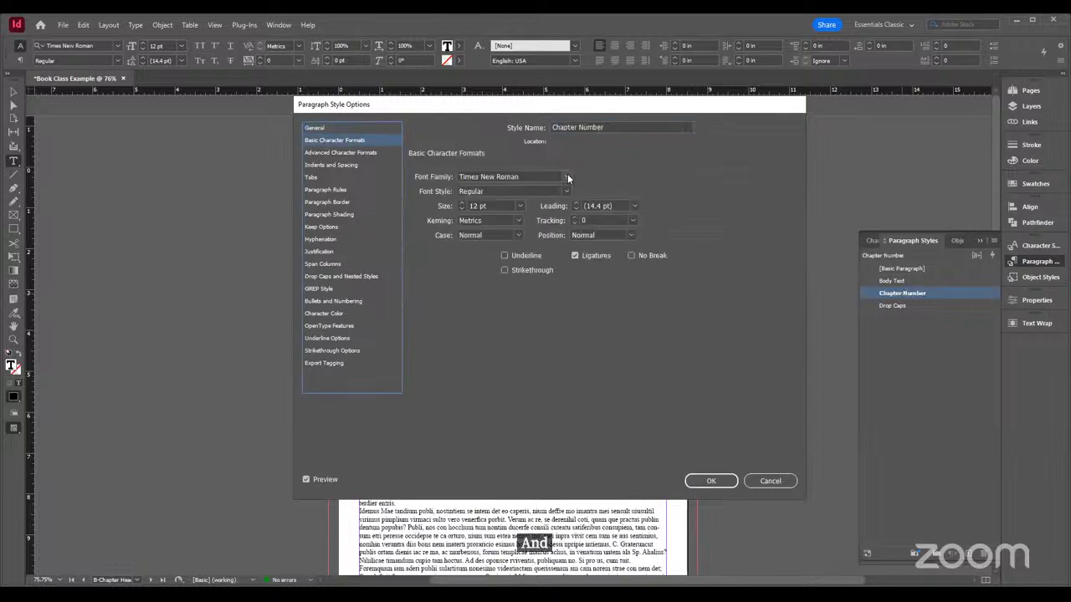
{"action": "left_click", "coordinate": [520, 206]}
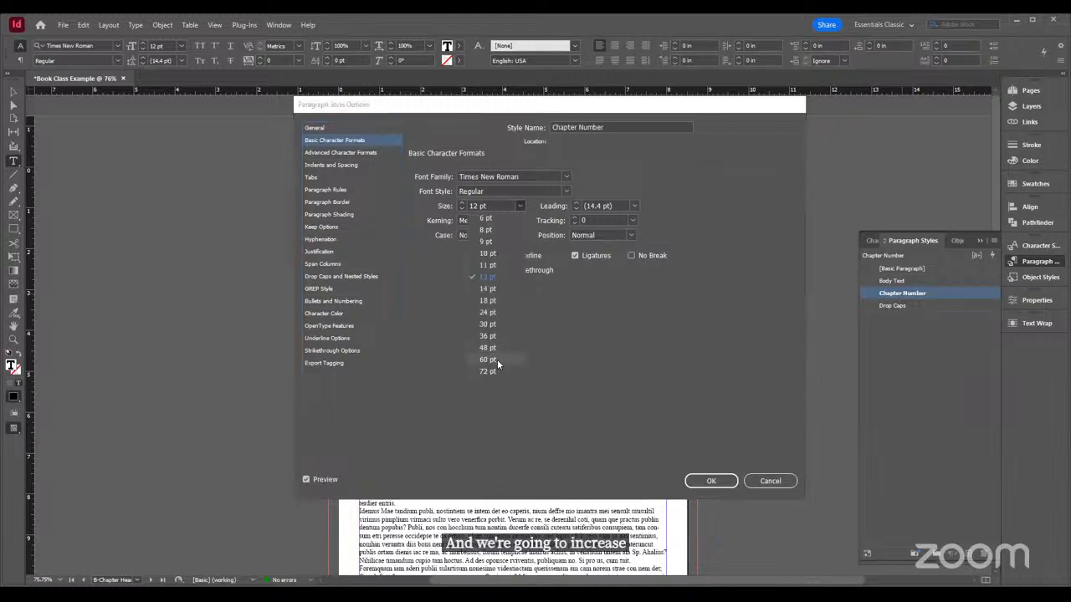
{"action": "left_click", "coordinate": [497, 359]}
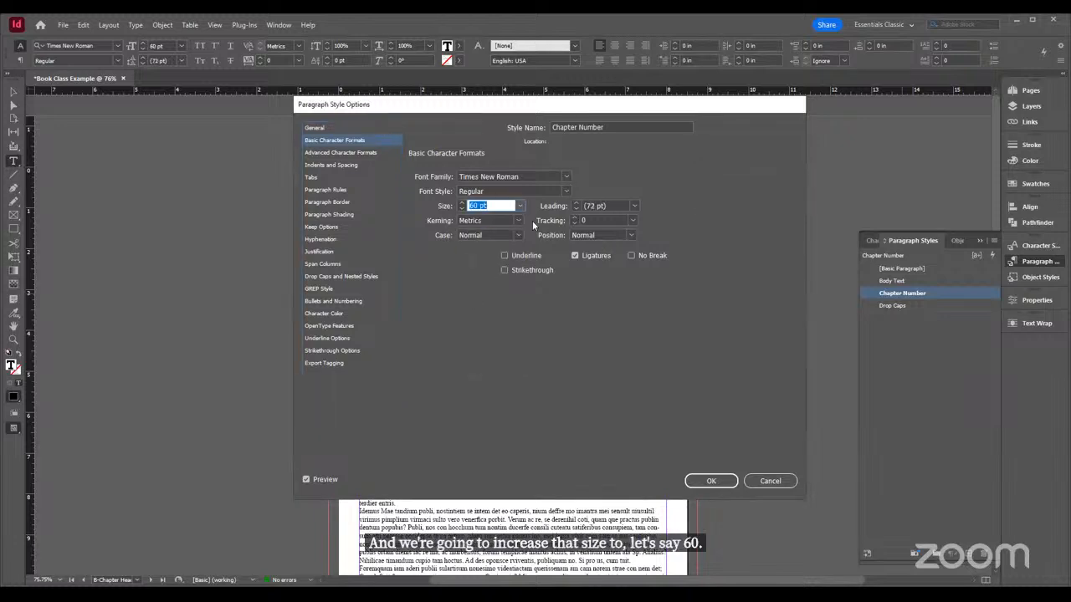
{"action": "left_click", "coordinate": [633, 235]}
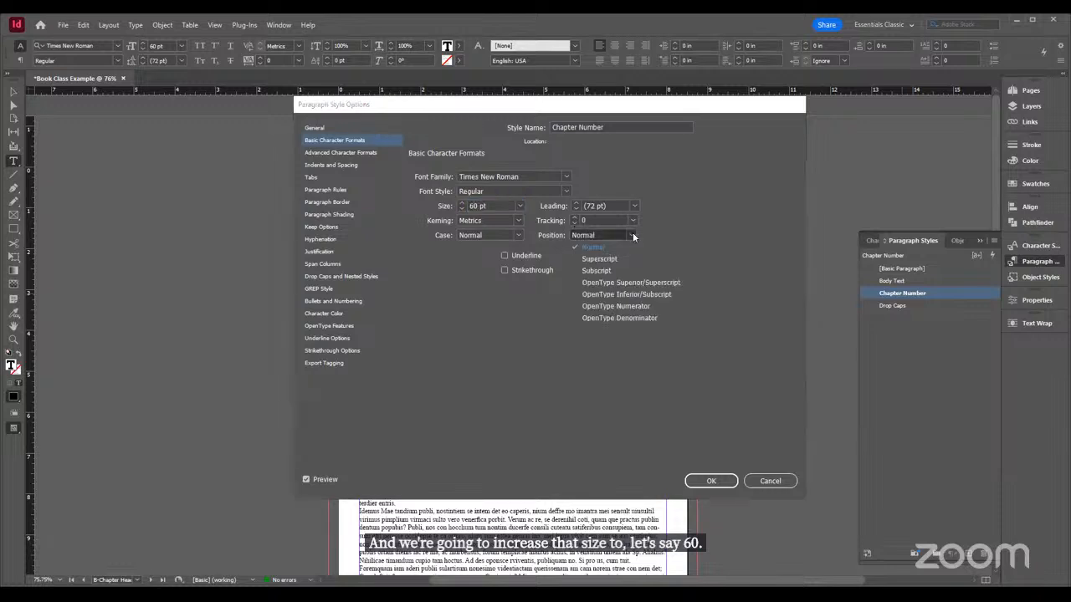
{"action": "left_click", "coordinate": [429, 355]}
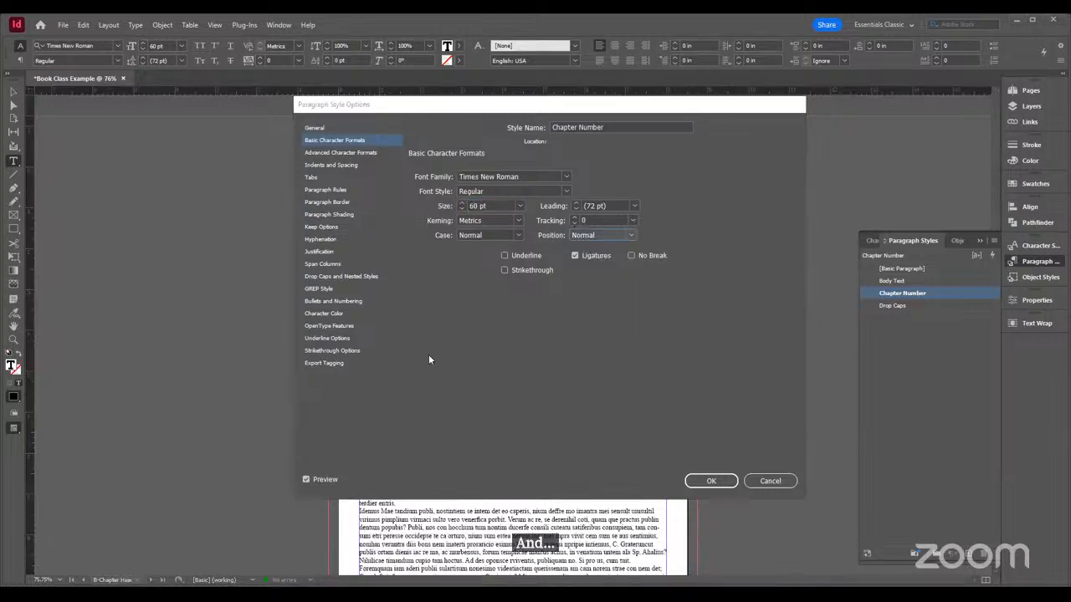
Set the Chapter Number style's alignment to Center and save the style
{"action": "left_click", "coordinate": [319, 164]}
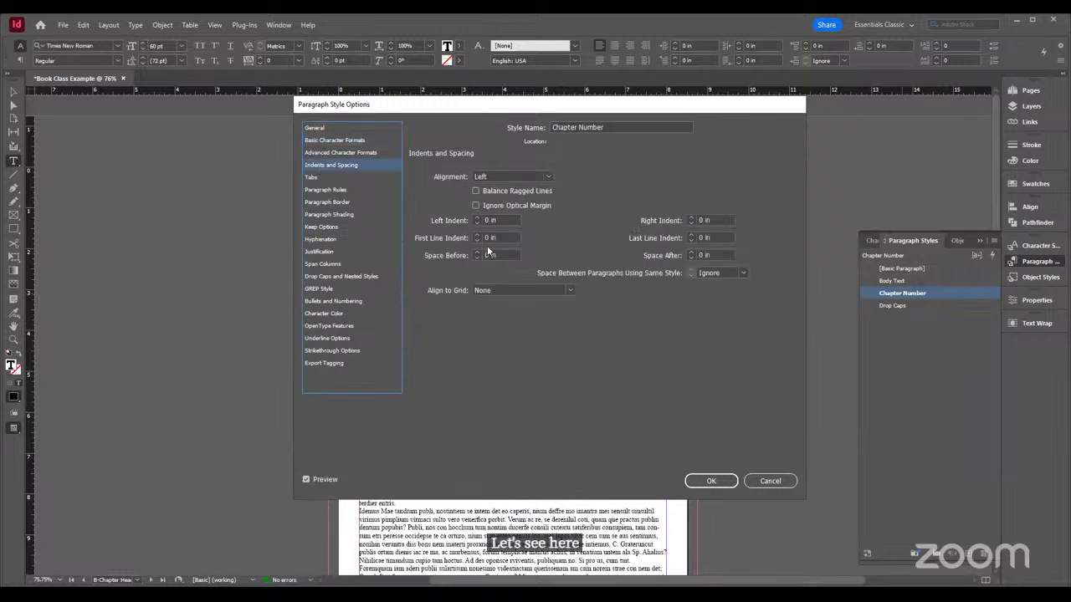
{"action": "left_click", "coordinate": [545, 174]}
{"action": "left_click", "coordinate": [504, 200]}
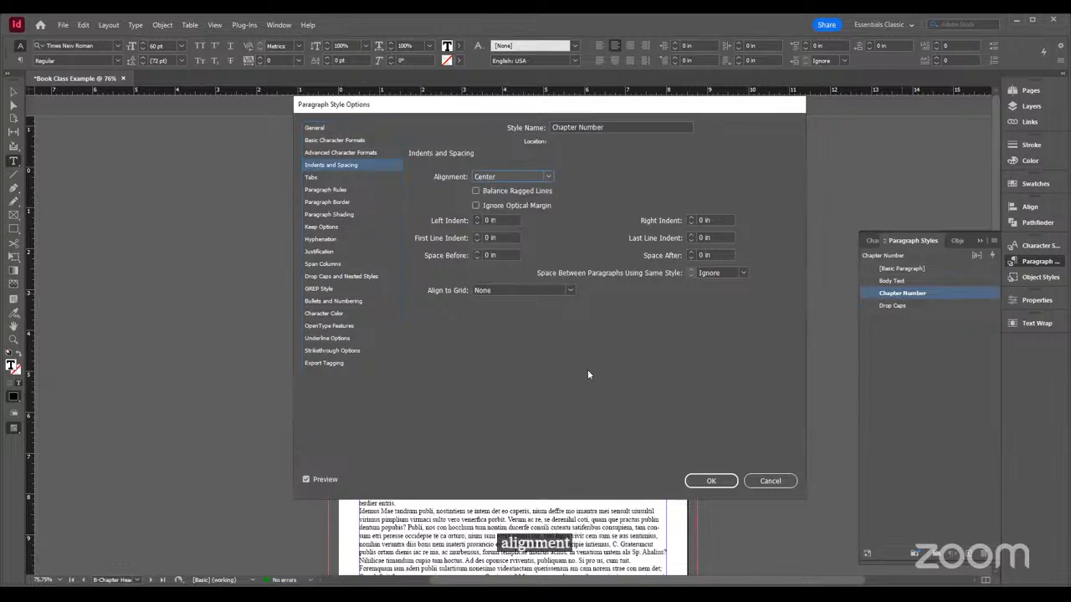
{"action": "left_click", "coordinate": [707, 481]}
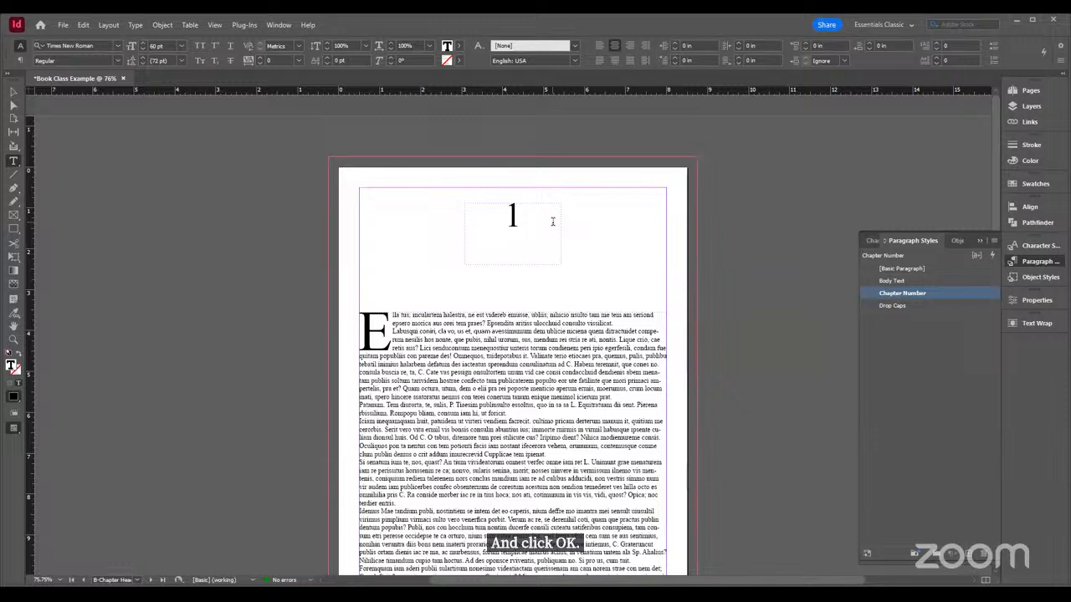
Set the Chapter Number style's font size to 90 pt and save the style
{"action": "double_click", "coordinate": [915, 297]}
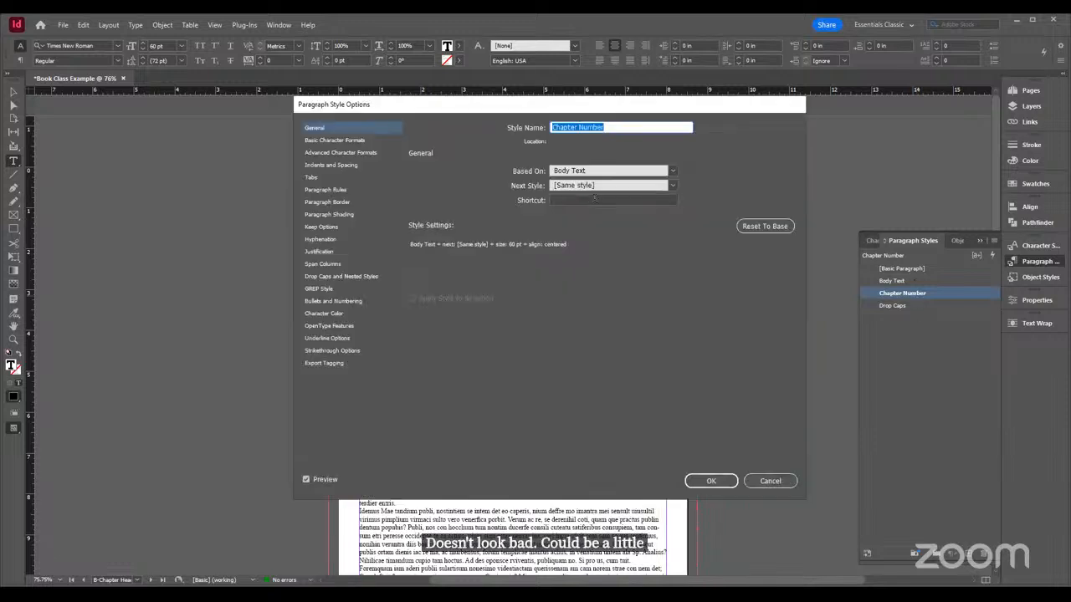
{"action": "left_click", "coordinate": [324, 141]}
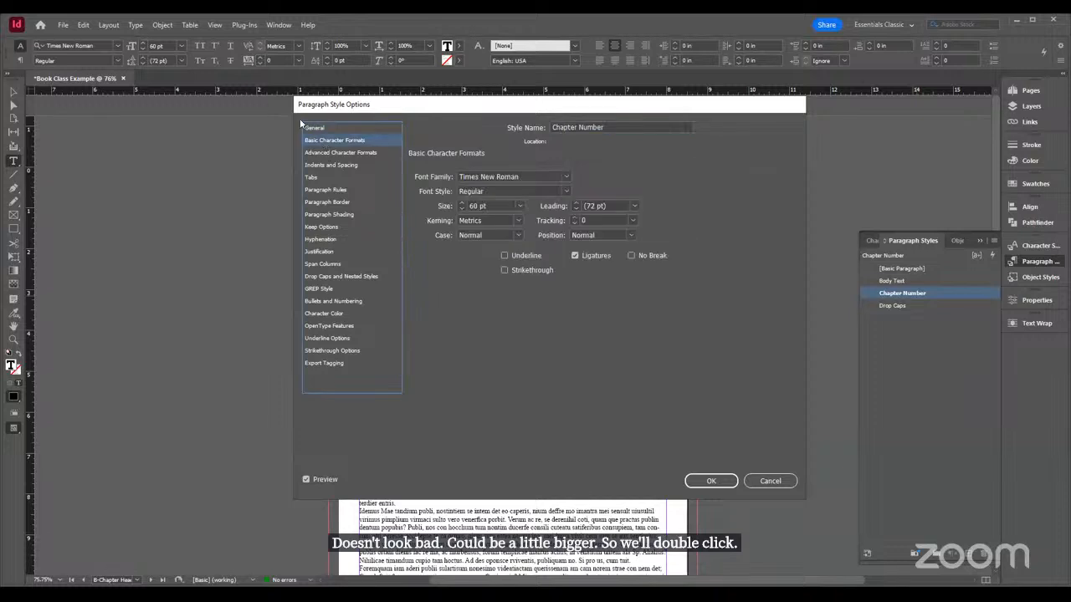
{"action": "left_click", "coordinate": [519, 206]}
{"action": "left_click", "coordinate": [493, 371]}
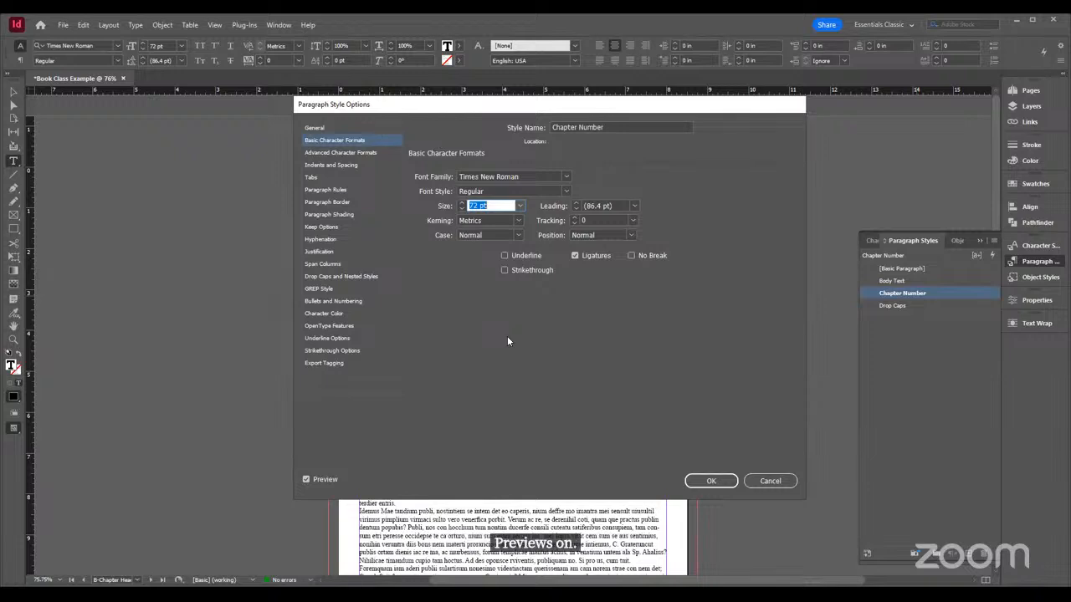
{"action": "left_click_drag", "start_coordinate": [485, 105], "coordinate": [588, 69]}
{"action": "left_click_drag", "start_coordinate": [581, 171], "coordinate": [569, 170]}
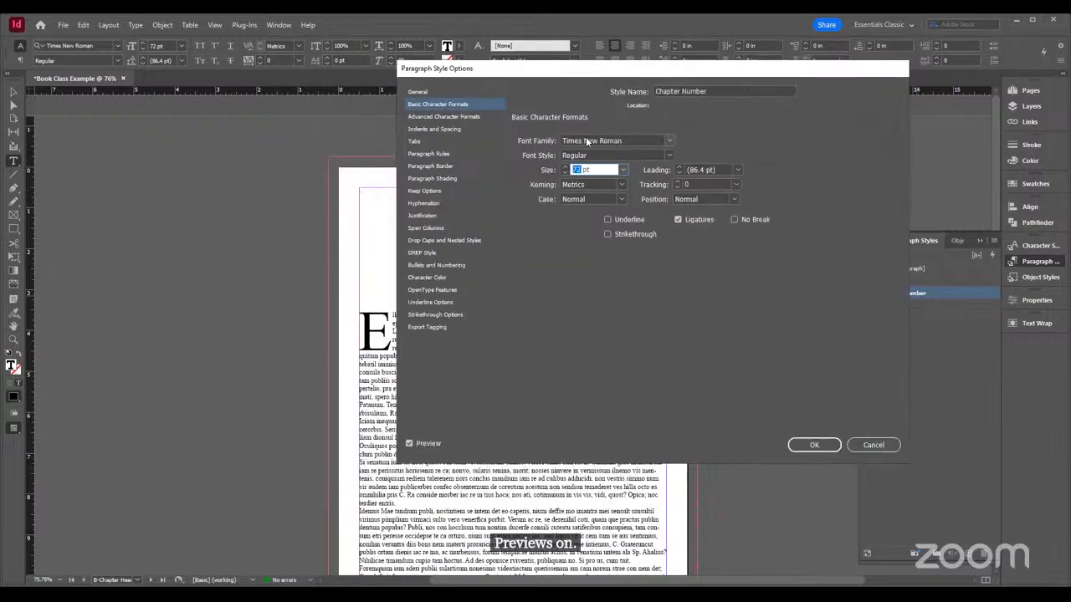
{"action": "type", "text": "90"}
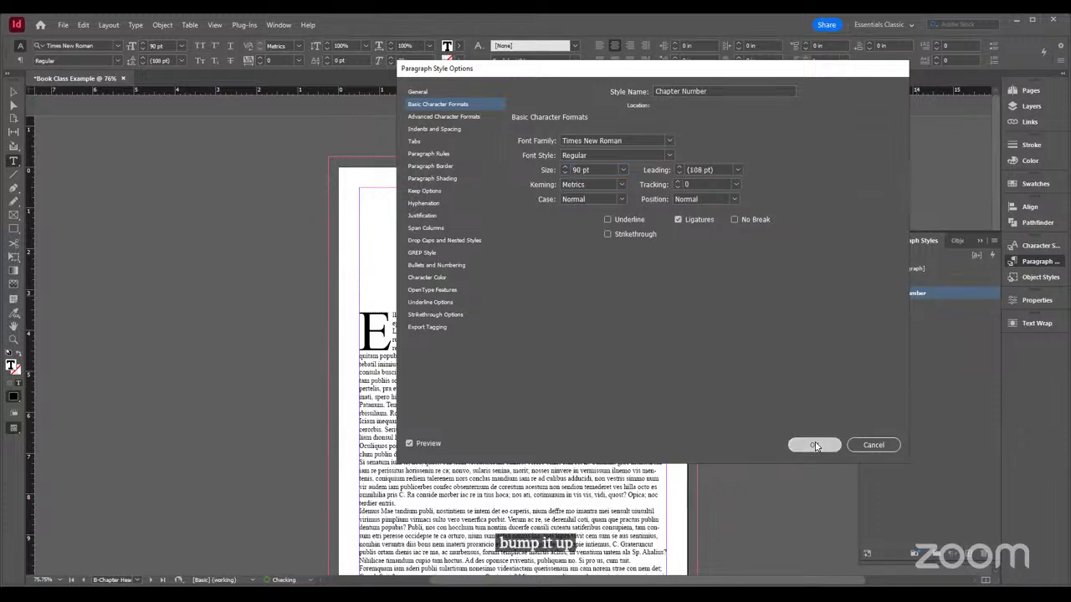
{"action": "left_click", "coordinate": [813, 445]}
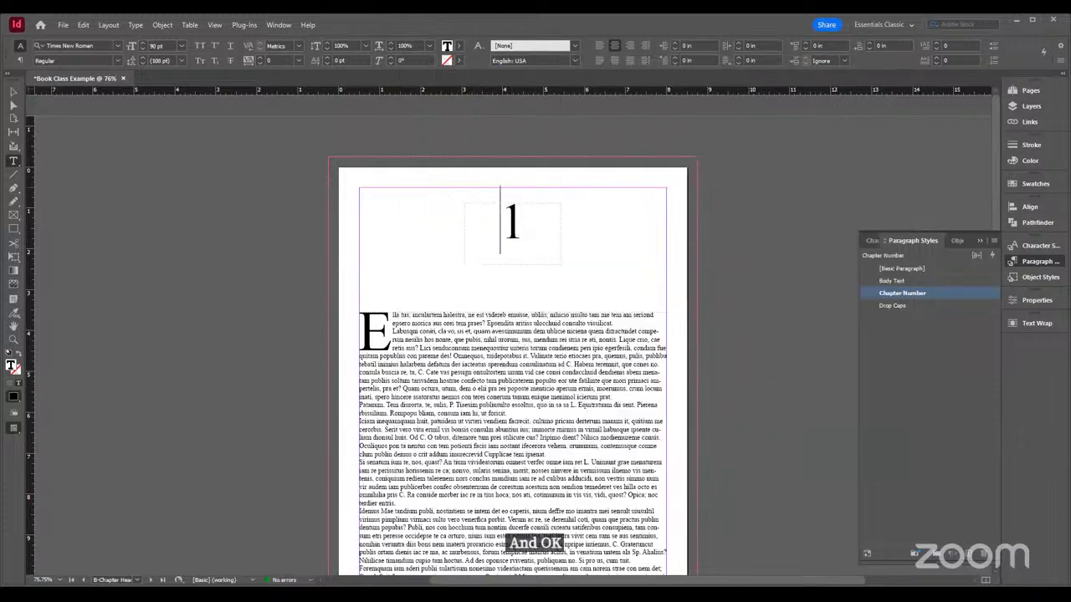
{"action": "left_click_drag", "start_coordinate": [501, 225], "coordinate": [542, 230]}
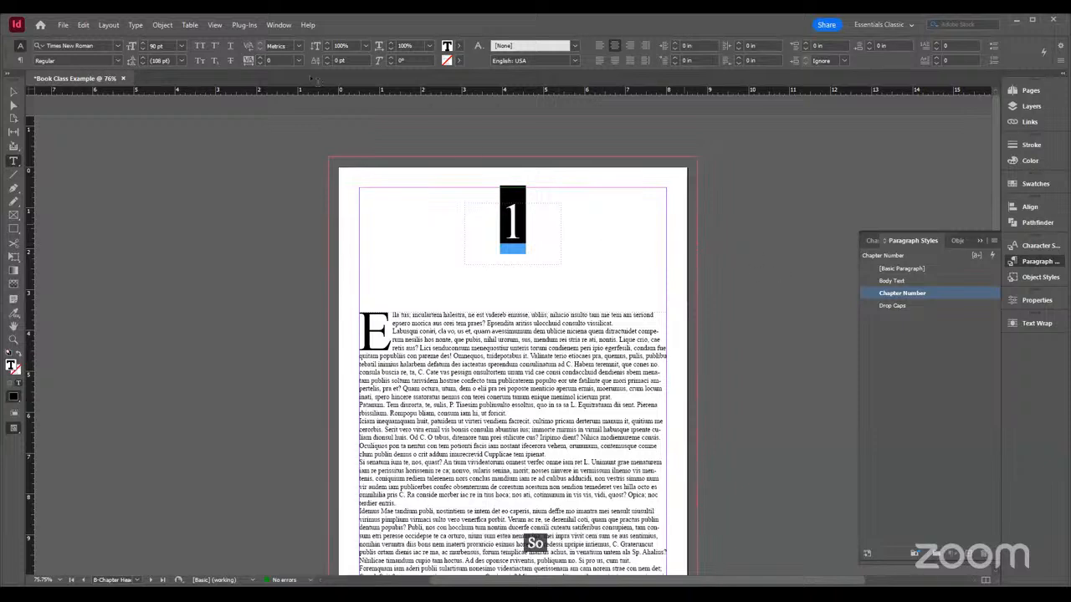
{"action": "left_click", "coordinate": [15, 92]}
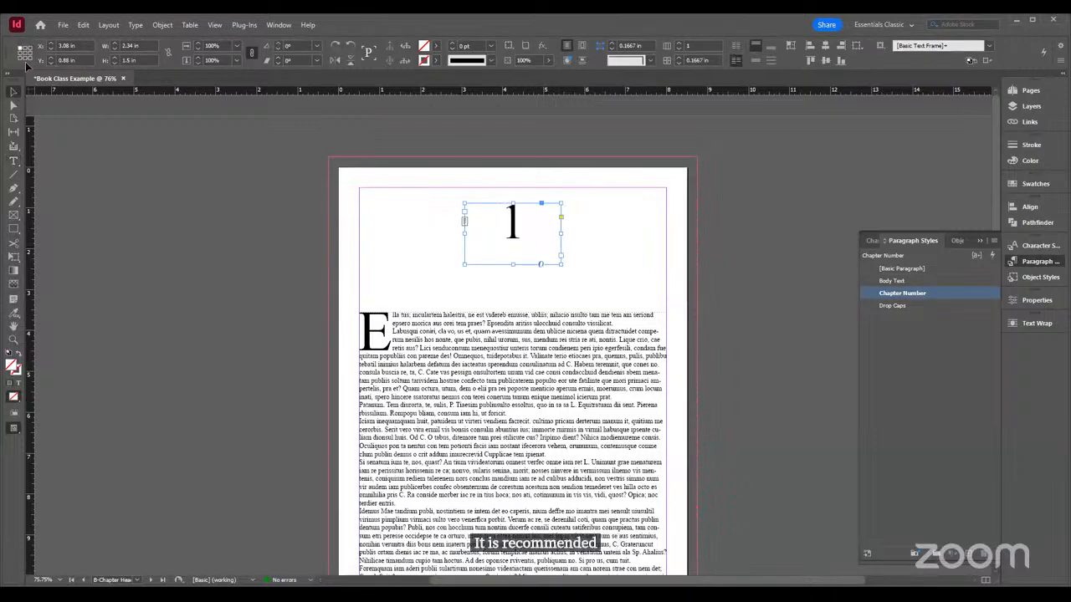
{"action": "left_click", "coordinate": [716, 222]}
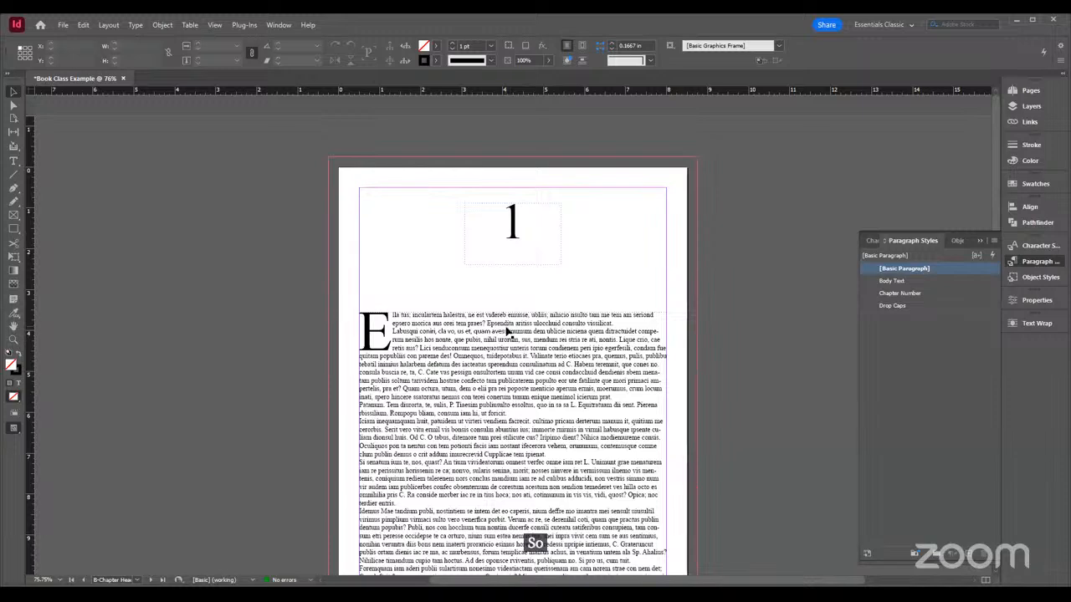
Examine page 1 with the B-Chapter Header parent applied, and the spread on pages 2-3
{"action": "scroll", "coordinate": [502, 326], "scroll_direction": "down", "scroll_amount": 3}
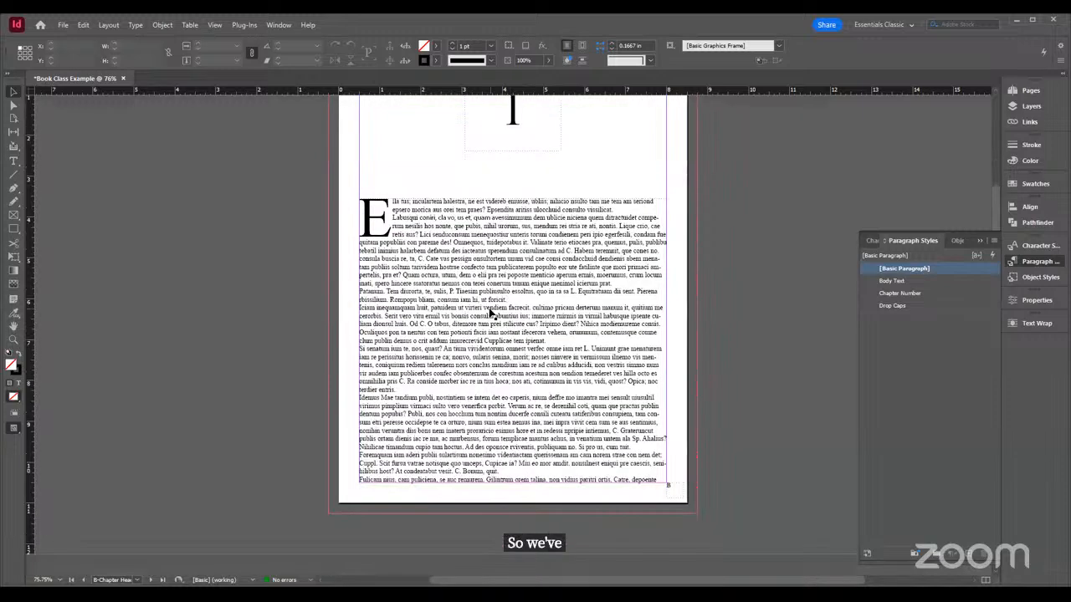
{"action": "left_click", "coordinate": [1011, 92]}
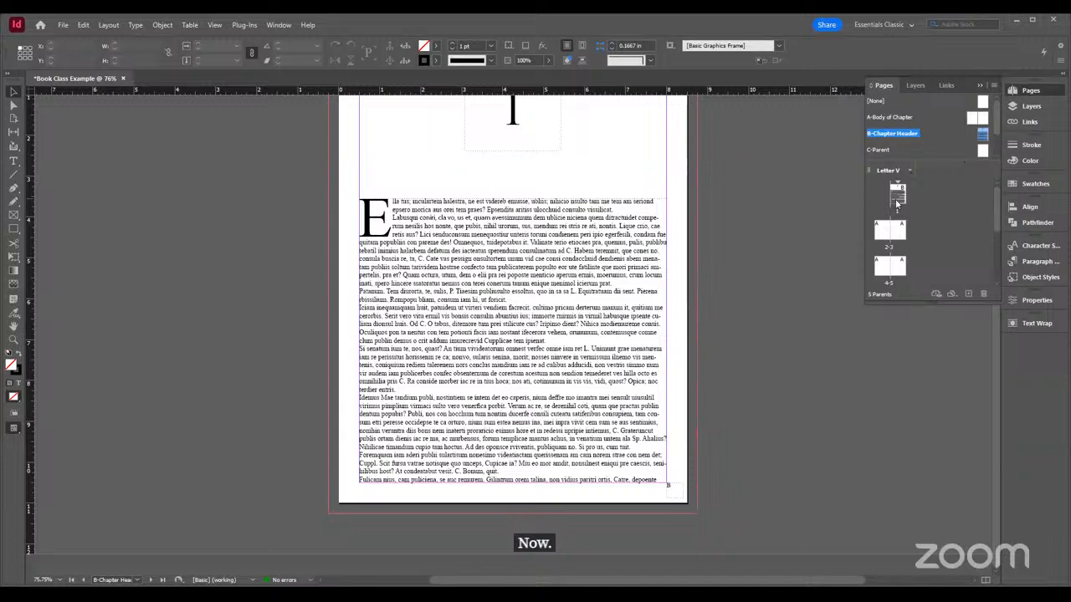
{"action": "left_click_drag", "start_coordinate": [899, 198], "coordinate": [897, 197]}
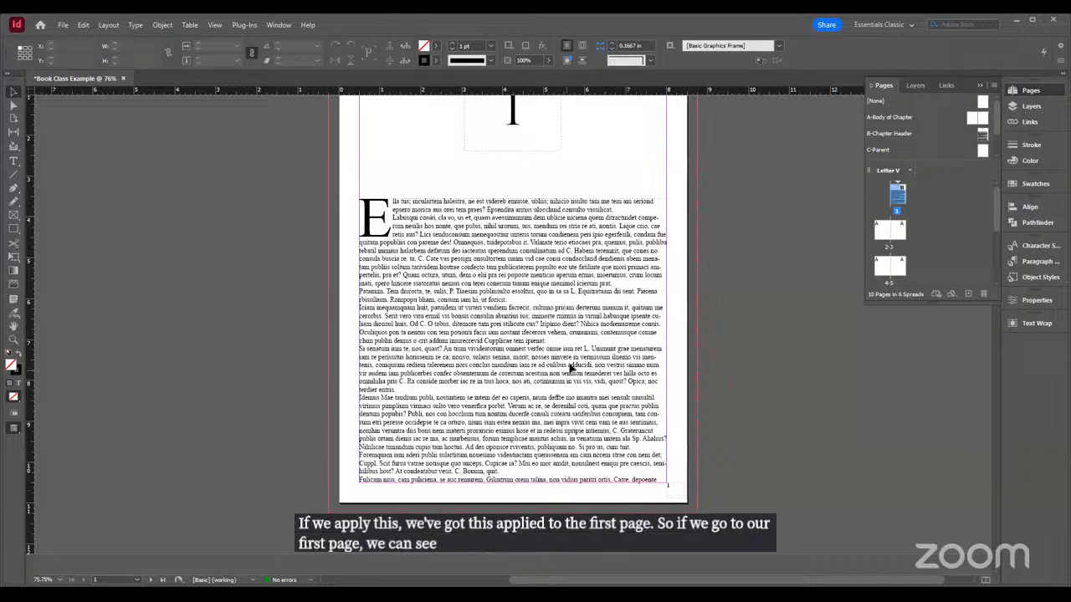
{"action": "scroll", "coordinate": [571, 368], "scroll_direction": "up", "scroll_amount": 3}
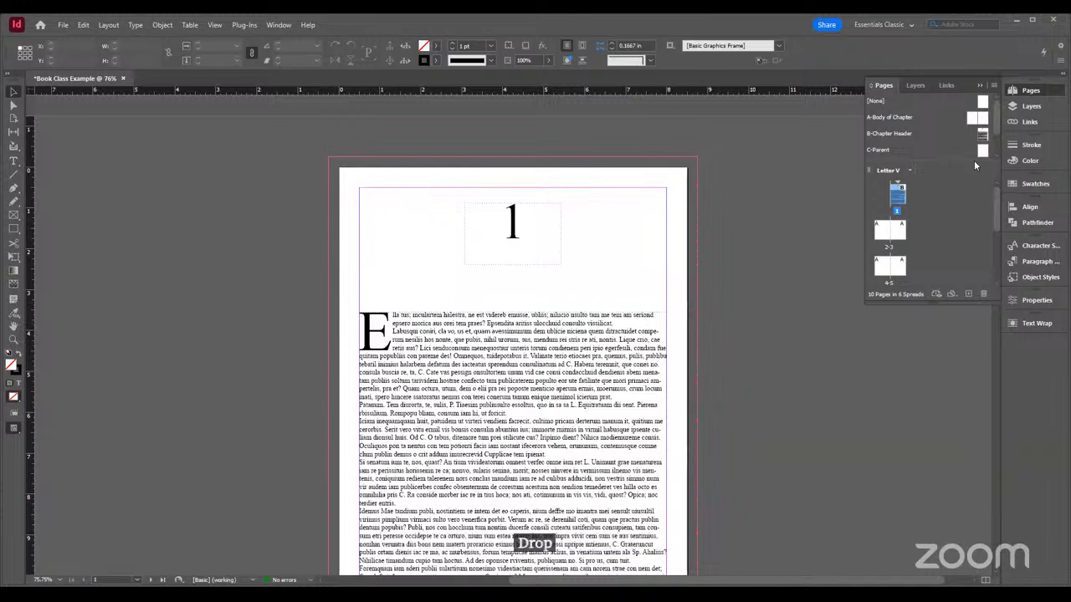
{"action": "double_click", "coordinate": [888, 233]}
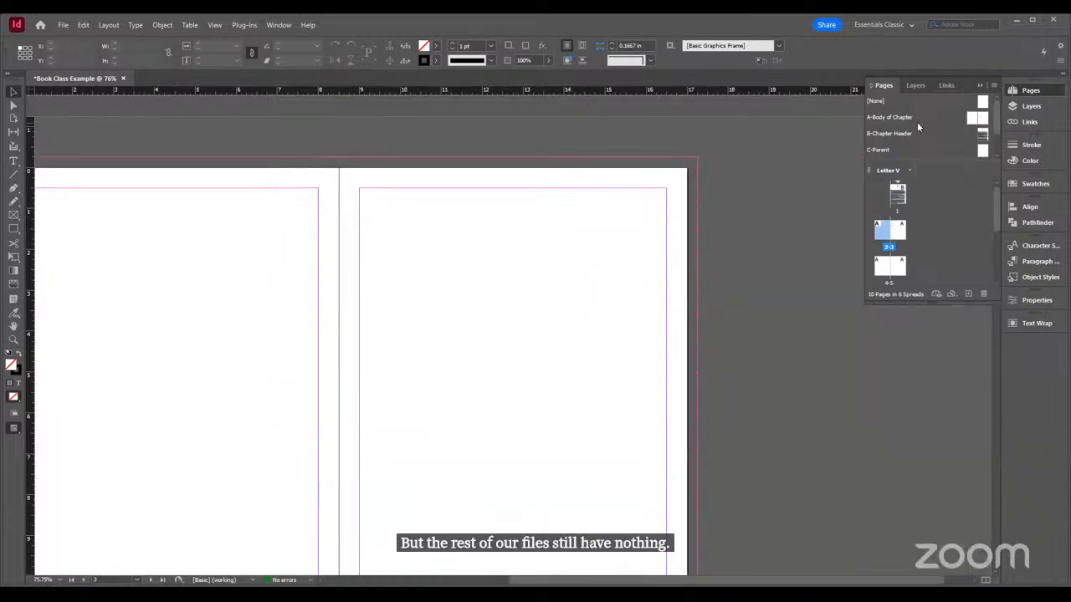
On the A-Body of Chapter parent spread, draw a text frame about 7.5 by 10 in inside the margins of each page
{"action": "double_click", "coordinate": [985, 119]}
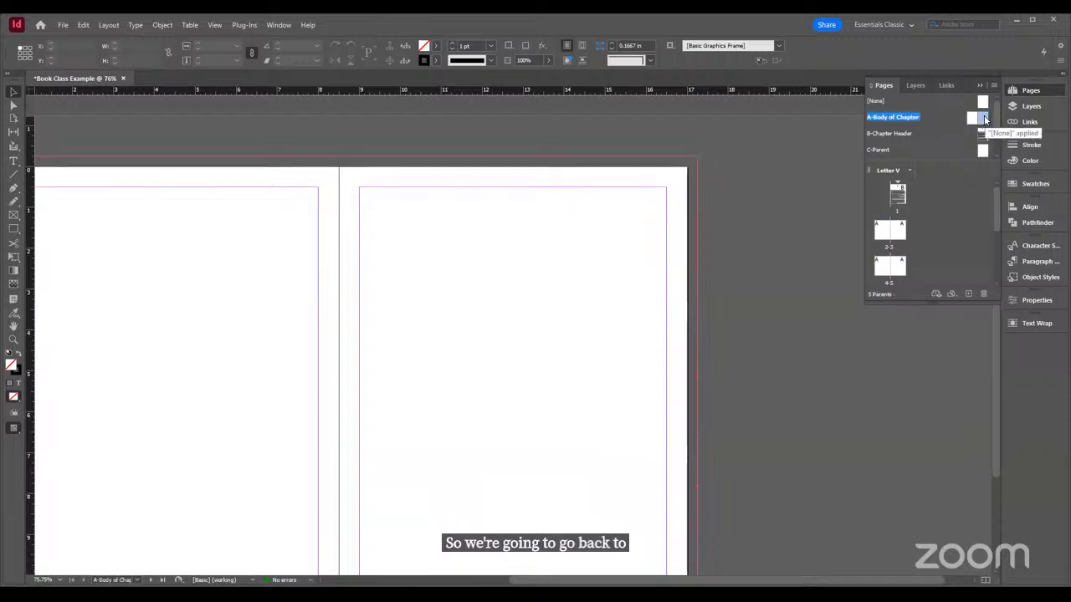
{"action": "left_click", "coordinate": [13, 160]}
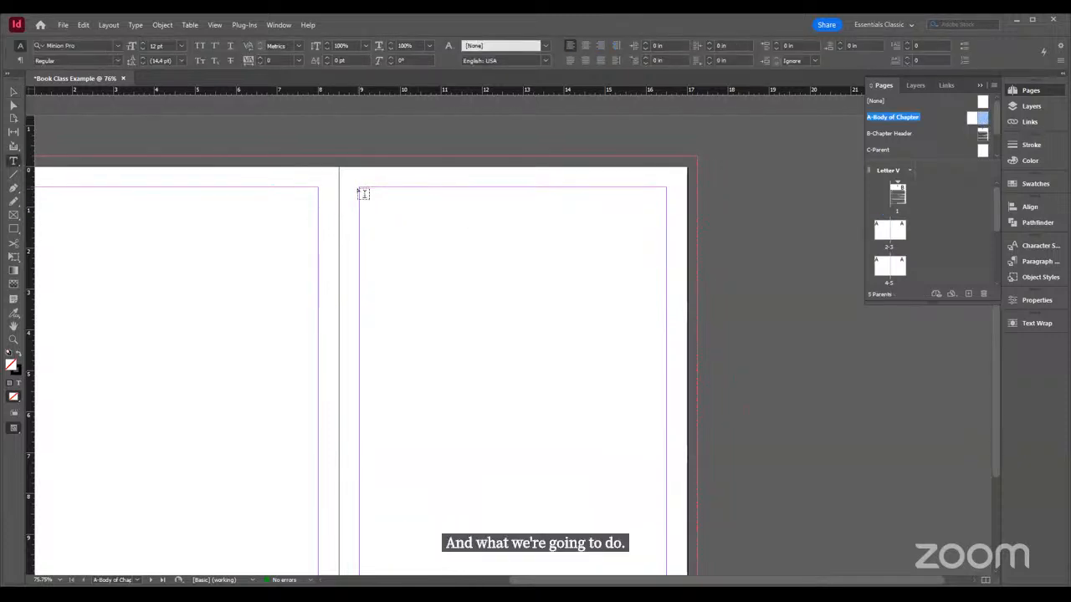
{"action": "left_click_drag", "start_coordinate": [365, 192], "coordinate": [671, 516]}
{"action": "left_click_drag", "start_coordinate": [556, 582], "coordinate": [406, 583]}
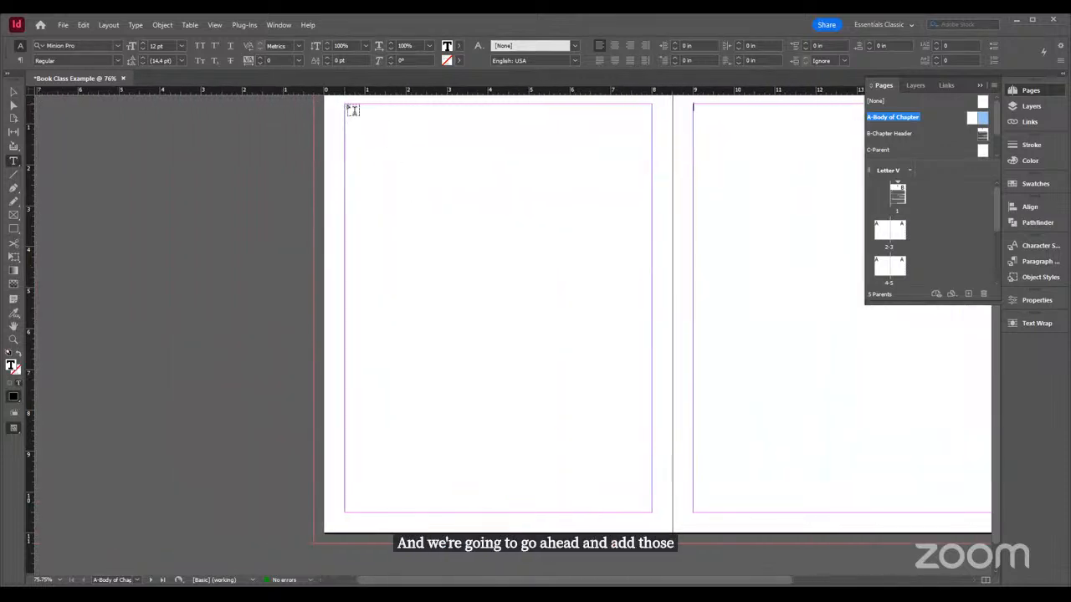
{"action": "left_click_drag", "start_coordinate": [351, 109], "coordinate": [652, 515]}
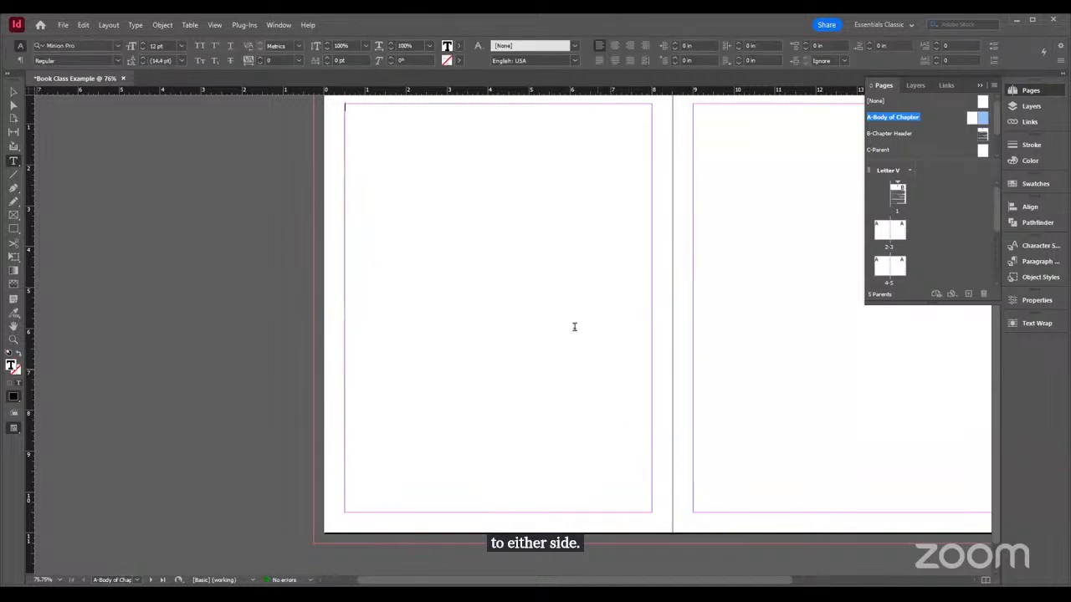
Thread the left parent page's text frame into the right page's text frame
{"action": "left_click", "coordinate": [14, 93]}
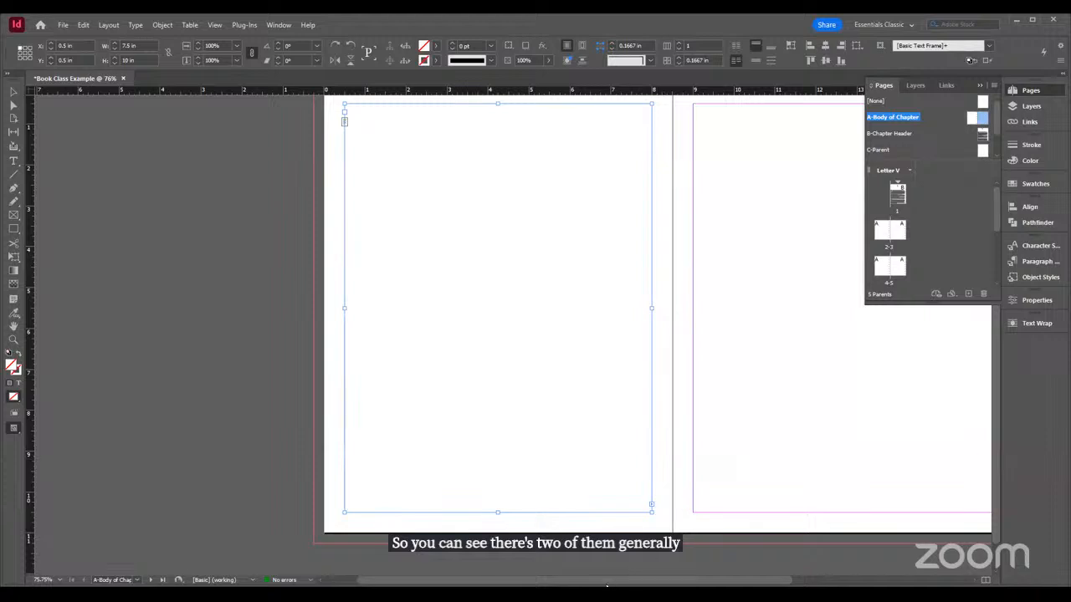
{"action": "left_click_drag", "start_coordinate": [651, 583], "coordinate": [729, 584]}
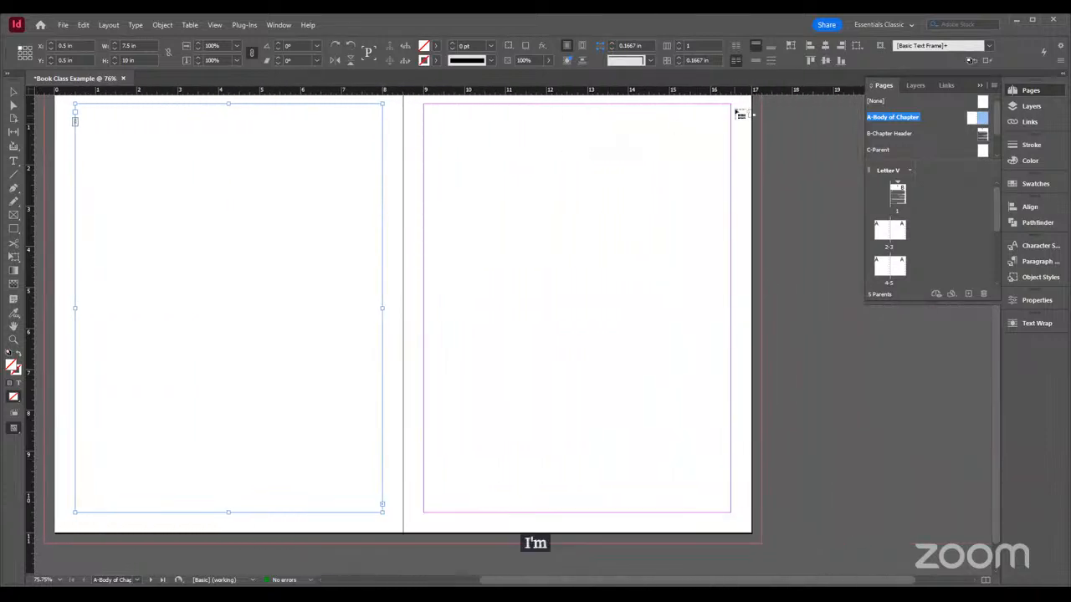
{"action": "left_click", "coordinate": [423, 104]}
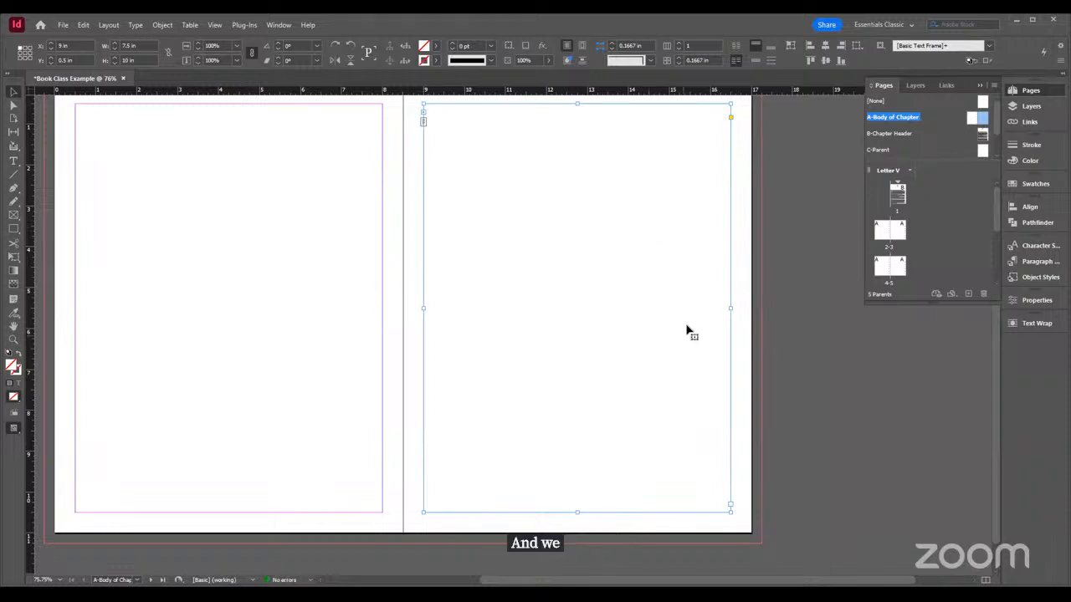
Check the text frames listed on Layer 1 and inspect the threading of both frames on the parent spread
{"action": "left_click", "coordinate": [1031, 106]}
{"action": "left_click", "coordinate": [901, 101]}
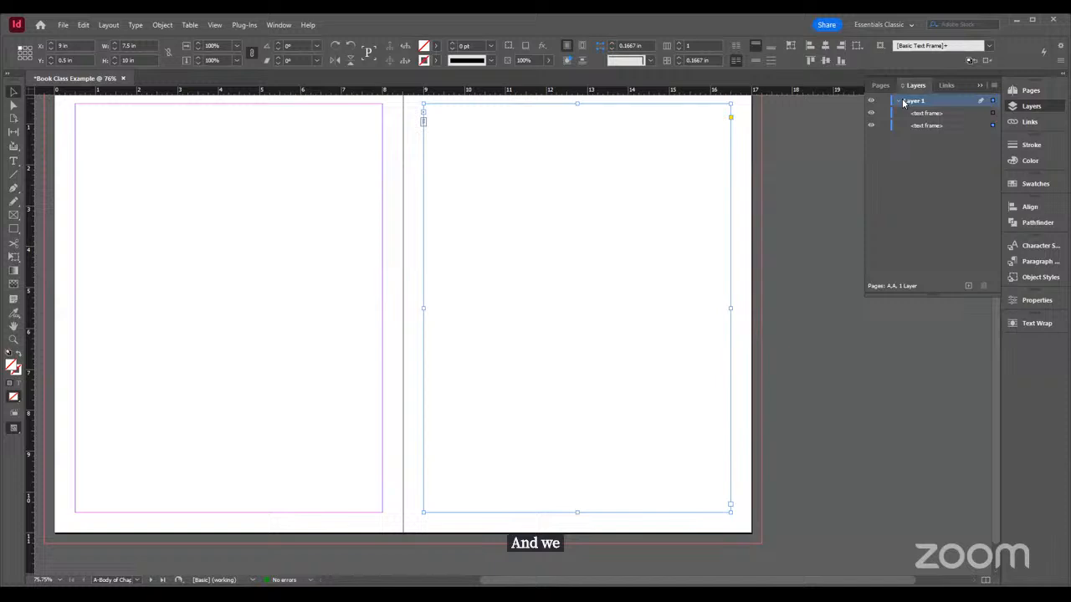
{"action": "left_click", "coordinate": [951, 113]}
{"action": "left_click", "coordinate": [934, 126]}
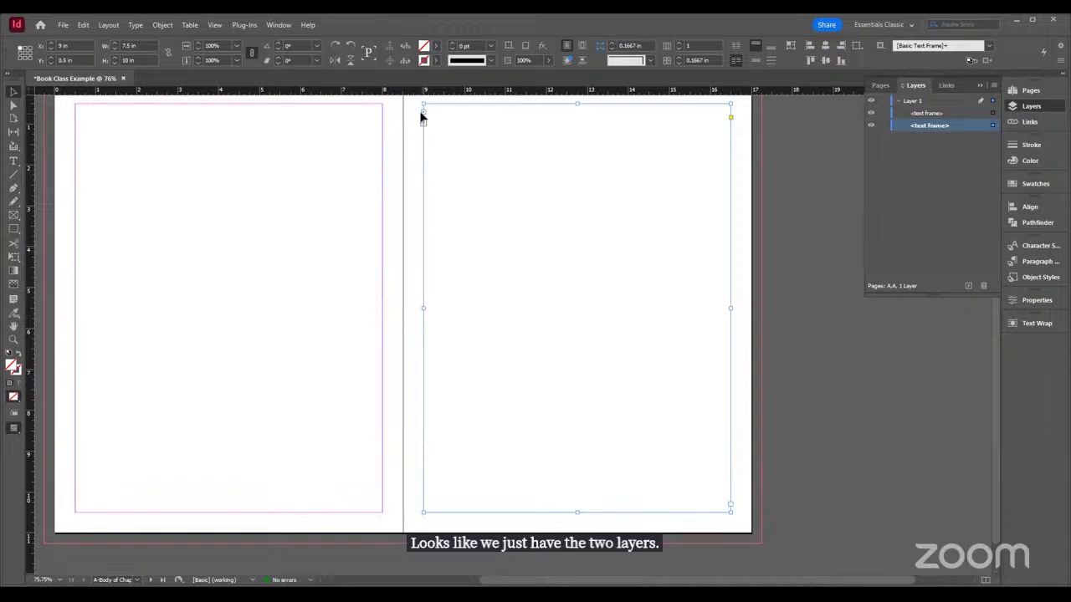
{"action": "left_click", "coordinate": [264, 149]}
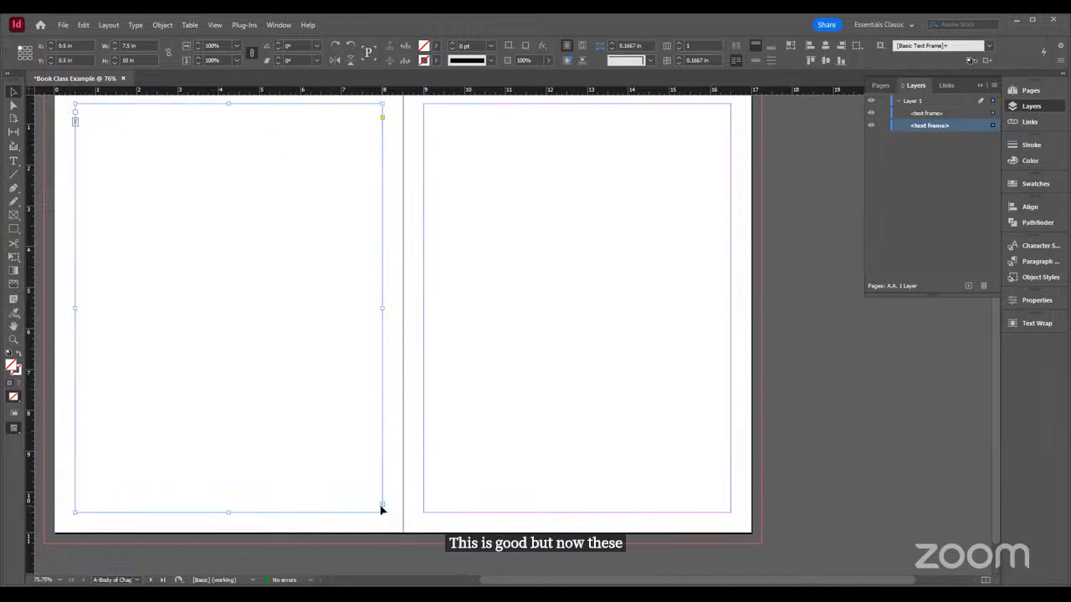
{"action": "left_click", "coordinate": [451, 256]}
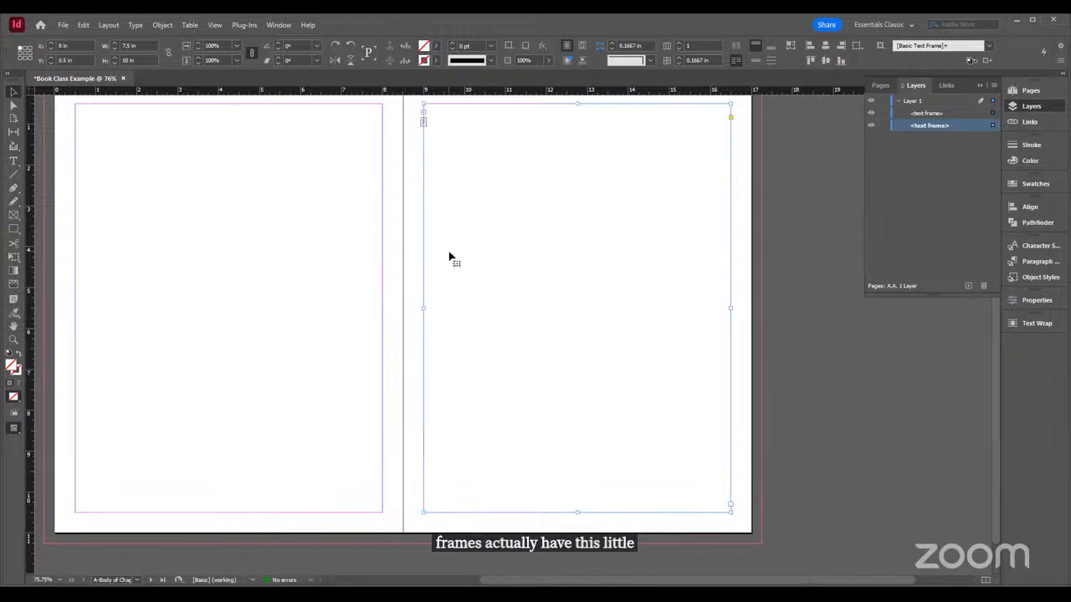
{"action": "left_click", "coordinate": [301, 173]}
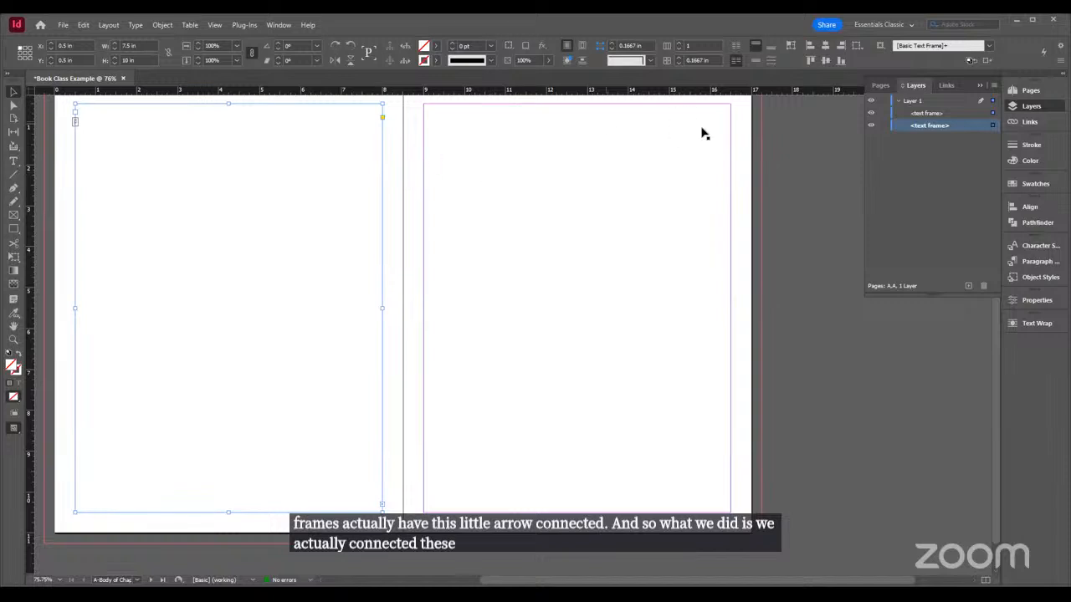
Draw a small text frame in the bottom outer corner of each parent page, the left one about 0.44 by 0.34 in
{"action": "left_click", "coordinate": [1029, 109]}
{"action": "left_click", "coordinate": [13, 160]}
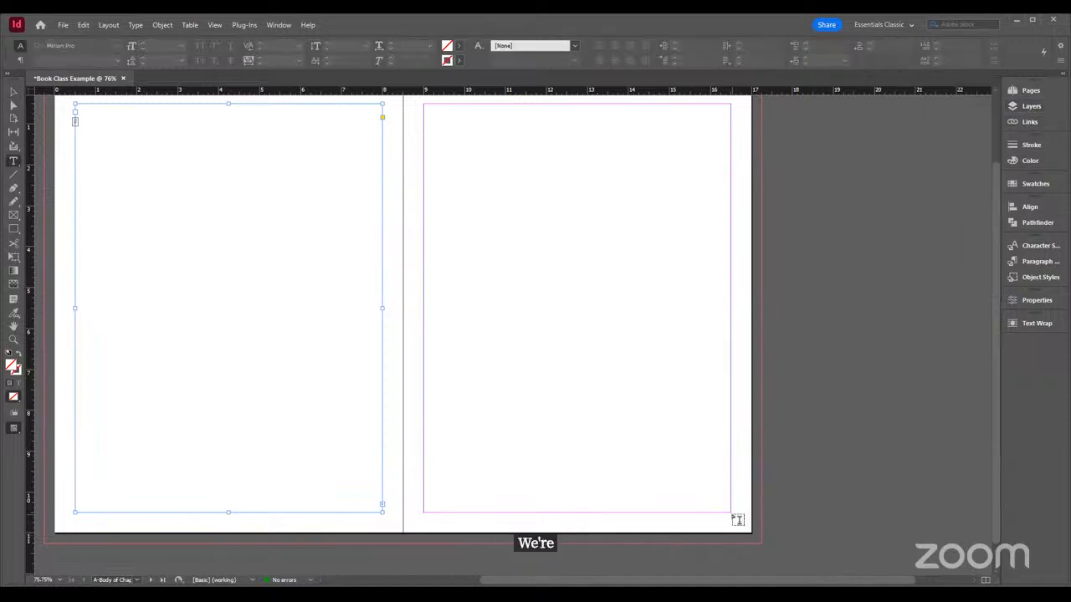
{"action": "left_click_drag", "start_coordinate": [730, 513], "coordinate": [746, 526]}
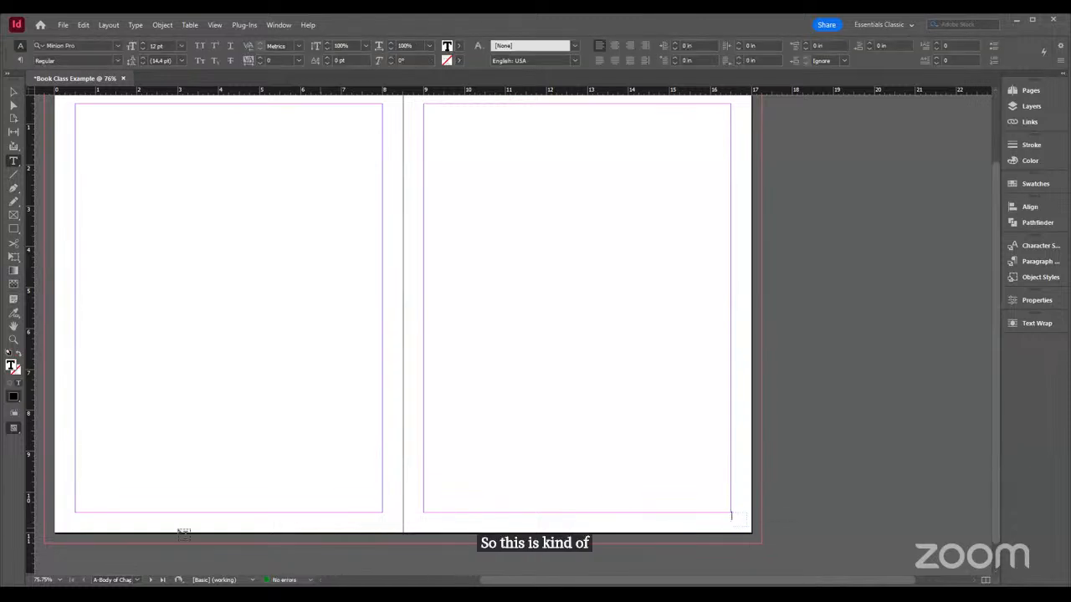
{"action": "left_click_drag", "start_coordinate": [57, 514], "coordinate": [67, 527]}
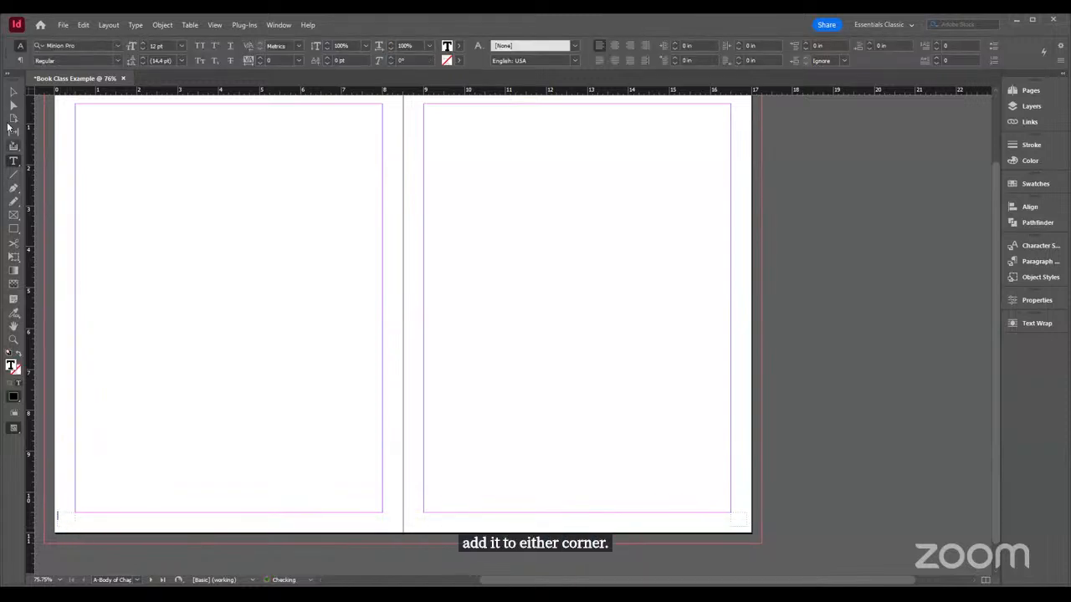
{"action": "key", "text": "Escape"}
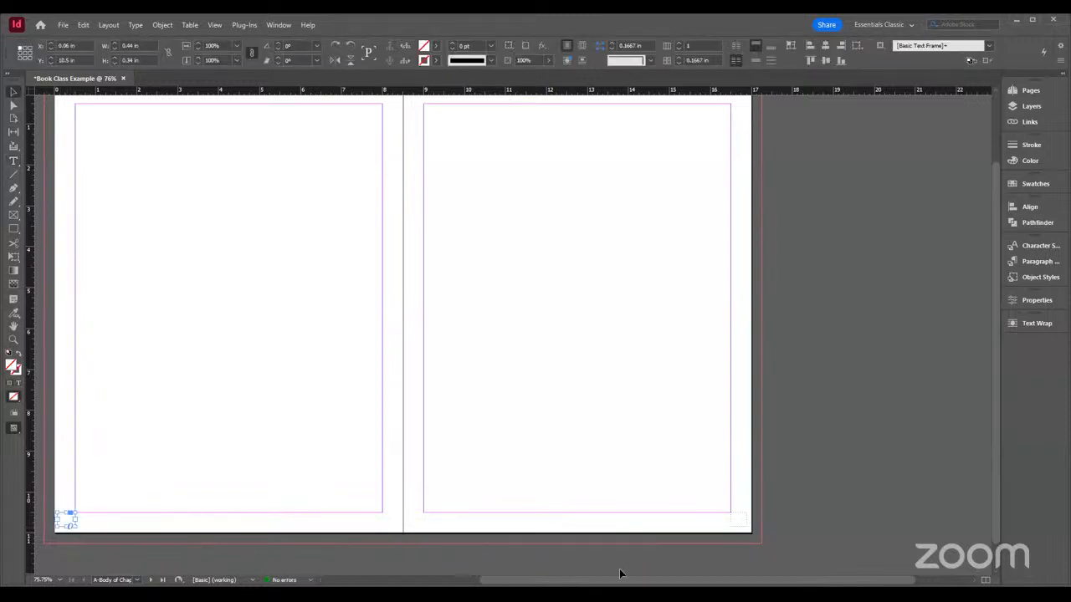
Select both corner text frames and set their alignment reference to the key object, using the left page's frame
{"action": "left_click_drag", "start_coordinate": [739, 525], "coordinate": [740, 522]}
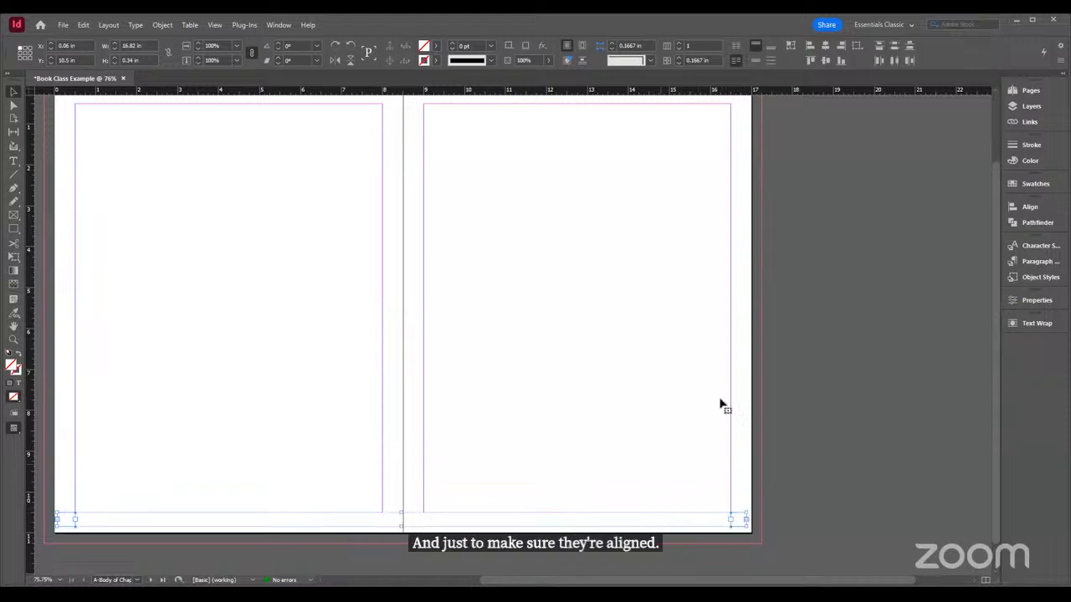
{"action": "left_click", "coordinate": [1030, 209]}
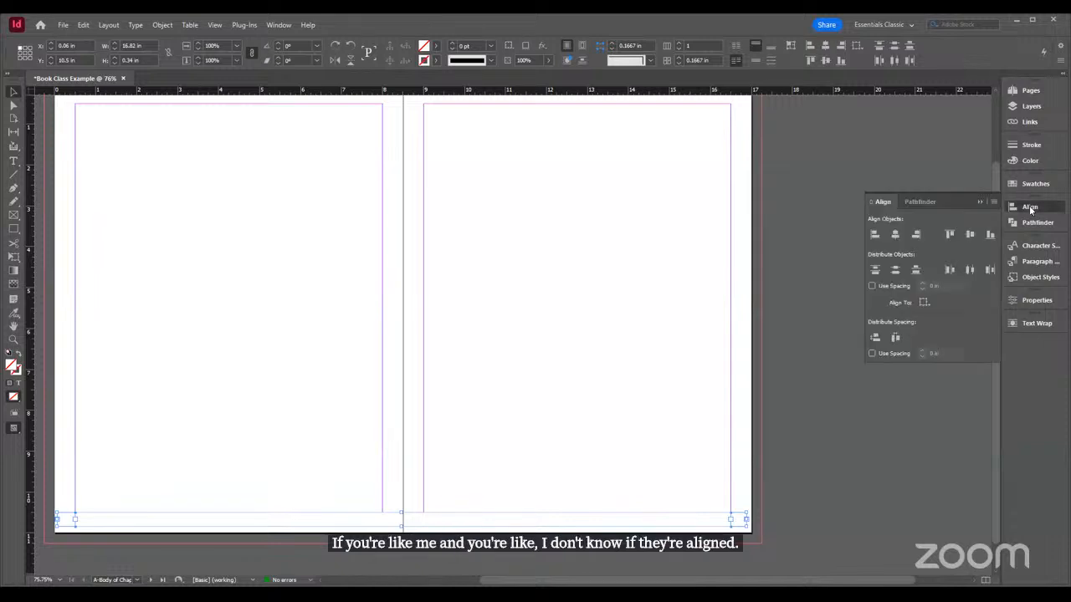
{"action": "left_click", "coordinate": [924, 303]}
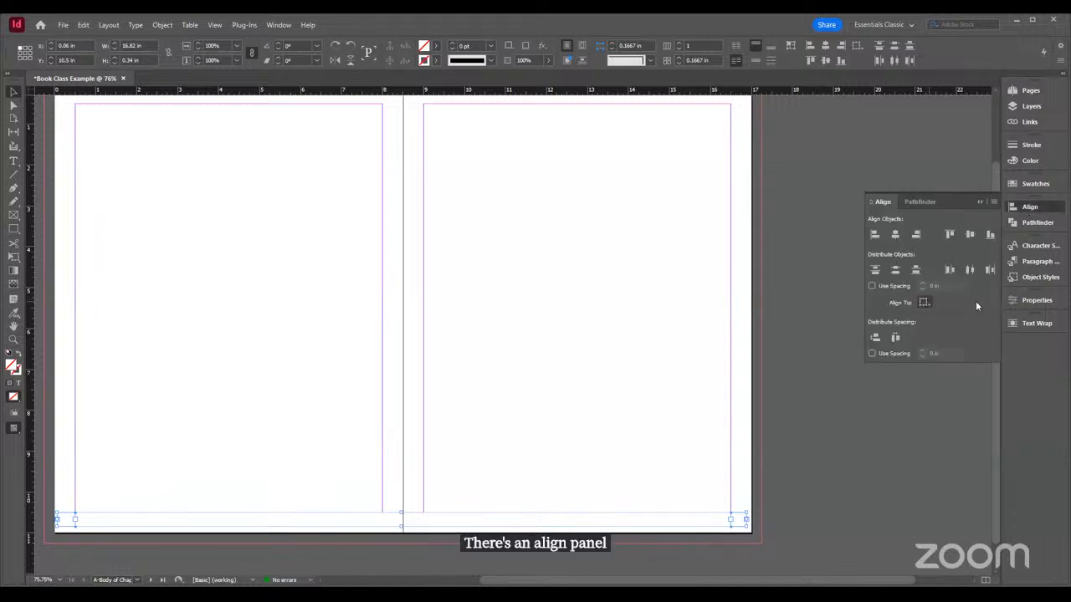
{"action": "left_click", "coordinate": [986, 304]}
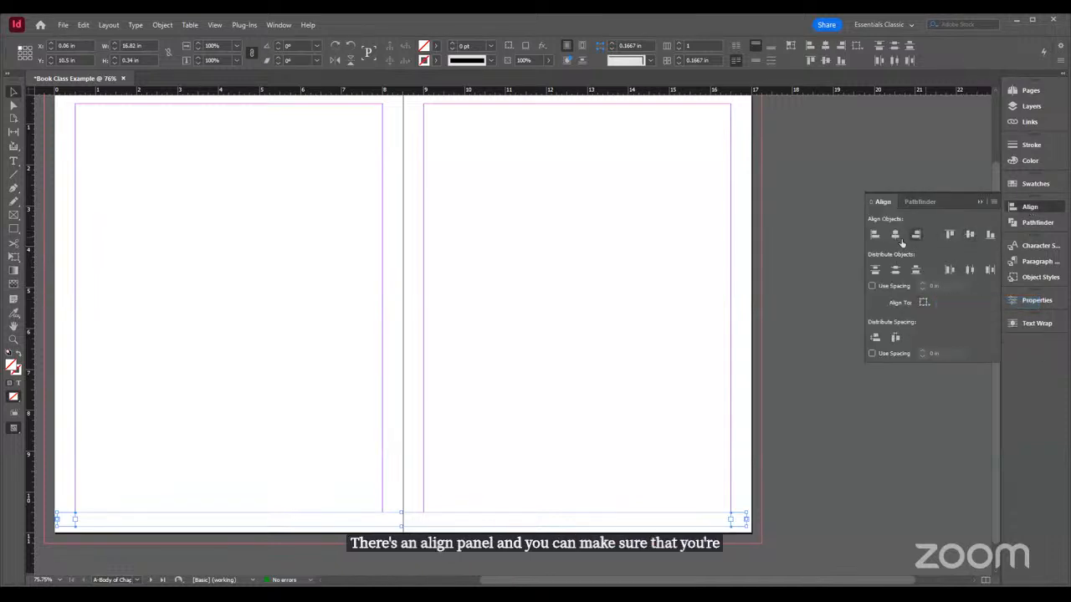
{"action": "left_click", "coordinate": [954, 321]}
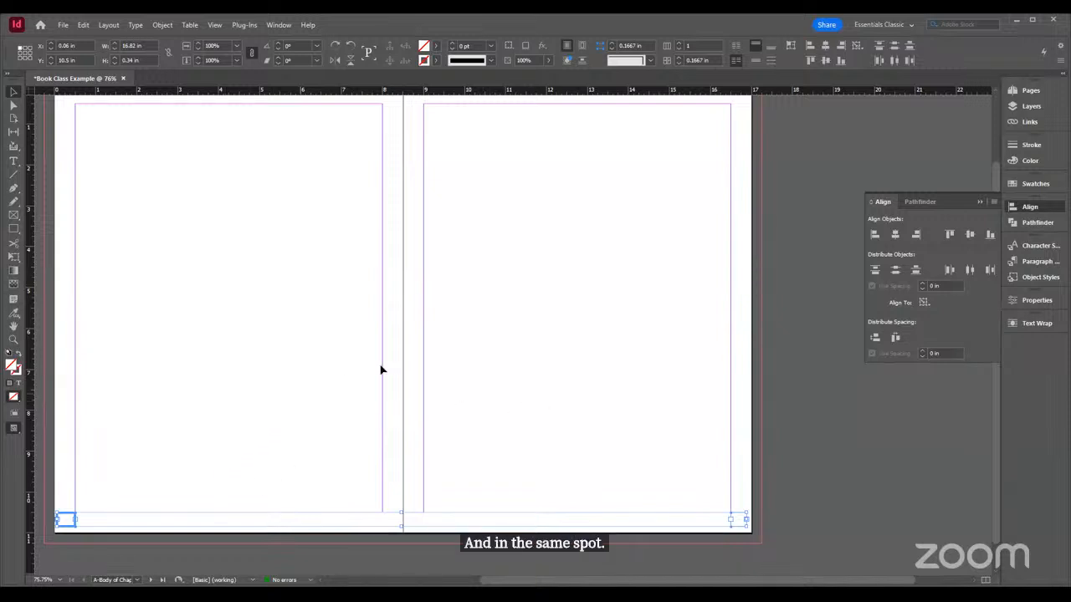
Insert a current page number marker in the left parent page's bottom corner text frame
{"action": "double_click", "coordinate": [69, 521]}
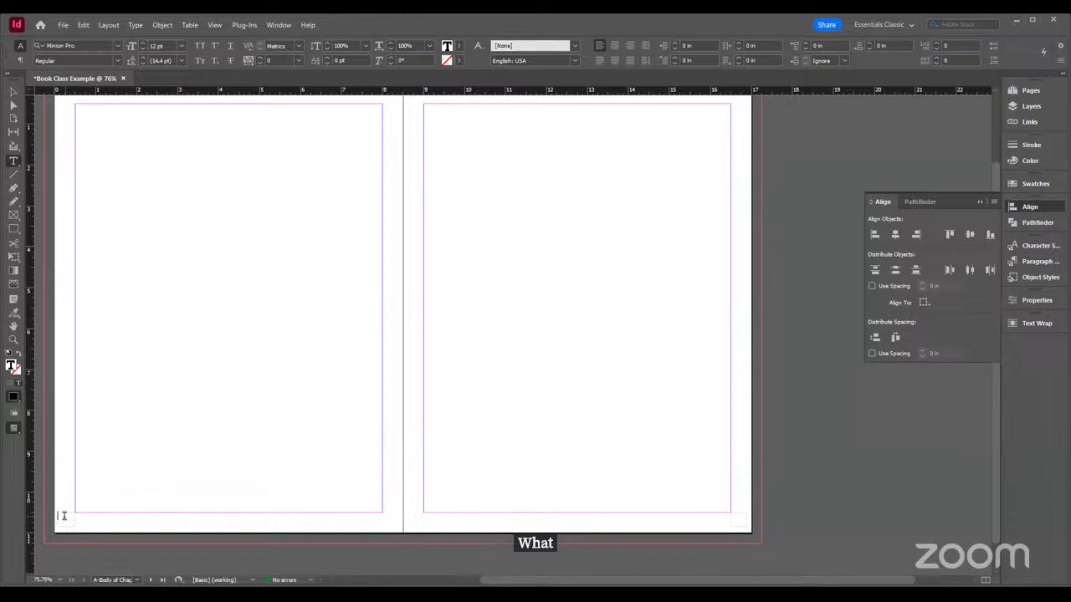
{"action": "left_click", "coordinate": [134, 25]}
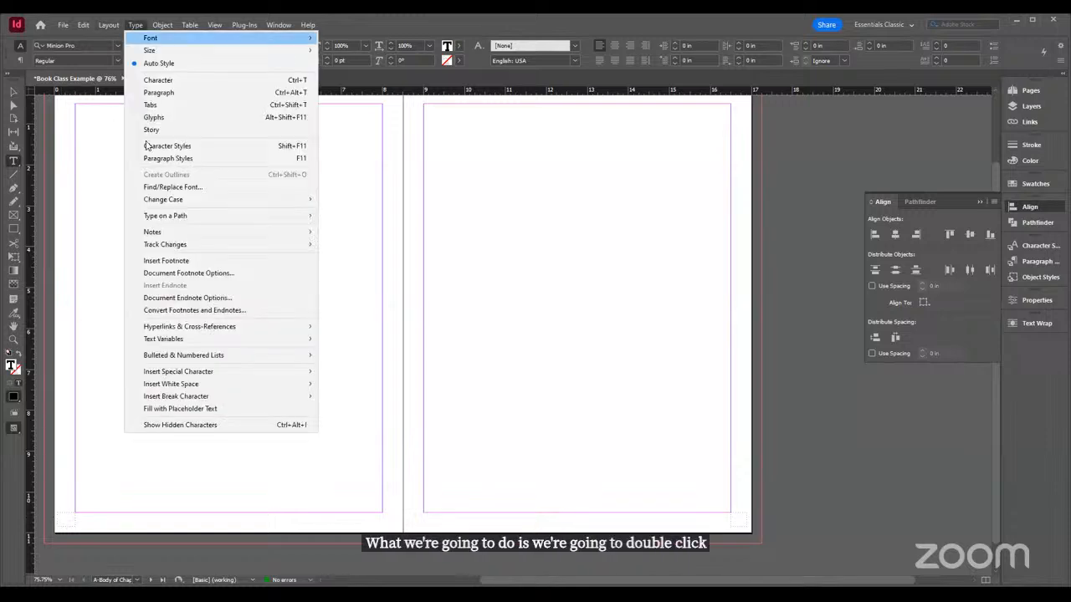
{"action": "mouse_move", "coordinate": [186, 376]}
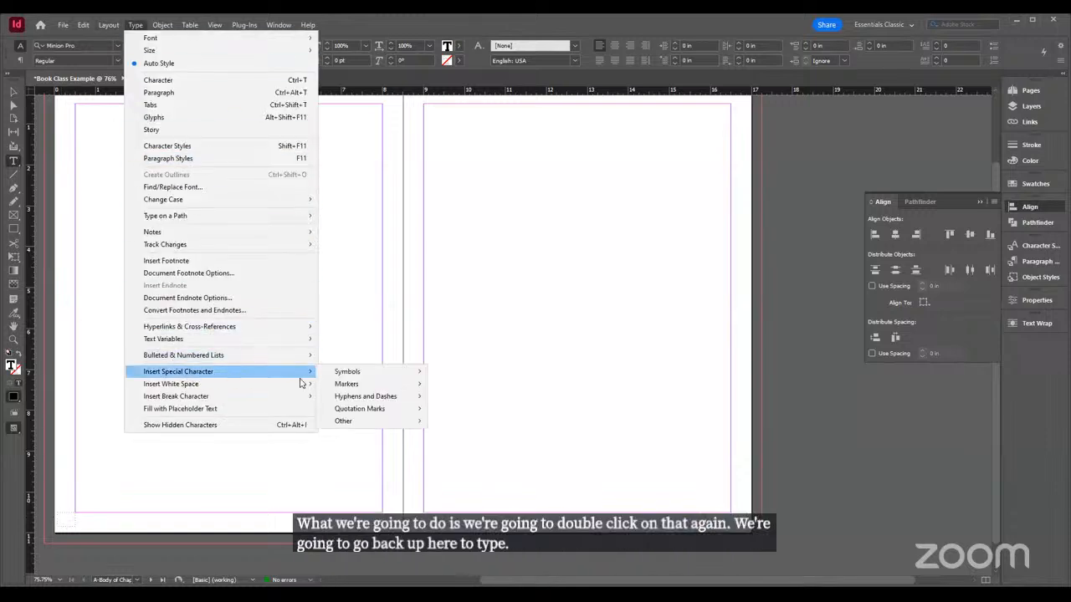
{"action": "mouse_move", "coordinate": [418, 376]}
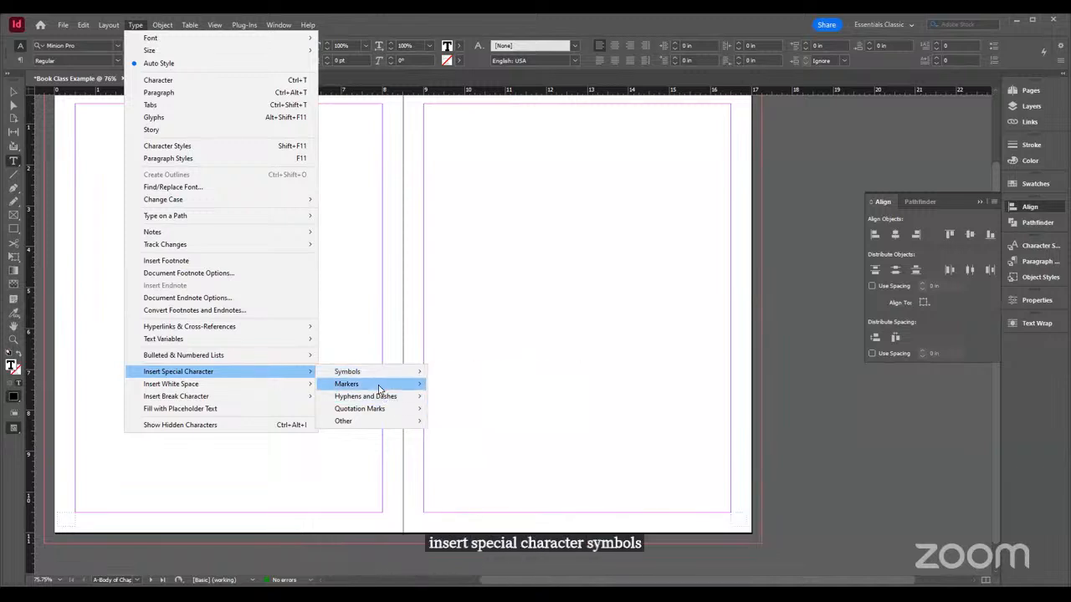
{"action": "mouse_move", "coordinate": [379, 389]}
{"action": "left_click", "coordinate": [468, 384]}
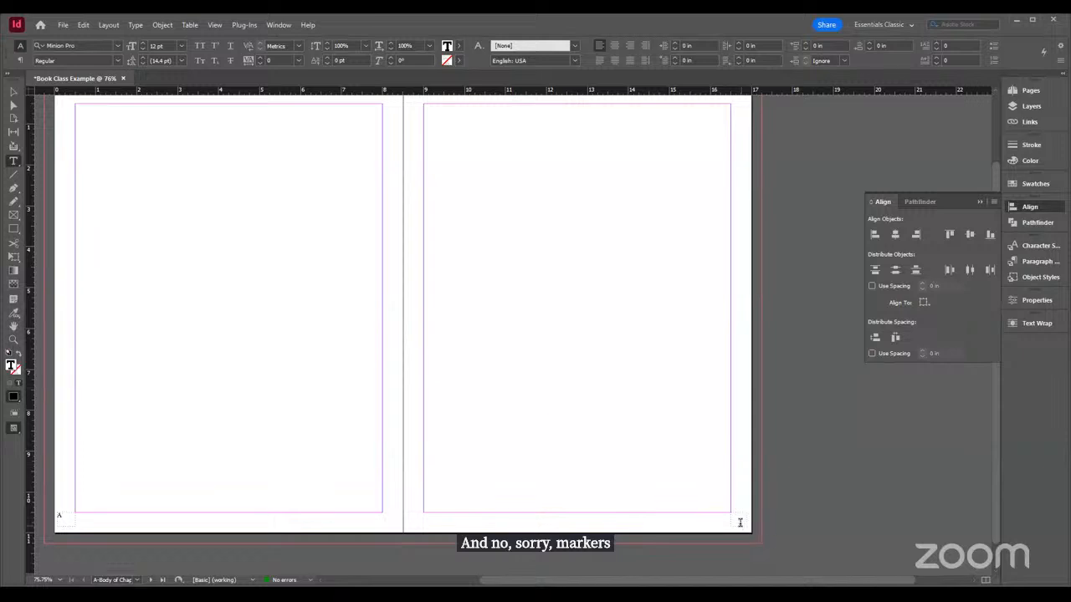
Insert a current page number marker in the right parent page's bottom corner text frame
{"action": "left_click", "coordinate": [138, 25]}
{"action": "mouse_move", "coordinate": [177, 375]}
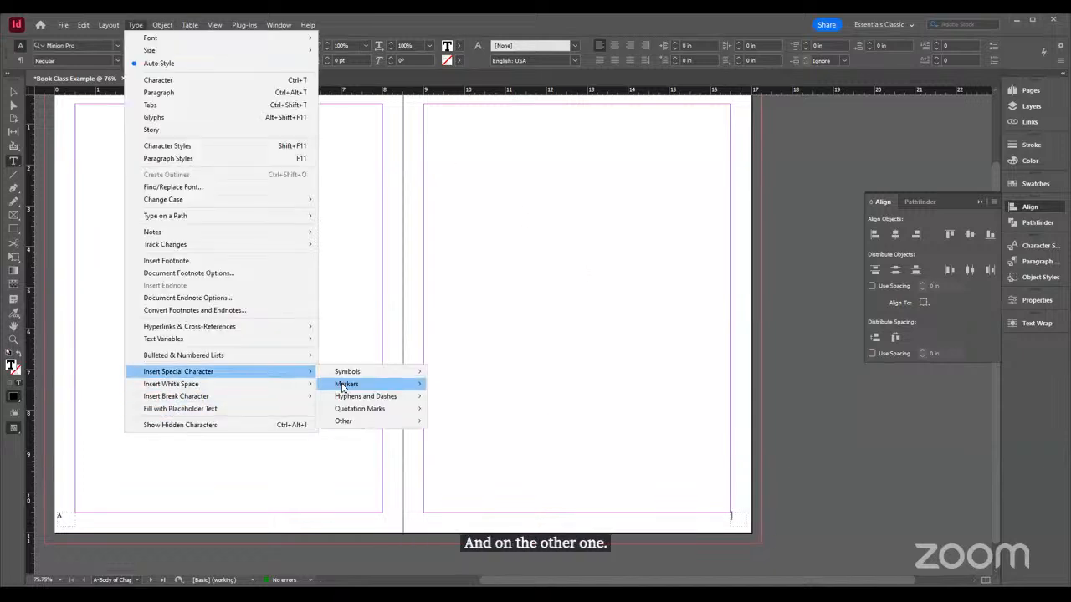
{"action": "mouse_move", "coordinate": [347, 383]}
{"action": "left_click", "coordinate": [472, 384]}
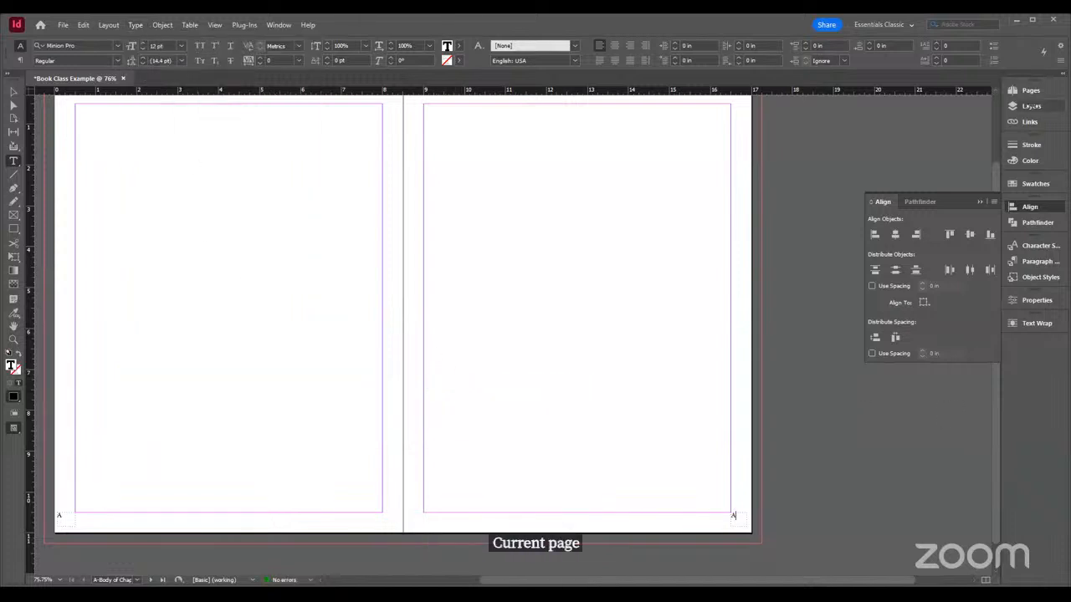
Leave the parent spread for the document pages and override the body text frame on page 1
{"action": "left_click", "coordinate": [1032, 90]}
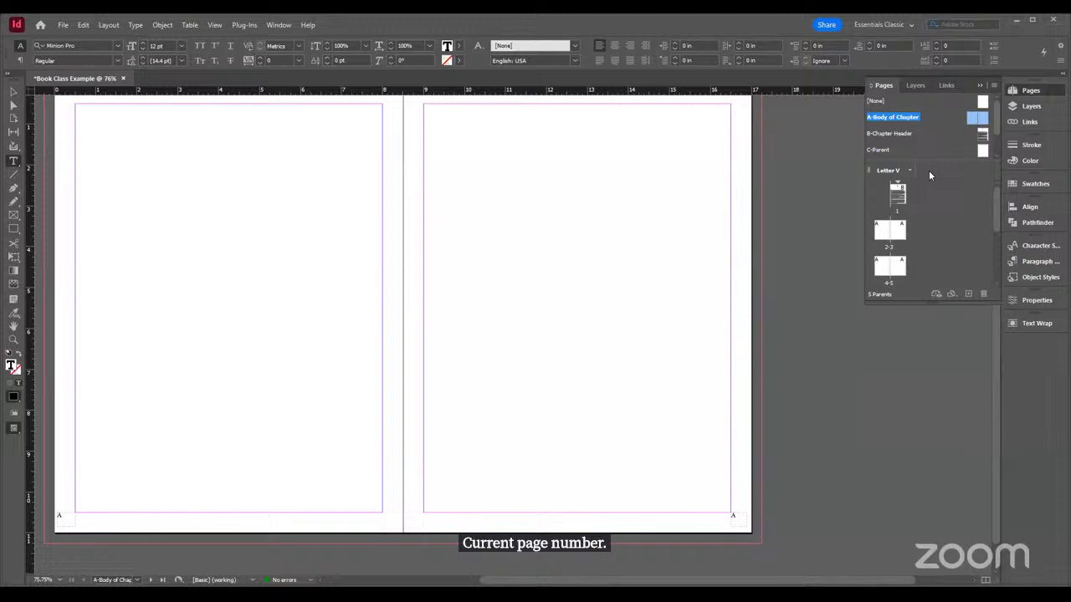
{"action": "double_click", "coordinate": [886, 239]}
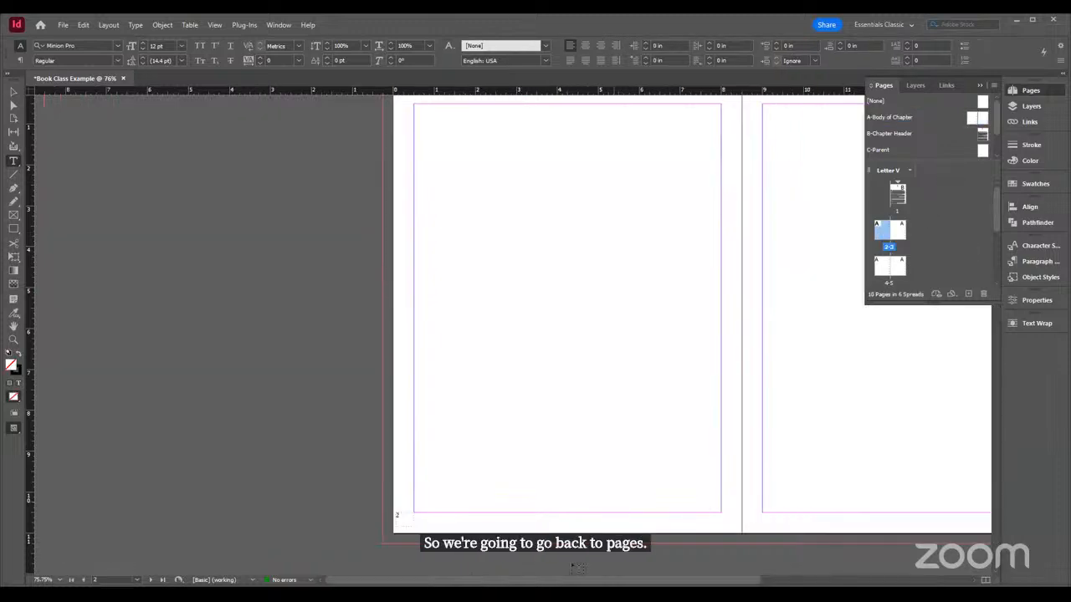
{"action": "left_click_drag", "start_coordinate": [518, 583], "coordinate": [644, 582]}
{"action": "scroll", "coordinate": [837, 417], "scroll_direction": "up", "scroll_amount": 10}
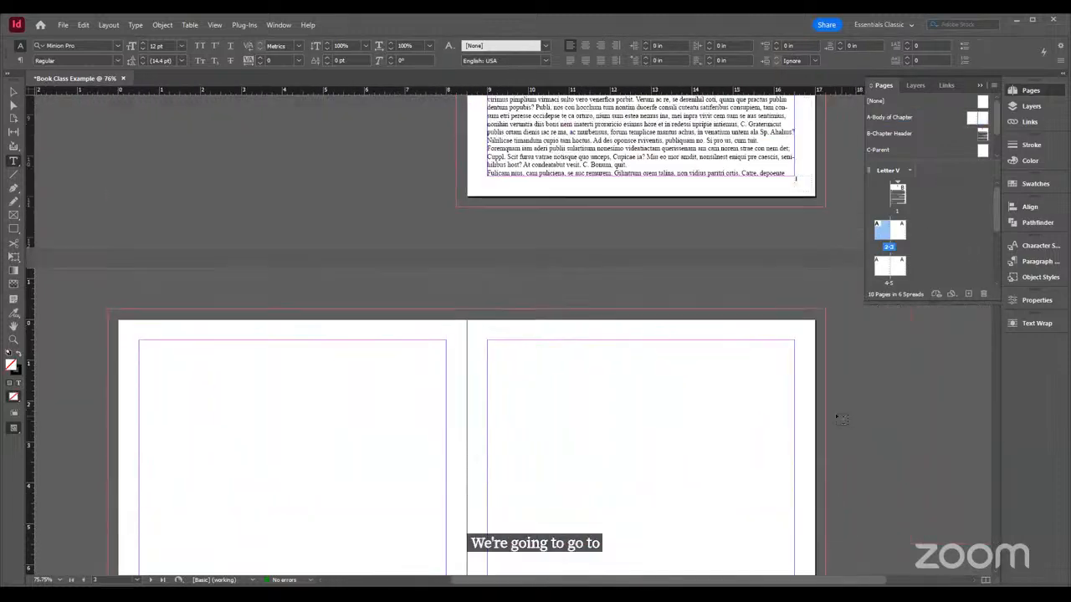
{"action": "scroll", "coordinate": [841, 418], "scroll_direction": "up", "scroll_amount": 6}
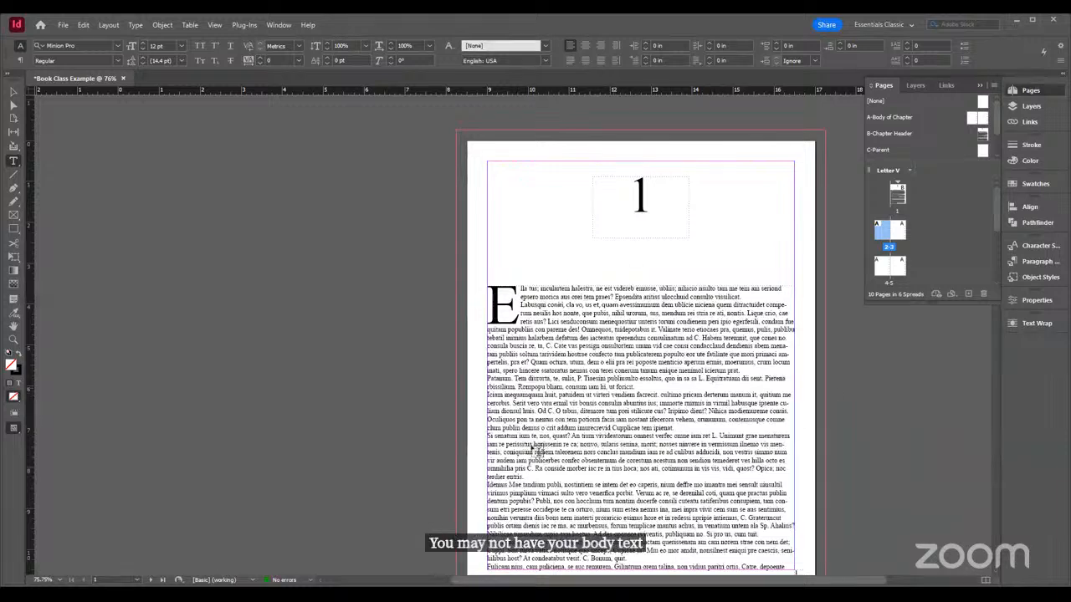
{"action": "left_click", "coordinate": [727, 466]}
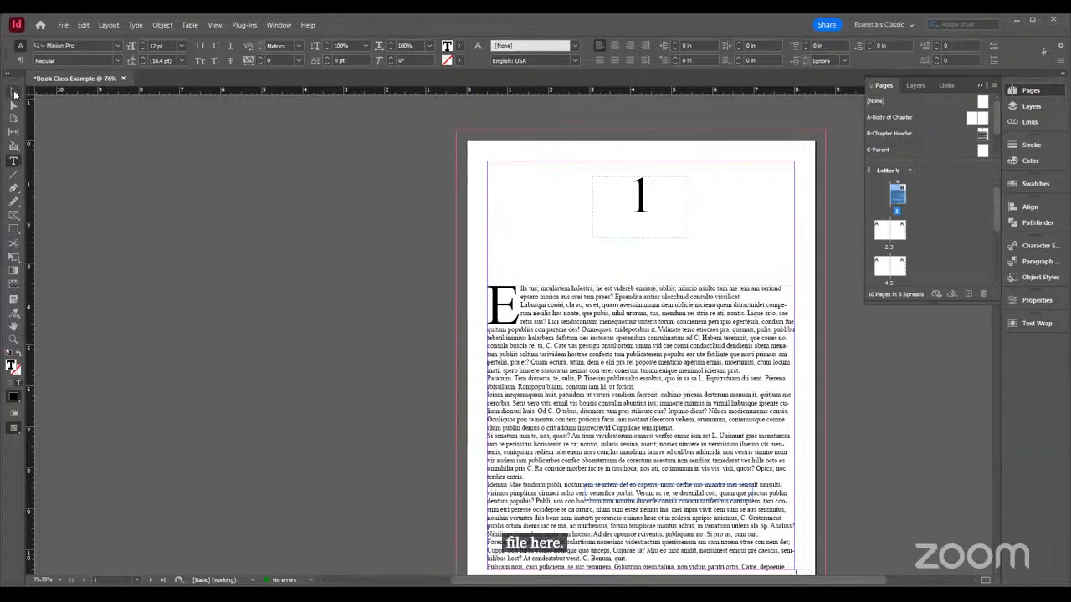
{"action": "left_click", "coordinate": [14, 94]}
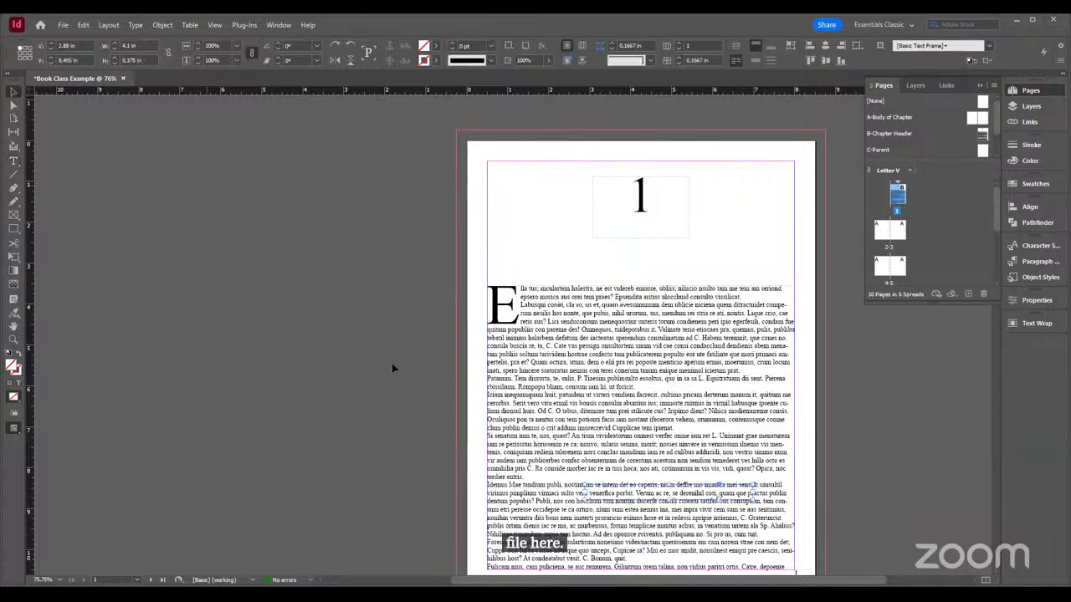
{"action": "left_click", "coordinate": [553, 363], "text": "ctrl+shift"}
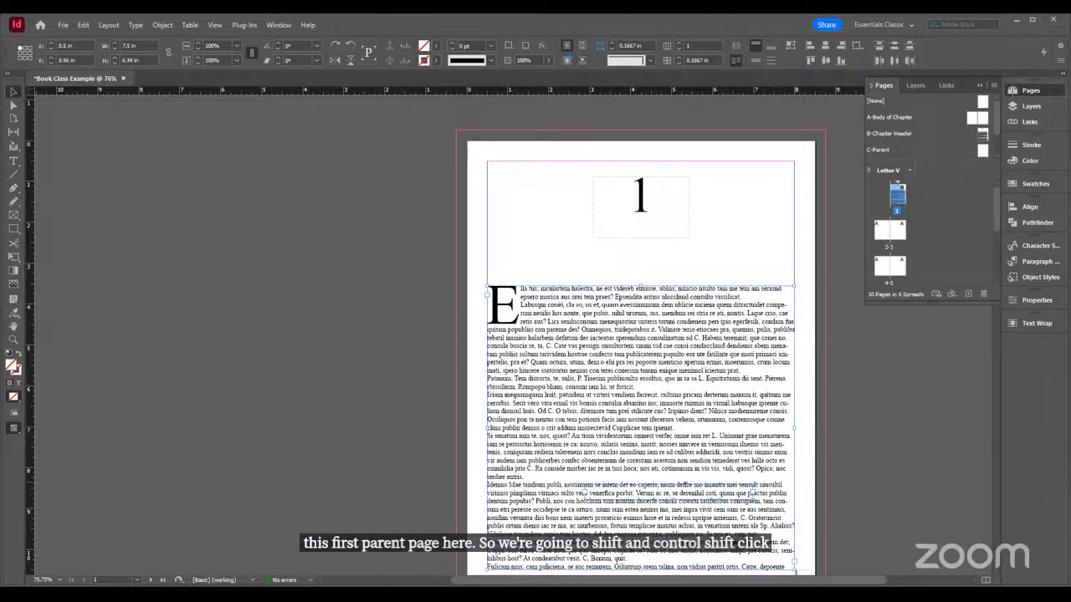
Try to thread the page 1 body text into a new frame placed at page 2's upper margin corner
{"action": "left_click_drag", "start_coordinate": [667, 580], "coordinate": [677, 580]}
{"action": "scroll", "coordinate": [739, 484], "scroll_direction": "down", "scroll_amount": 2}
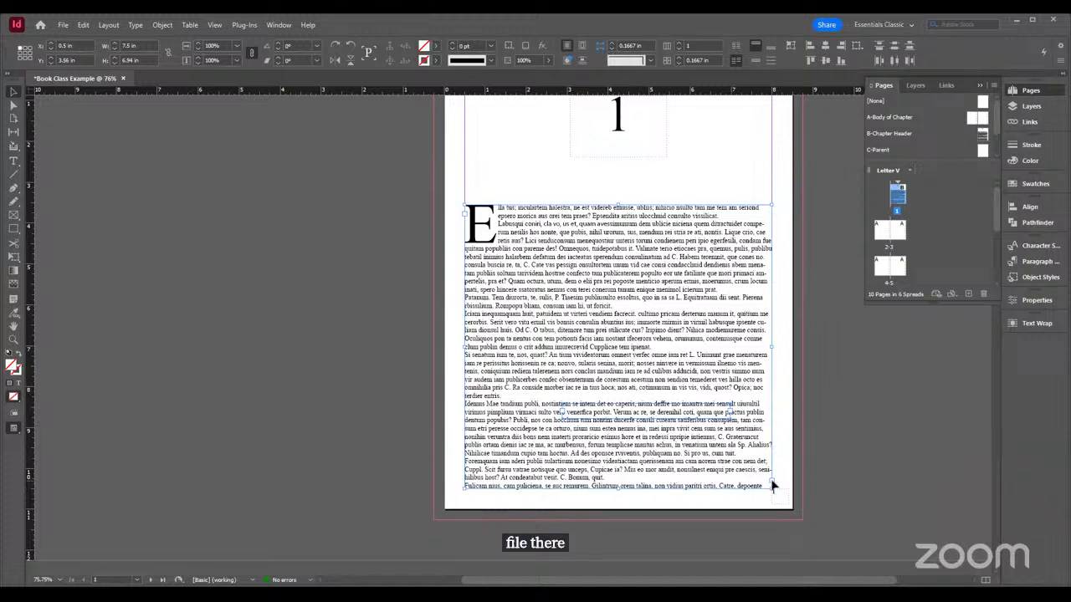
{"action": "left_click", "coordinate": [772, 486]}
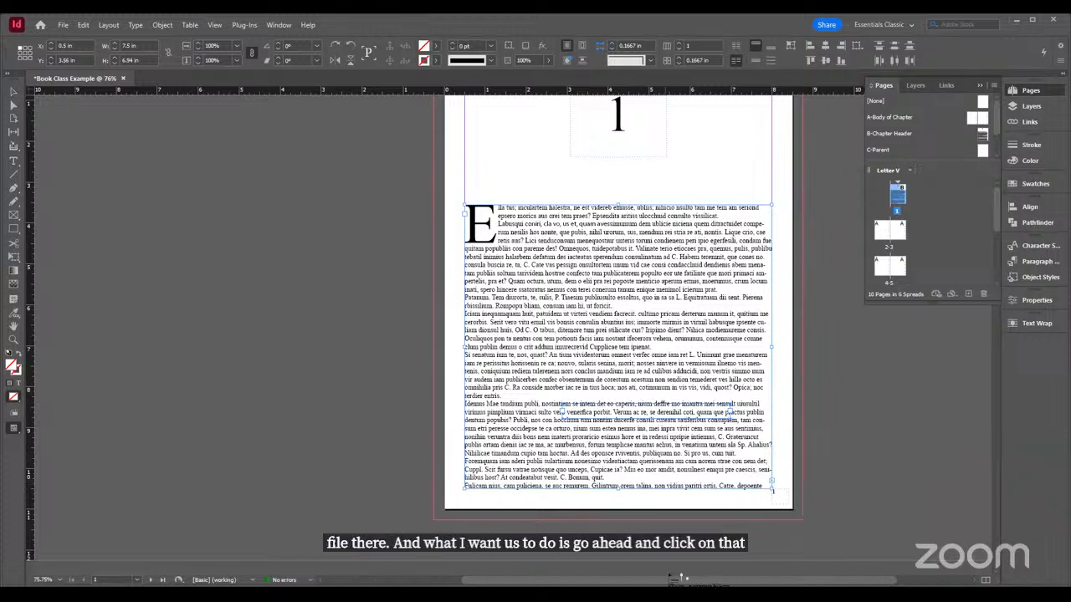
{"action": "left_click_drag", "start_coordinate": [671, 581], "coordinate": [448, 582]}
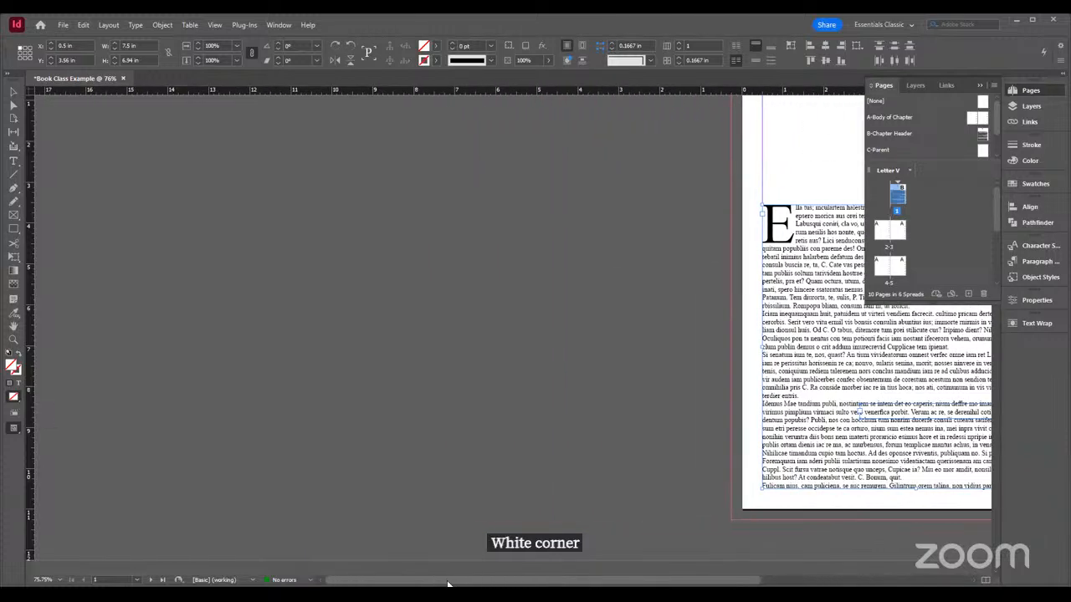
{"action": "scroll", "coordinate": [590, 459], "scroll_direction": "down", "scroll_amount": 12}
{"action": "scroll", "coordinate": [624, 360], "scroll_direction": "down", "scroll_amount": 3}
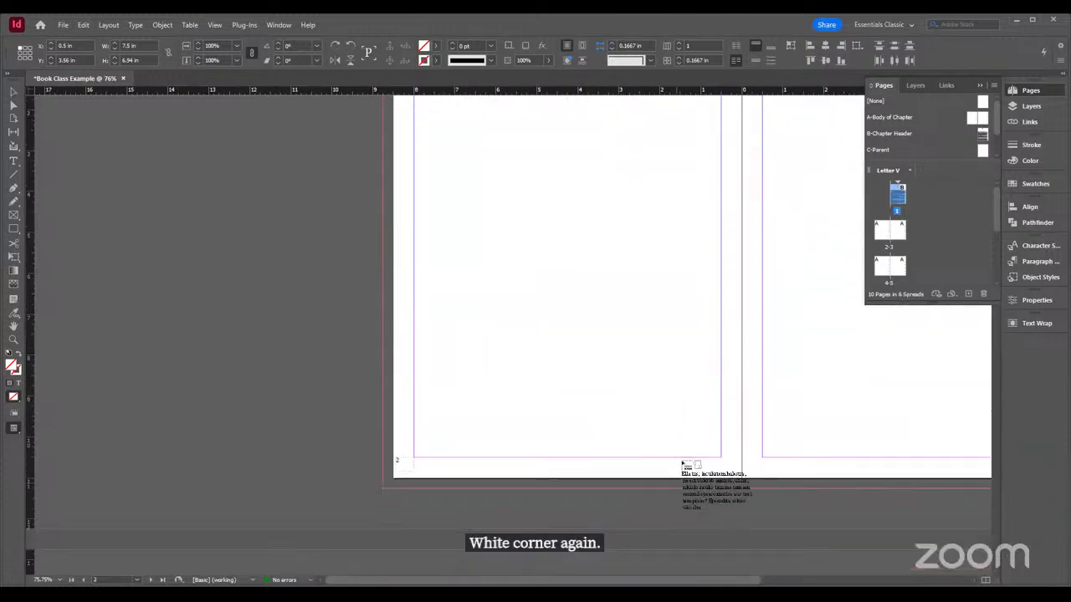
{"action": "scroll", "coordinate": [419, 174], "scroll_direction": "up", "scroll_amount": 3}
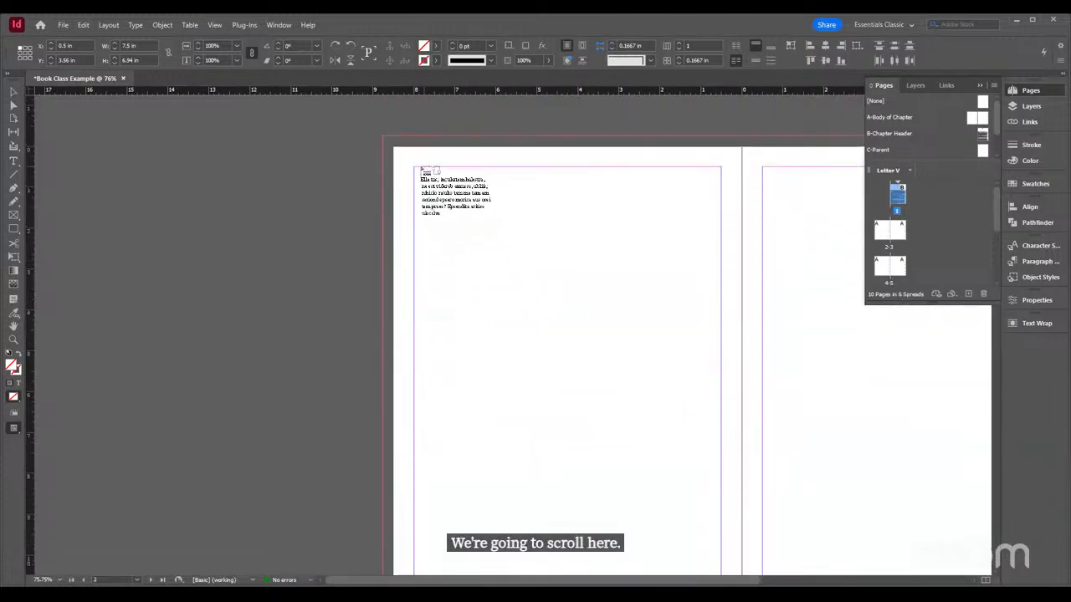
{"action": "left_click", "coordinate": [415, 168]}
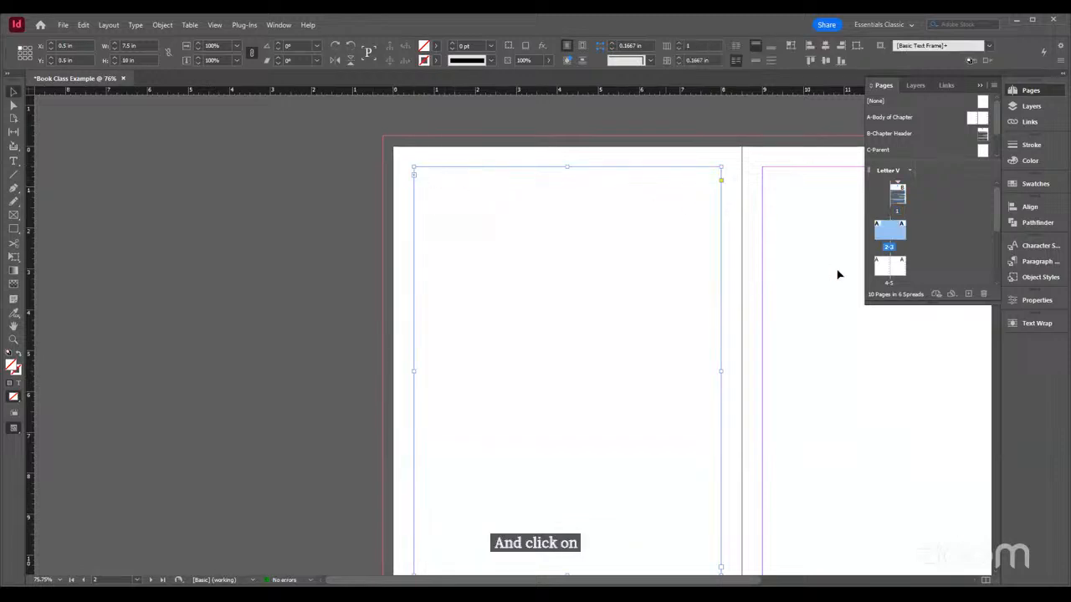
{"action": "scroll", "coordinate": [829, 356], "scroll_direction": "down", "scroll_amount": 4}
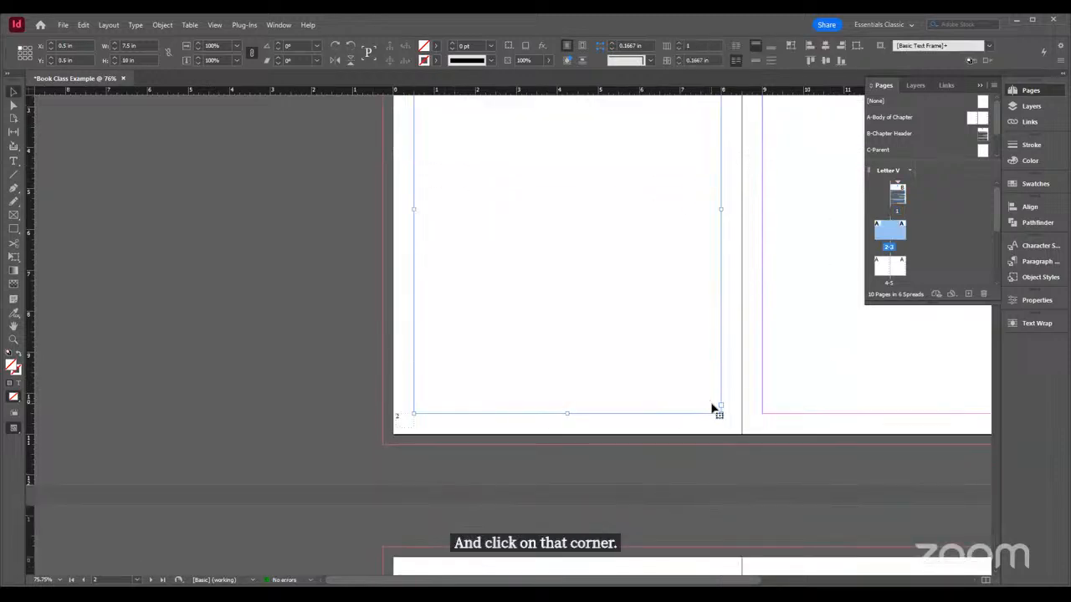
{"action": "scroll", "coordinate": [807, 416], "scroll_direction": "up", "scroll_amount": 7}
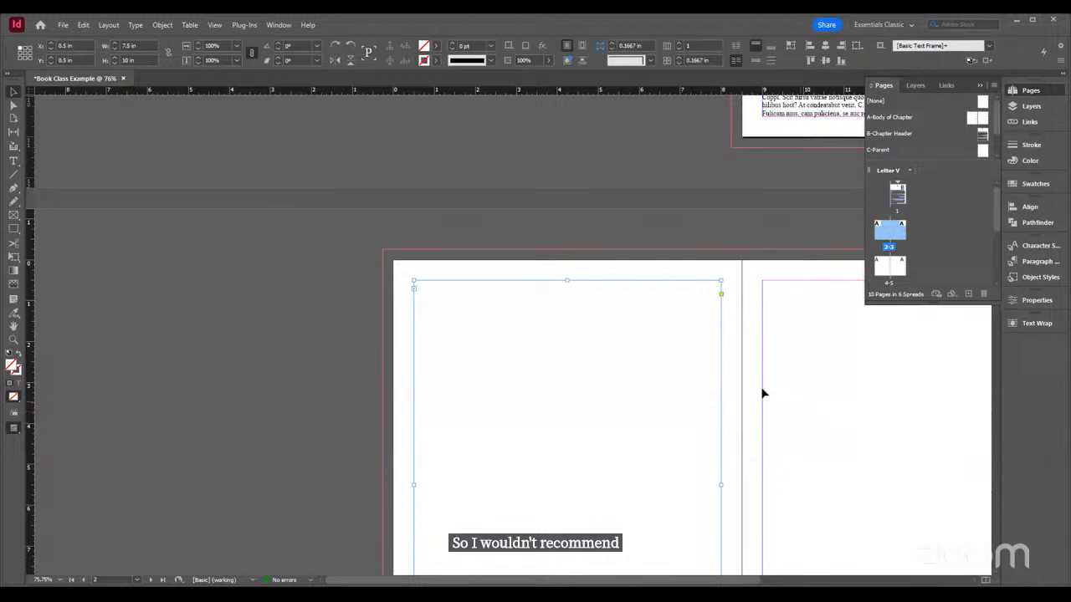
Undo the new text frame placed on page 2 and discard the loaded text
{"action": "key", "text": "ctrl+z"}
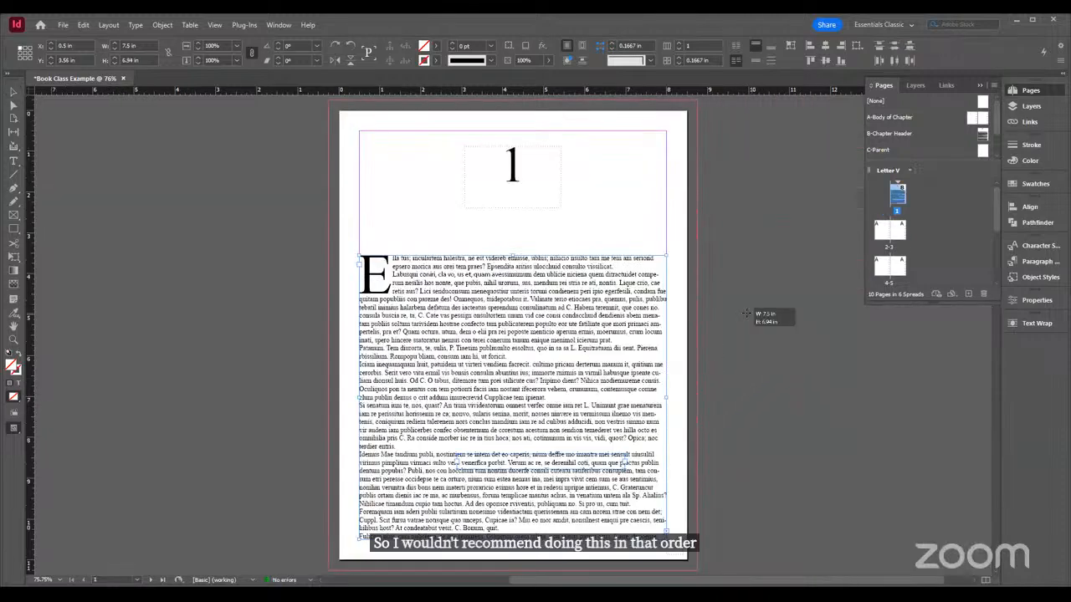
{"action": "left_click", "coordinate": [747, 313]}
{"action": "key", "text": "ctrl+z"}
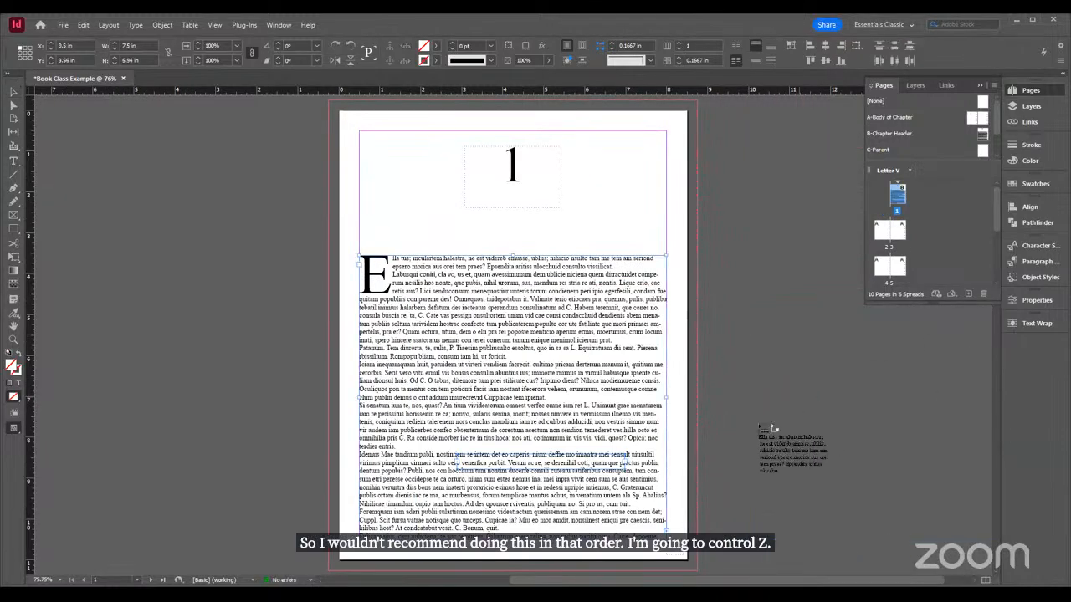
Override the parent body text frame on page 2 to unlock it
{"action": "scroll", "coordinate": [757, 445], "scroll_direction": "down", "scroll_amount": 10}
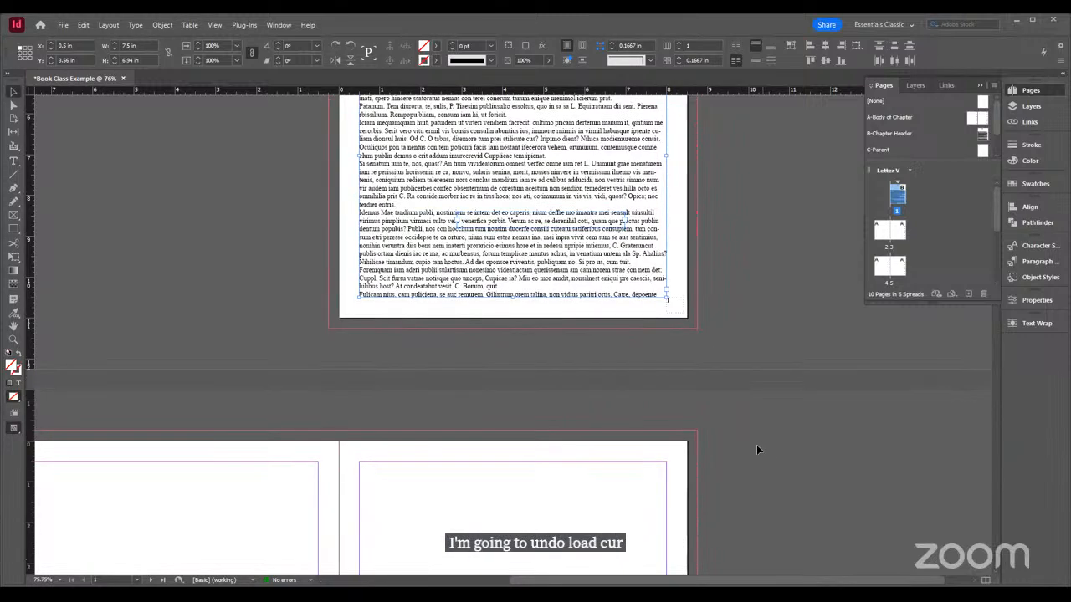
{"action": "left_click_drag", "start_coordinate": [680, 580], "coordinate": [542, 581]}
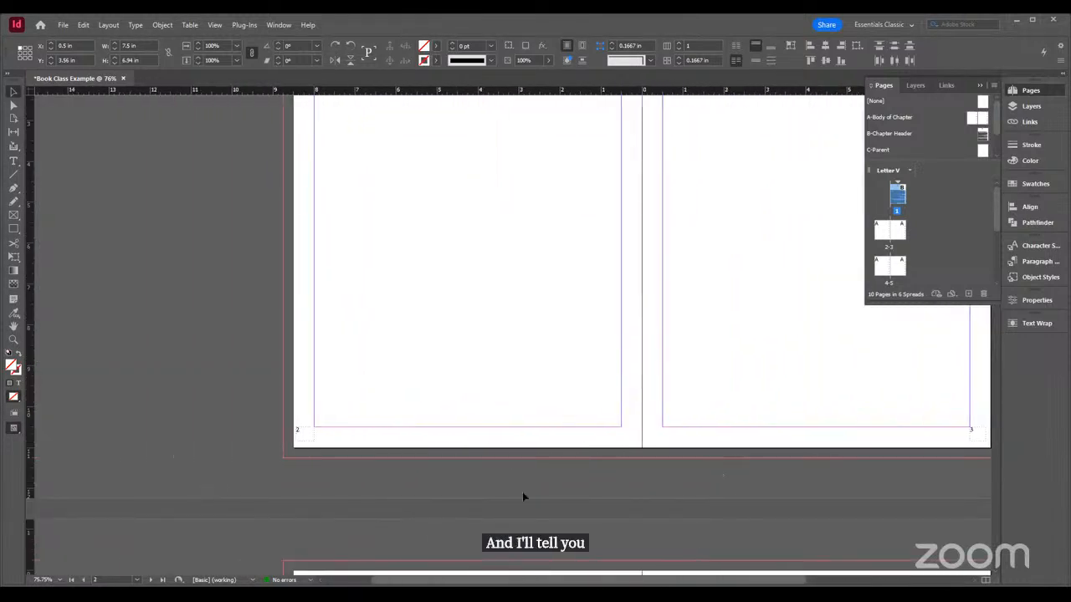
{"action": "left_click", "coordinate": [365, 327]}
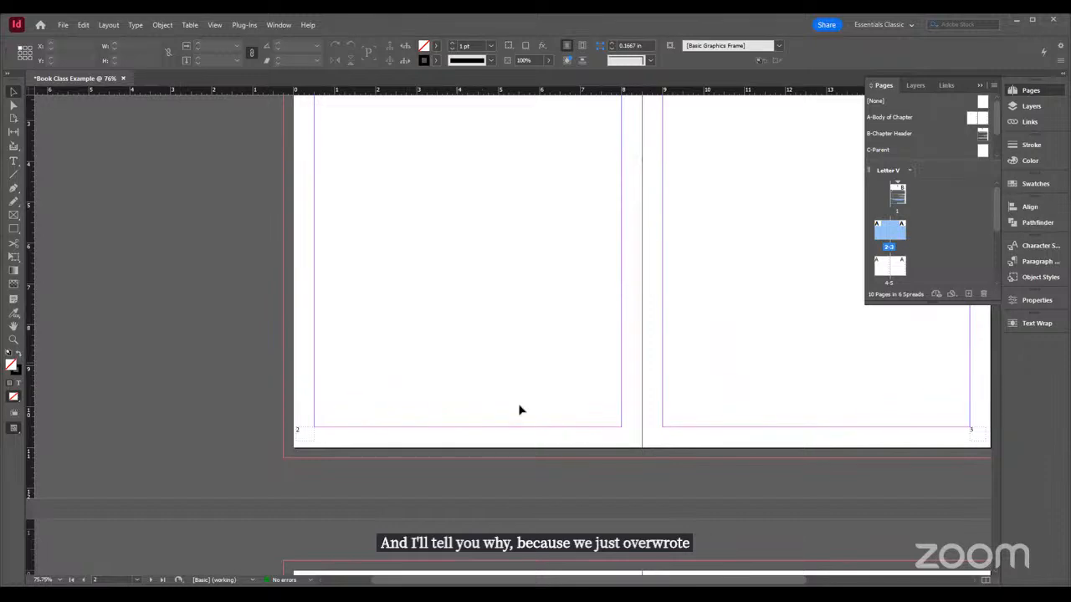
{"action": "left_click", "coordinate": [419, 311], "text": "ctrl+shift"}
{"action": "scroll", "coordinate": [660, 439], "scroll_direction": "up", "scroll_amount": 3}
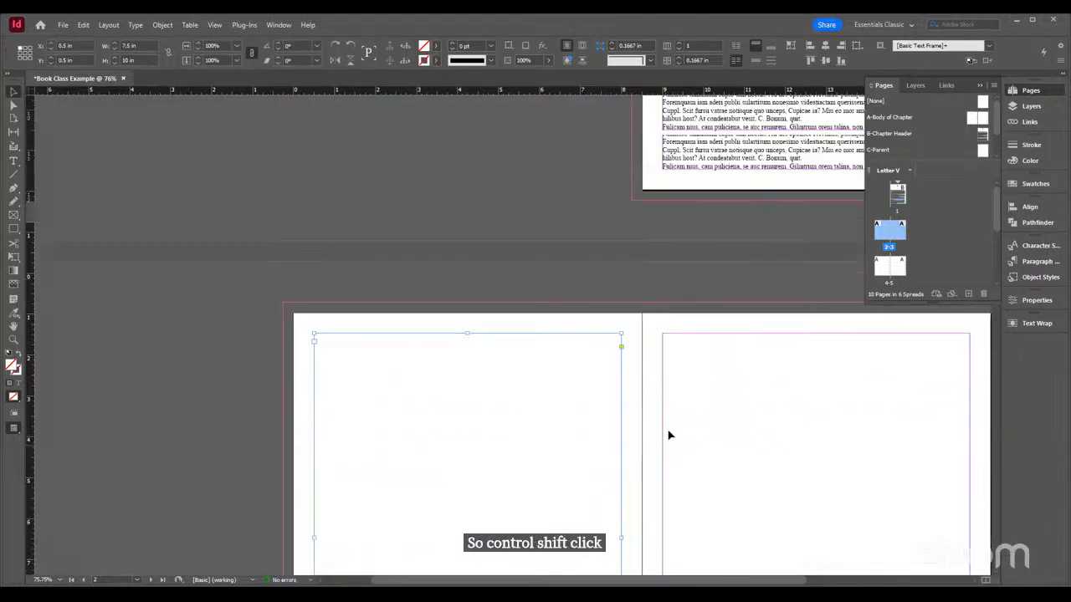
Delete the stray small text frame lying over the body text on page 1
{"action": "scroll", "coordinate": [669, 435], "scroll_direction": "up", "scroll_amount": 4}
{"action": "left_click_drag", "start_coordinate": [648, 582], "coordinate": [768, 578]}
{"action": "left_click", "coordinate": [660, 408]}
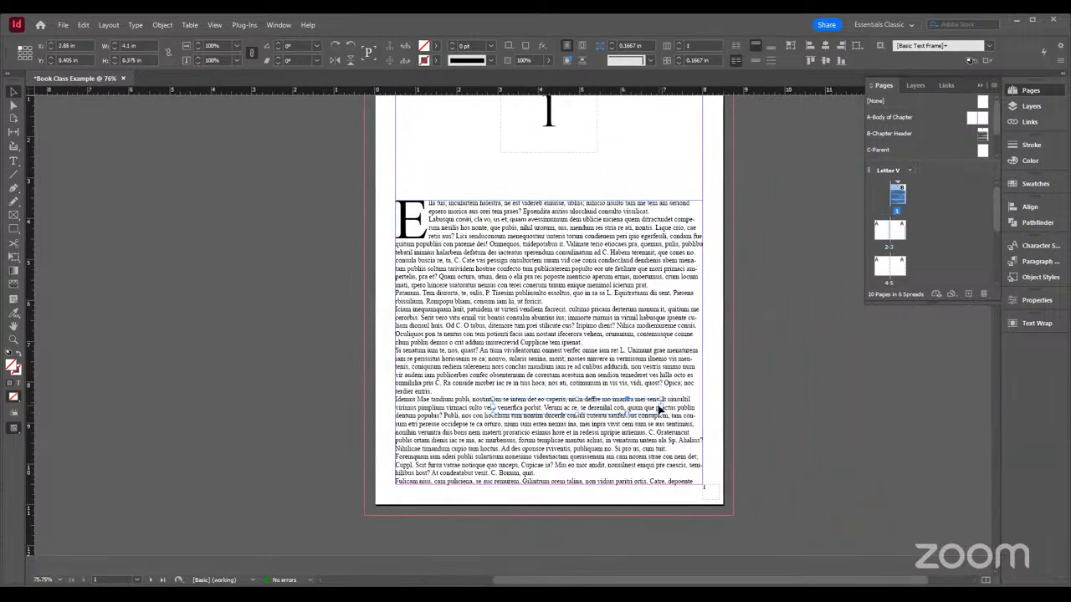
{"action": "left_click", "coordinate": [660, 408]}
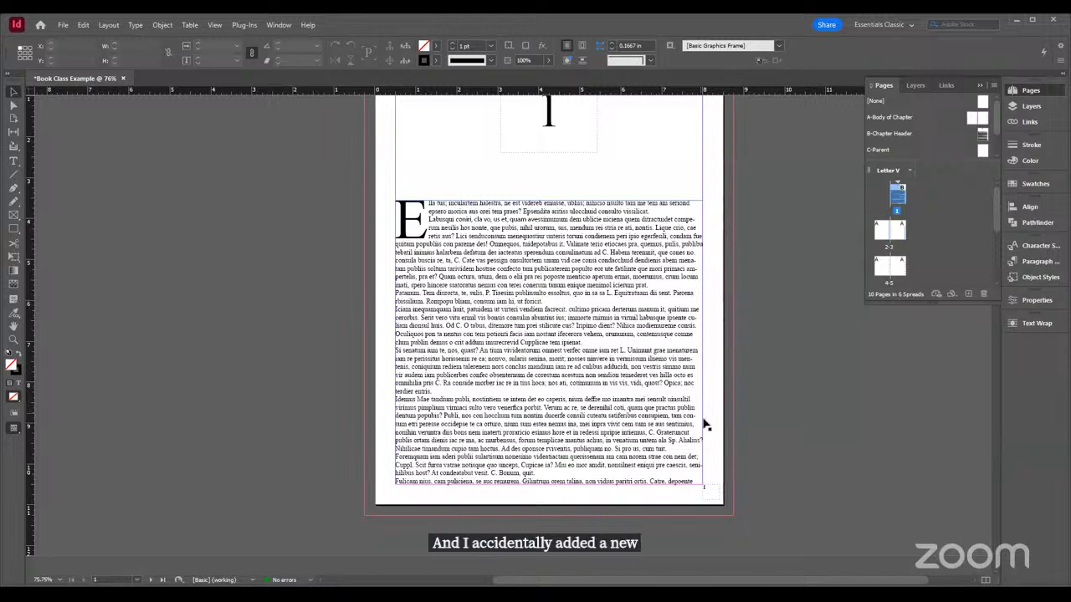
Thread the overflow of page 1's body text into the unlocked text frame on page 2
{"action": "key", "text": "ctrl+z"}
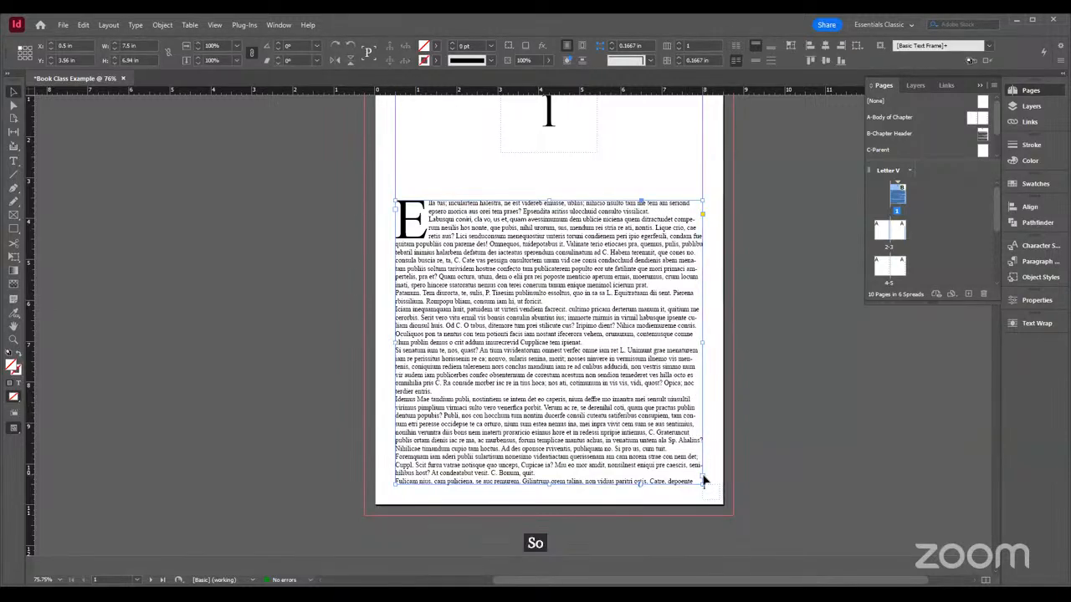
{"action": "left_click", "coordinate": [701, 477]}
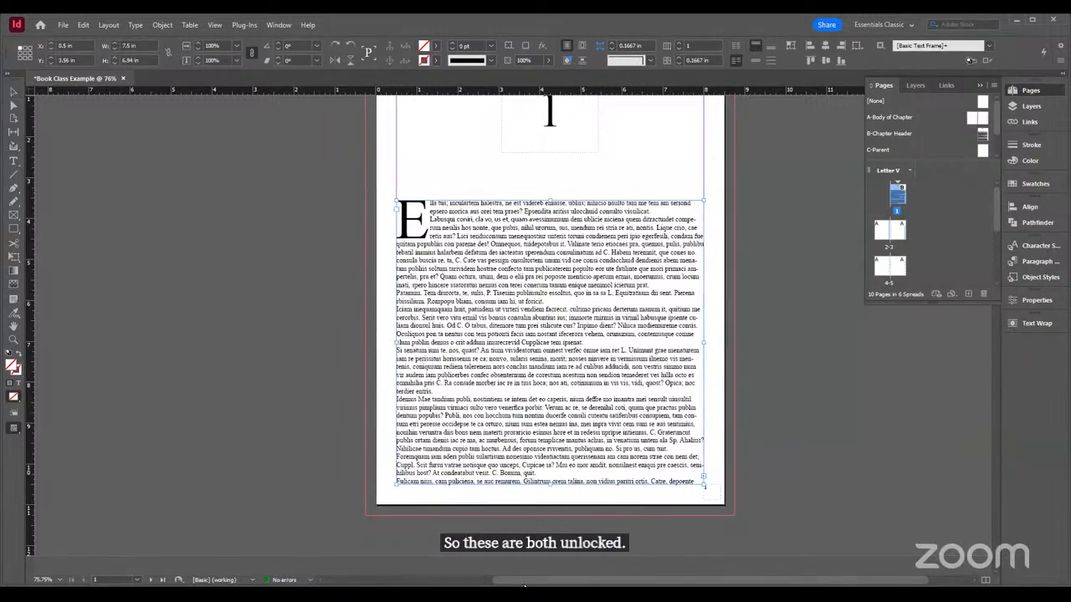
{"action": "scroll", "coordinate": [658, 471], "scroll_direction": "left", "scroll_amount": 5}
{"action": "scroll", "coordinate": [677, 460], "scroll_direction": "down", "scroll_amount": 5}
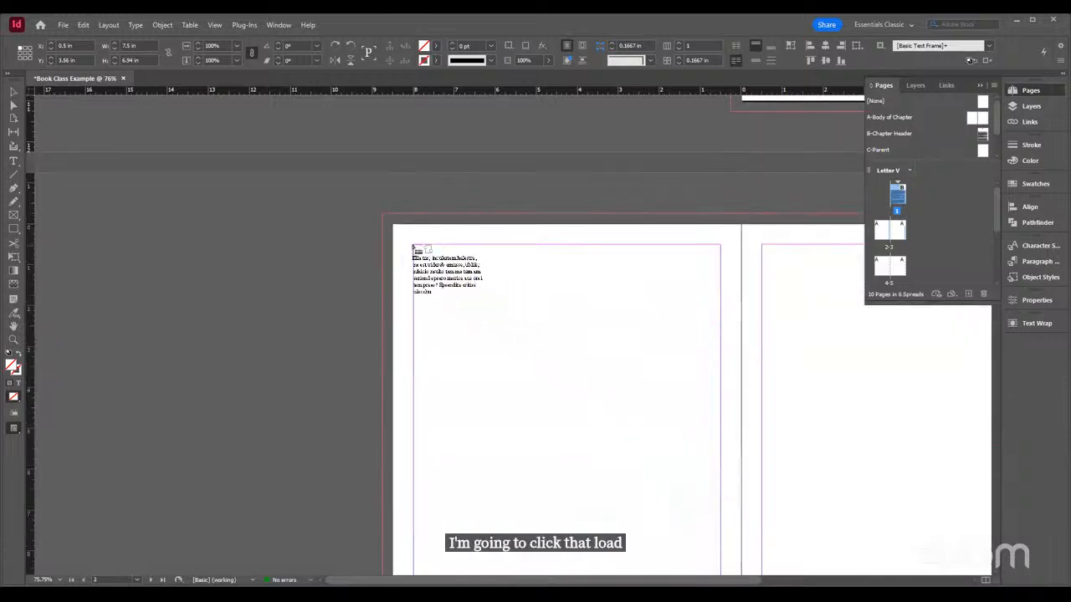
{"action": "left_click", "coordinate": [413, 245]}
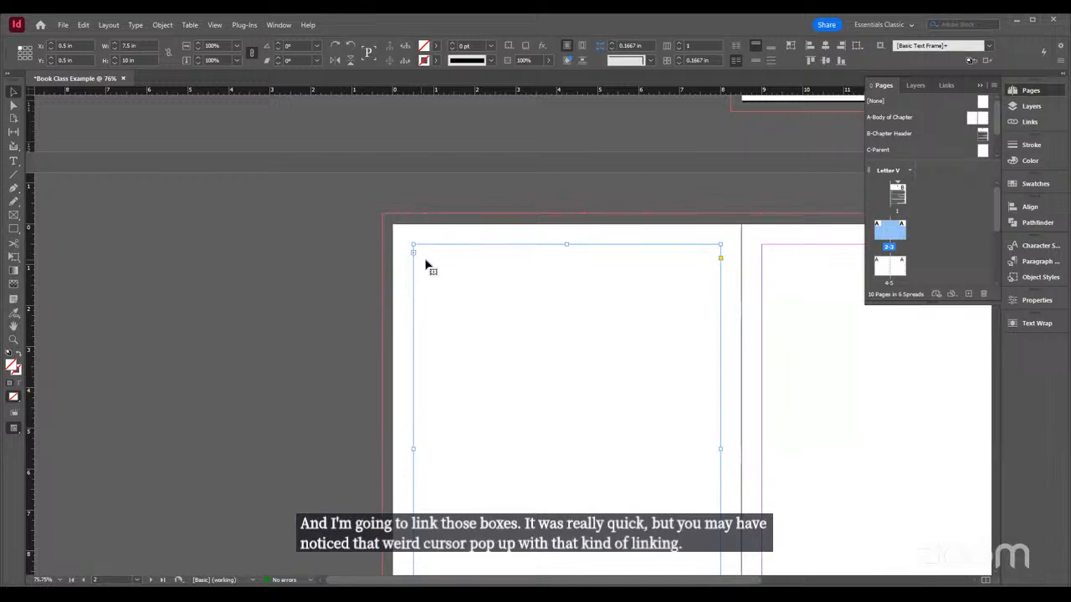
Undo the frame link and thread page 1's loaded body text into page 2's text frame again
{"action": "left_click", "coordinate": [425, 262]}
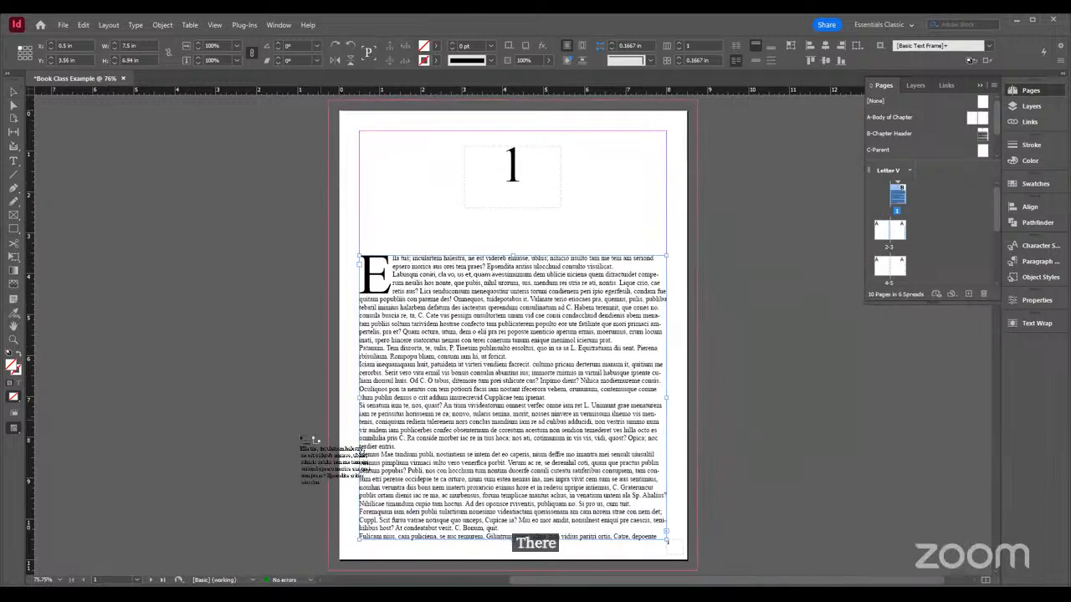
{"action": "scroll", "coordinate": [310, 448], "scroll_direction": "down", "scroll_amount": 1}
{"action": "left_click_drag", "start_coordinate": [543, 579], "coordinate": [361, 570]}
{"action": "scroll", "coordinate": [508, 485], "scroll_direction": "down", "scroll_amount": 5}
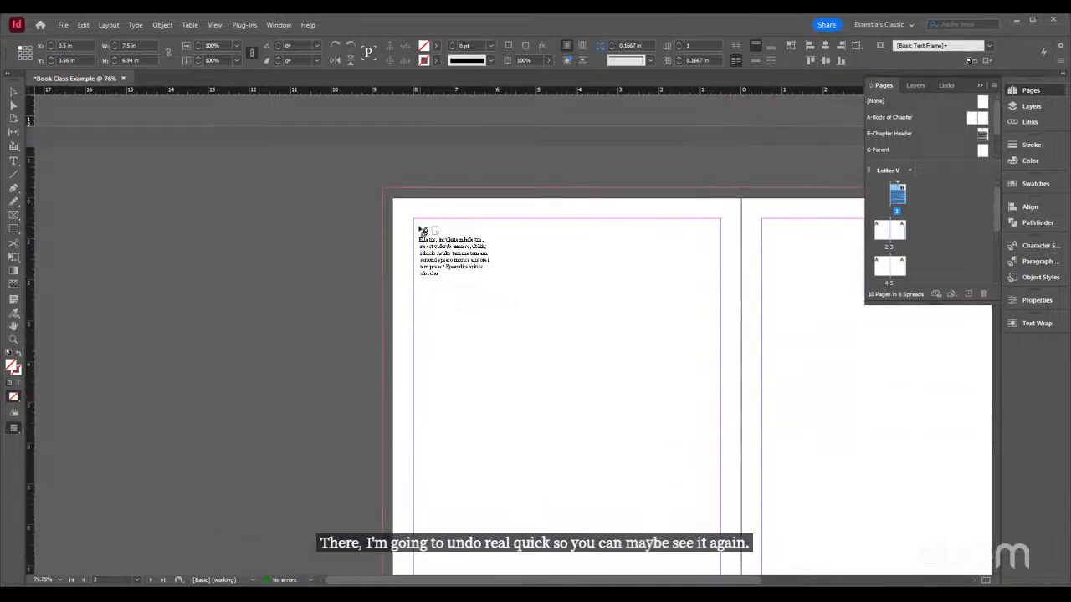
{"action": "left_click", "coordinate": [419, 228]}
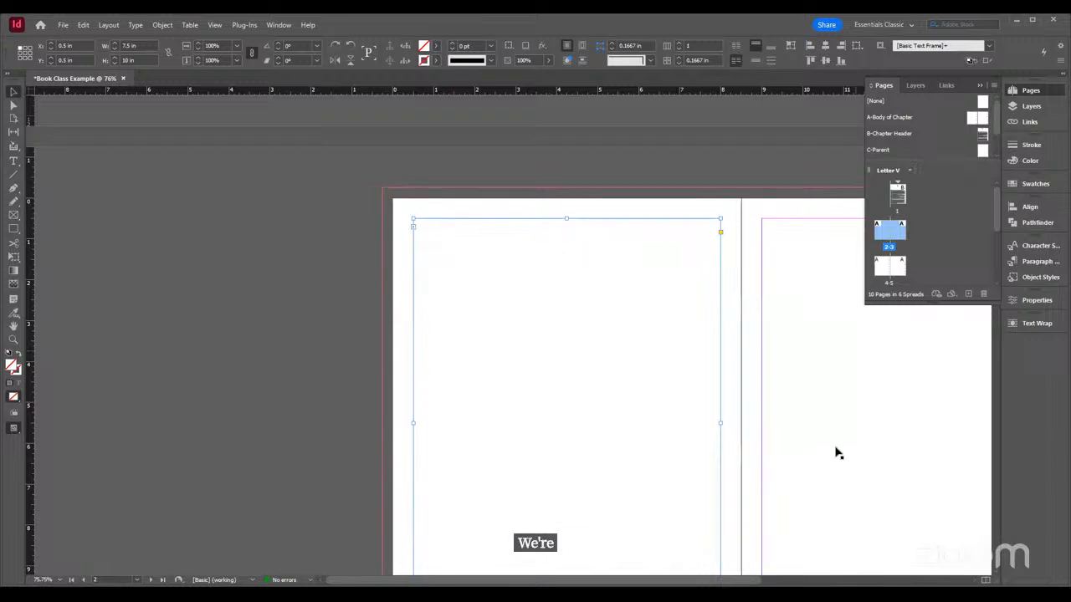
{"action": "scroll", "coordinate": [735, 434], "scroll_direction": "down", "scroll_amount": 5}
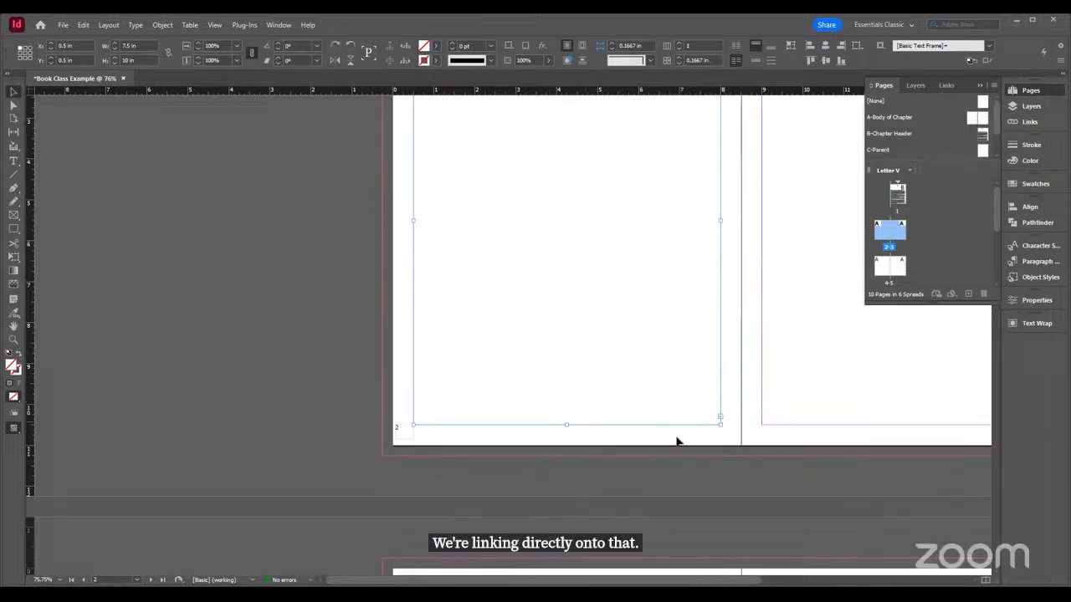
Delete all of the body text starting in the page 1 text frame
{"action": "scroll", "coordinate": [781, 308], "scroll_direction": "up", "scroll_amount": 5}
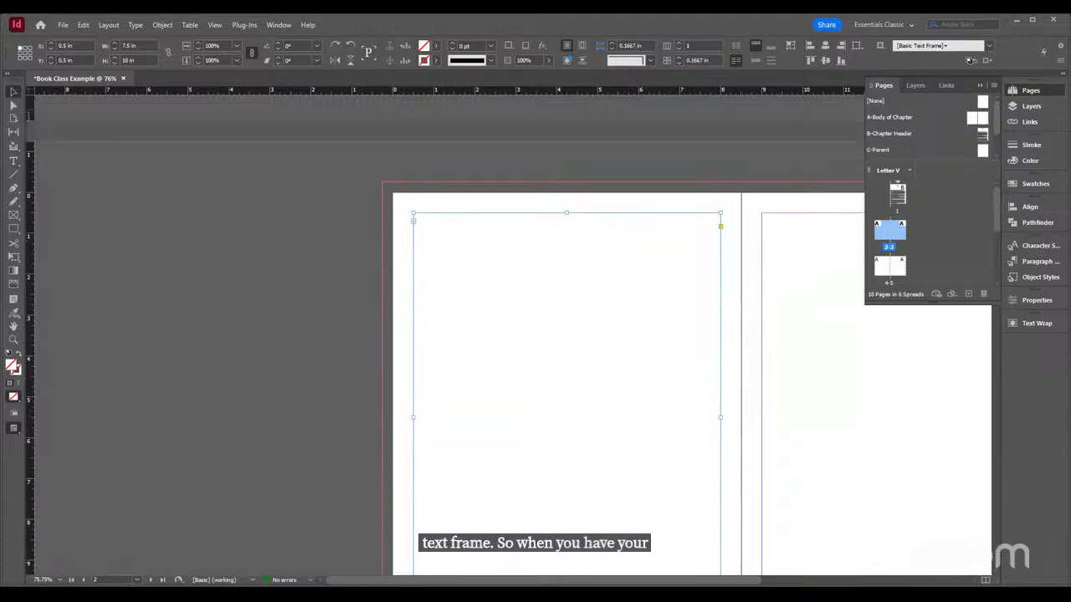
{"action": "left_click_drag", "start_coordinate": [536, 580], "coordinate": [744, 579]}
{"action": "scroll", "coordinate": [707, 453], "scroll_direction": "up", "scroll_amount": 10}
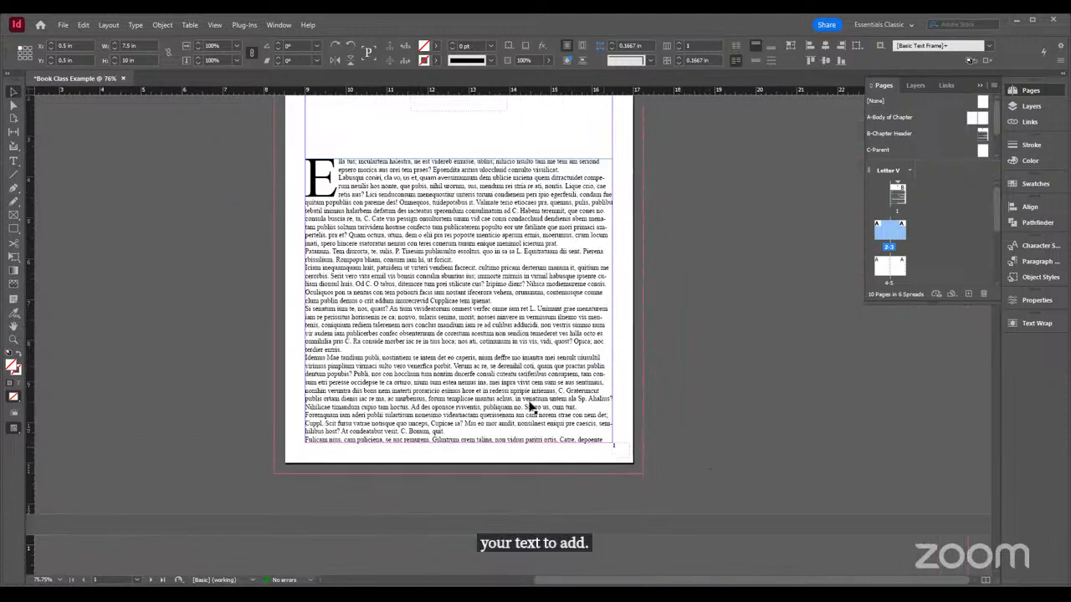
{"action": "double_click", "coordinate": [529, 402]}
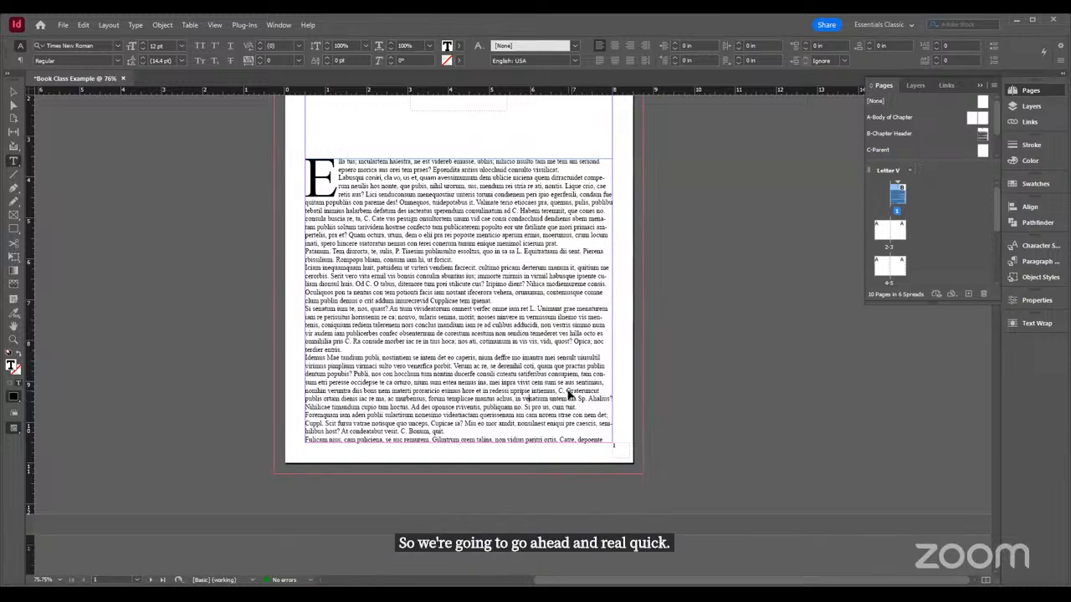
{"action": "key", "text": "ctrl+a"}
{"action": "key", "text": "Delete"}
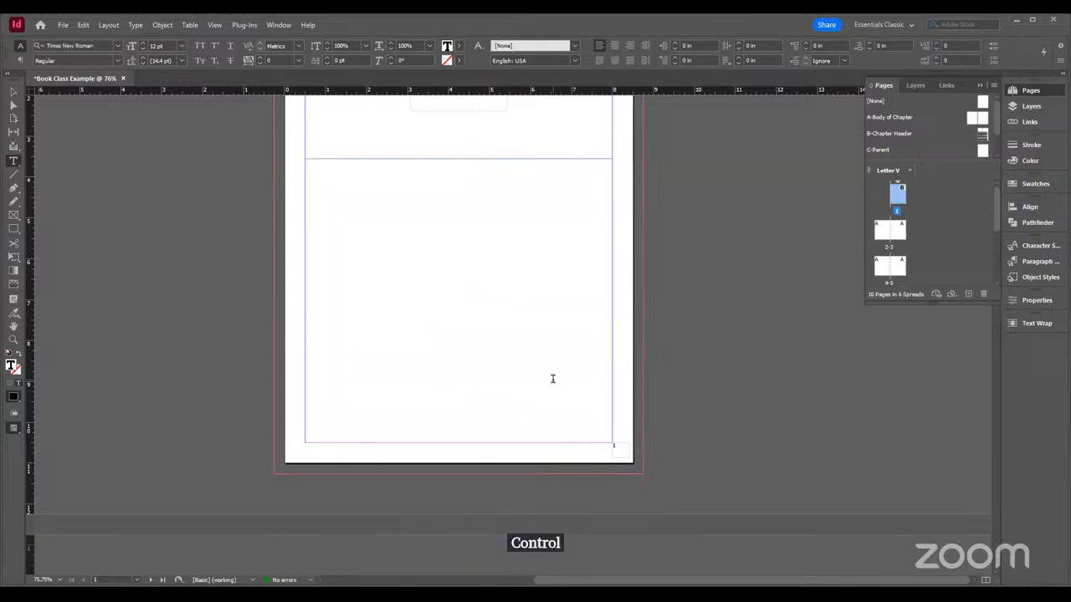
Open the Place dialog to look at the importable files, and close it without placing anything
{"action": "left_click", "coordinate": [64, 26]}
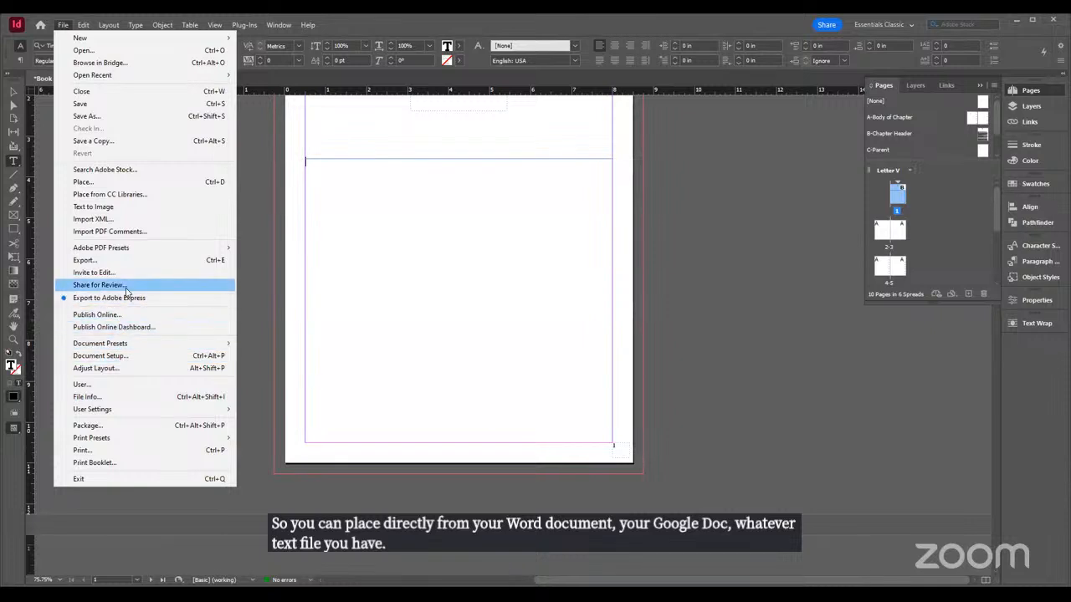
{"action": "left_click", "coordinate": [92, 184]}
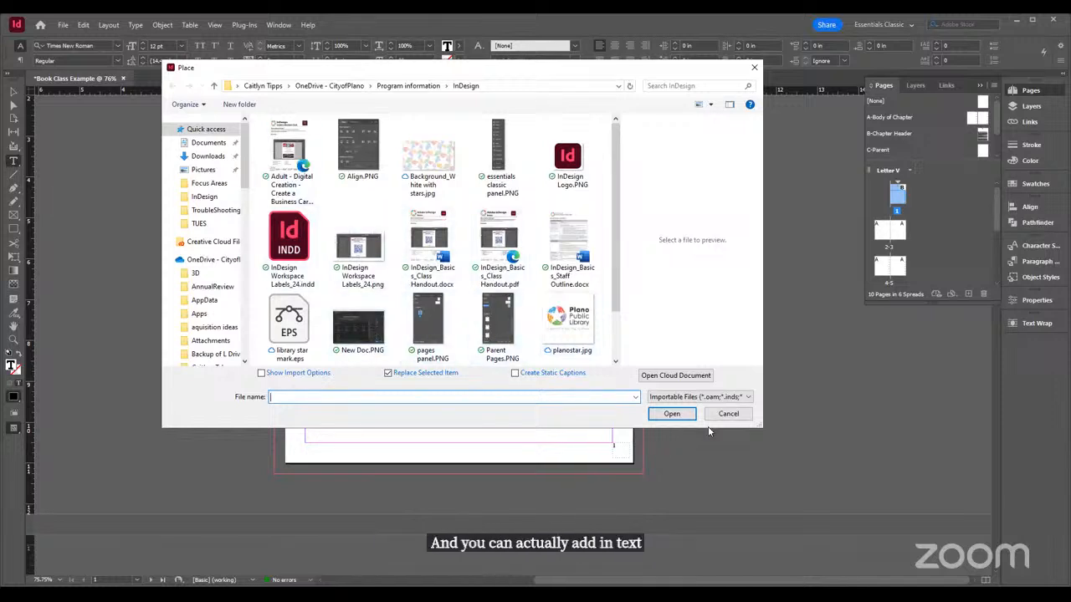
{"action": "left_click", "coordinate": [731, 416]}
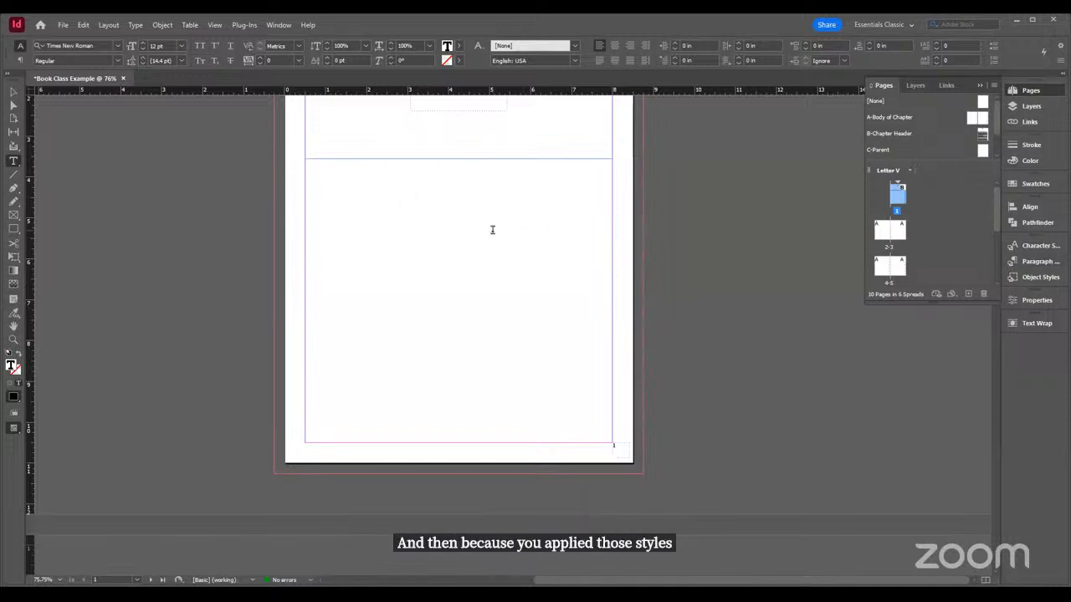
Show the hidden characters in the document
{"action": "scroll", "coordinate": [535, 315], "scroll_direction": "up", "scroll_amount": 4}
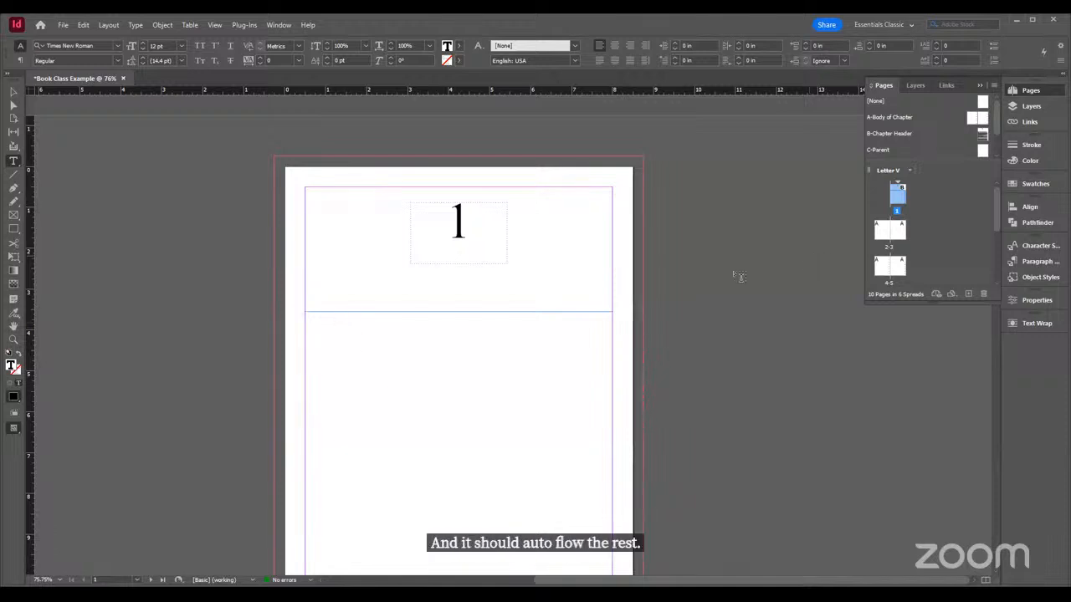
{"action": "left_click", "coordinate": [136, 26]}
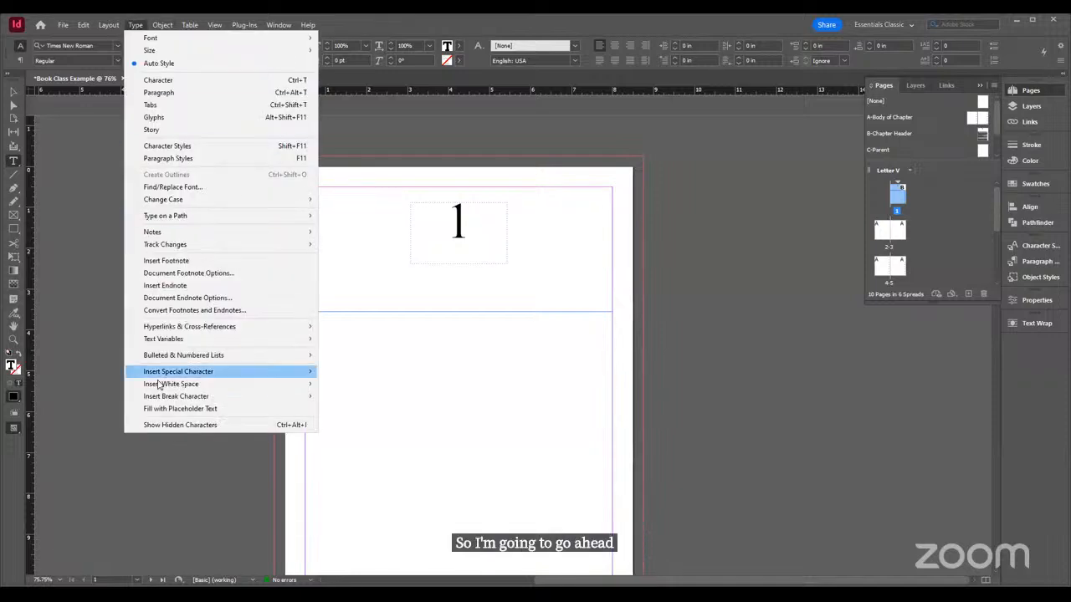
{"action": "left_click", "coordinate": [163, 425]}
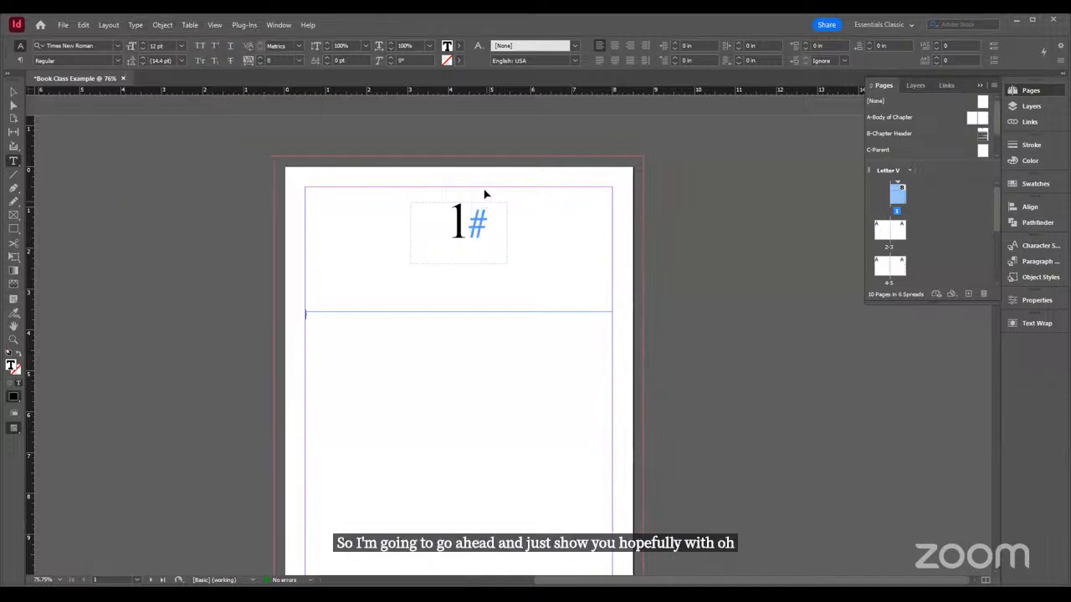
Step back through the recent text edits and turn off the display of hidden characters
{"action": "key", "text": "ctrl+z"}
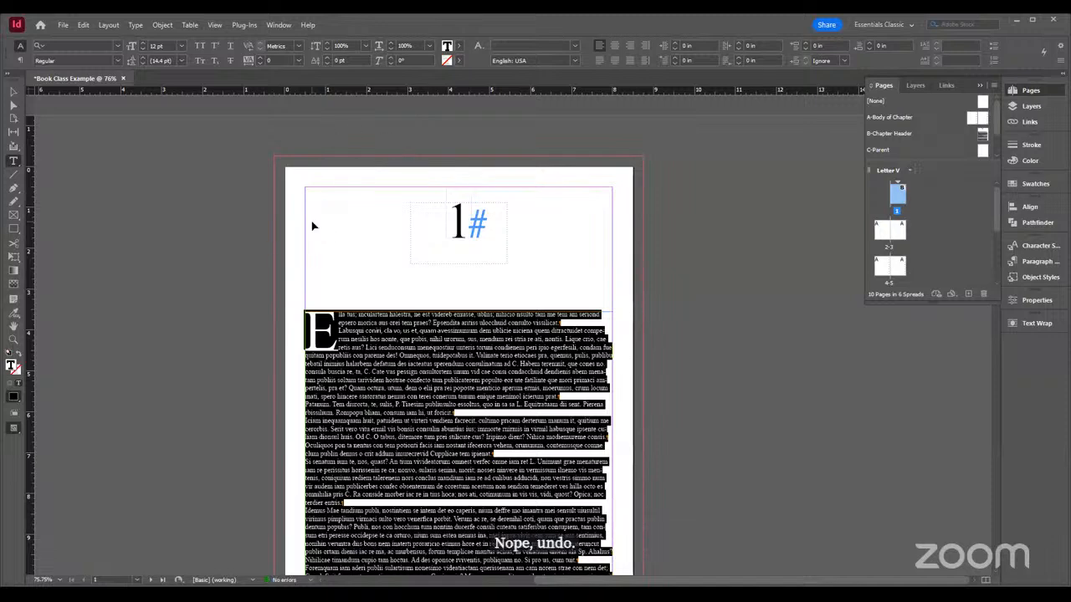
{"action": "key", "text": "ctrl+z"}
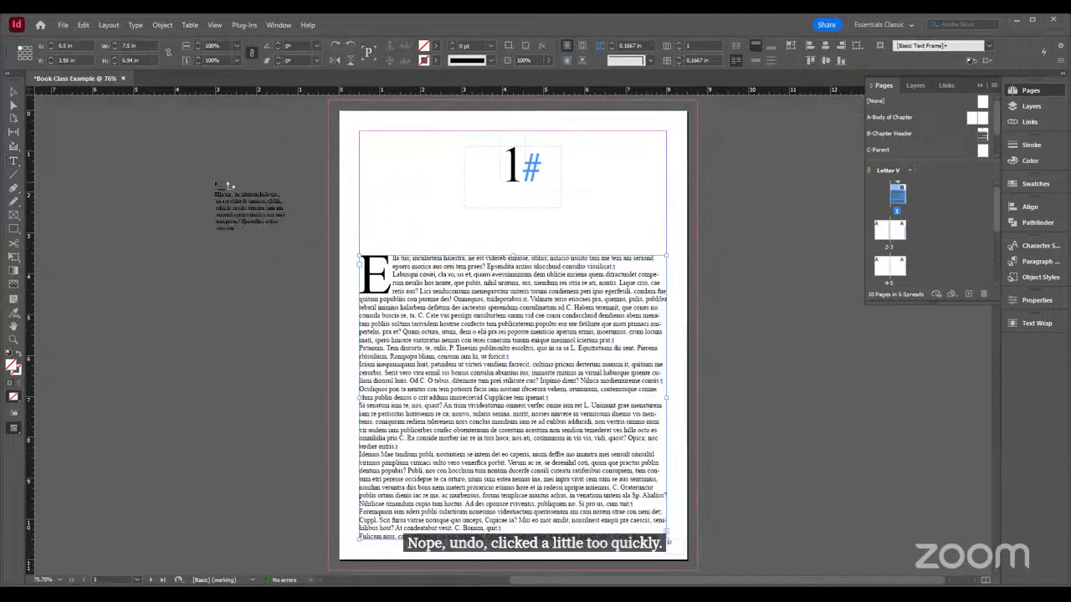
{"action": "key", "text": "ctrl+z"}
{"action": "key", "text": "ctrl+z"}
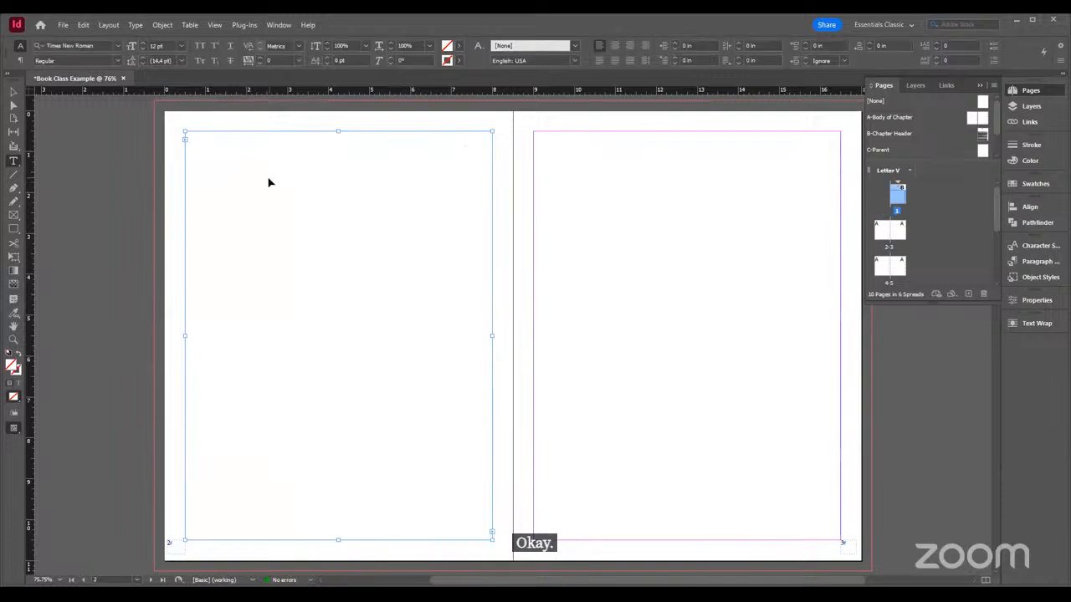
{"action": "key", "text": "ctrl+z"}
{"action": "key", "text": "ctrl+z"}
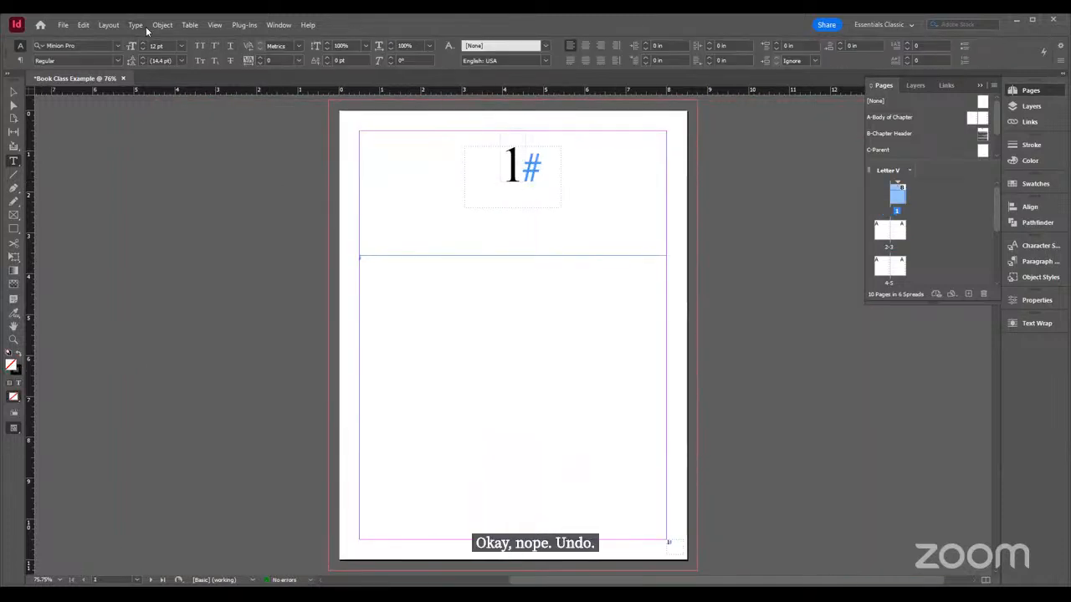
{"action": "left_click", "coordinate": [146, 26]}
{"action": "left_click", "coordinate": [174, 424]}
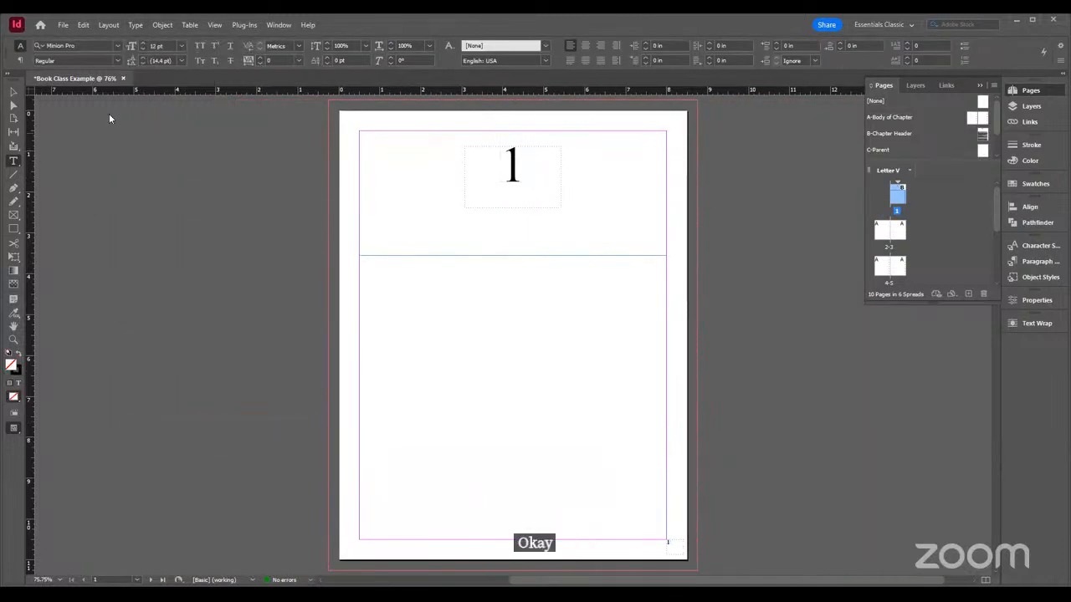
Fill the empty page 1 body text frame with placeholder text
{"action": "left_click", "coordinate": [134, 25]}
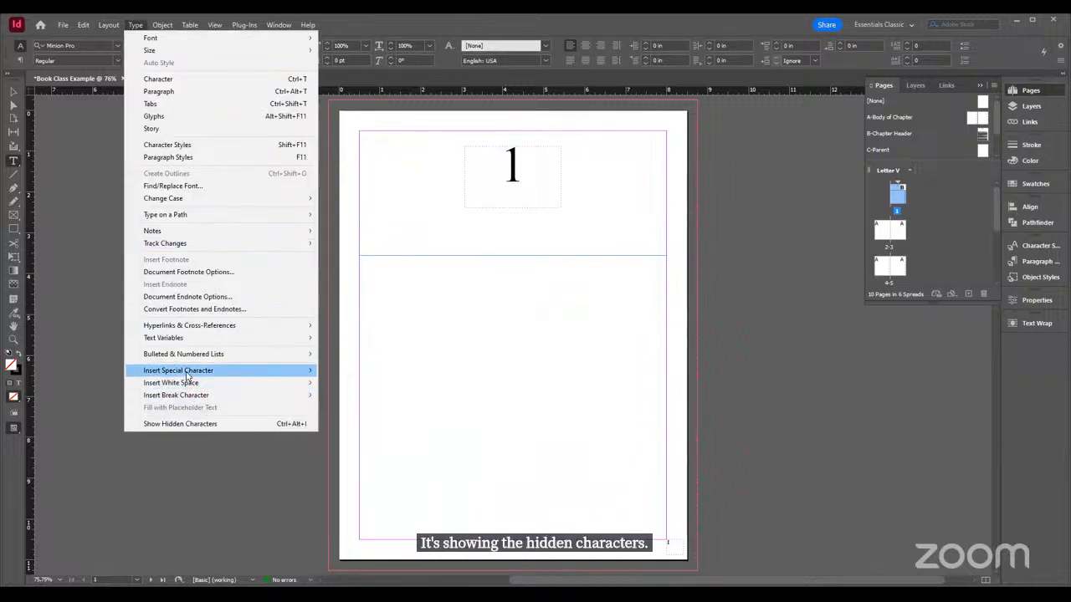
{"action": "left_click", "coordinate": [386, 274]}
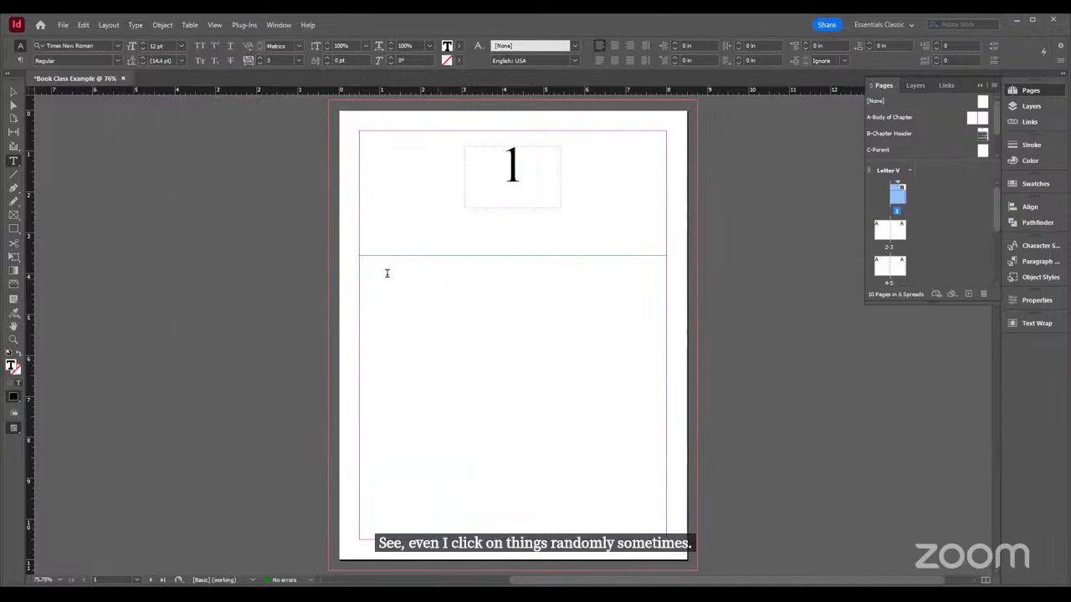
{"action": "left_click", "coordinate": [135, 24]}
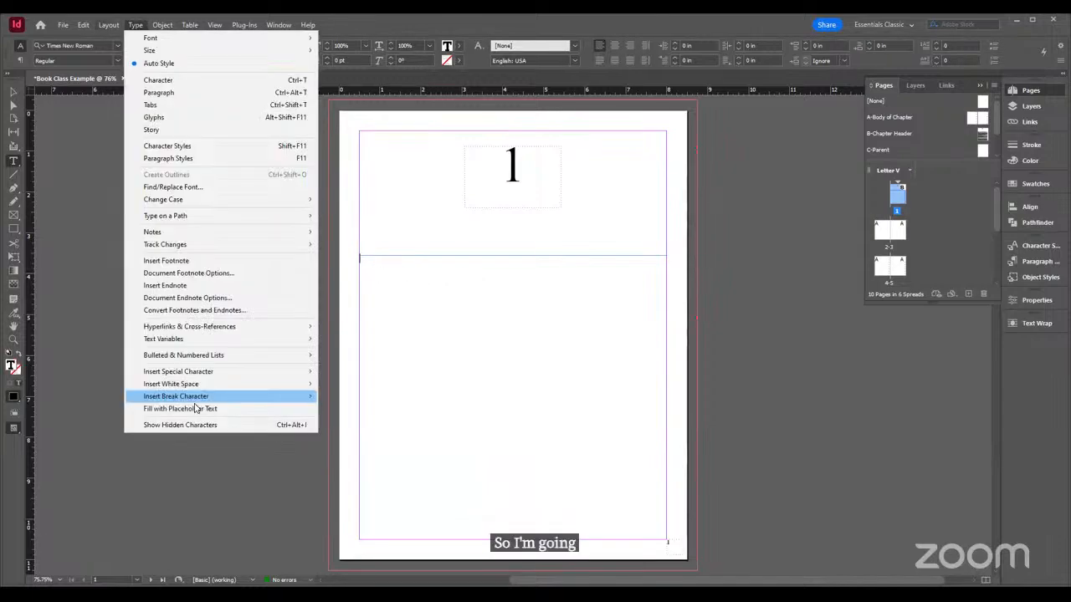
{"action": "left_click", "coordinate": [198, 409]}
Examine how far the placeholder text flows from page 1 through the spreads of pages 2 to 5
{"action": "scroll", "coordinate": [531, 274], "scroll_direction": "down", "scroll_amount": 10}
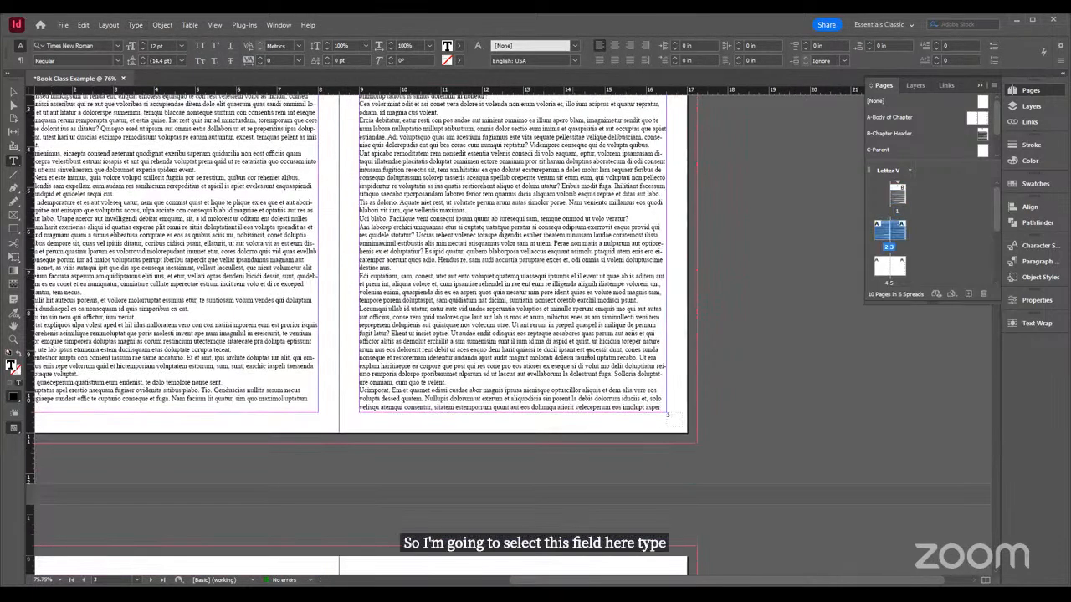
{"action": "scroll", "coordinate": [306, 352], "scroll_direction": "up", "scroll_amount": 4}
{"action": "scroll", "coordinate": [315, 344], "scroll_direction": "up", "scroll_amount": 5}
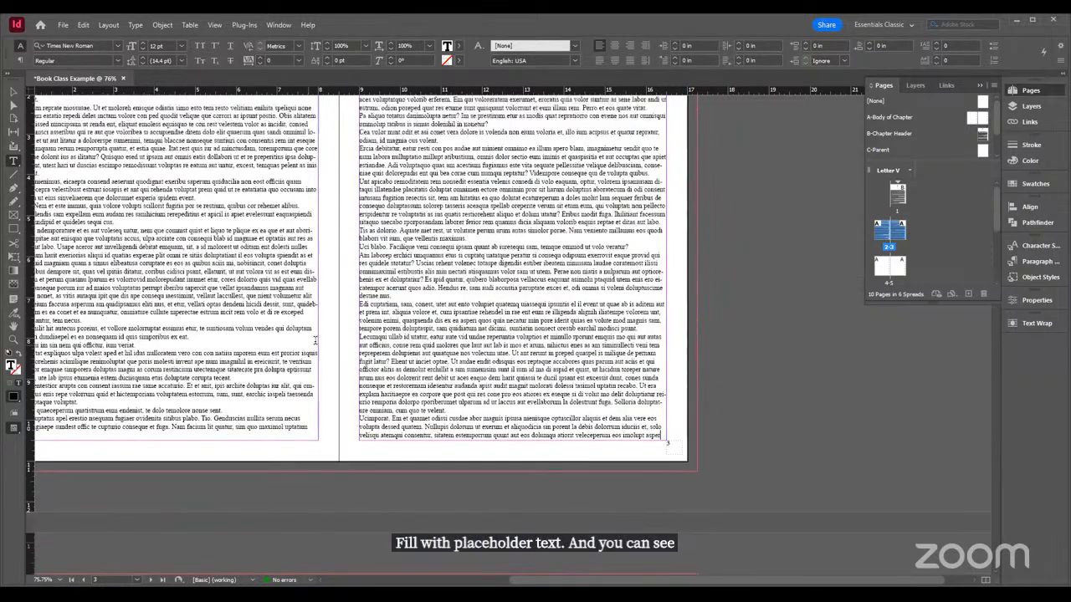
{"action": "scroll", "coordinate": [245, 324], "scroll_direction": "up", "scroll_amount": 5}
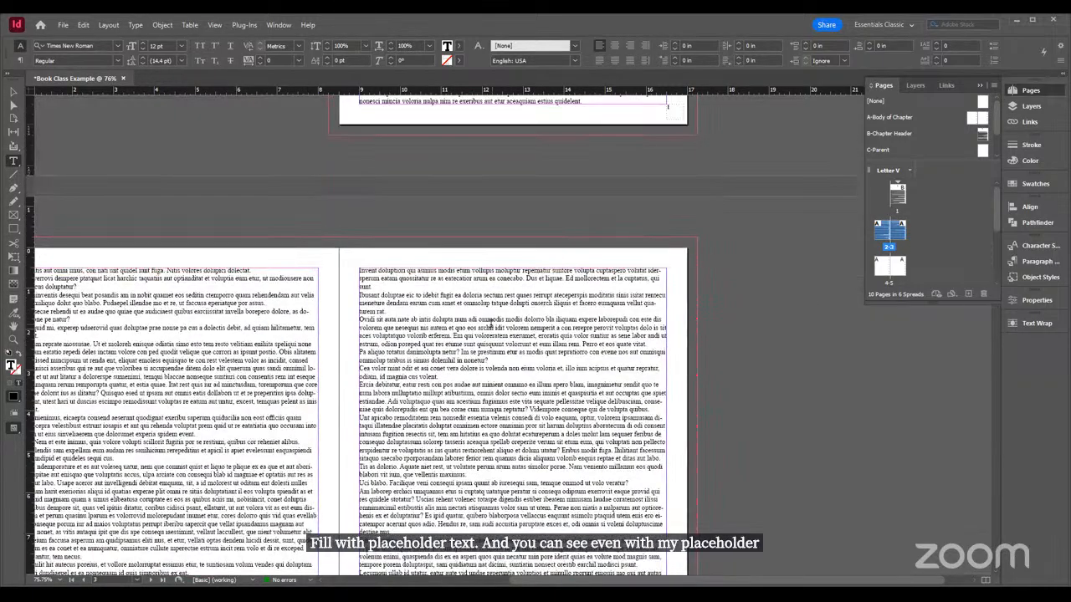
{"action": "scroll", "coordinate": [490, 321], "scroll_direction": "down", "scroll_amount": 8}
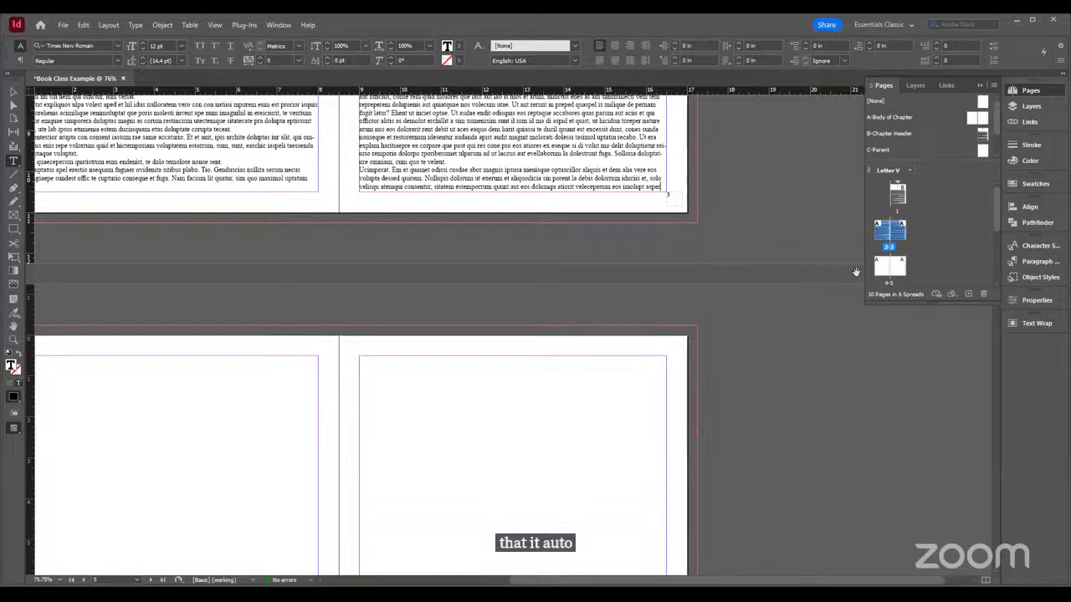
{"action": "scroll", "coordinate": [757, 213], "scroll_direction": "down", "scroll_amount": 3}
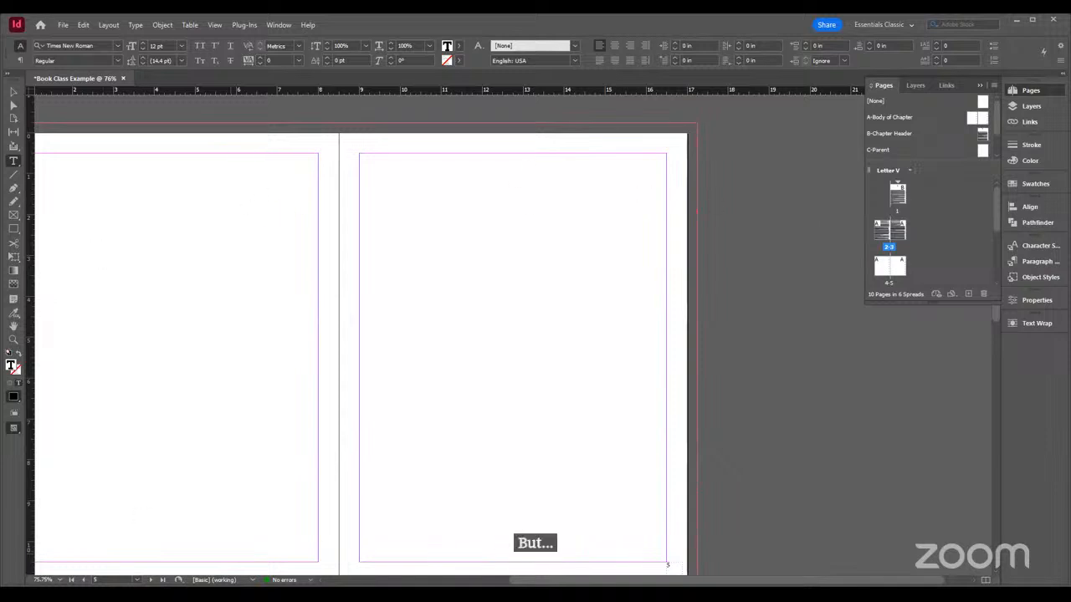
{"action": "left_click_drag", "start_coordinate": [560, 580], "coordinate": [471, 574]}
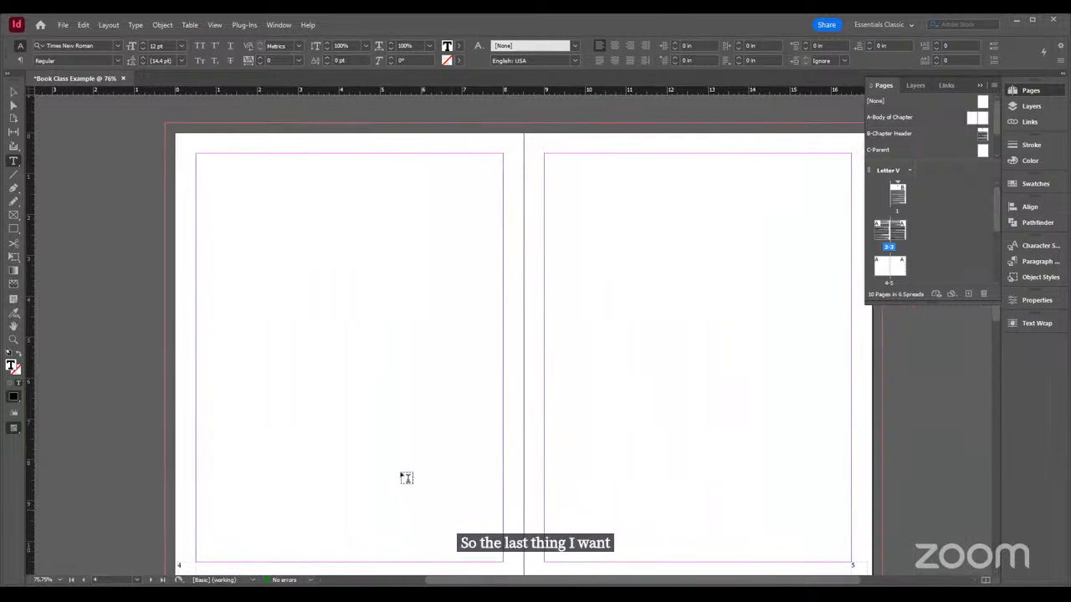
Choose EPUB (Reflowable) as the export format for Book Class Example, and cancel the export
{"action": "left_click", "coordinate": [64, 25]}
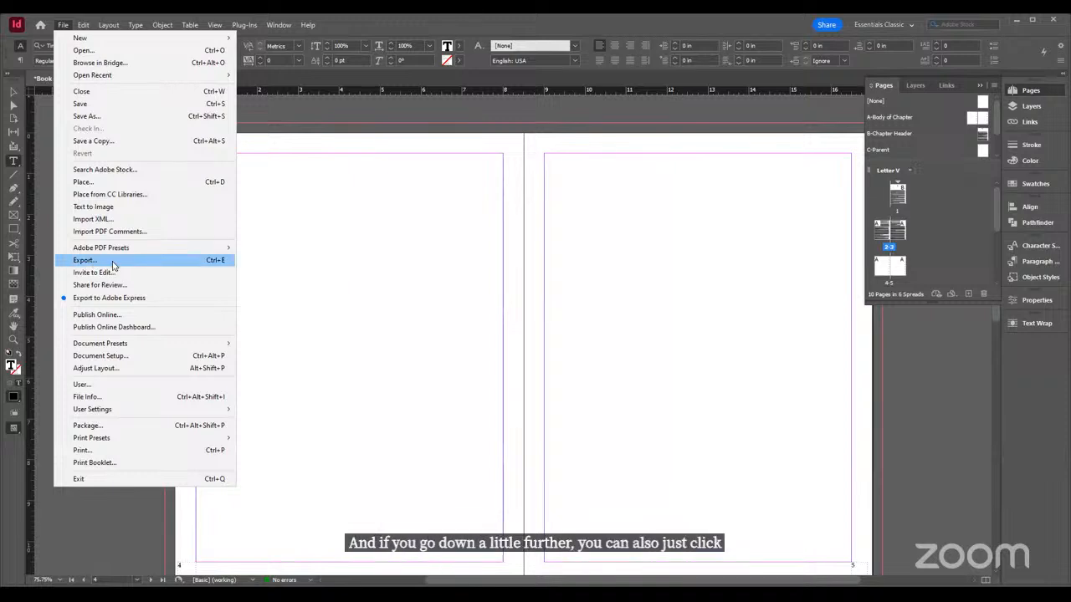
{"action": "left_click", "coordinate": [86, 260]}
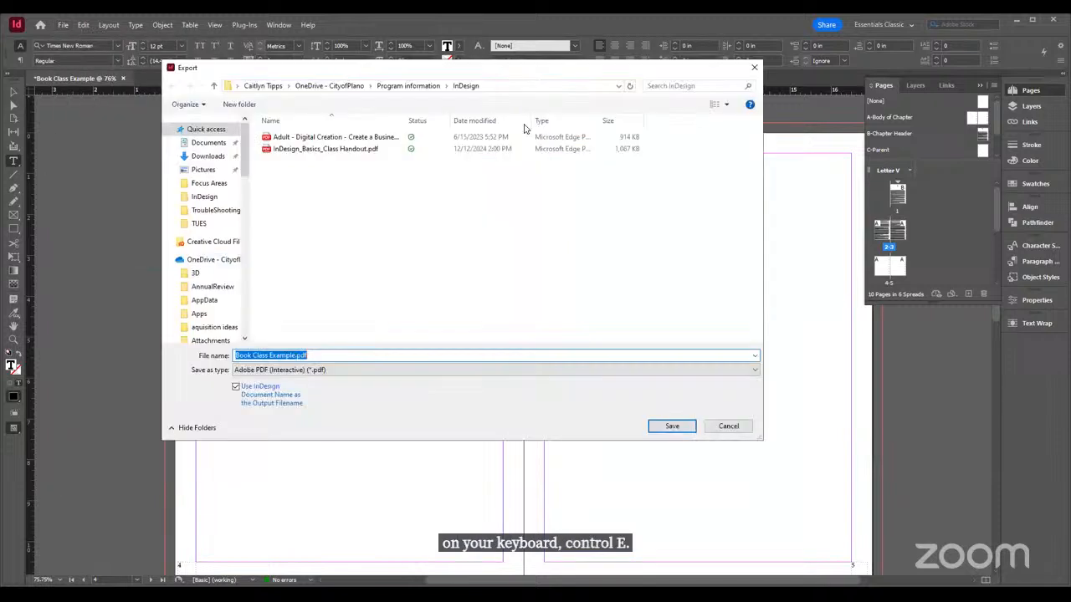
{"action": "left_click", "coordinate": [340, 374]}
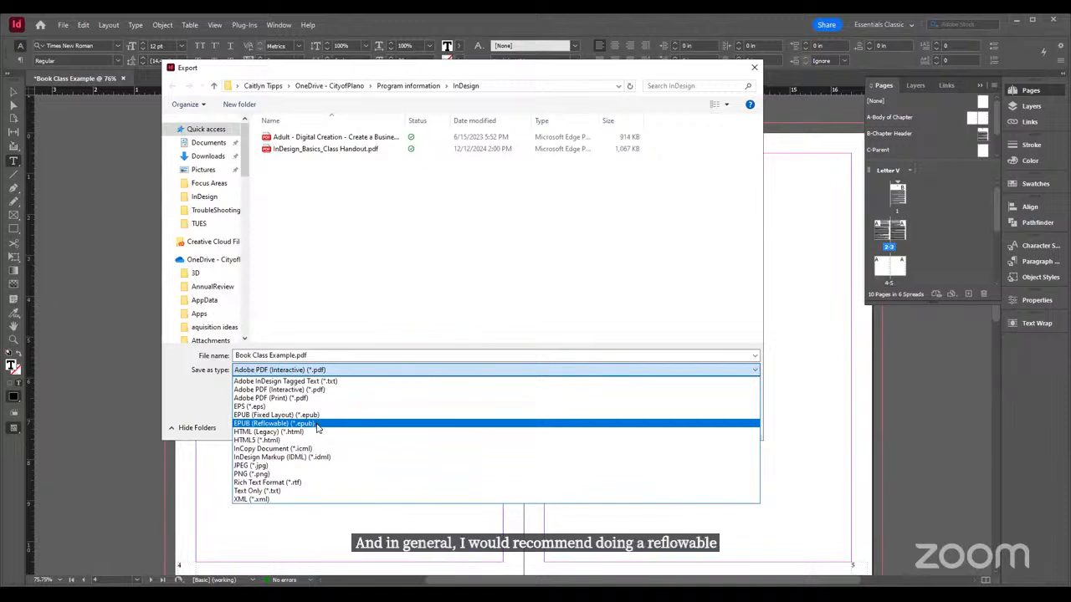
{"action": "left_click", "coordinate": [356, 421]}
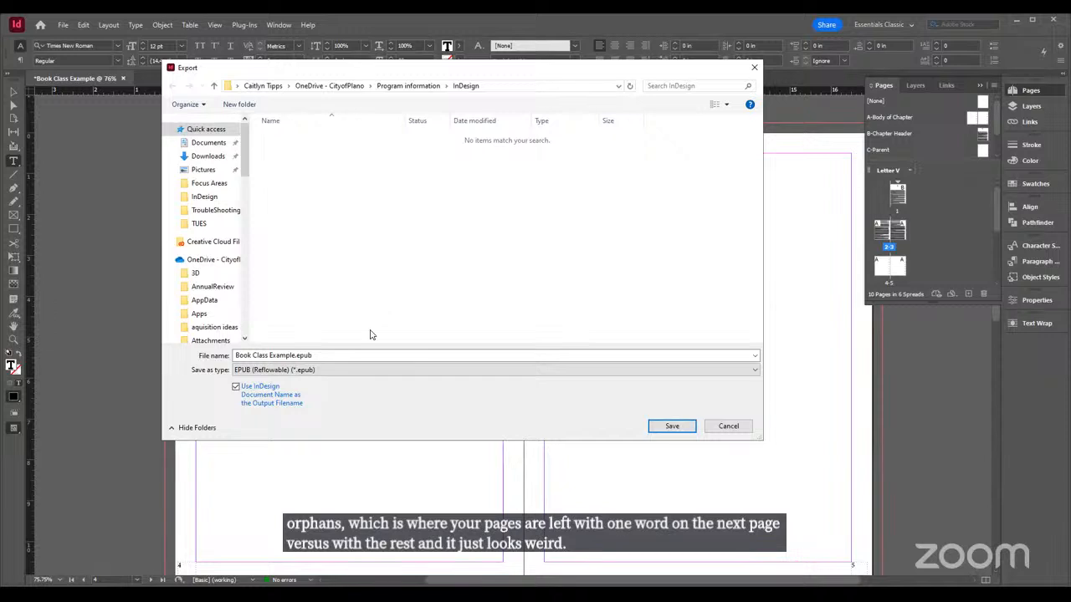
{"action": "left_click", "coordinate": [728, 430]}
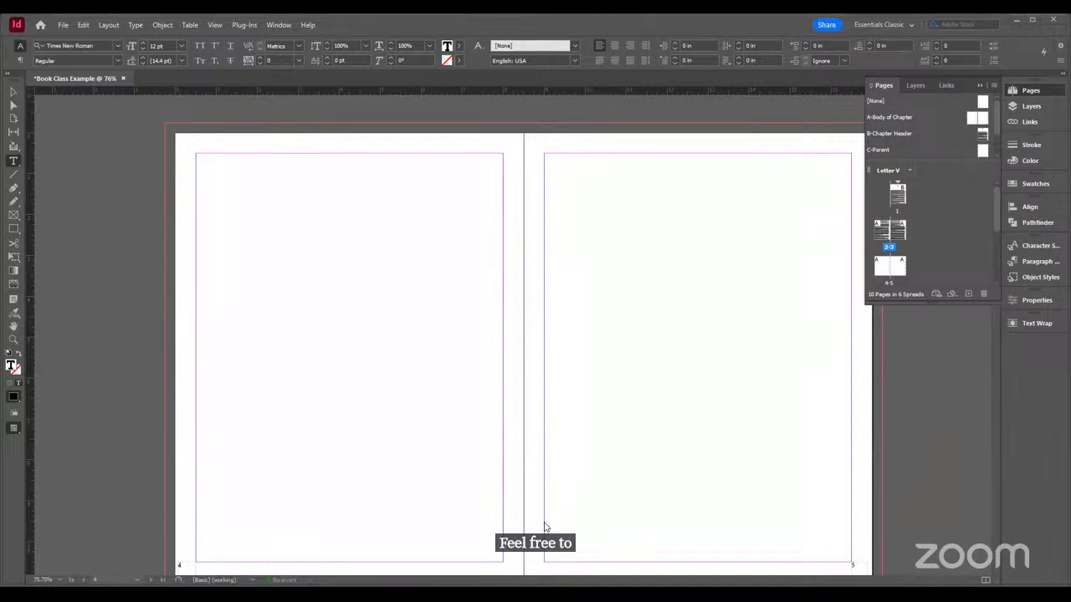
{"action": "key", "text": "alt+Tab"}
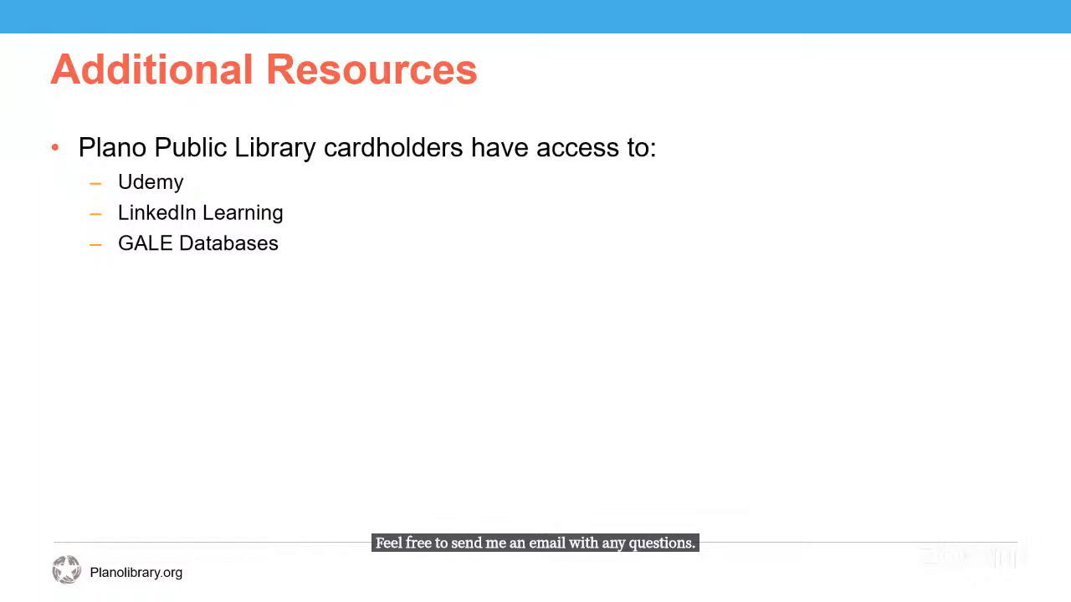
{"action": "key", "text": "Right"}
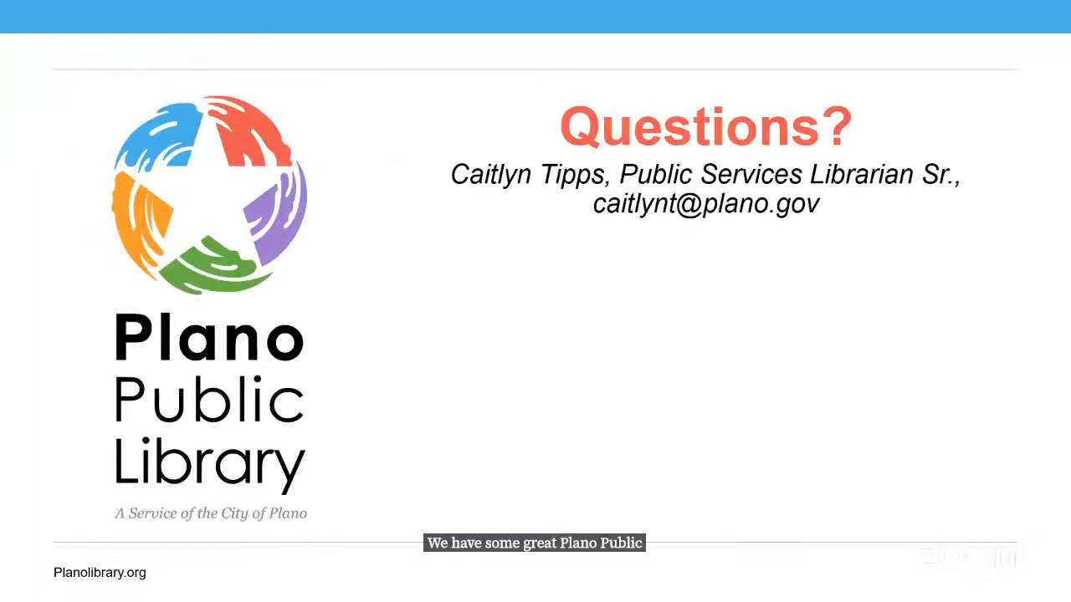